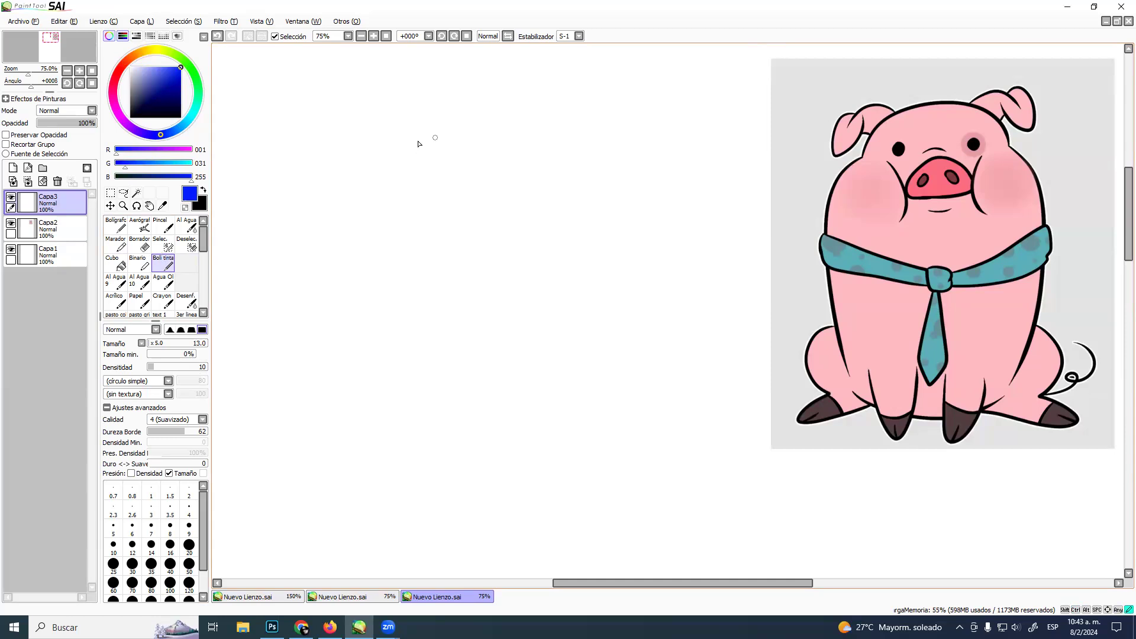
Set the brush density to 30 and sketch a round head shape in overlapping blue strokes beside the reference pig
key(3)
drag(404, 153, 390, 222)
drag(394, 174, 394, 245)
drag(392, 188, 412, 261)
mouse_move(393, 218)
mouse_down()
mouse_move(446, 228)
mouse_move(490, 268)
mouse_move(398, 215)
mouse_up()
drag(417, 135, 391, 169)
mouse_move(448, 113)
mouse_down()
mouse_move(396, 154)
mouse_move(502, 100)
mouse_move(562, 160)
mouse_up()
drag(543, 122, 587, 201)
drag(407, 150, 417, 263)
drag(394, 209, 454, 290)
mouse_move(400, 225)
mouse_down()
mouse_move(414, 266)
mouse_move(470, 293)
mouse_up()
mouse_move(398, 257)
mouse_down()
mouse_move(473, 271)
mouse_move(435, 288)
mouse_move(414, 229)
mouse_move(455, 295)
mouse_move(392, 254)
mouse_move(532, 284)
mouse_up()
drag(423, 282, 545, 281)
drag(483, 299, 545, 277)
mouse_move(404, 207)
mouse_down()
mouse_move(400, 236)
mouse_move(386, 201)
mouse_move(424, 123)
mouse_up()
mouse_move(393, 161)
mouse_down()
mouse_move(476, 111)
mouse_move(520, 125)
mouse_up()
mouse_move(477, 109)
mouse_down()
mouse_move(560, 143)
mouse_move(580, 168)
mouse_move(584, 227)
mouse_move(561, 269)
mouse_up()
mouse_move(572, 249)
mouse_down()
mouse_move(535, 286)
mouse_move(453, 293)
mouse_up()
drag(563, 276, 509, 299)
mouse_move(399, 217)
mouse_down()
mouse_move(396, 232)
mouse_move(430, 122)
mouse_up()
drag(387, 156, 463, 101)
mouse_move(408, 127)
mouse_down()
mouse_move(544, 126)
mouse_move(577, 190)
mouse_up()
drag(559, 143, 577, 257)
mouse_move(579, 209)
mouse_down()
mouse_move(562, 273)
mouse_move(536, 292)
mouse_up()
mouse_move(471, 105)
mouse_down()
mouse_move(524, 104)
mouse_move(563, 142)
mouse_up()
drag(529, 102, 577, 207)
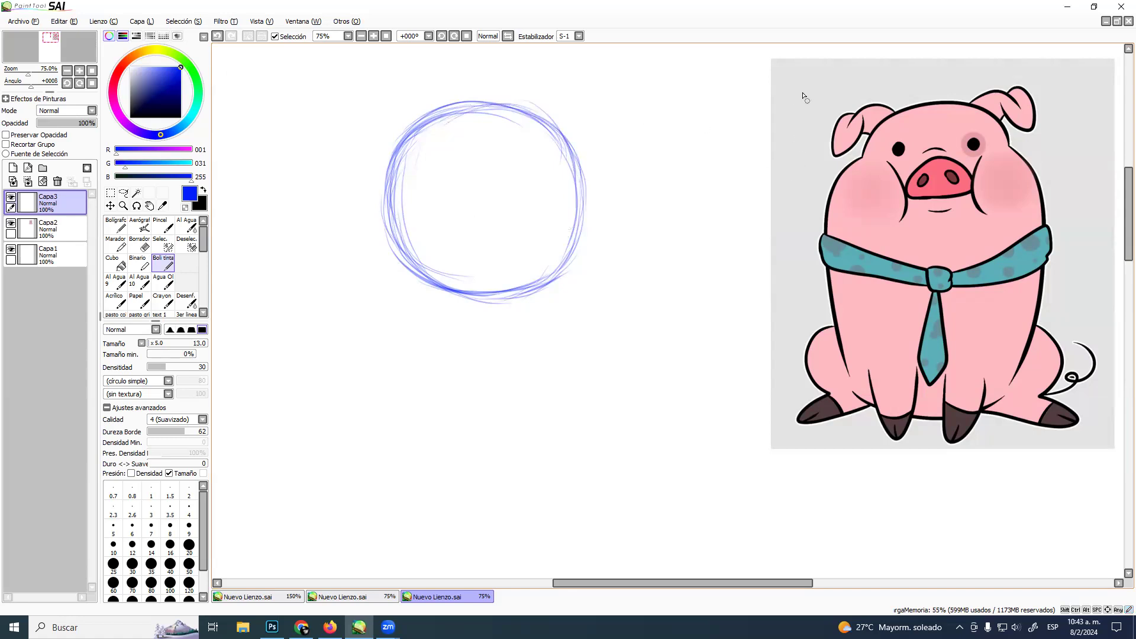
Lower the opacity of the reference layer Capa2 to 33% and add a new layer above it
click(65, 229)
drag(83, 122, 57, 124)
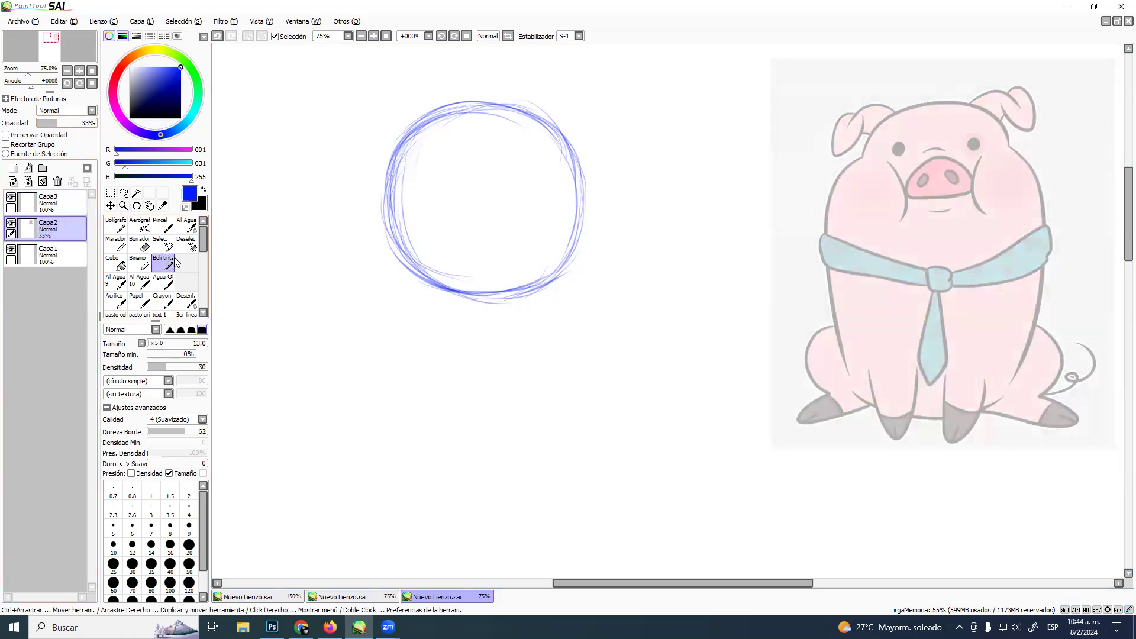
click(13, 168)
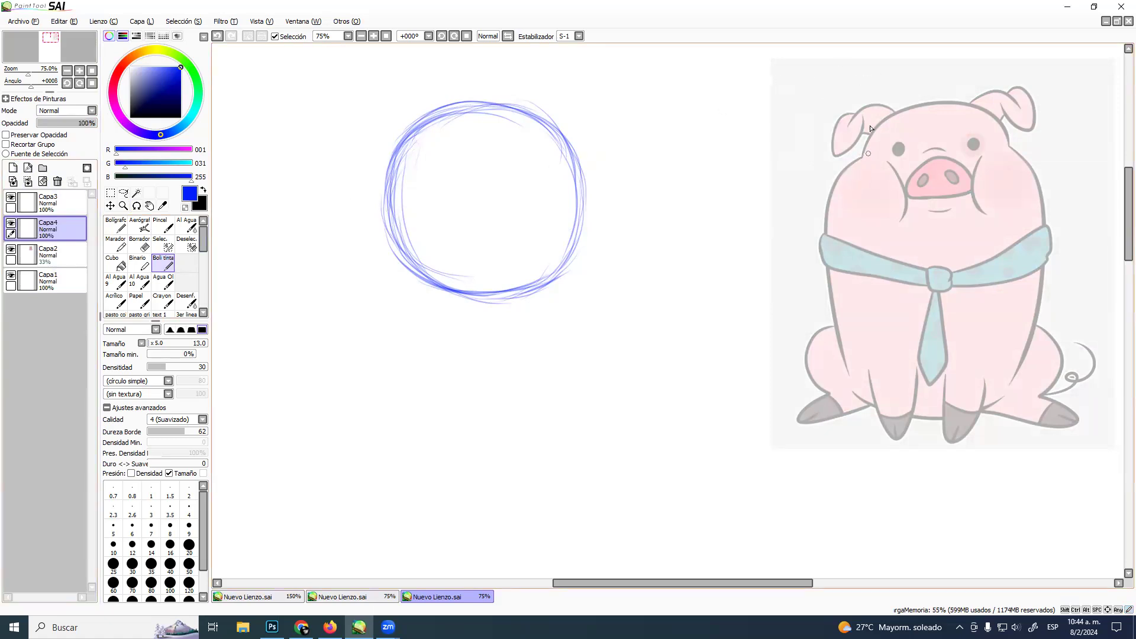
Trace a blue construction circle around the head of the faded reference pig
mouse_move(892, 114)
mouse_down()
mouse_move(874, 190)
mouse_move(856, 217)
mouse_move(862, 171)
mouse_move(889, 243)
mouse_up()
mouse_move(850, 182)
mouse_down()
mouse_move(866, 159)
mouse_move(916, 225)
mouse_move(863, 221)
mouse_move(887, 224)
mouse_move(916, 257)
mouse_move(873, 242)
mouse_move(1009, 250)
mouse_up()
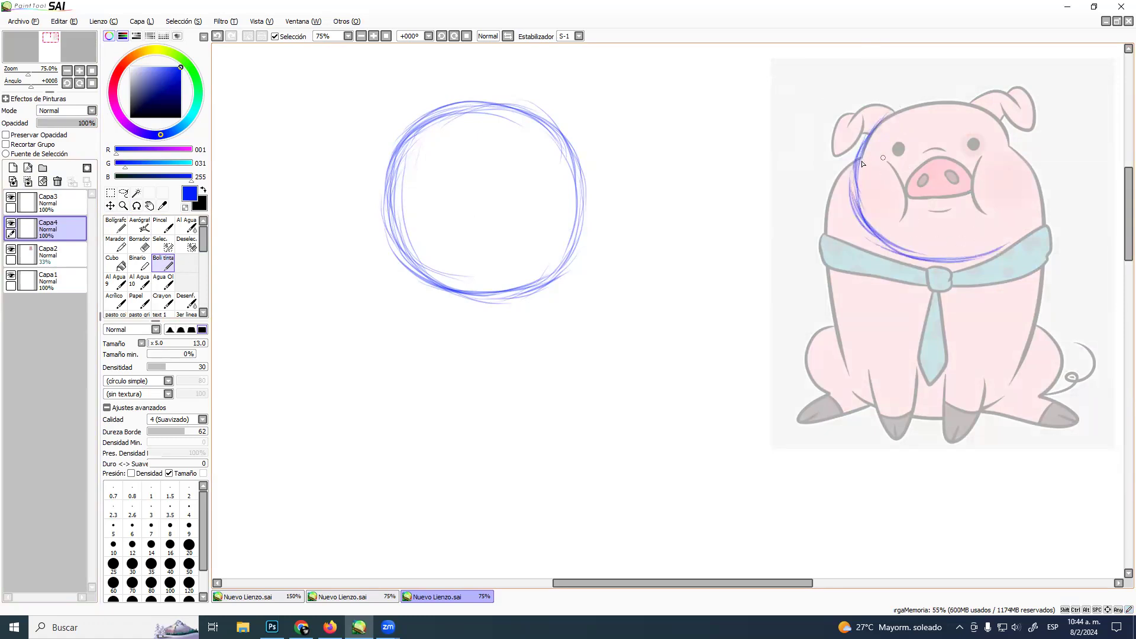
mouse_move(859, 161)
mouse_down()
mouse_move(919, 104)
mouse_move(938, 110)
mouse_move(922, 102)
mouse_move(984, 105)
mouse_move(1008, 164)
mouse_move(994, 120)
mouse_move(1010, 153)
mouse_move(1017, 198)
mouse_up()
mouse_move(1010, 137)
mouse_down()
mouse_move(1018, 204)
mouse_move(988, 244)
mouse_up()
mouse_move(863, 230)
mouse_down()
mouse_move(982, 254)
mouse_move(1013, 216)
mouse_up()
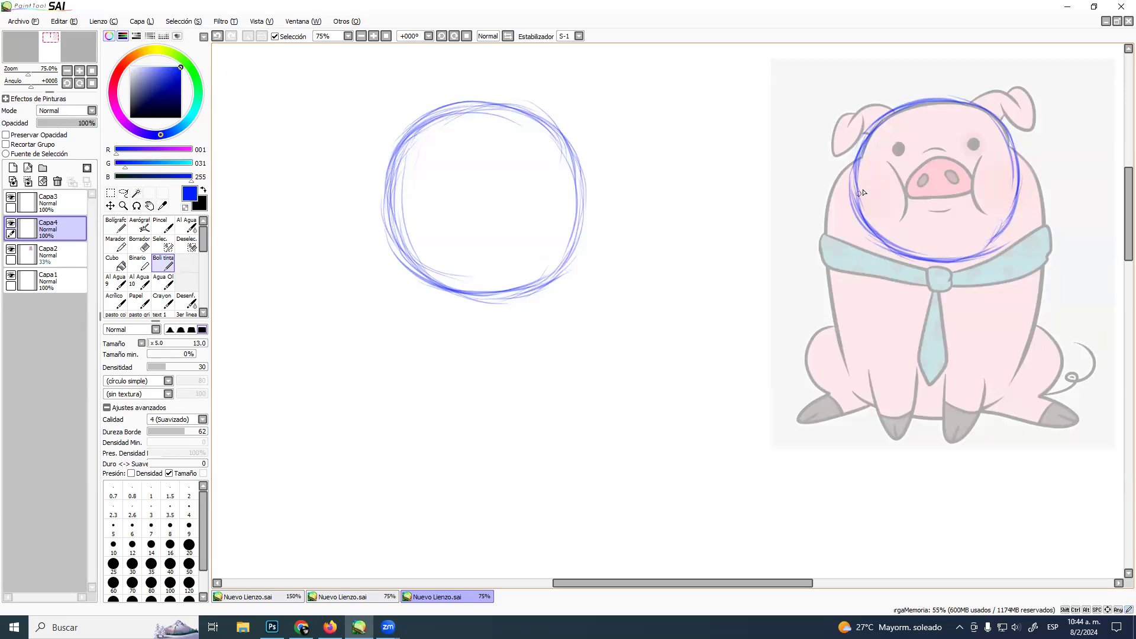
Trace both sides of the reference pig's body in blue, from the head down towards the hind legs
mouse_move(855, 161)
mouse_down()
mouse_move(833, 184)
mouse_move(857, 162)
mouse_move(829, 223)
mouse_move(845, 196)
mouse_move(838, 297)
mouse_move(827, 228)
mouse_move(841, 337)
mouse_up()
drag(832, 264, 847, 369)
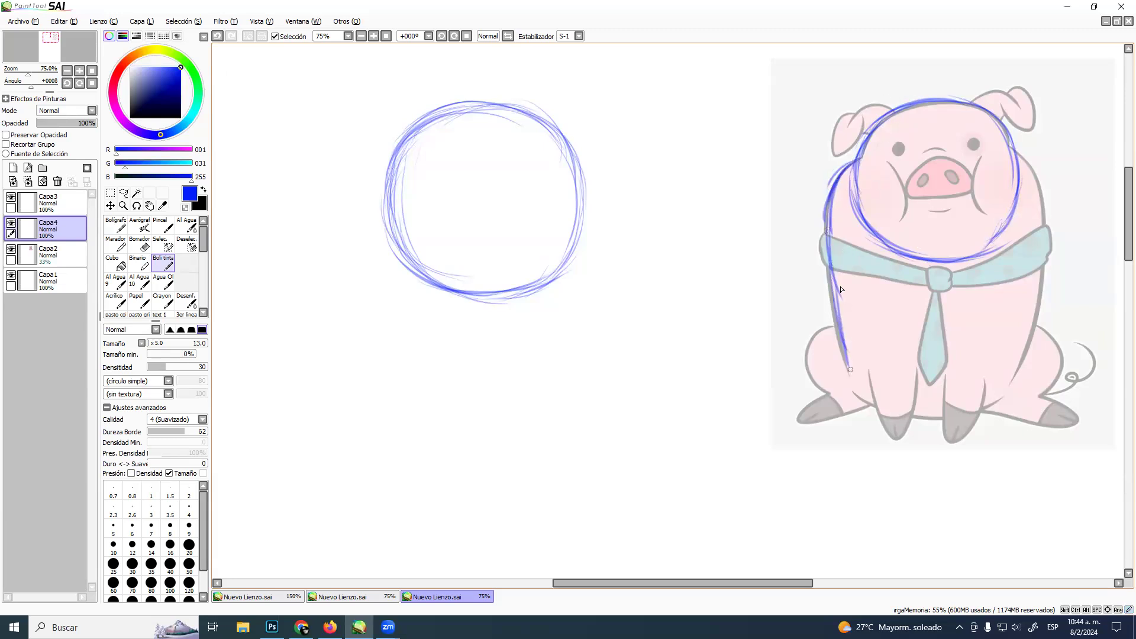
mouse_move(1013, 153)
mouse_down()
mouse_move(1036, 177)
mouse_move(1046, 233)
mouse_move(1030, 325)
mouse_up()
drag(1043, 264, 1013, 358)
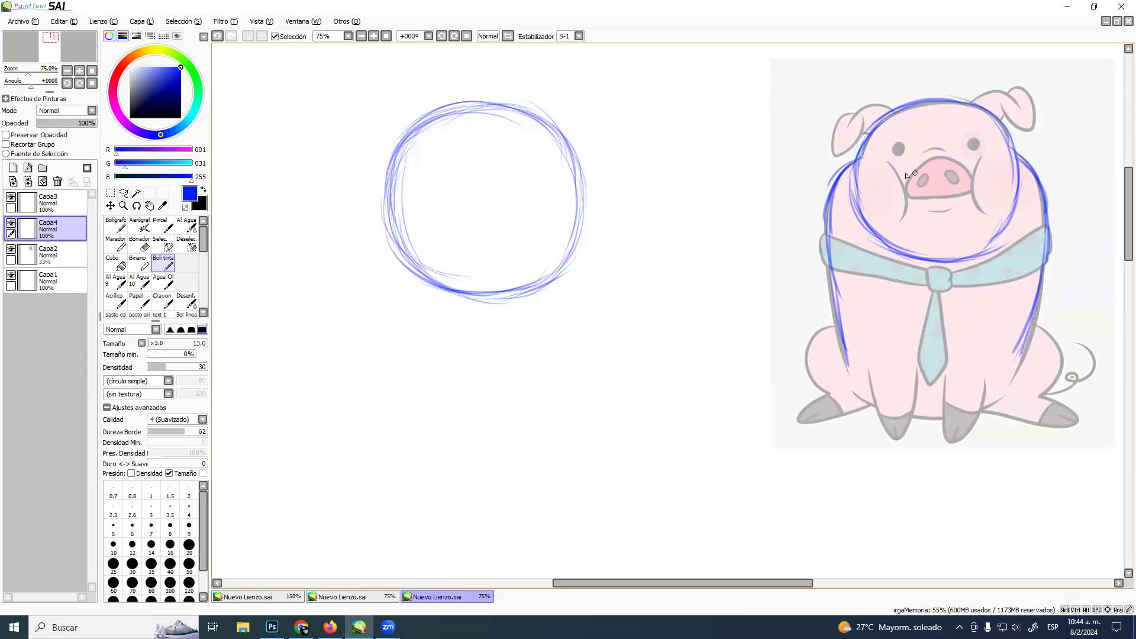
Draw a vertical and a horizontal guideline crossing the head, on the reference pig and on the sketched circle
drag(935, 104, 944, 251)
mouse_move(873, 191)
mouse_down()
mouse_move(861, 189)
mouse_move(941, 187)
mouse_move(858, 187)
mouse_move(1006, 186)
mouse_up()
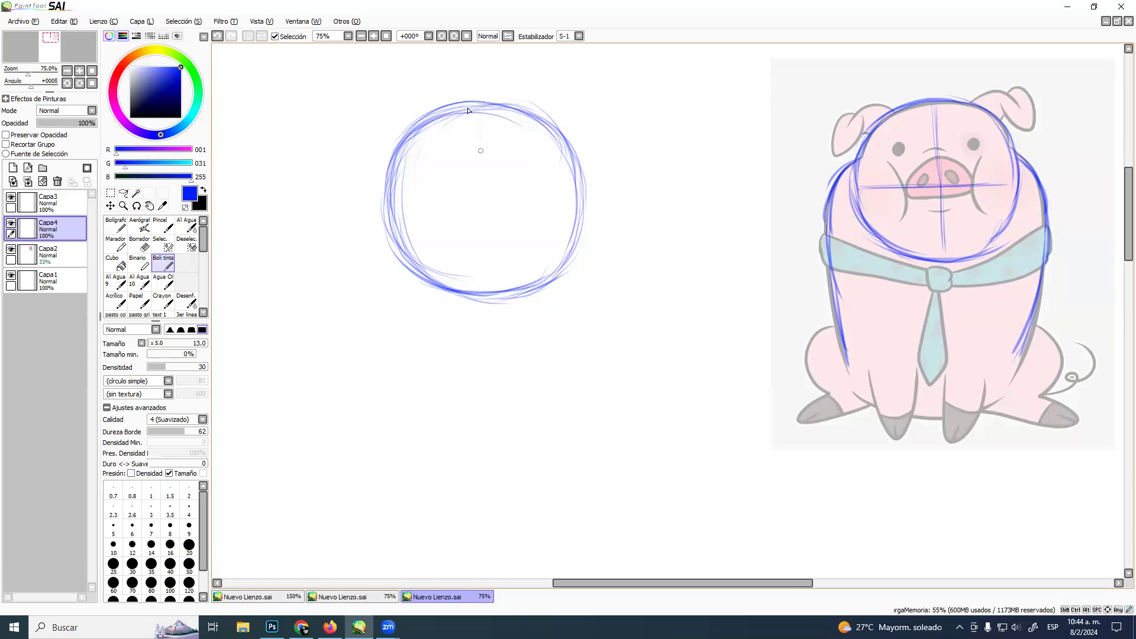
drag(479, 116, 495, 240)
drag(483, 163, 491, 291)
drag(492, 219, 499, 291)
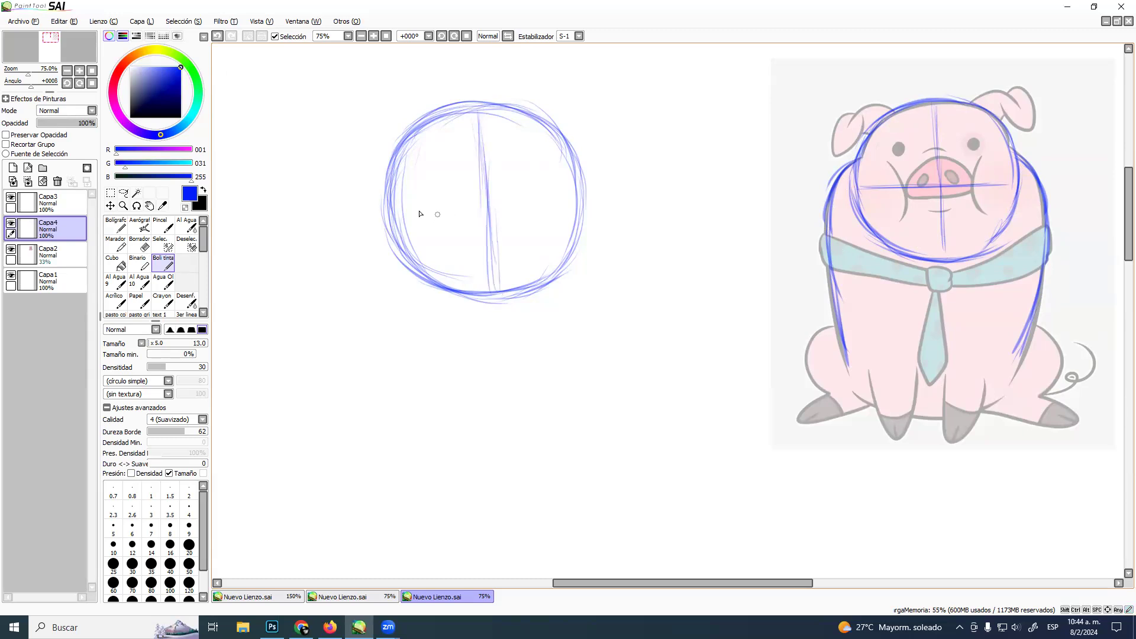
drag(398, 215, 511, 210)
drag(394, 207, 568, 206)
mouse_move(473, 210)
mouse_down()
mouse_move(589, 208)
mouse_move(577, 204)
mouse_up()
drag(404, 207, 509, 204)
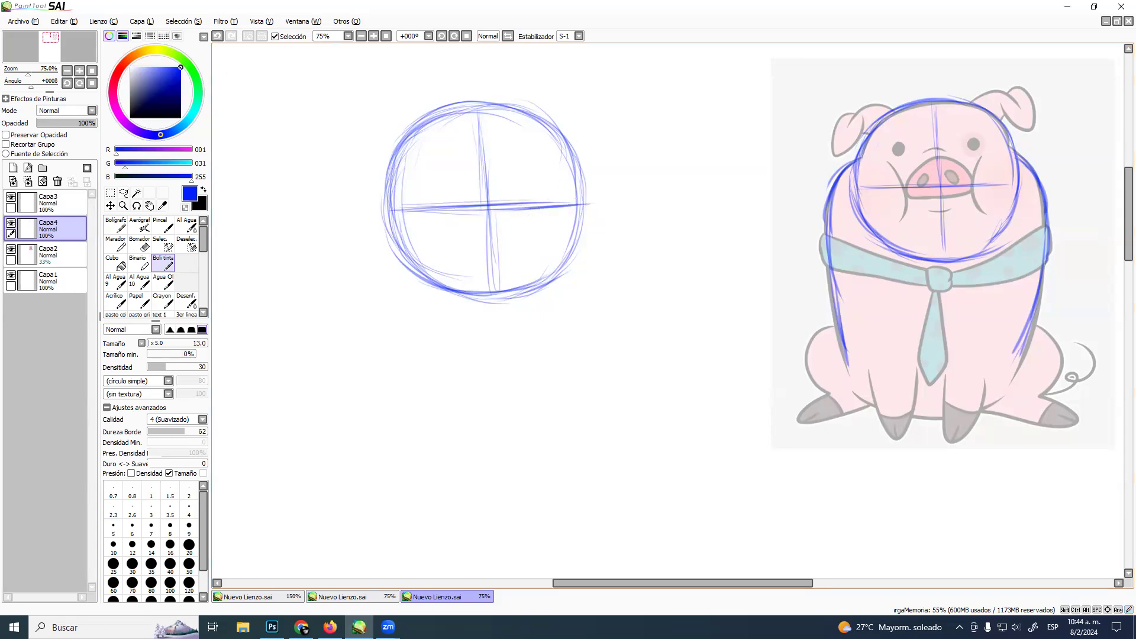
key(alt+Tab)
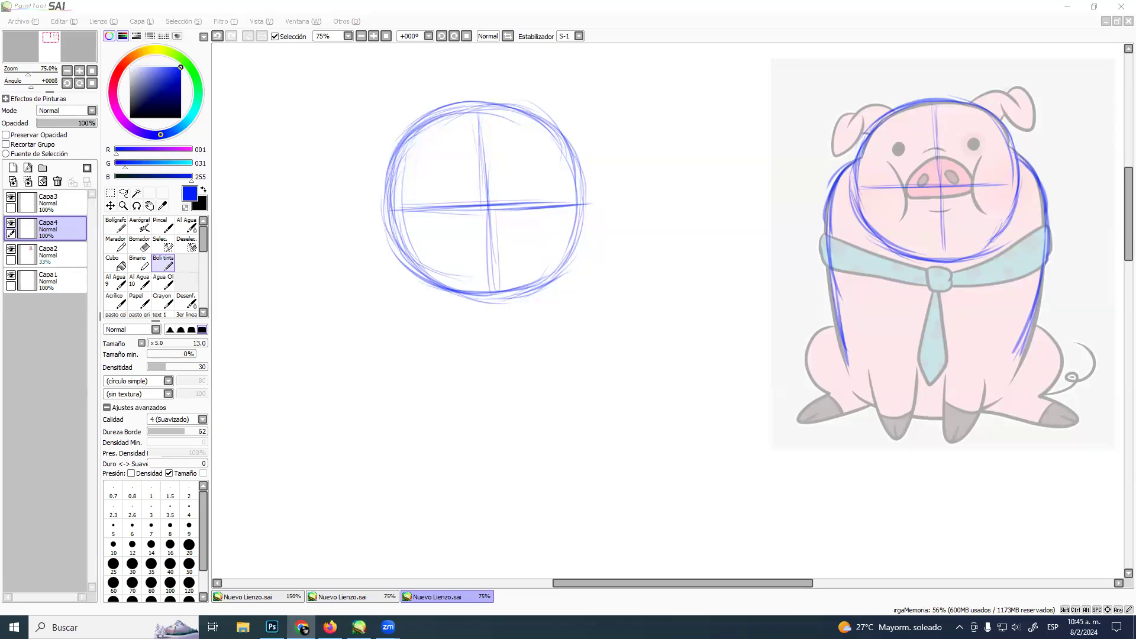
click(839, 12)
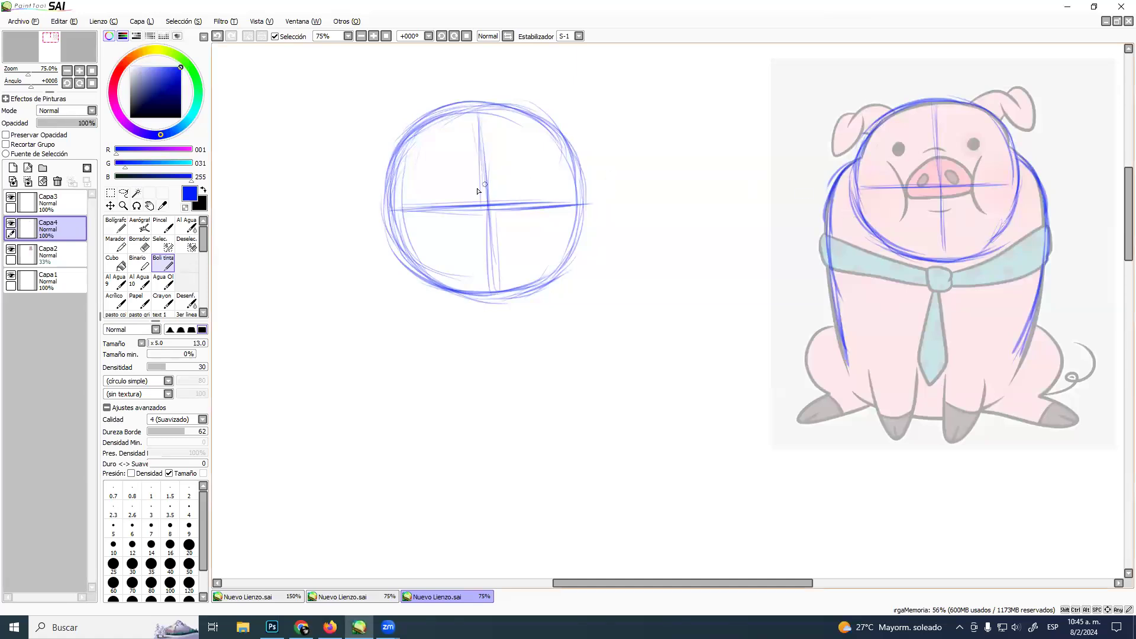
drag(384, 207, 530, 209)
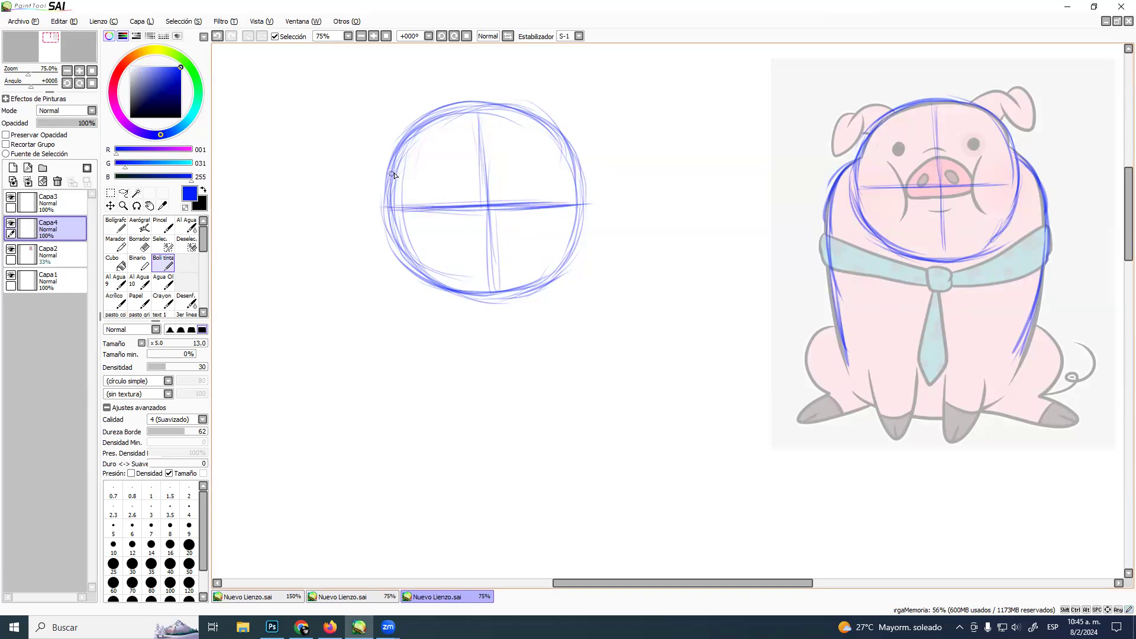
Sketch the curved upper body on both sides of the head circle, starting just above its horizontal guideline
mouse_move(356, 196)
mouse_down()
mouse_move(343, 233)
mouse_move(371, 184)
mouse_move(390, 193)
mouse_move(346, 262)
mouse_up()
mouse_move(349, 220)
mouse_down()
mouse_move(358, 293)
mouse_move(373, 194)
mouse_move(362, 297)
mouse_move(339, 254)
mouse_move(364, 234)
mouse_move(347, 296)
mouse_up()
drag(346, 243, 350, 294)
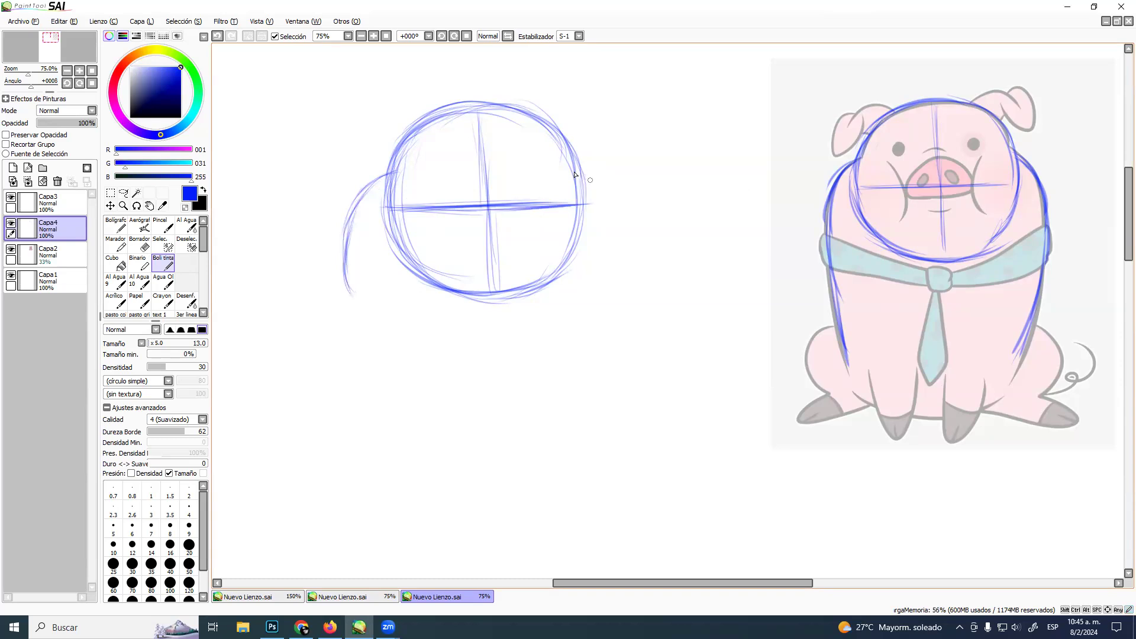
mouse_move(575, 171)
mouse_down()
mouse_move(615, 197)
mouse_move(633, 281)
mouse_up()
drag(609, 202, 632, 283)
drag(618, 231, 626, 305)
drag(629, 254, 627, 308)
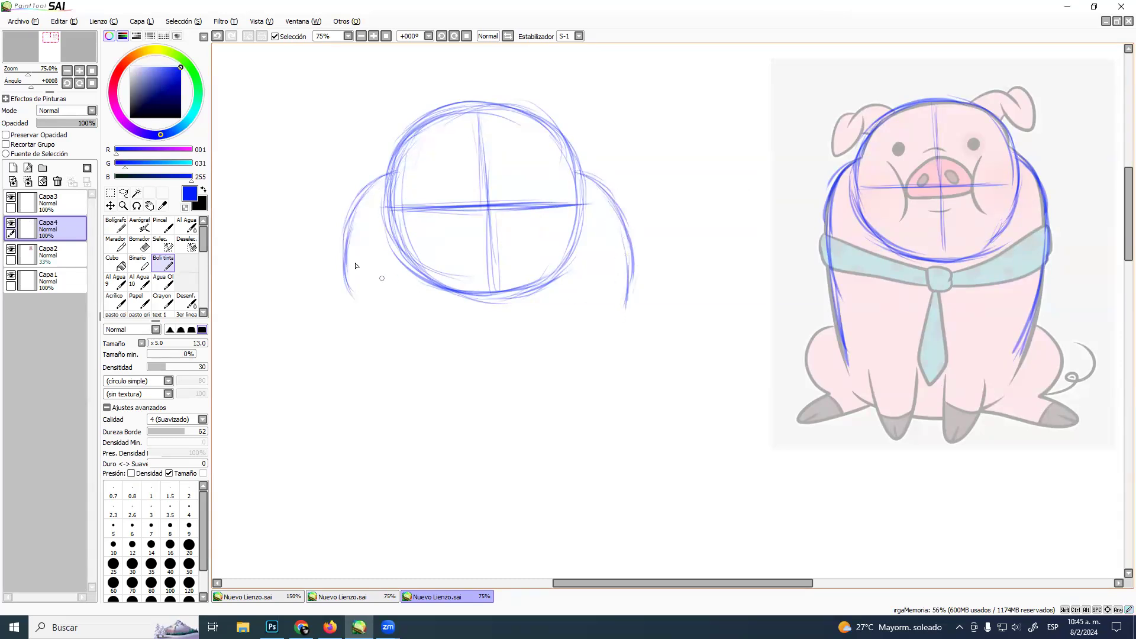
Extend both body sides downward with long strokes that taper inward below the head
drag(347, 288, 382, 436)
drag(355, 332, 395, 446)
drag(357, 359, 388, 451)
drag(631, 285, 612, 420)
mouse_move(627, 322)
mouse_down()
mouse_move(594, 435)
mouse_move(607, 432)
mouse_up()
drag(620, 379, 593, 455)
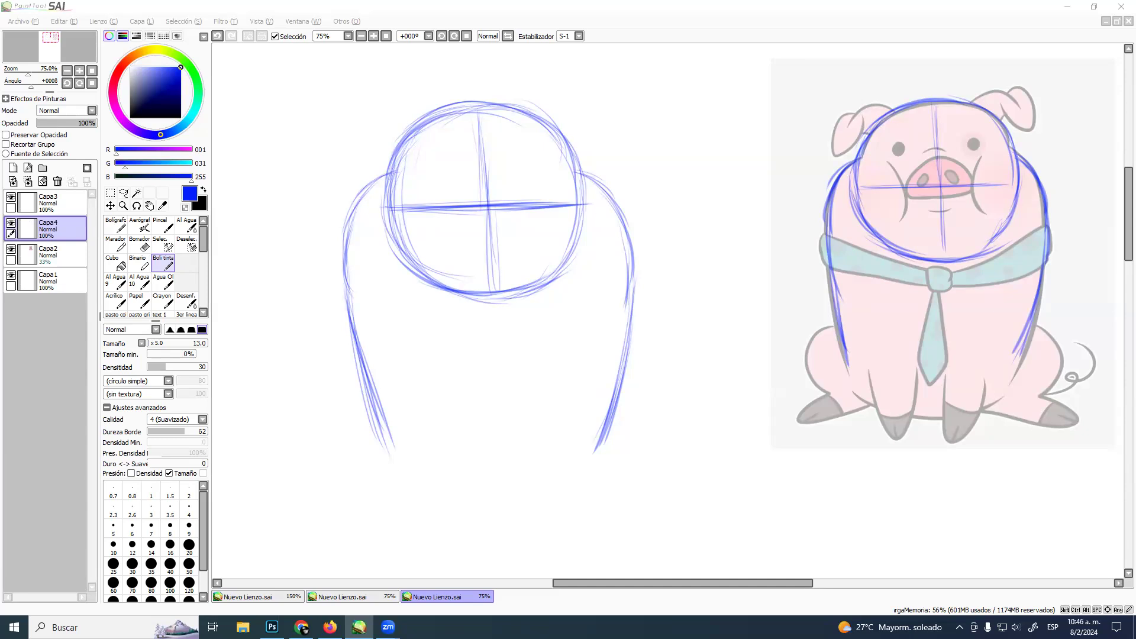
key(alt+Tab)
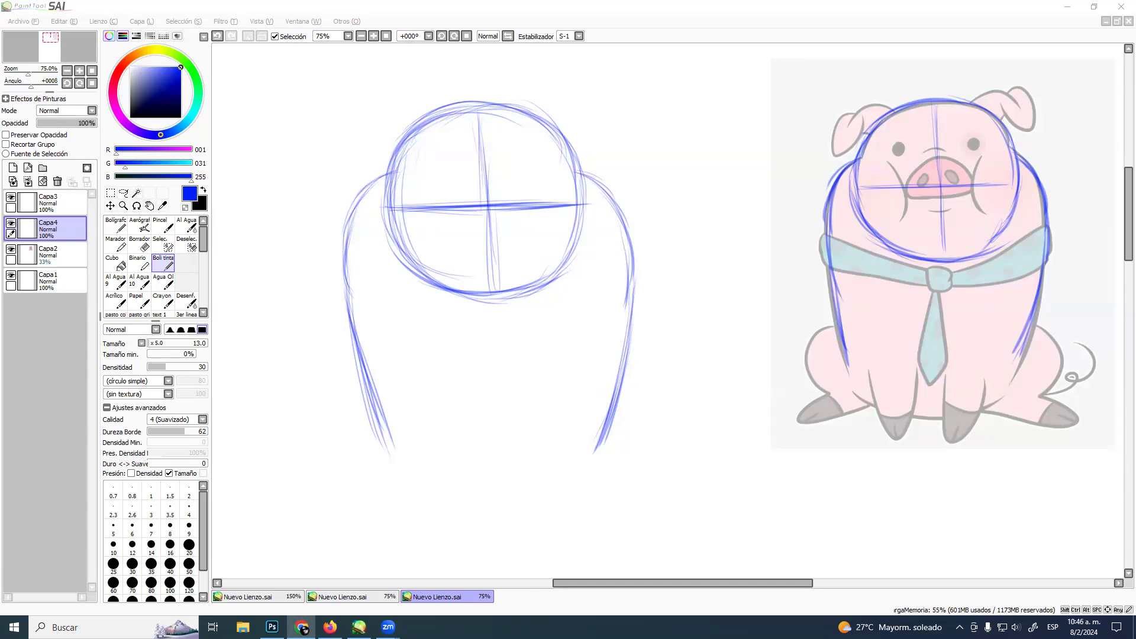
key(XF86AudioLowerVolume)
key(XF86AudioLowerVolume)
key(XF86AudioLowerVolume)
key(XF86AudioLowerVolume)
key(XF86AudioLowerVolume)
key(XF86AudioLowerVolume)
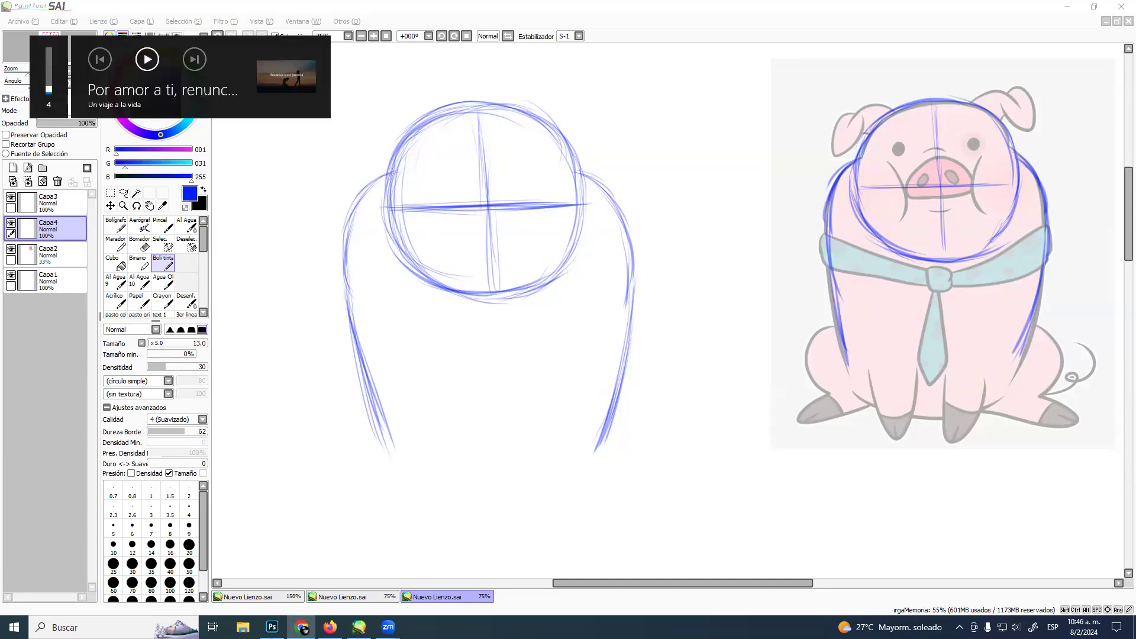
key(XF86AudioRaiseVolume)
key(XF86AudioRaiseVolume)
key(XF86AudioRaiseVolume)
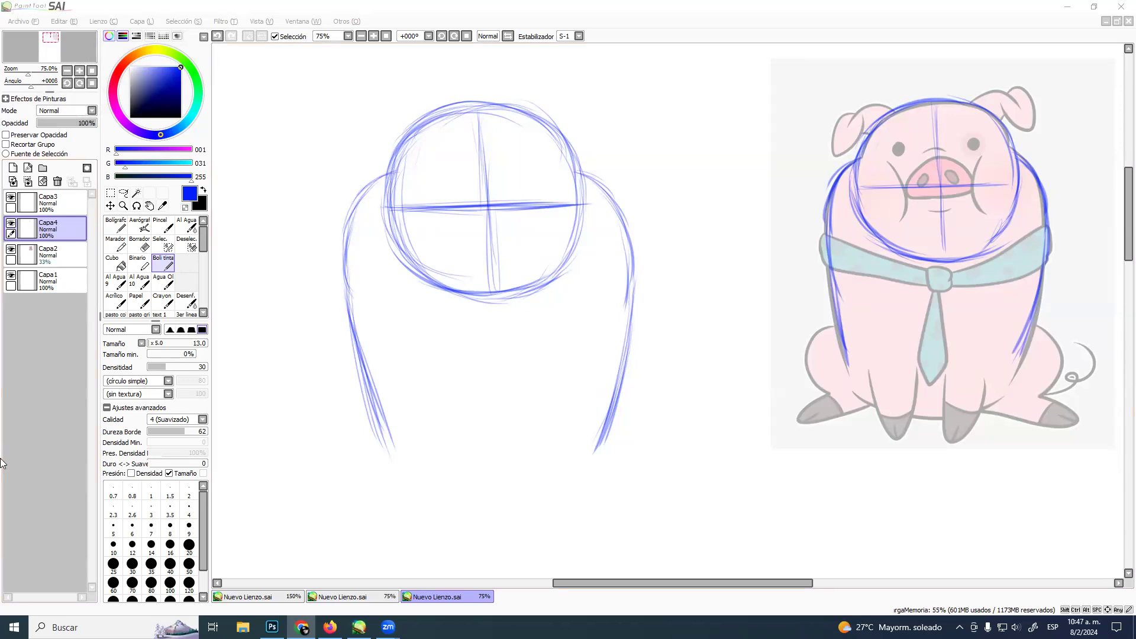
Restore the reference layer Capa2 to 100% opacity
click(60, 256)
drag(60, 123, 117, 135)
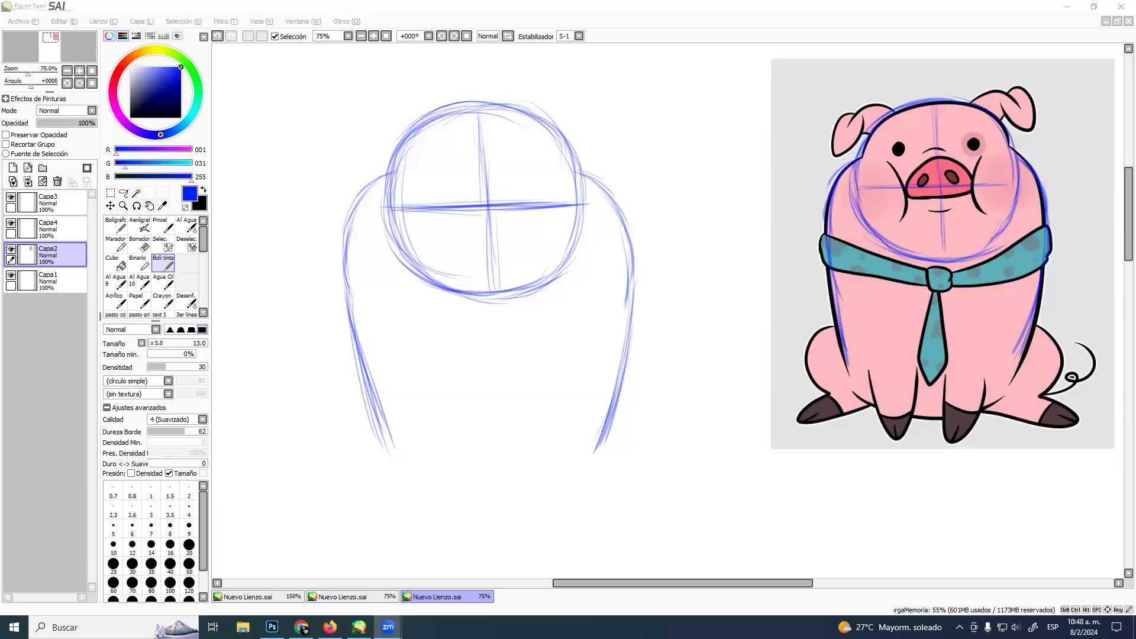
click(641, 22)
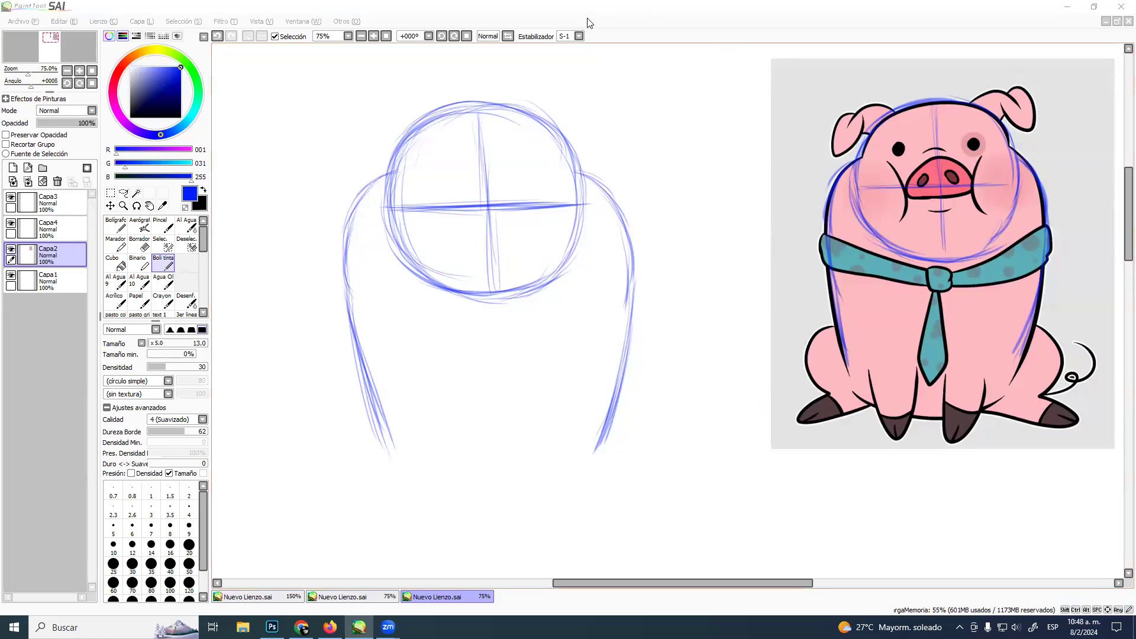
click(639, 25)
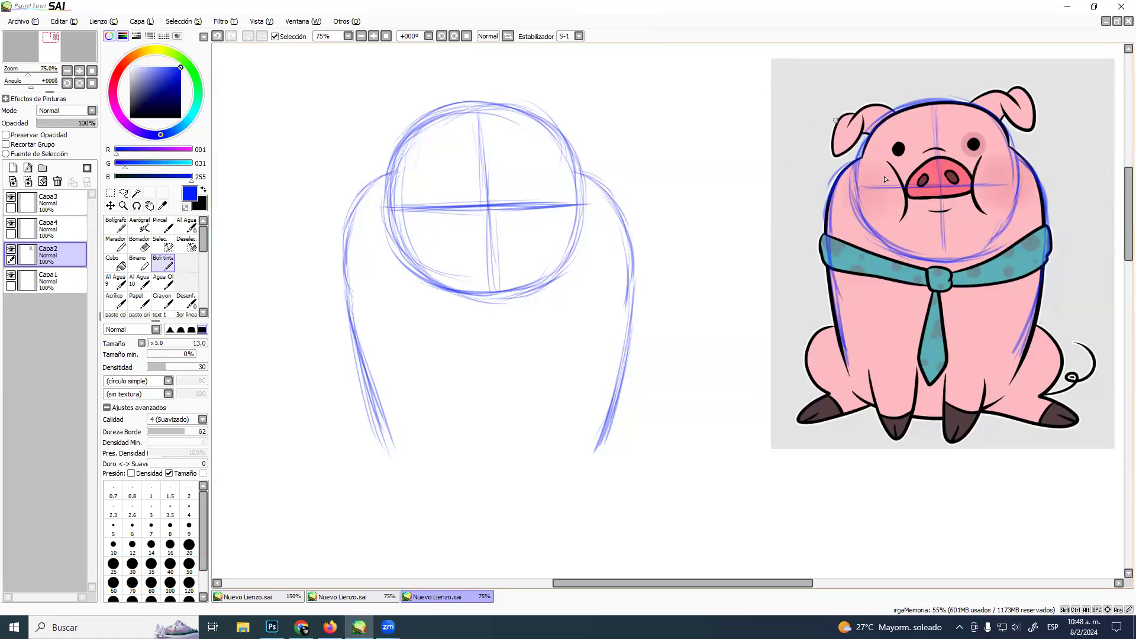
Draw a horizontal guideline at the top of the snout across the reference pig and across the sketched head
drag(832, 159, 964, 160)
drag(876, 160, 1048, 163)
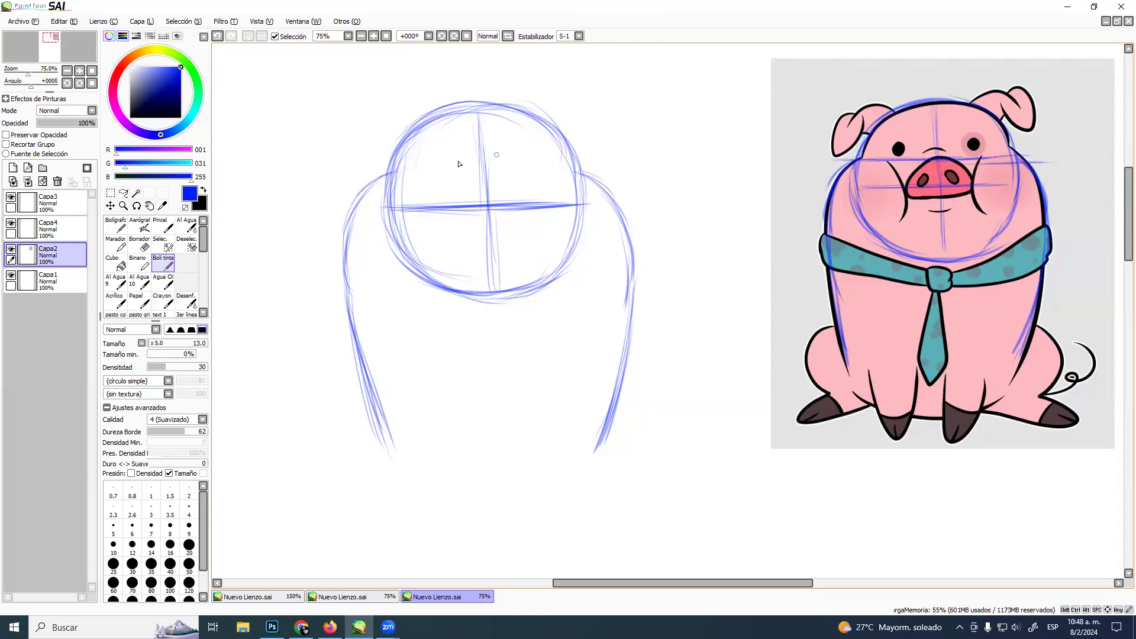
mouse_move(415, 172)
mouse_down()
mouse_move(352, 171)
mouse_move(411, 172)
mouse_move(326, 177)
mouse_move(563, 171)
mouse_up()
drag(490, 172, 625, 167)
drag(559, 171, 644, 173)
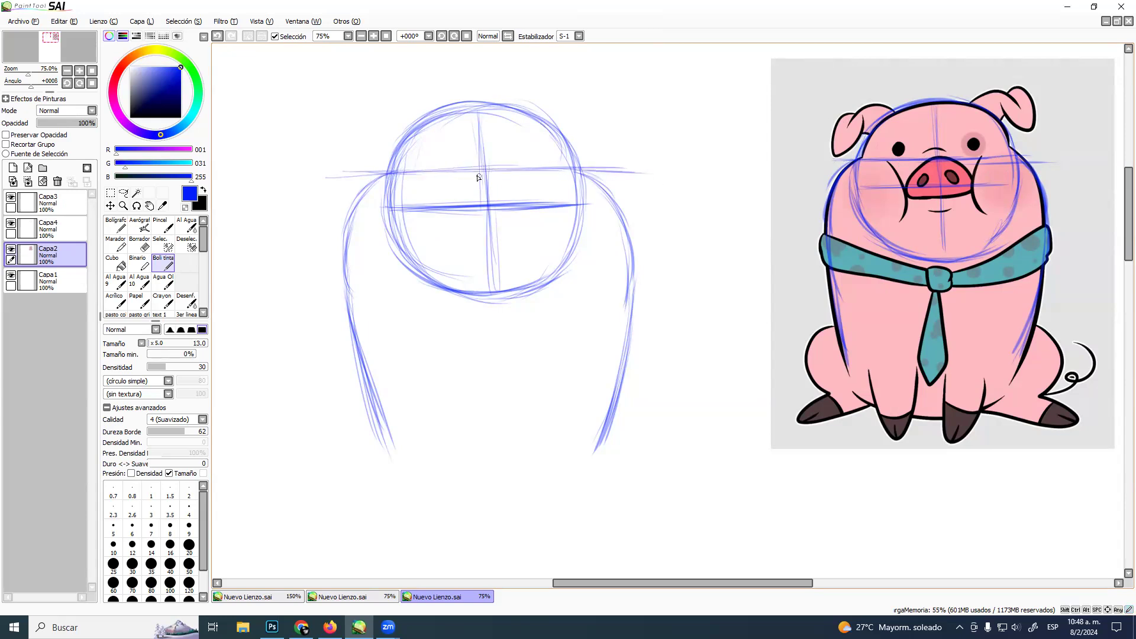
Sketch the snout as a rounded triangle with a flat base at the centre of the head's guidelines
drag(459, 191, 484, 173)
mouse_move(473, 172)
mouse_down()
mouse_move(455, 194)
mouse_move(494, 170)
mouse_move(525, 203)
mouse_up()
mouse_move(452, 206)
mouse_down()
mouse_move(497, 217)
mouse_move(471, 221)
mouse_move(460, 218)
mouse_move(522, 217)
mouse_move(524, 208)
mouse_up()
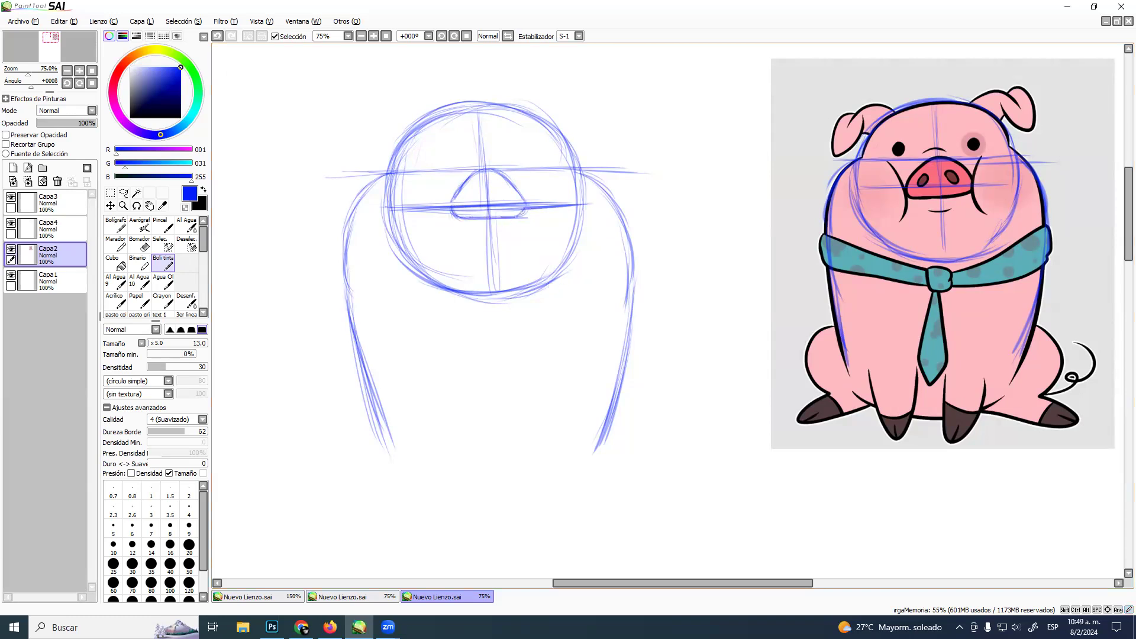
key(alt+Tab)
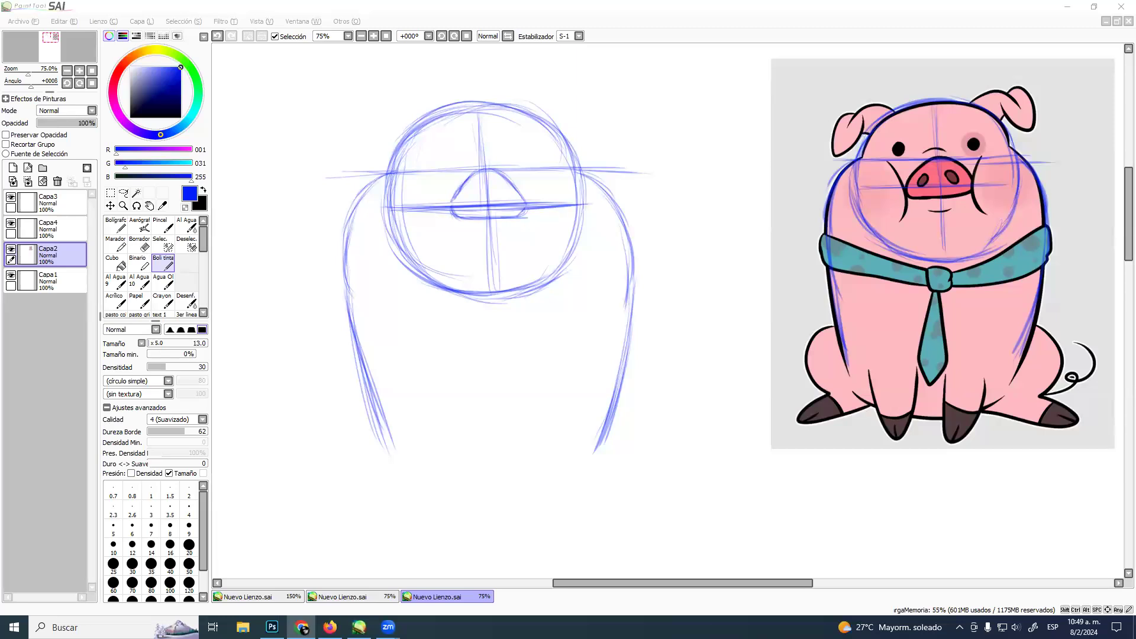
click(813, 11)
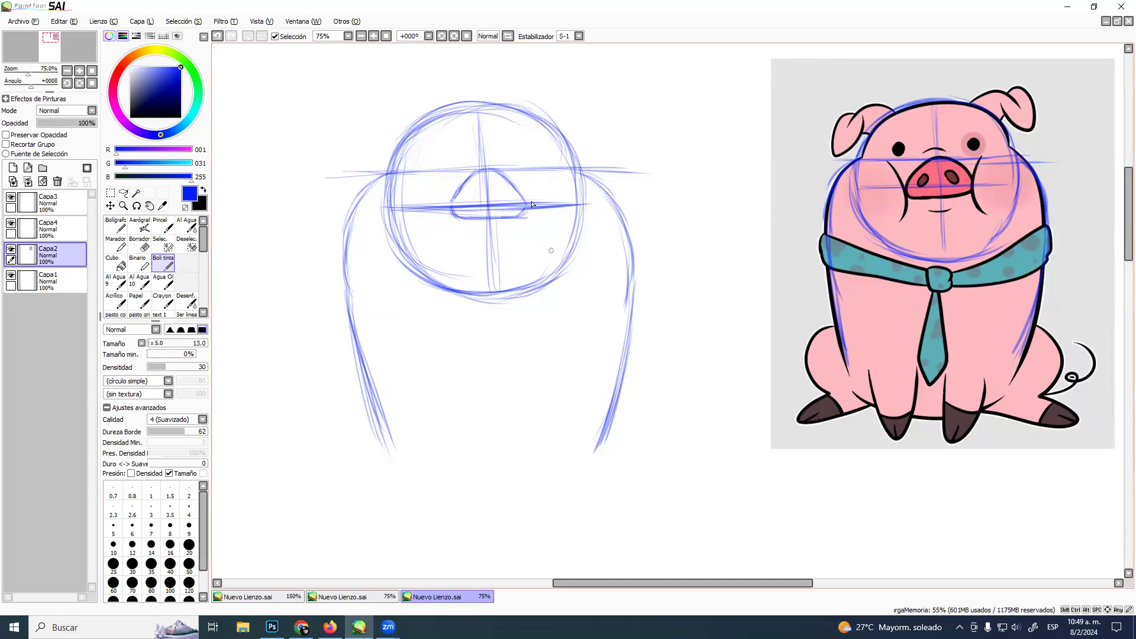
Sketch the small curved mouth below the snout and a curved cheek line on each side
drag(471, 237, 507, 237)
mouse_move(433, 173)
mouse_down()
mouse_move(447, 216)
mouse_move(431, 178)
mouse_move(455, 207)
mouse_move(444, 193)
mouse_move(455, 237)
mouse_move(448, 215)
mouse_move(437, 251)
mouse_up()
mouse_move(531, 179)
mouse_down()
mouse_move(523, 220)
mouse_move(535, 176)
mouse_move(539, 236)
mouse_move(535, 242)
mouse_up()
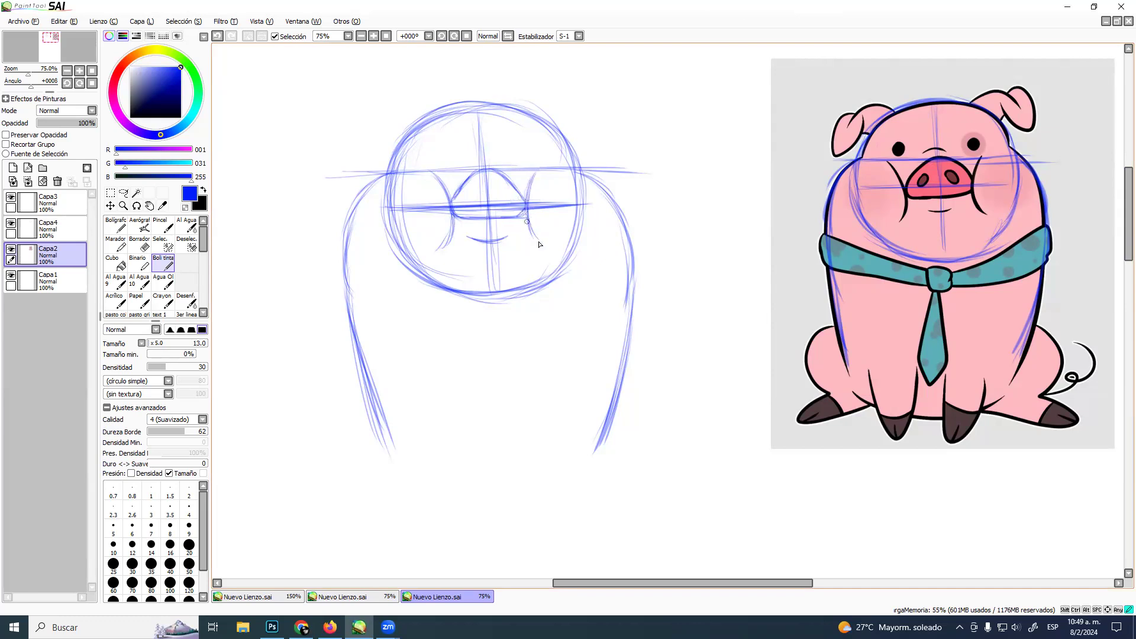
mouse_move(537, 173)
mouse_down()
mouse_move(539, 227)
mouse_move(527, 185)
mouse_move(537, 175)
mouse_move(545, 246)
mouse_up()
key(ctrl+z)
mouse_move(445, 151)
mouse_down()
mouse_move(441, 165)
mouse_move(450, 155)
mouse_up()
drag(525, 155, 519, 163)
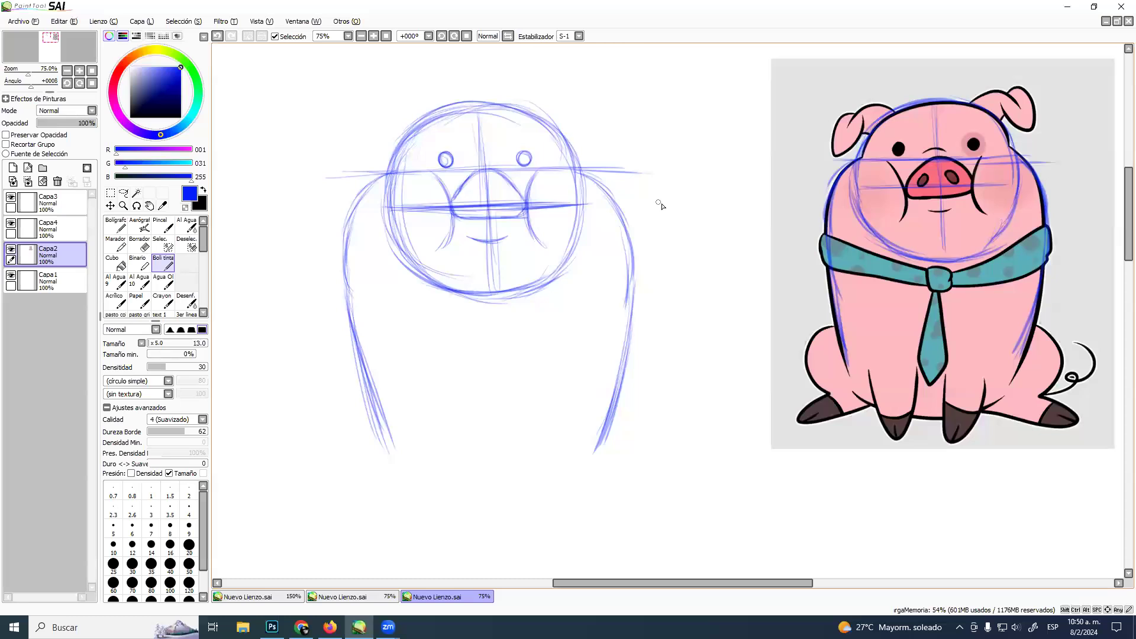
key(ctrl)
key(ctrl+z)
key(ctrl+z)
Change the drawing colour to black (RGB 0, 0, 0)
drag(173, 86, 130, 116)
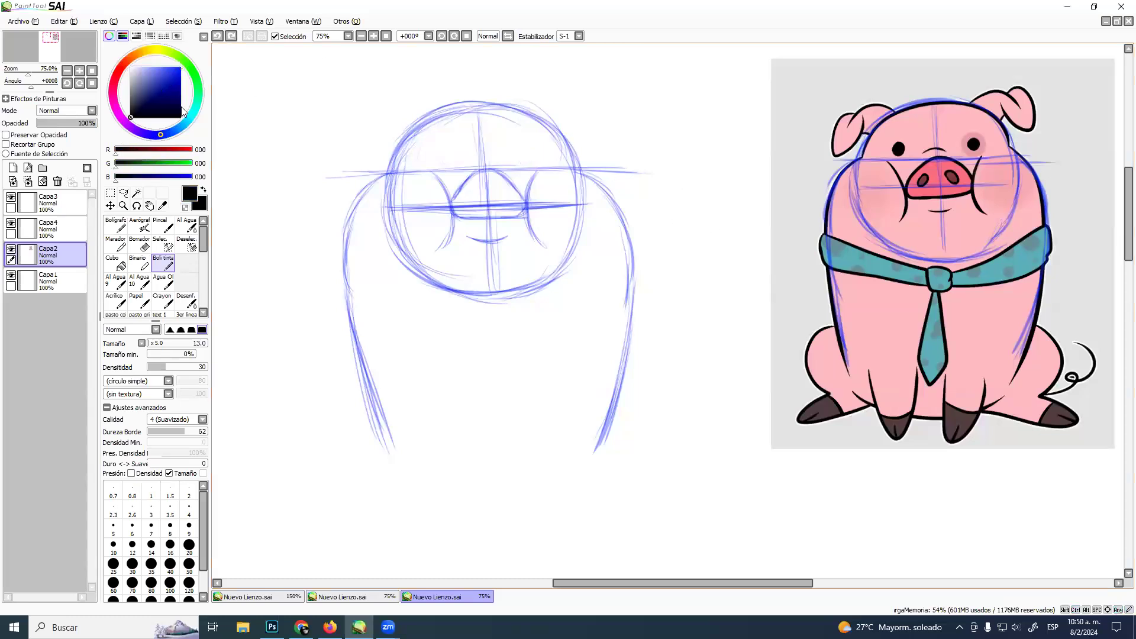
mouse_move(390, 173)
mouse_down()
mouse_move(424, 169)
mouse_move(346, 227)
mouse_move(418, 421)
mouse_up()
key(ctrl+z)
mouse_move(580, 171)
mouse_down()
mouse_move(632, 216)
mouse_move(598, 456)
mouse_up()
key(ctrl+z)
Go over the upper horizontal guideline and the snout outline in black
drag(415, 174, 559, 168)
mouse_move(451, 200)
mouse_down()
mouse_move(488, 170)
mouse_move(527, 205)
mouse_up()
drag(455, 217, 523, 214)
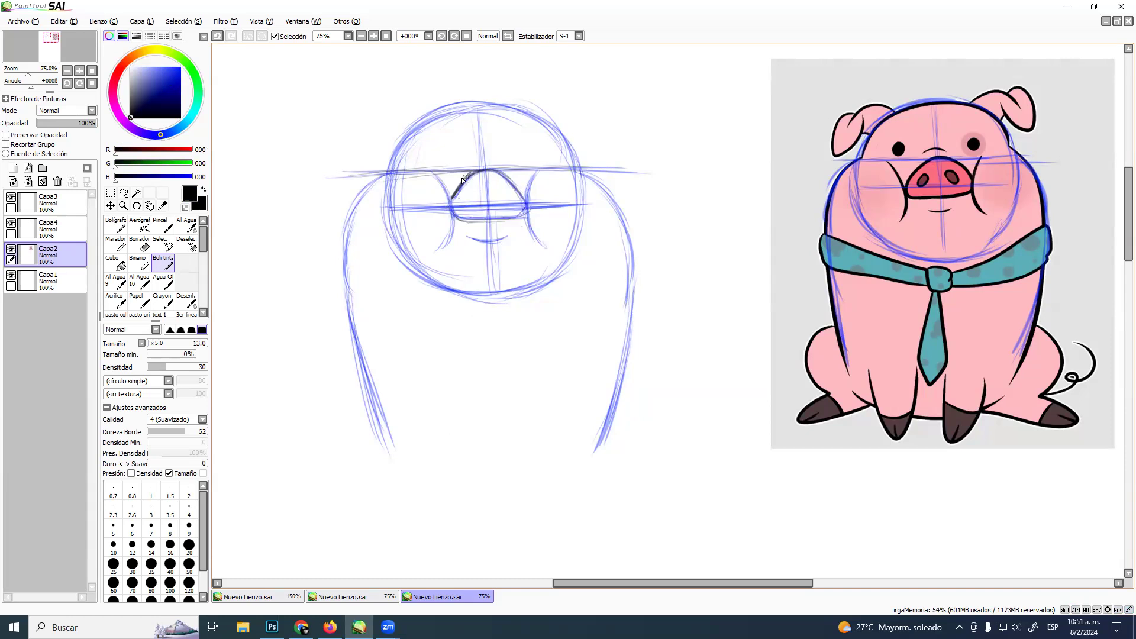
Darken both cheek lines in black and draw two small round eyes just above the upper guideline
mouse_move(433, 171)
mouse_down()
mouse_move(451, 199)
mouse_move(443, 250)
mouse_up()
drag(536, 172, 546, 249)
drag(441, 155, 444, 155)
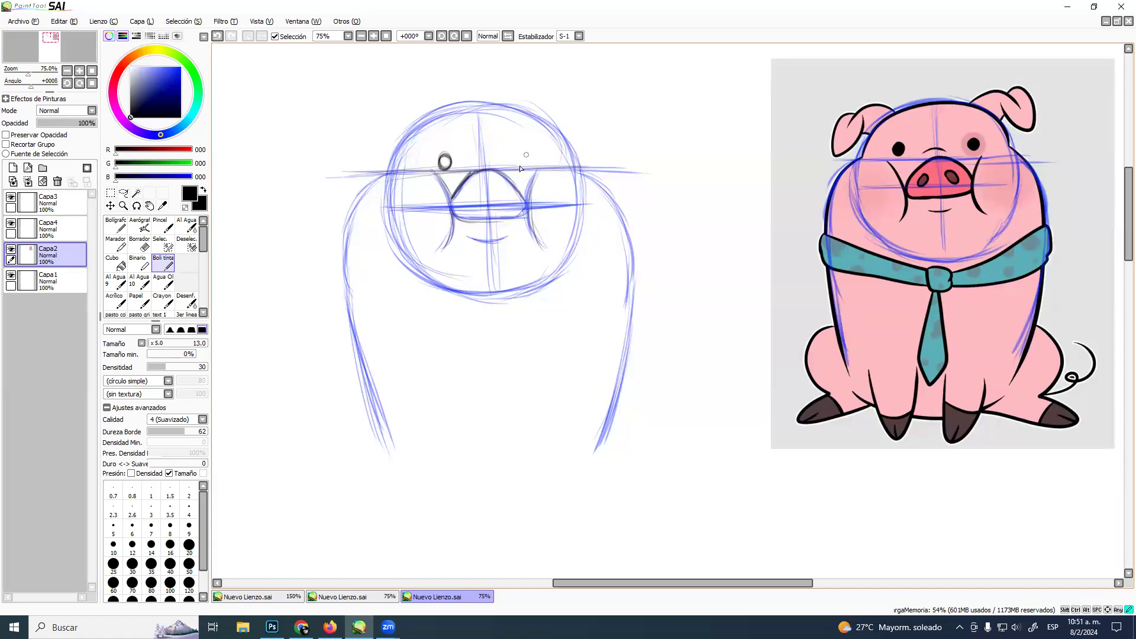
mouse_move(525, 153)
mouse_down()
mouse_move(521, 164)
mouse_move(524, 155)
mouse_up()
Draw the curved crease above the snout and two oval nostrils inside it
drag(469, 164, 503, 164)
mouse_move(474, 188)
mouse_down()
mouse_move(467, 203)
mouse_move(473, 189)
mouse_up()
mouse_move(496, 188)
mouse_down()
mouse_move(509, 204)
mouse_move(501, 190)
mouse_up()
Go over the upper body curves on both sides of the head in black
mouse_move(387, 175)
mouse_down()
mouse_move(371, 226)
mouse_move(356, 232)
mouse_move(335, 322)
mouse_up()
mouse_move(580, 176)
mouse_down()
mouse_move(622, 225)
mouse_move(629, 341)
mouse_up()
drag(629, 290, 625, 355)
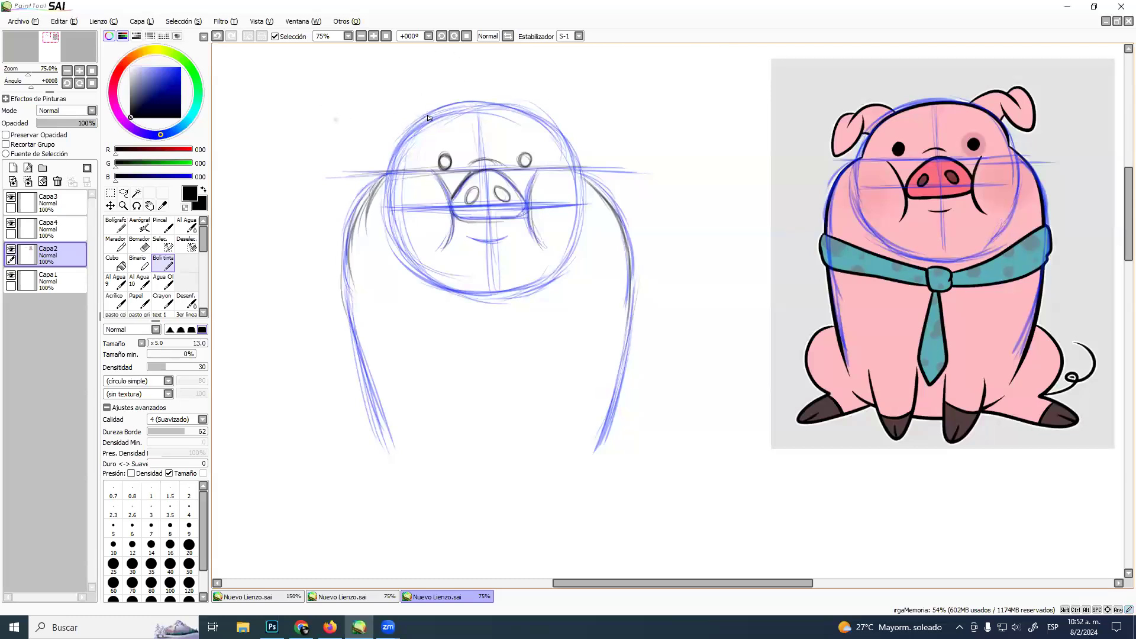
Sketch the folded ear at the upper left of the pig's head in black
mouse_move(428, 115)
mouse_down()
mouse_move(386, 101)
mouse_move(362, 121)
mouse_move(395, 100)
mouse_move(370, 114)
mouse_move(426, 114)
mouse_up()
drag(350, 115, 347, 142)
mouse_move(349, 117)
mouse_down()
mouse_move(359, 150)
mouse_move(350, 109)
mouse_move(346, 149)
mouse_move(355, 158)
mouse_move(387, 112)
mouse_up()
mouse_move(366, 158)
mouse_down()
mouse_move(389, 128)
mouse_move(401, 143)
mouse_up()
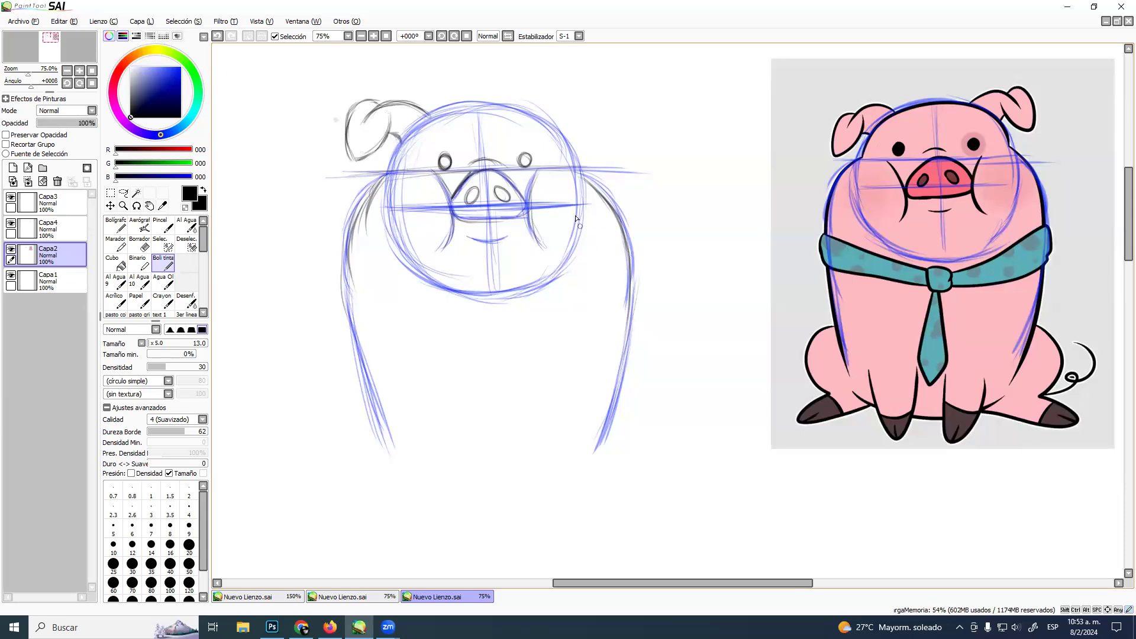
Undo the last strokes of the ear, leaving only its upper curve
key(ctrl+z)
key(ctrl+z)
key(ctrl+z)
key(ctrl+z)
key(ctrl+z)
key(ctrl+z)
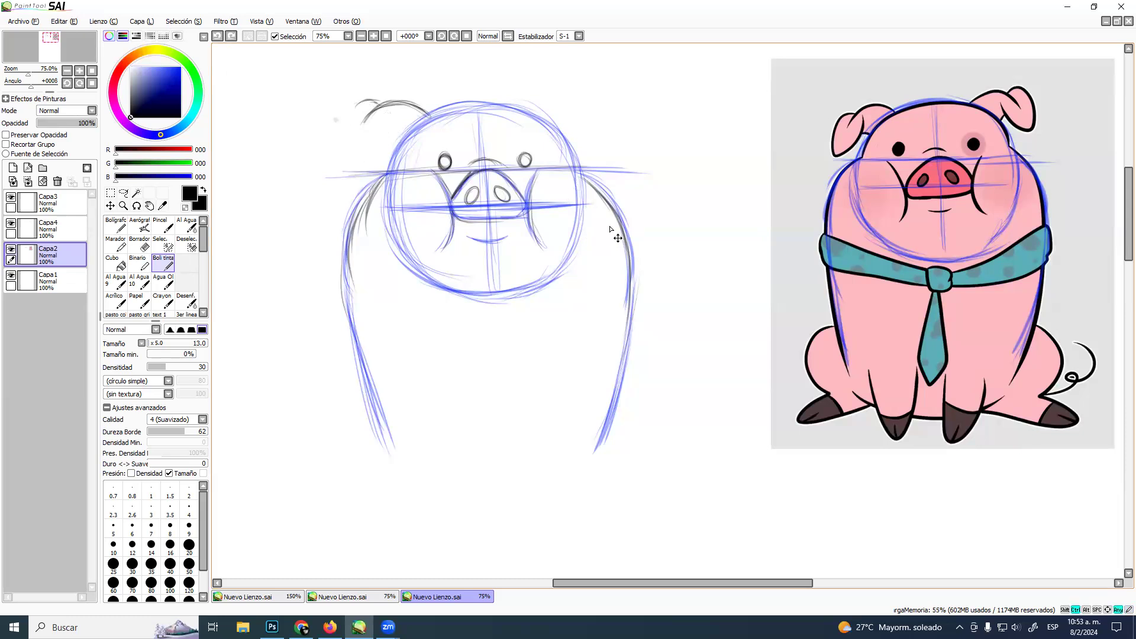
Complete the folded ear on the left of the pig's head and draw the matching folded ear on the right
mouse_move(424, 113)
mouse_down()
mouse_move(370, 118)
mouse_move(379, 108)
mouse_move(357, 143)
mouse_move(378, 108)
mouse_move(356, 117)
mouse_move(368, 110)
mouse_move(351, 155)
mouse_move(355, 130)
mouse_move(358, 160)
mouse_move(390, 141)
mouse_move(360, 159)
mouse_move(388, 127)
mouse_up()
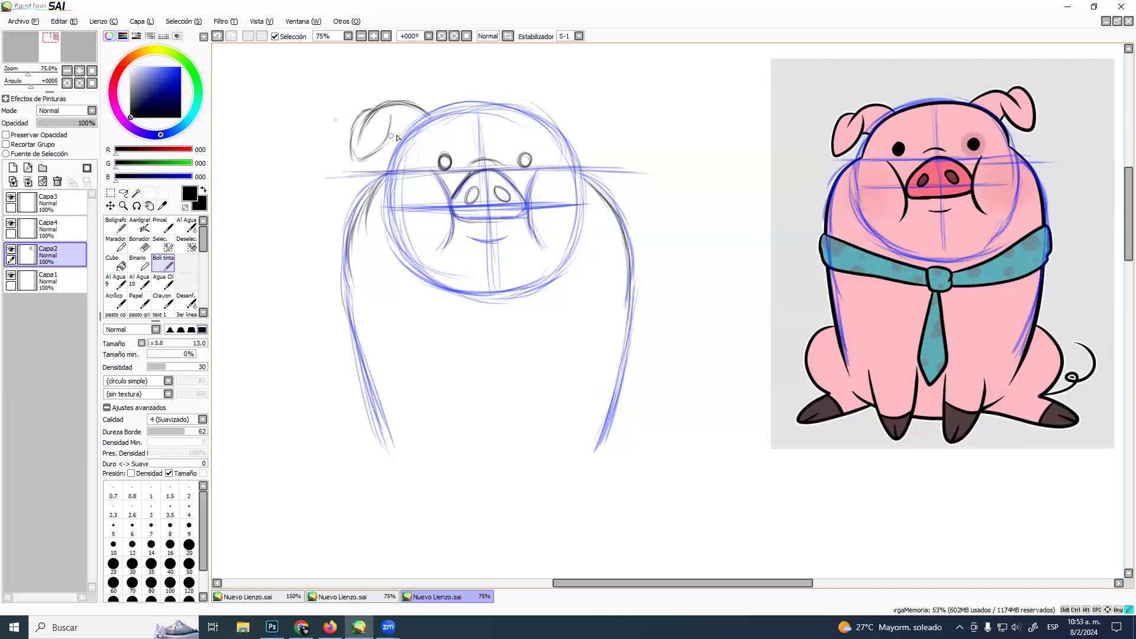
drag(386, 139, 401, 146)
mouse_move(536, 113)
mouse_down()
mouse_move(570, 99)
mouse_move(599, 107)
mouse_move(579, 101)
mouse_move(600, 95)
mouse_move(585, 98)
mouse_move(613, 105)
mouse_move(602, 98)
mouse_move(617, 123)
mouse_move(616, 110)
mouse_move(601, 129)
mouse_move(574, 112)
mouse_move(596, 124)
mouse_move(587, 129)
mouse_move(624, 121)
mouse_move(611, 129)
mouse_move(572, 108)
mouse_move(622, 137)
mouse_up()
mouse_move(626, 122)
mouse_down()
mouse_move(571, 89)
mouse_move(580, 135)
mouse_move(585, 123)
mouse_move(575, 144)
mouse_up()
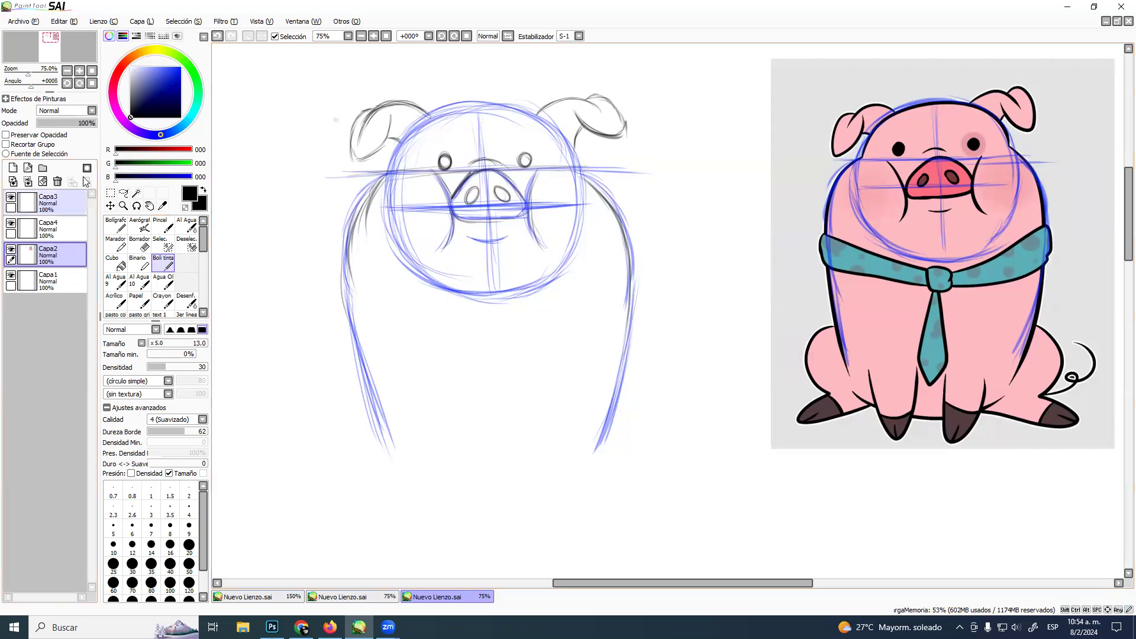
Select the flap of the right ear freehand, move it slightly closer to the head, and return to the Boli tinta brush
click(123, 193)
mouse_move(588, 136)
mouse_down()
mouse_move(565, 92)
mouse_move(604, 89)
mouse_move(644, 133)
mouse_move(617, 155)
mouse_up()
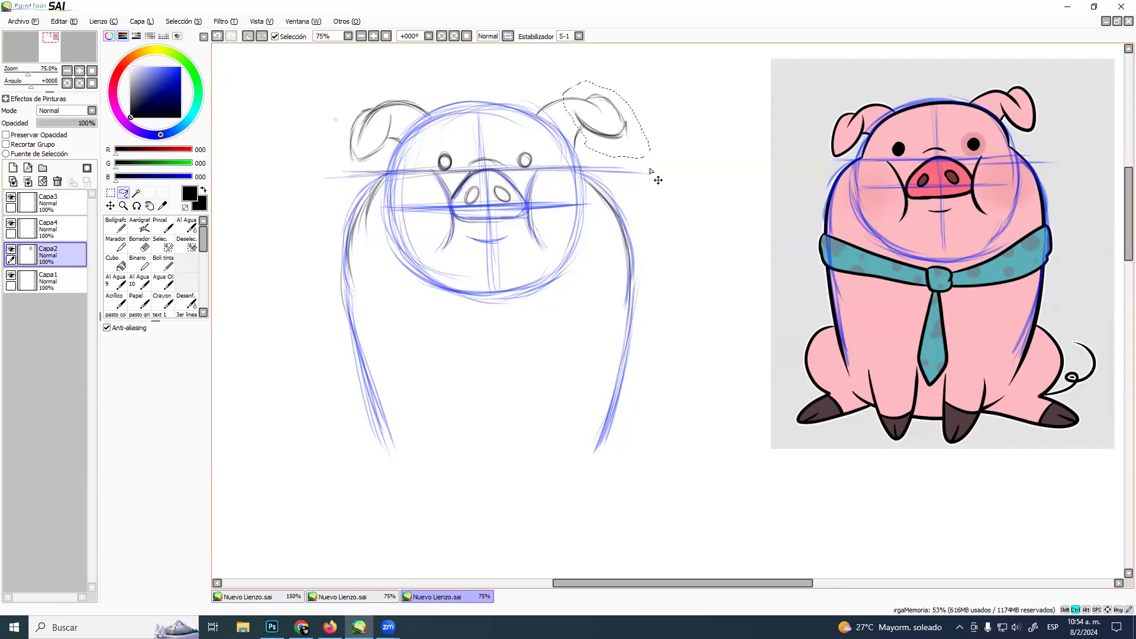
key(ctrl+t)
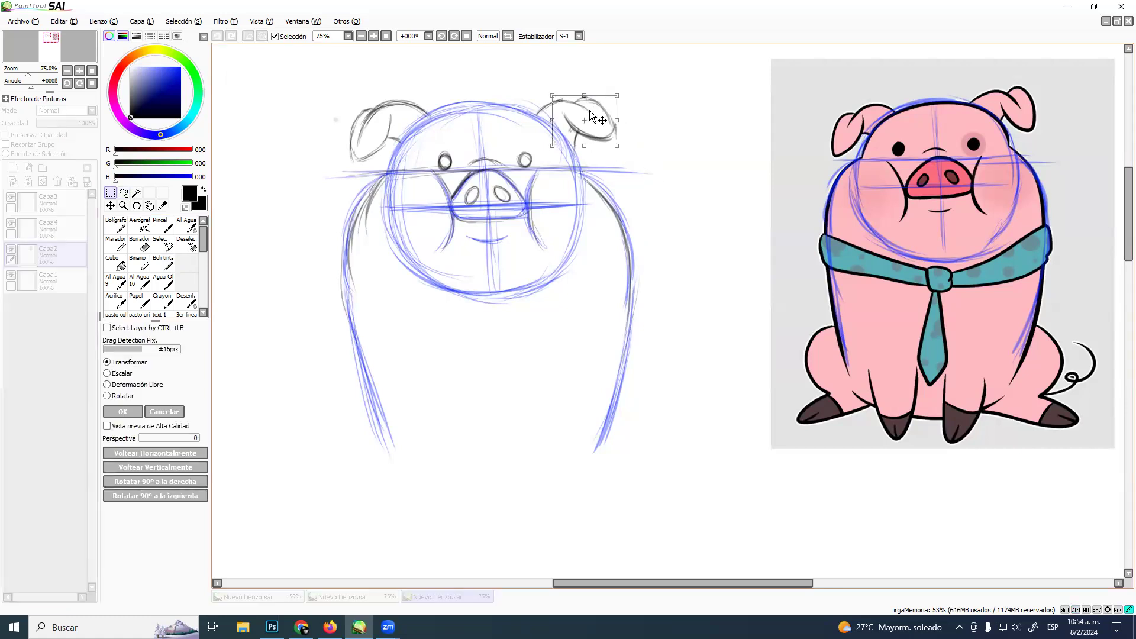
key(Return)
key(ctrl+d)
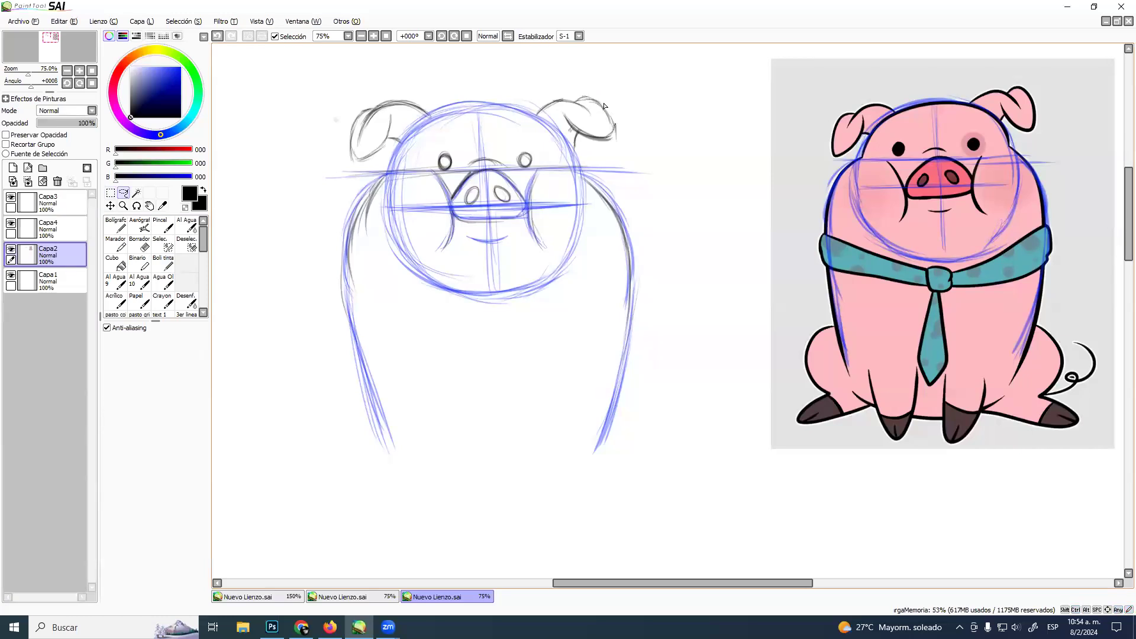
click(169, 269)
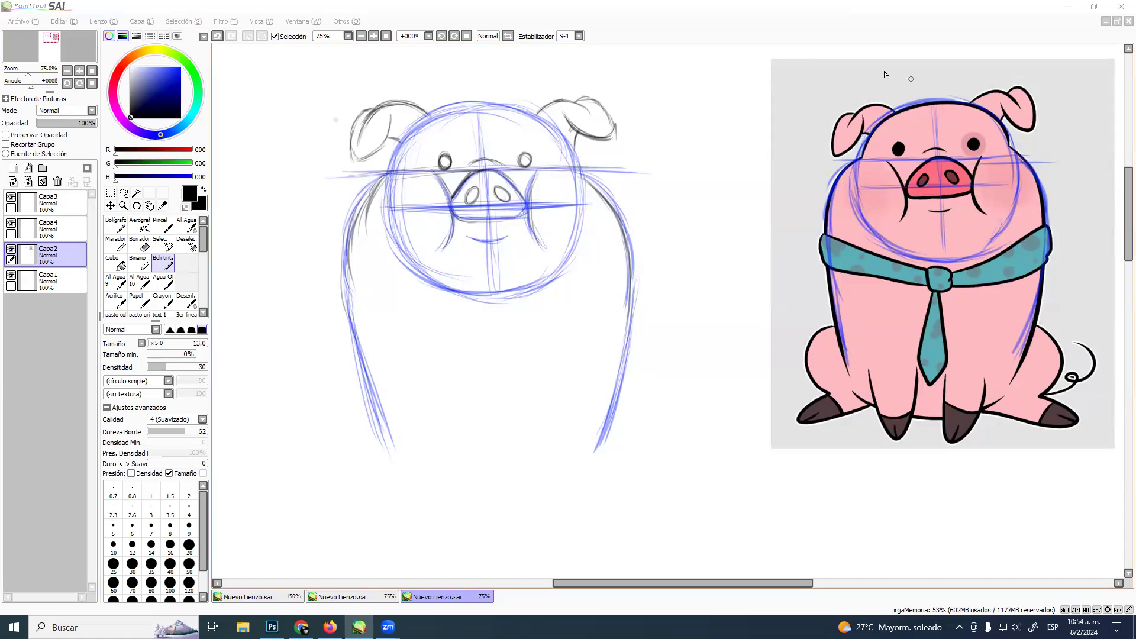
click(893, 24)
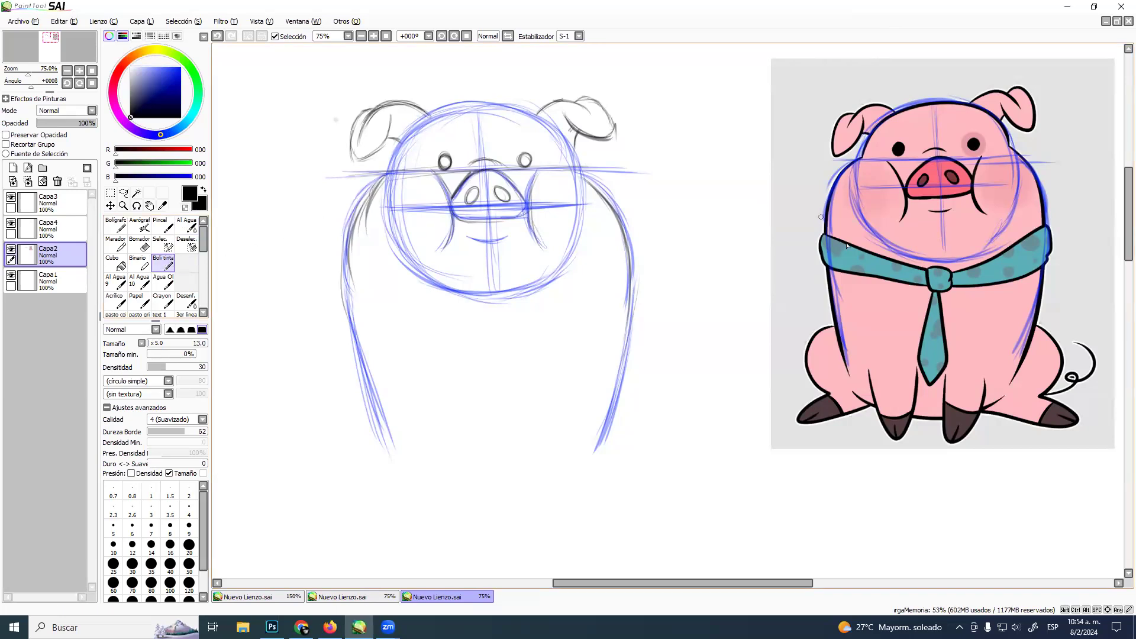
mouse_move(862, 220)
mouse_down()
mouse_move(912, 256)
mouse_move(1017, 193)
mouse_up()
key(ctrl+z)
Draw the scarf around the pig's body with upper and lower edges, a round central knot and bulging folds at both sides
drag(365, 275, 355, 272)
mouse_move(491, 305)
mouse_down()
mouse_move(504, 322)
mouse_move(478, 322)
mouse_move(479, 307)
mouse_up()
drag(350, 264, 453, 307)
drag(370, 284, 478, 308)
mouse_move(349, 267)
mouse_down()
mouse_move(346, 316)
mouse_move(449, 327)
mouse_up()
mouse_move(382, 321)
mouse_down()
mouse_move(519, 309)
mouse_move(501, 310)
mouse_move(586, 289)
mouse_move(625, 252)
mouse_up()
mouse_move(588, 332)
mouse_down()
mouse_move(510, 330)
mouse_move(630, 320)
mouse_up()
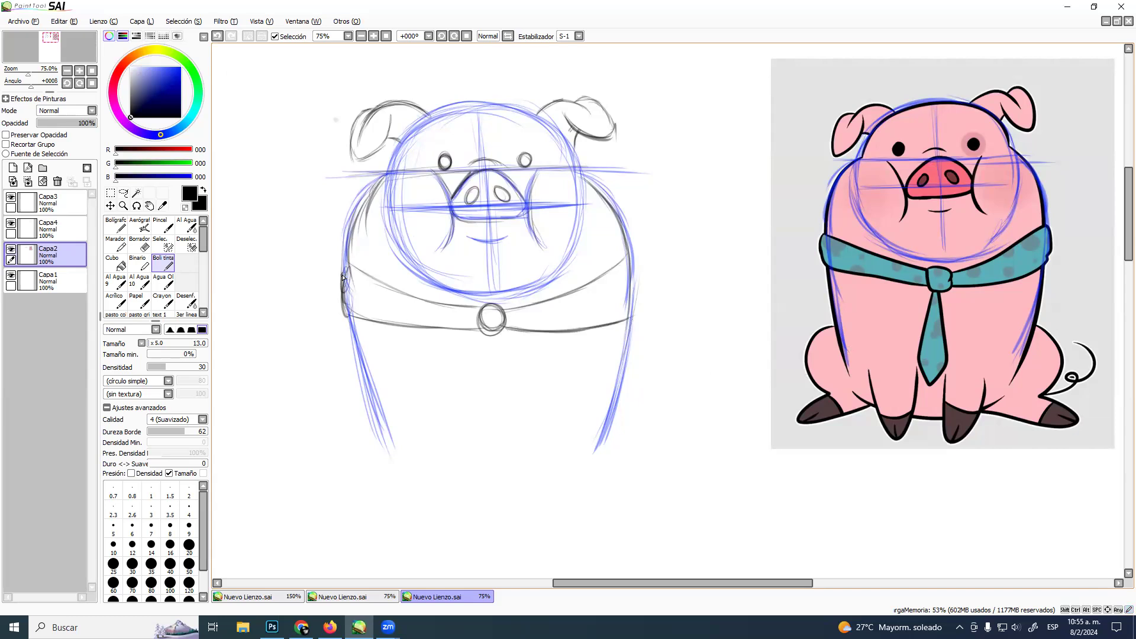
drag(344, 272, 355, 312)
mouse_move(626, 257)
mouse_down()
mouse_move(632, 302)
mouse_move(638, 277)
mouse_move(626, 315)
mouse_up()
key(XF86AudioLowerVolume)
key(XF86AudioLowerVolume)
key(XF86AudioLowerVolume)
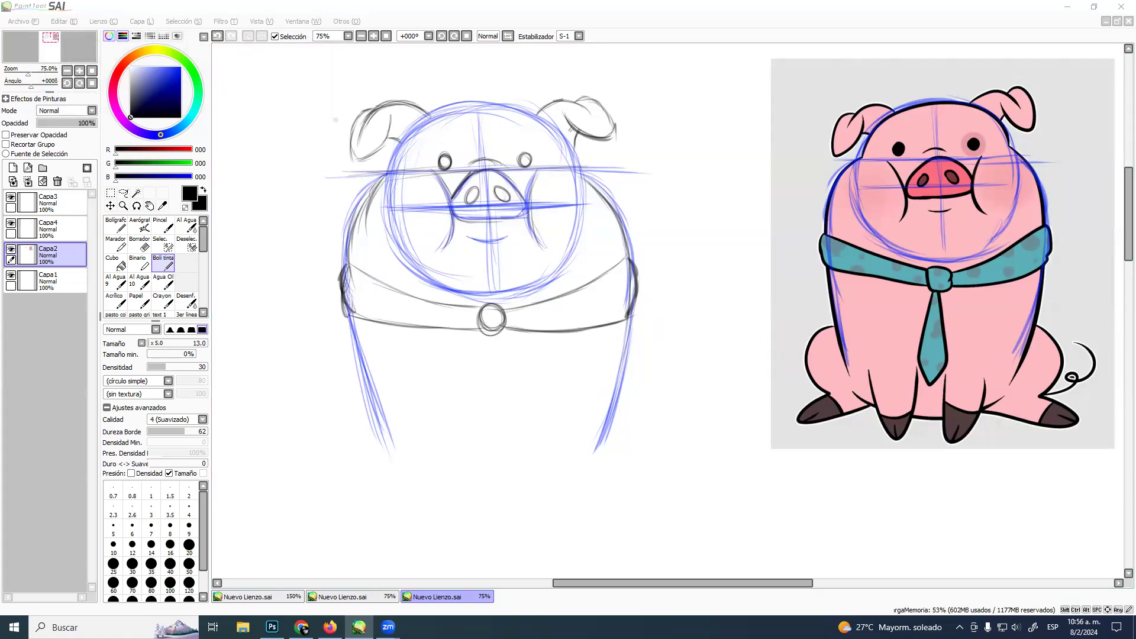
Capture the photo of the paper sketch from the screen, paste it as a new layer, enlarge it and place it over the reference's lower part
key(super+shift+s)
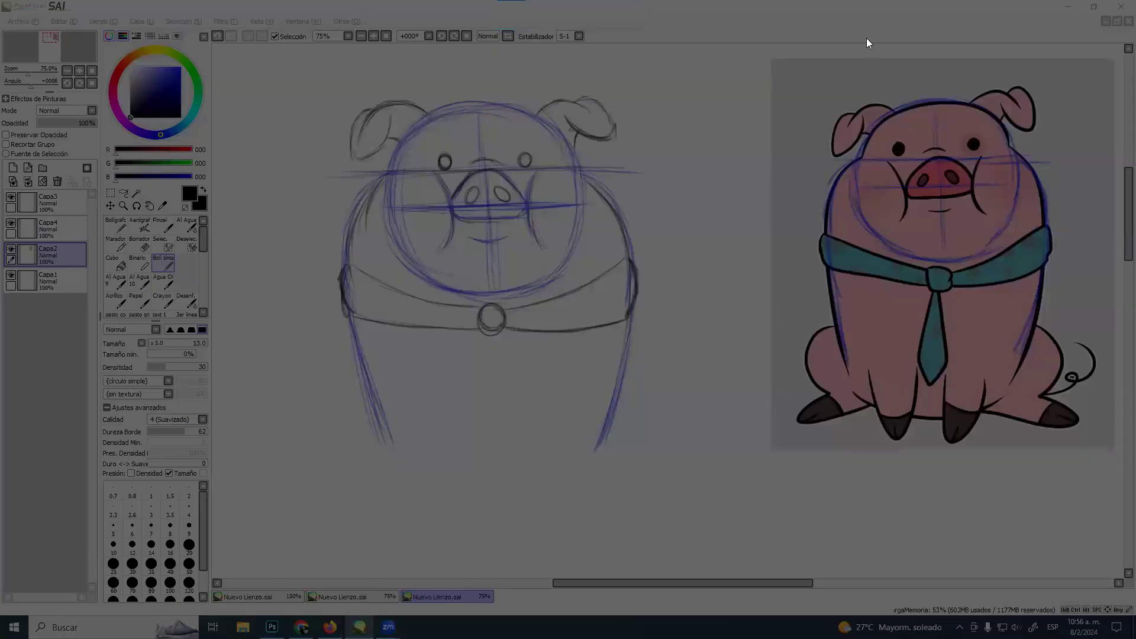
key(ctrl+v)
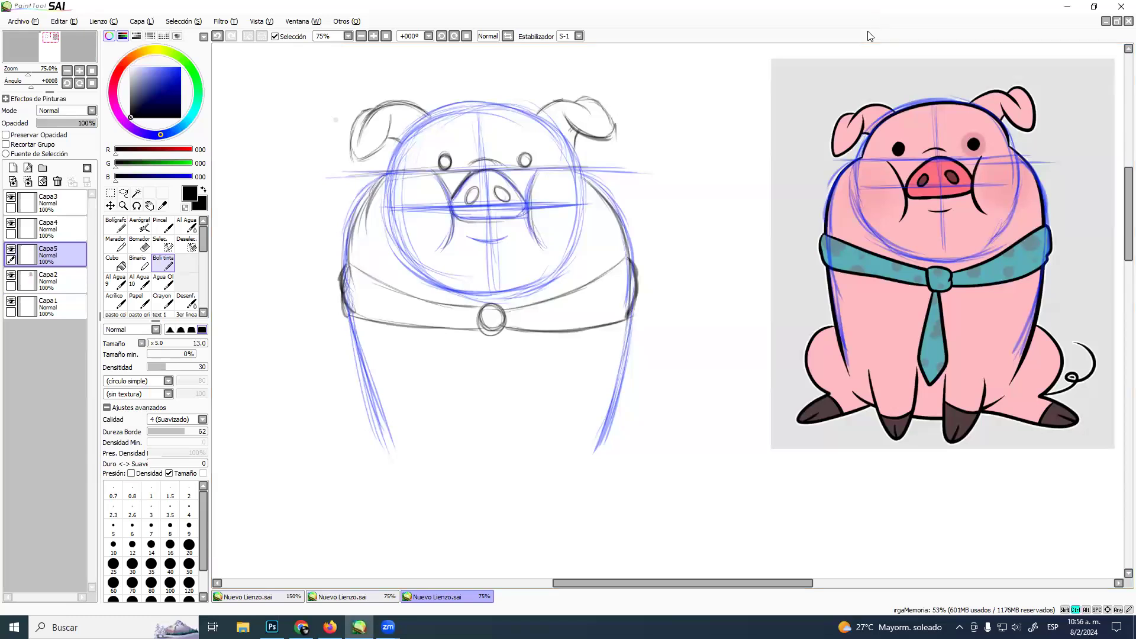
key(ctrl+t)
drag(233, 59, 624, 331)
drag(508, 296, 685, 318)
drag(719, 371, 971, 578)
drag(913, 493, 895, 486)
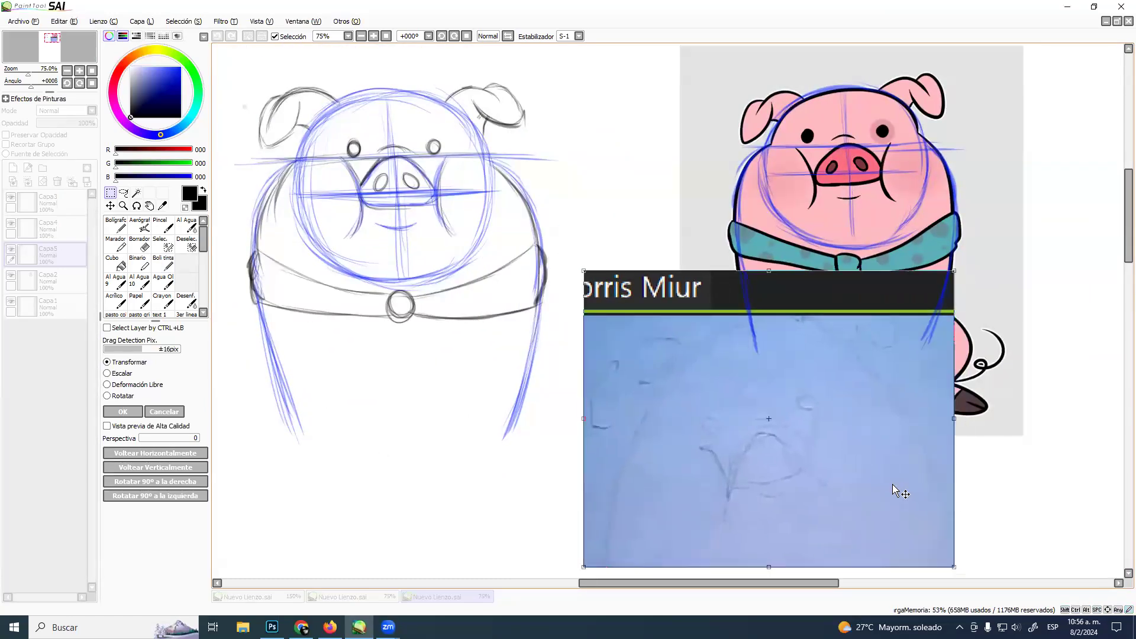
key(Return)
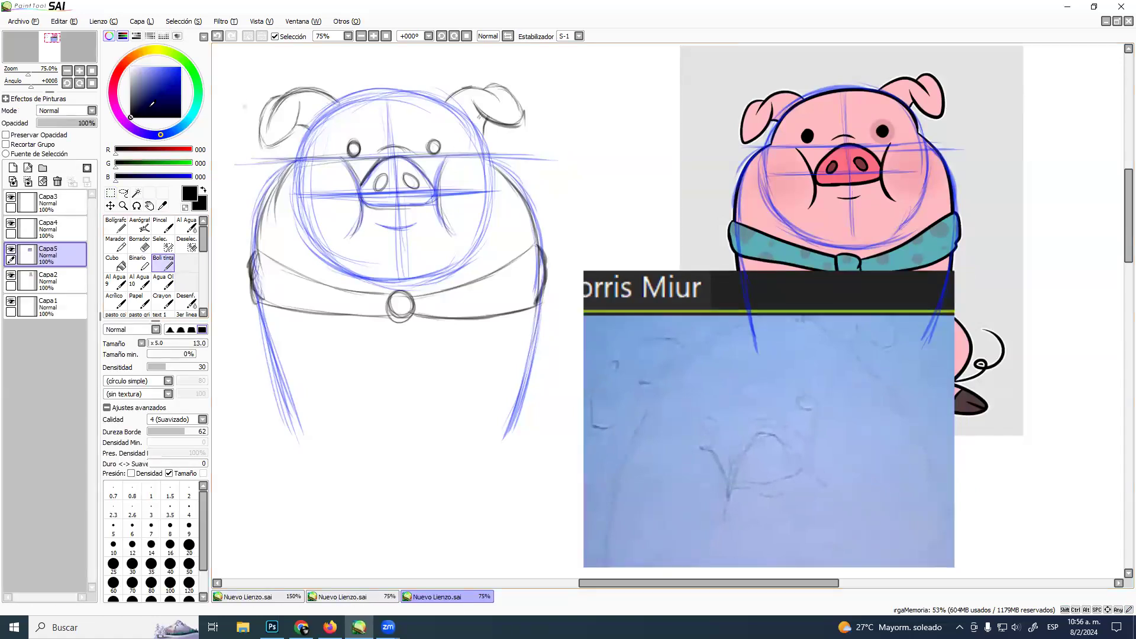
Set the brush size to 29 and draw corrected eyes, snout, nostrils and cheek creases over the pasted photo
ctrl+alt+drag(690, 378, 718, 378)
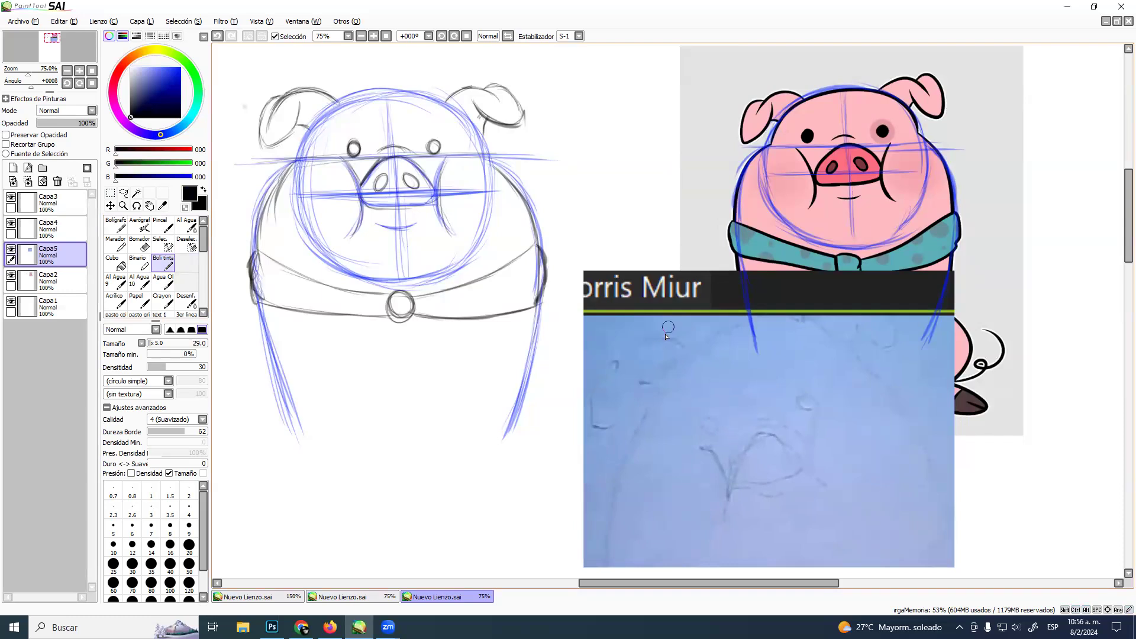
mouse_move(747, 440)
mouse_down()
mouse_move(733, 475)
mouse_move(749, 439)
mouse_up()
drag(734, 473, 755, 430)
mouse_move(745, 444)
mouse_down()
mouse_move(765, 425)
mouse_move(817, 458)
mouse_up()
mouse_move(734, 473)
mouse_down()
mouse_move(770, 488)
mouse_move(746, 494)
mouse_move(815, 477)
mouse_move(785, 488)
mouse_move(822, 454)
mouse_move(757, 447)
mouse_move(760, 462)
mouse_move(789, 458)
mouse_move(775, 439)
mouse_up()
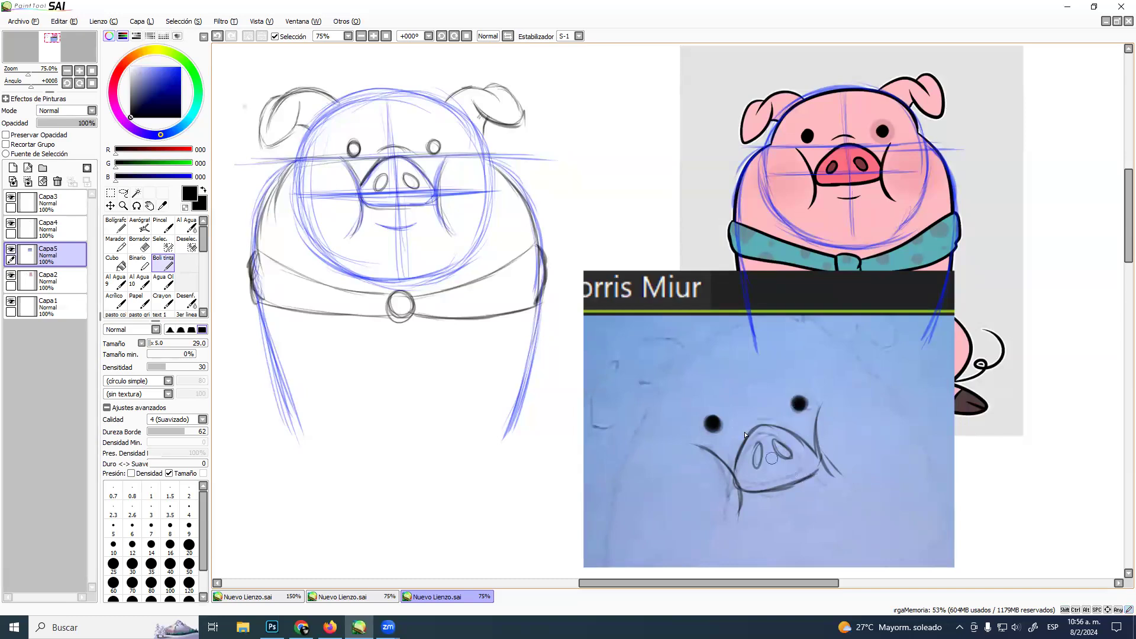
key(ctrl+z)
Add the crease above the snout, the mouth, and the head and body outline over the pasted photo
drag(742, 422, 771, 408)
drag(773, 510, 815, 504)
mouse_move(657, 383)
mouse_down()
mouse_move(649, 437)
mouse_move(650, 423)
mouse_up()
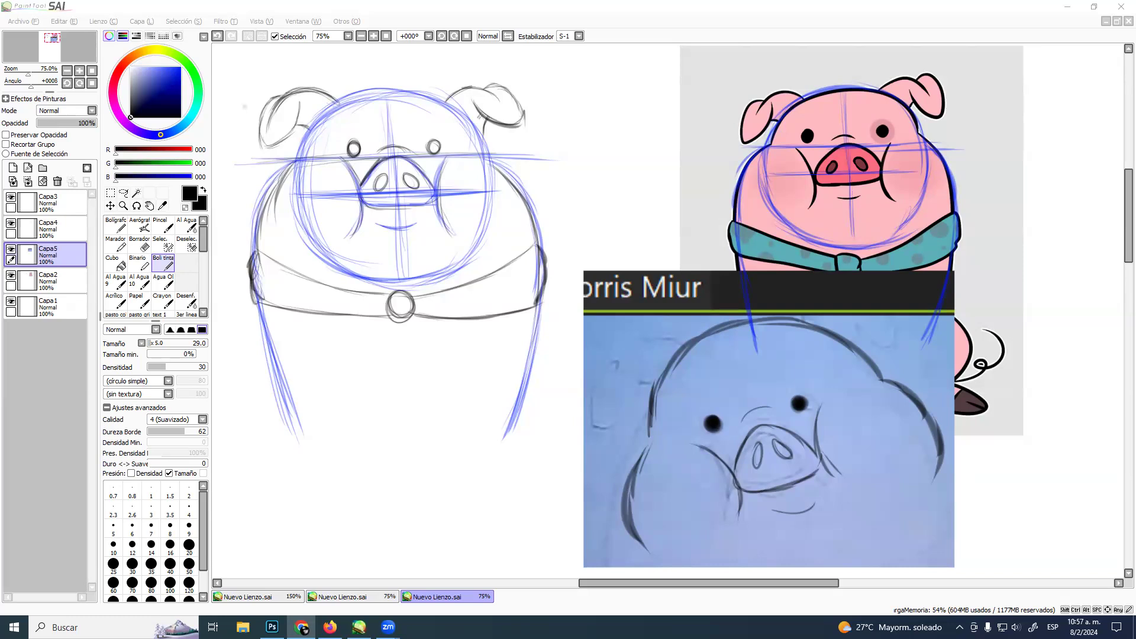
Delete the layer Capa5 holding the pasted photo and its corrections
click(730, 20)
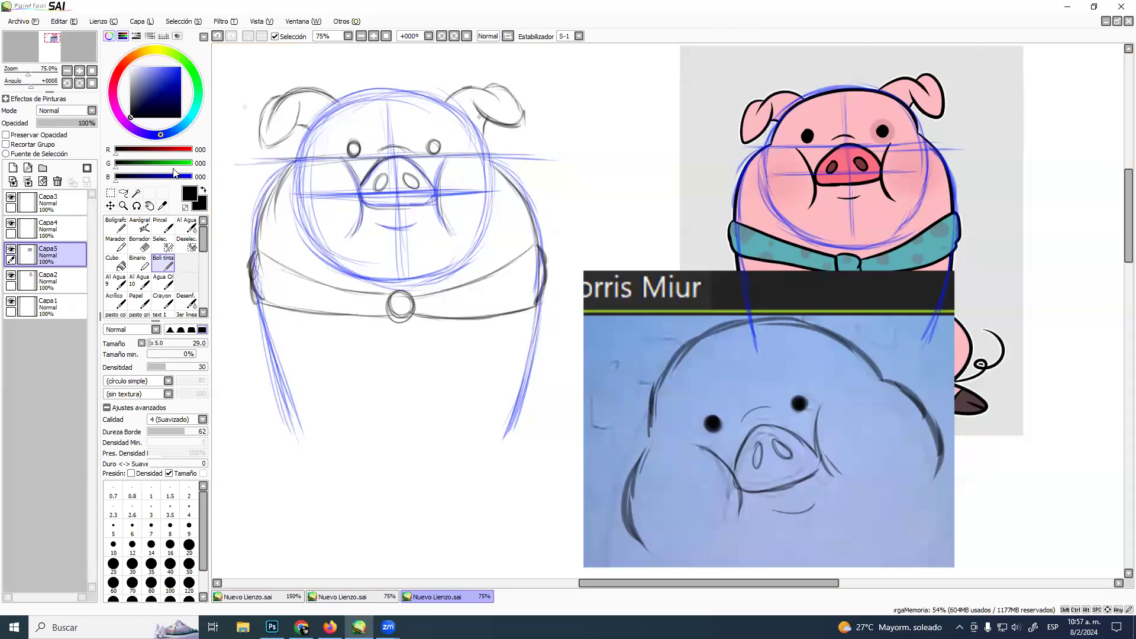
click(57, 226)
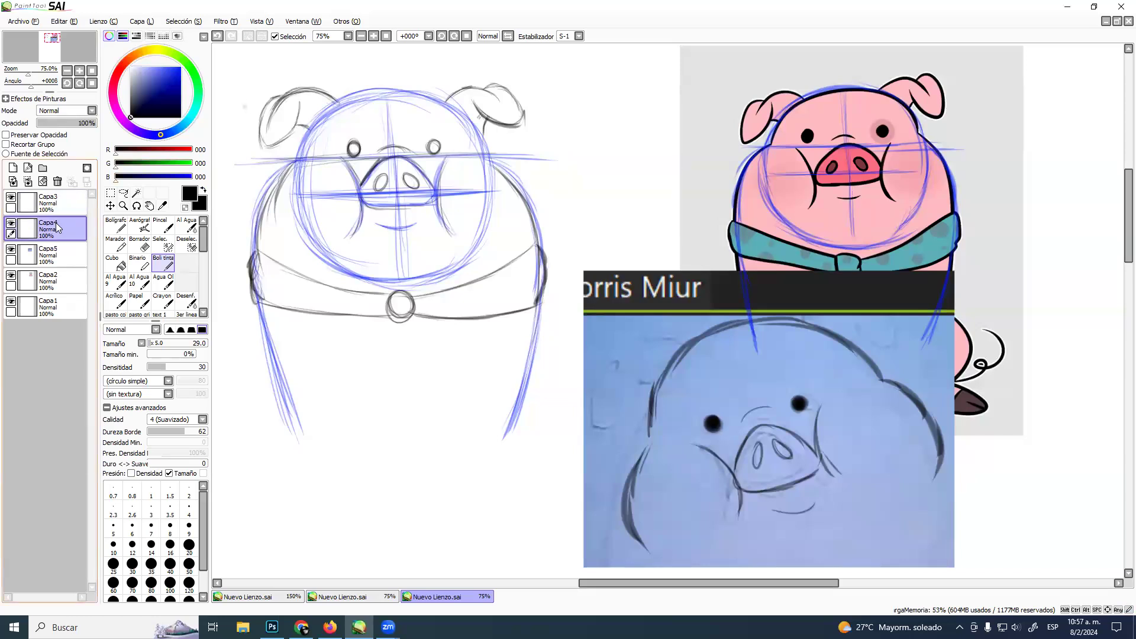
click(67, 247)
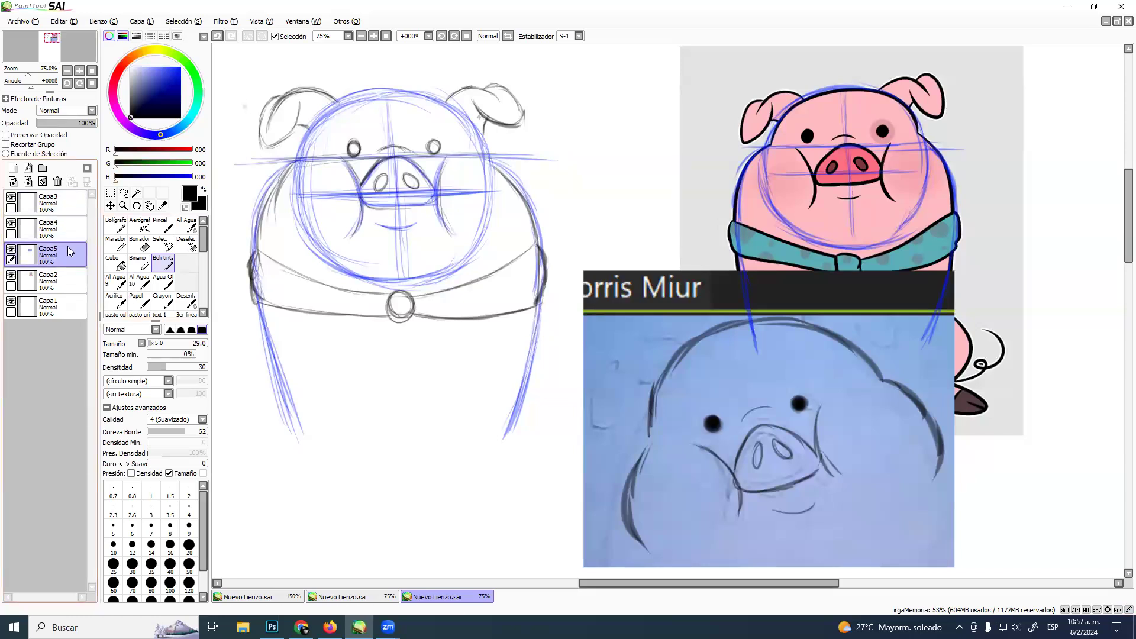
click(57, 181)
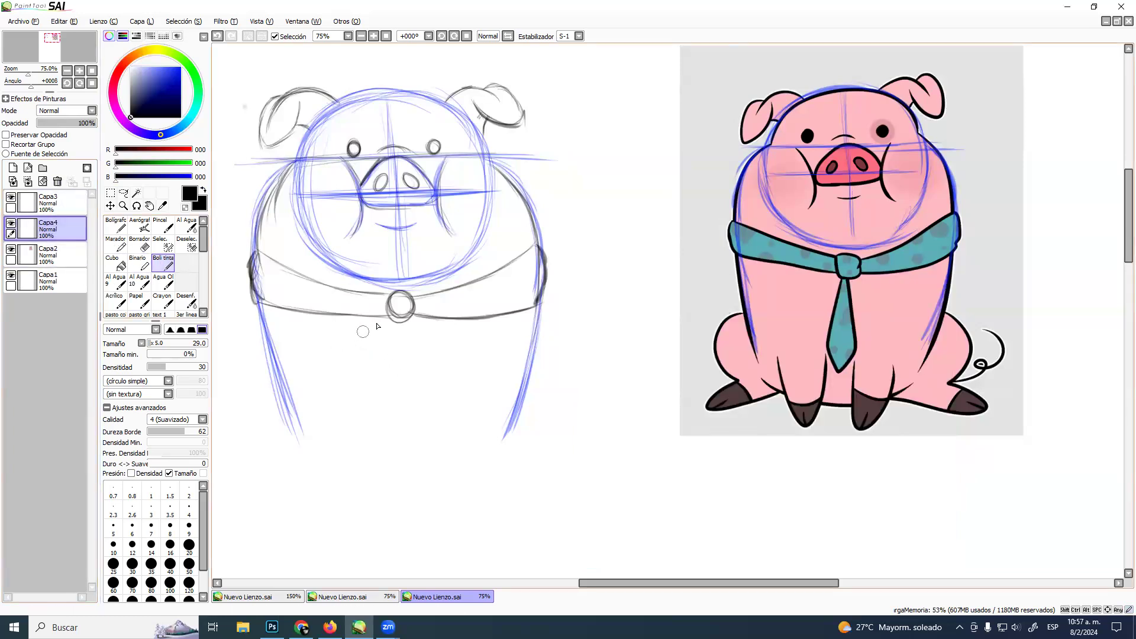
Draw the hanging tie below the scarf knot on layer Capa4, widening downward and ending in a point
drag(393, 322, 384, 395)
mouse_move(401, 318)
mouse_down()
mouse_move(423, 377)
mouse_move(396, 307)
mouse_move(428, 402)
mouse_move(385, 398)
mouse_move(411, 442)
mouse_up()
drag(386, 397, 412, 438)
drag(425, 392, 411, 445)
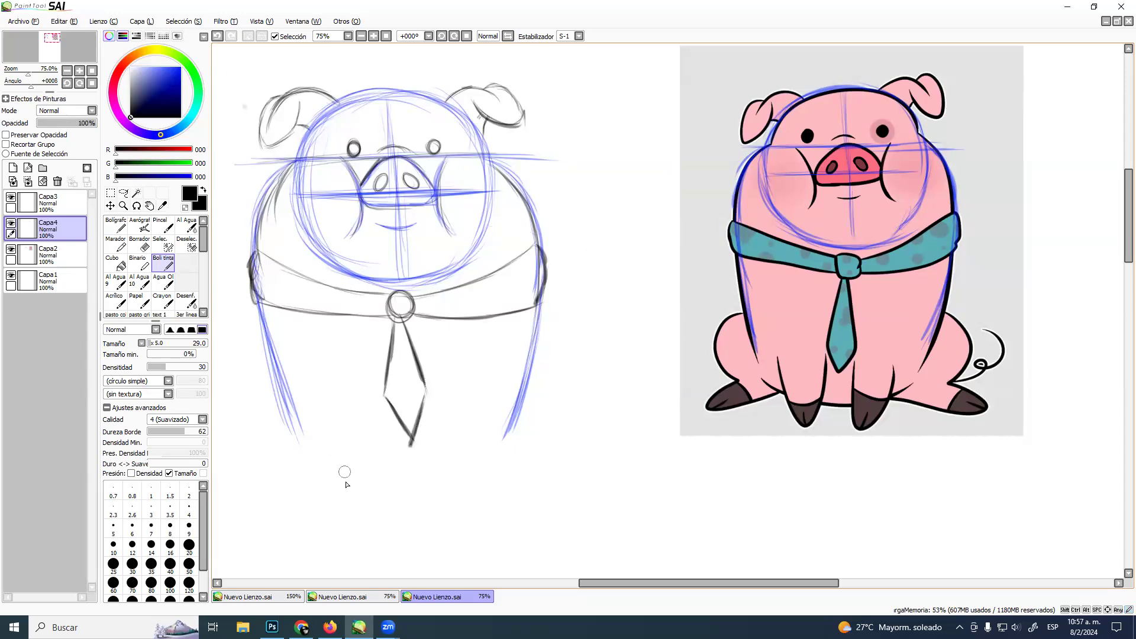
Draw the curved underside of the pig's body below the tie
mouse_move(311, 465)
mouse_down()
mouse_move(344, 498)
mouse_move(415, 512)
mouse_up()
drag(327, 483, 461, 516)
mouse_move(355, 508)
mouse_down()
mouse_move(482, 494)
mouse_move(496, 460)
mouse_up()
Draw the two tapered front legs across the bottom curve of the body
drag(560, 445, 637, 442)
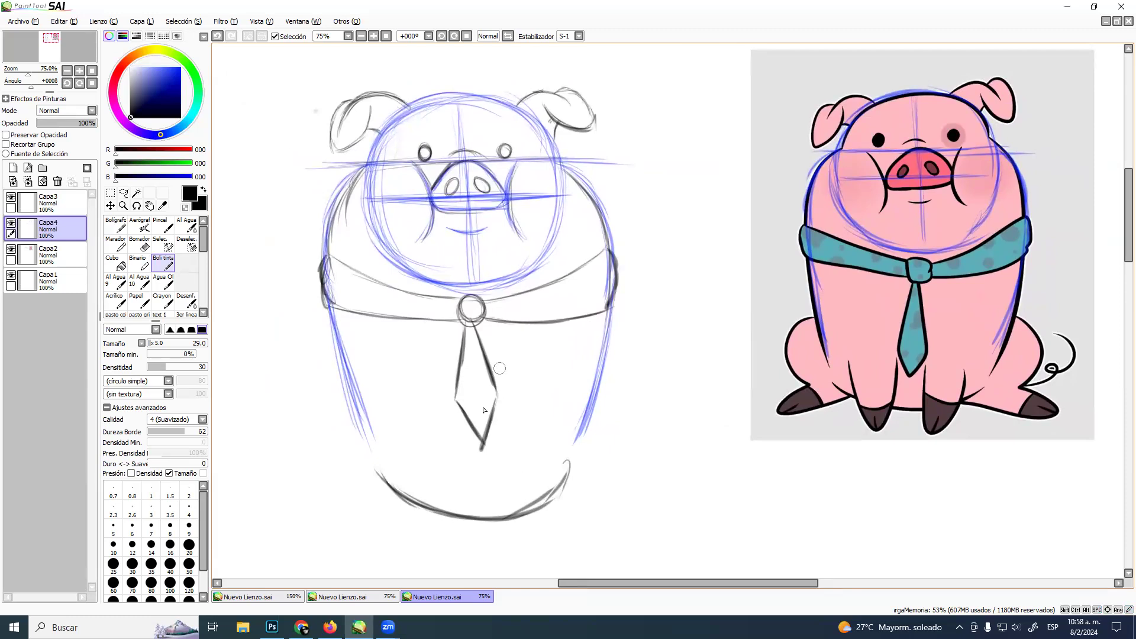
mouse_move(405, 454)
mouse_down()
mouse_move(423, 542)
mouse_move(439, 544)
mouse_move(452, 474)
mouse_up()
drag(451, 530, 449, 446)
mouse_move(513, 465)
mouse_down()
mouse_move(514, 541)
mouse_move(527, 548)
mouse_move(557, 446)
mouse_move(530, 538)
mouse_up()
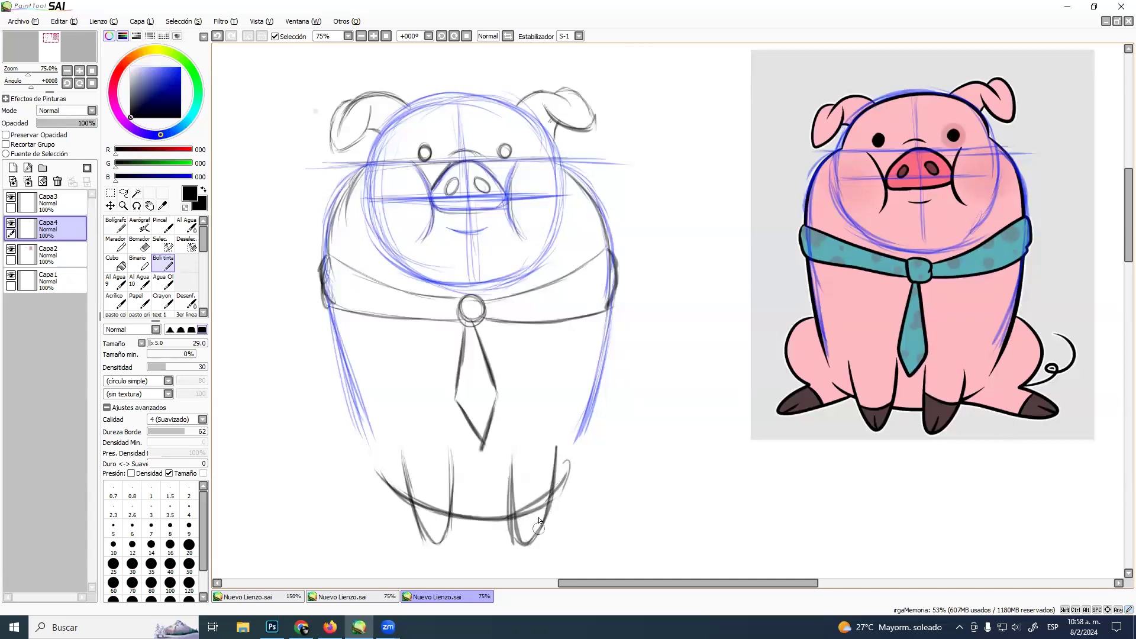
Erase the belly line where it crosses both front legs and redraw the inner edge of the right front leg
key(e)
mouse_move(431, 497)
ctrl+alt+mouse_down()
mouse_move(440, 497)
mouse_move(427, 511)
mouse_move(446, 504)
ctrl+alt+mouse_up()
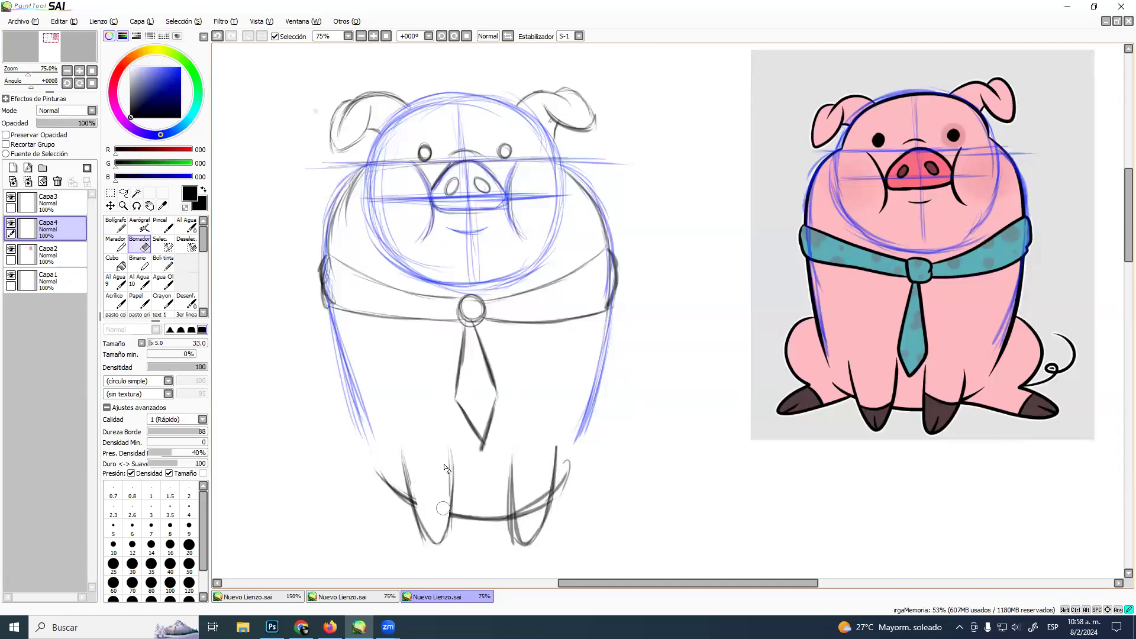
mouse_move(516, 496)
mouse_down()
mouse_move(519, 529)
mouse_move(547, 510)
mouse_up()
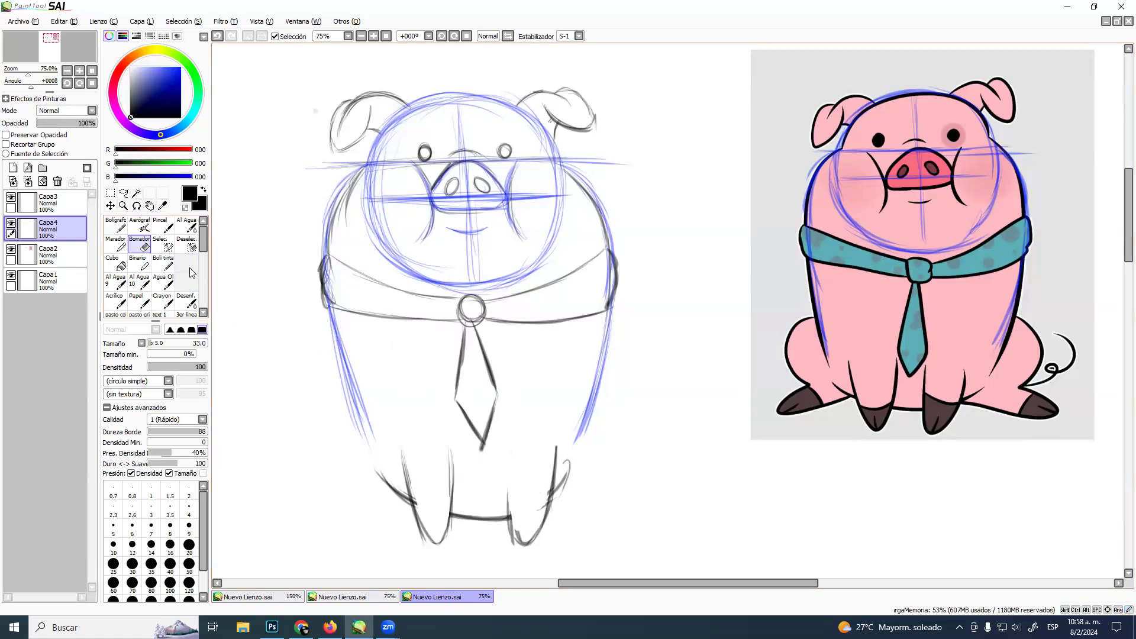
click(163, 263)
drag(516, 539, 508, 462)
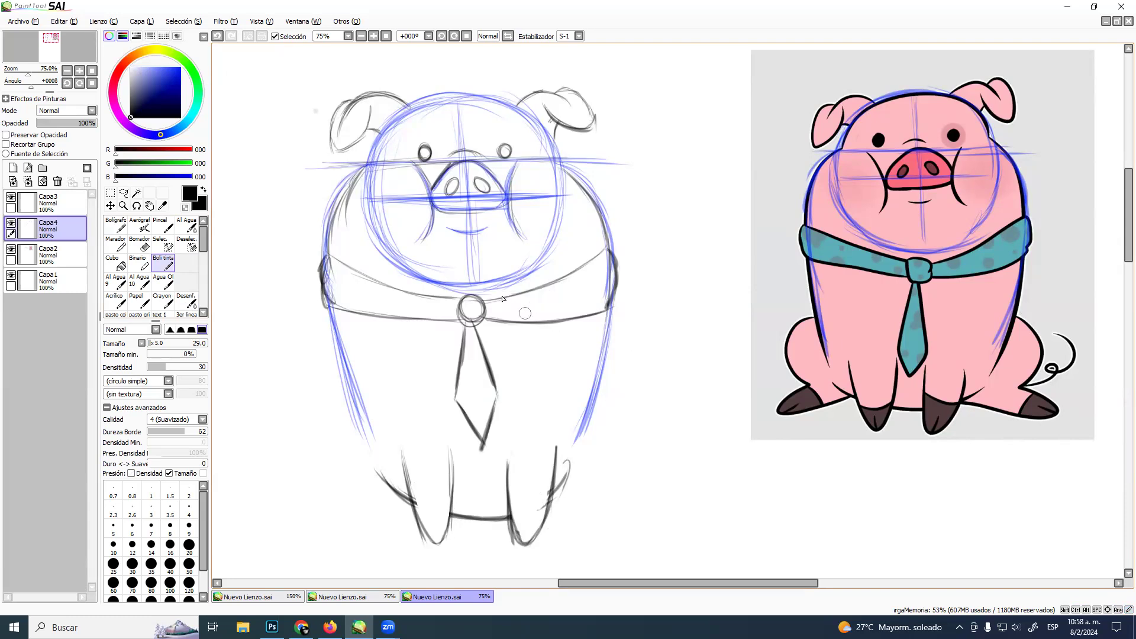
Draw a horizontal guideline across the reference pig at the top of its haunches
scroll(622, 337, down, 2)
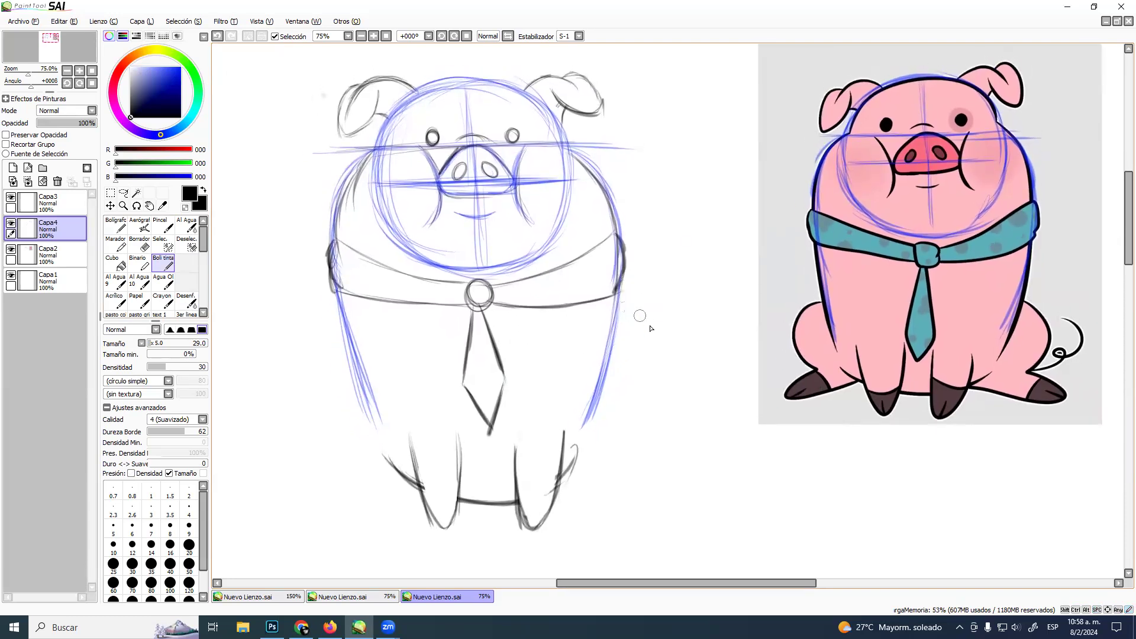
drag(794, 299, 879, 298)
drag(794, 307, 1047, 300)
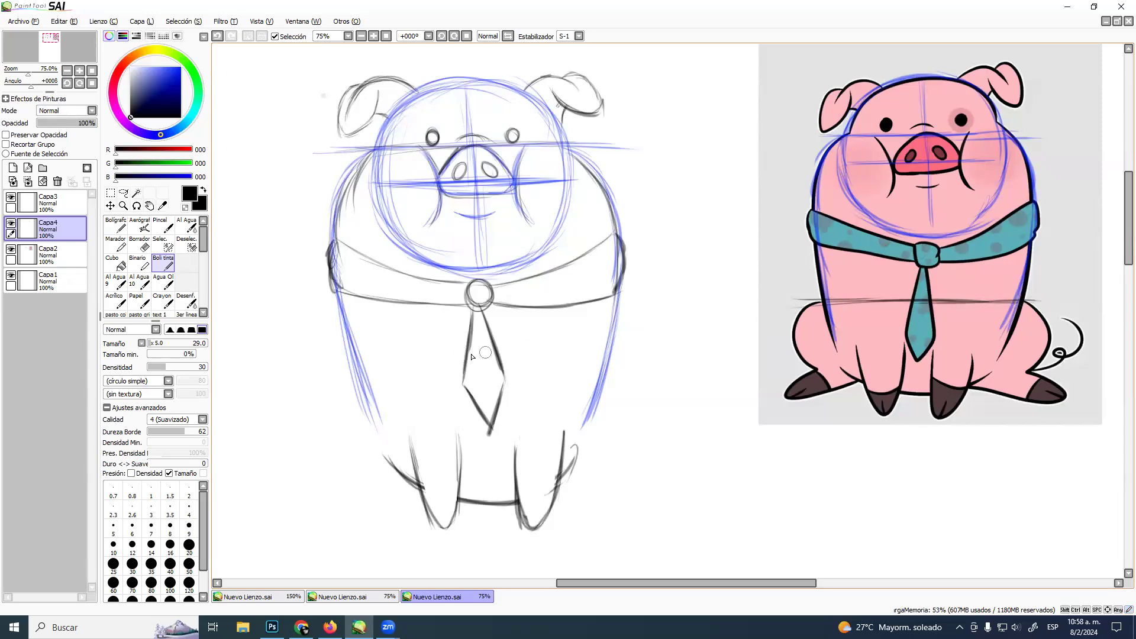
Draw the matching horizontal guideline across the sketched pig's body through the middle of the tie
mouse_move(389, 357)
mouse_down()
mouse_move(496, 350)
mouse_move(381, 354)
mouse_move(516, 351)
mouse_move(373, 353)
mouse_move(540, 352)
mouse_up()
drag(342, 352, 598, 346)
drag(448, 351, 642, 347)
drag(480, 352, 629, 356)
drag(327, 349, 678, 352)
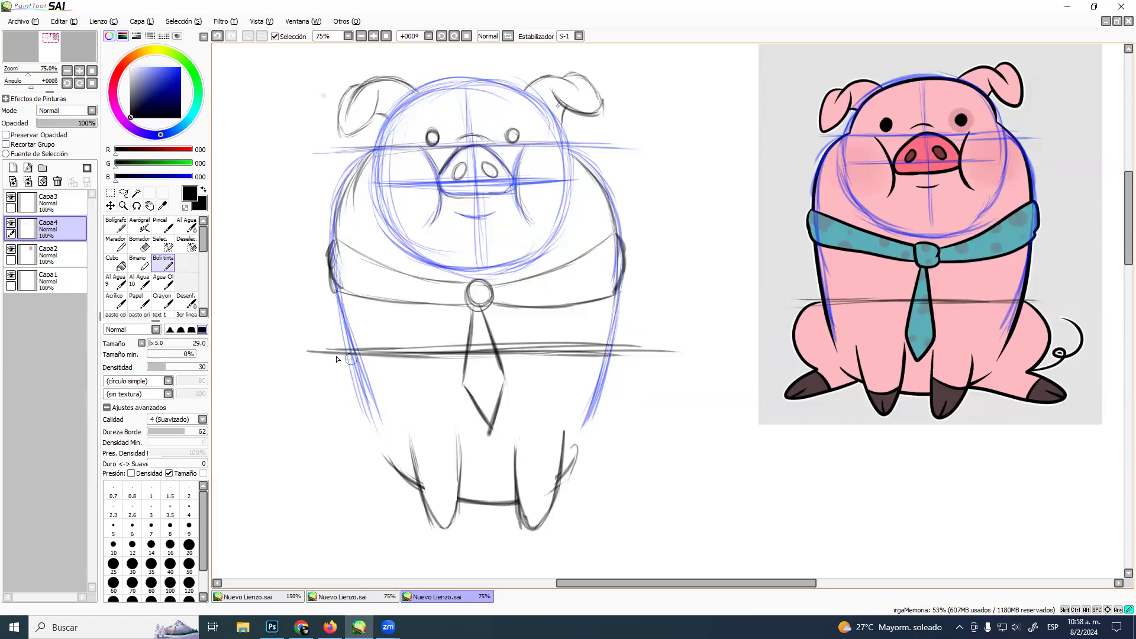
Draw the rounded haunches on both sides of the body, starting from the horizontal guideline
mouse_move(349, 355)
mouse_down()
mouse_move(317, 355)
mouse_move(295, 385)
mouse_move(295, 416)
mouse_up()
drag(309, 373, 307, 447)
drag(296, 409, 346, 467)
drag(301, 431, 355, 477)
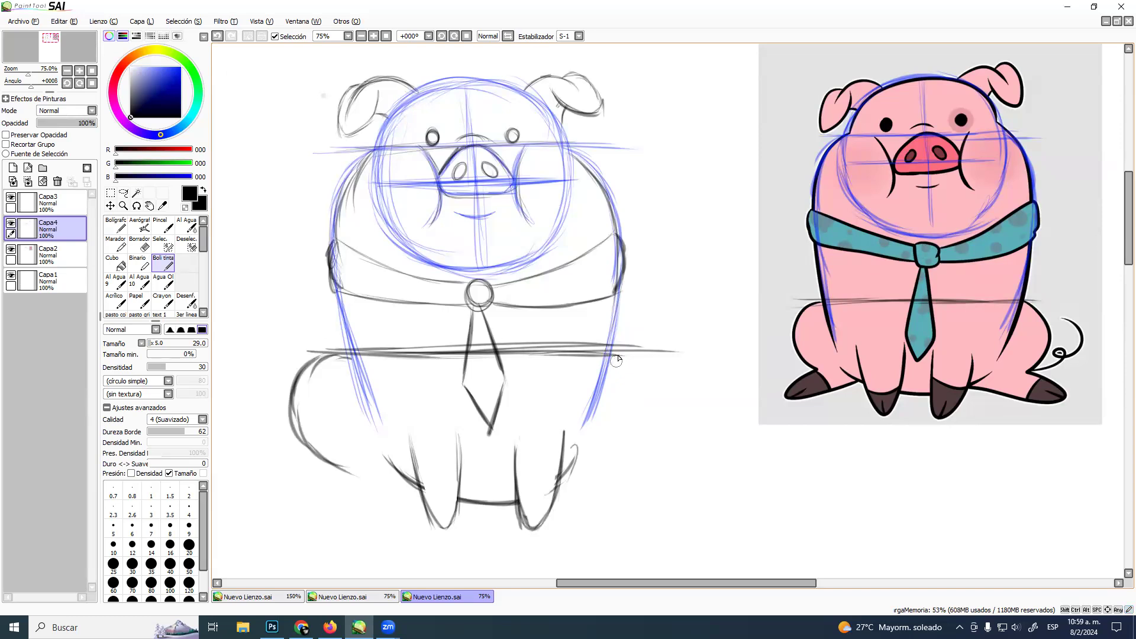
mouse_move(631, 356)
mouse_down()
mouse_move(670, 413)
mouse_move(661, 451)
mouse_move(631, 471)
mouse_up()
drag(654, 448, 605, 477)
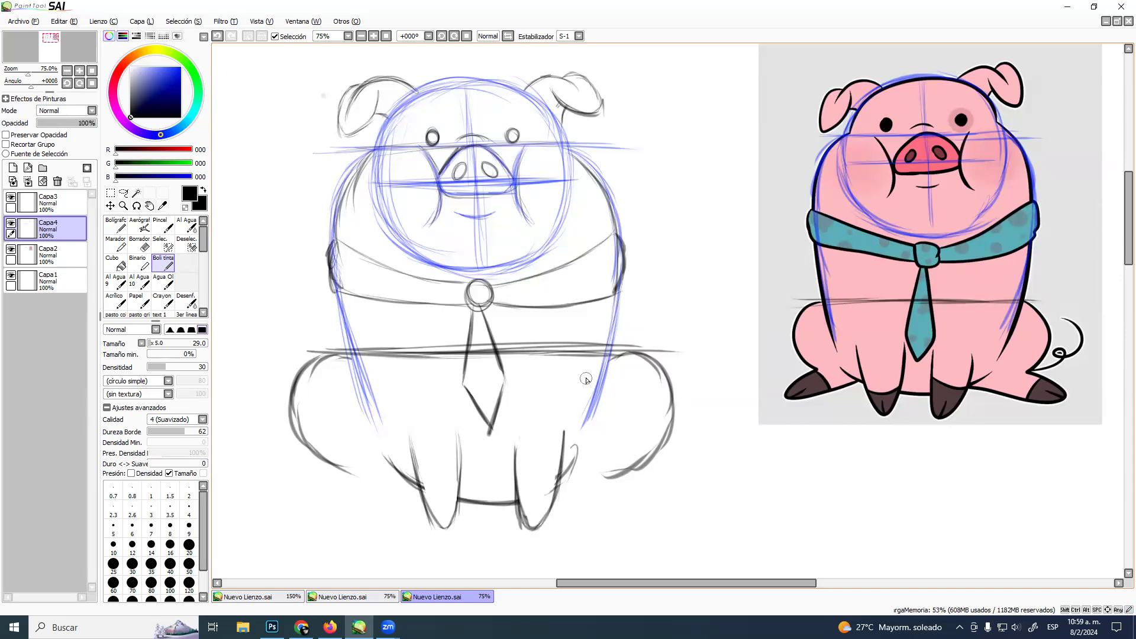
Draw the two pointed hind feet extending outward below the haunches
mouse_move(307, 358)
mouse_down()
mouse_move(344, 479)
mouse_move(294, 512)
mouse_up()
mouse_move(336, 479)
mouse_down()
mouse_move(335, 509)
mouse_move(298, 515)
mouse_move(339, 519)
mouse_move(415, 472)
mouse_up()
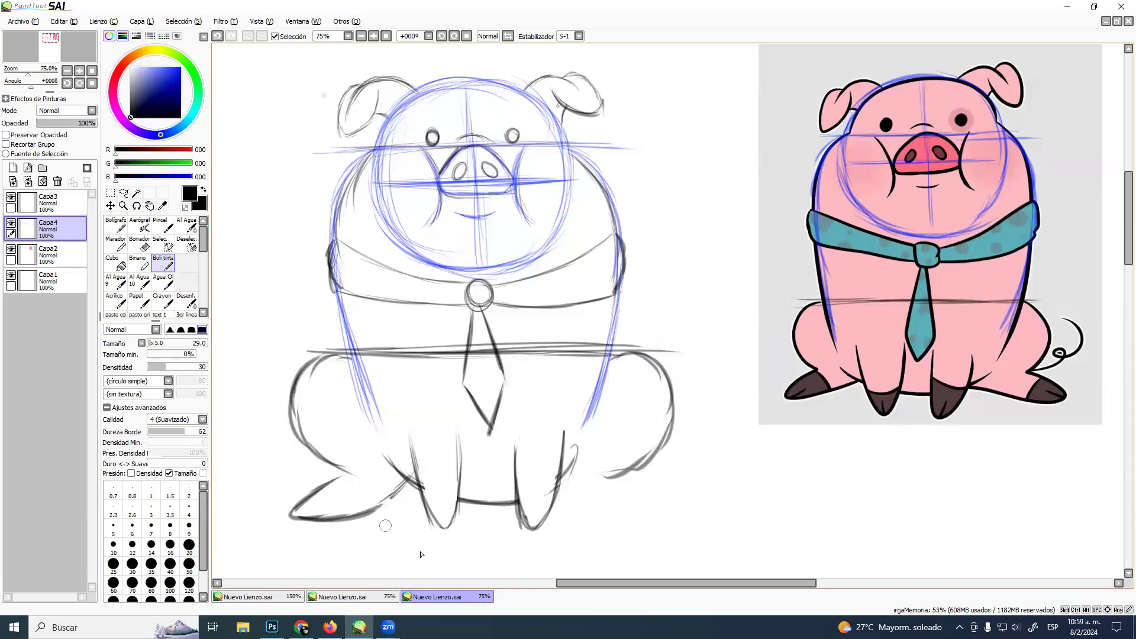
mouse_move(543, 499)
mouse_down()
mouse_move(568, 497)
mouse_move(562, 486)
mouse_move(590, 504)
mouse_move(555, 483)
mouse_move(622, 518)
mouse_move(559, 499)
mouse_move(662, 517)
mouse_move(588, 521)
mouse_move(632, 489)
mouse_move(605, 479)
mouse_move(636, 490)
mouse_move(618, 477)
mouse_move(639, 523)
mouse_move(611, 525)
mouse_move(667, 518)
mouse_up()
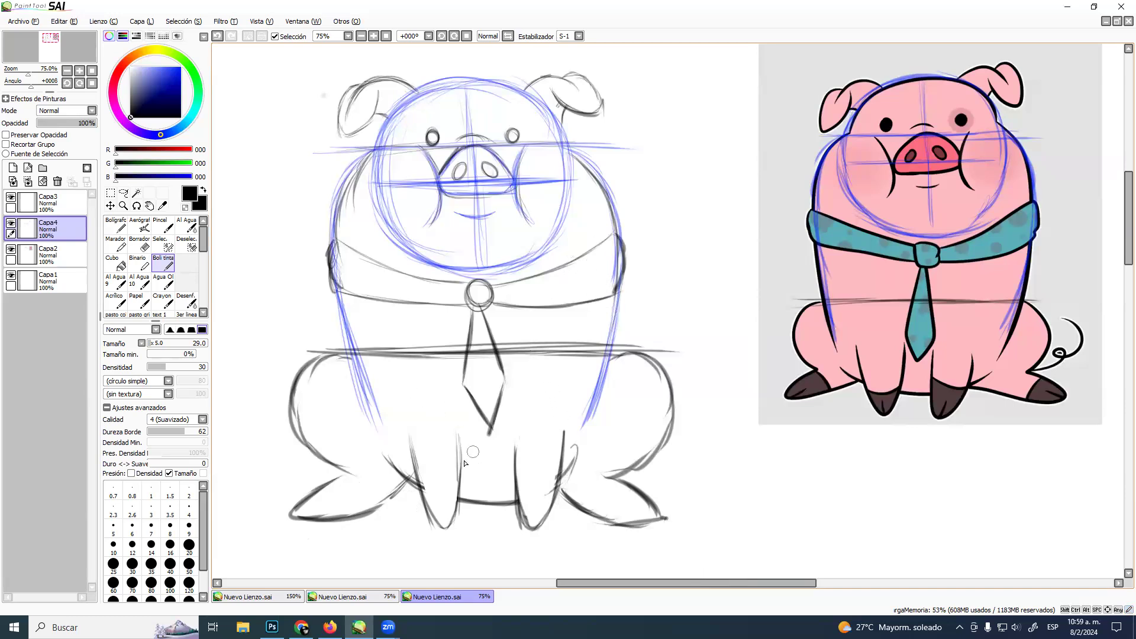
Mark the hoof edges and clefts on both front feet and on the left hind foot
mouse_move(424, 497)
mouse_down()
mouse_move(458, 495)
mouse_move(444, 524)
mouse_up()
drag(441, 513, 448, 526)
drag(518, 492, 554, 501)
drag(536, 505, 527, 508)
key(ctrl+z)
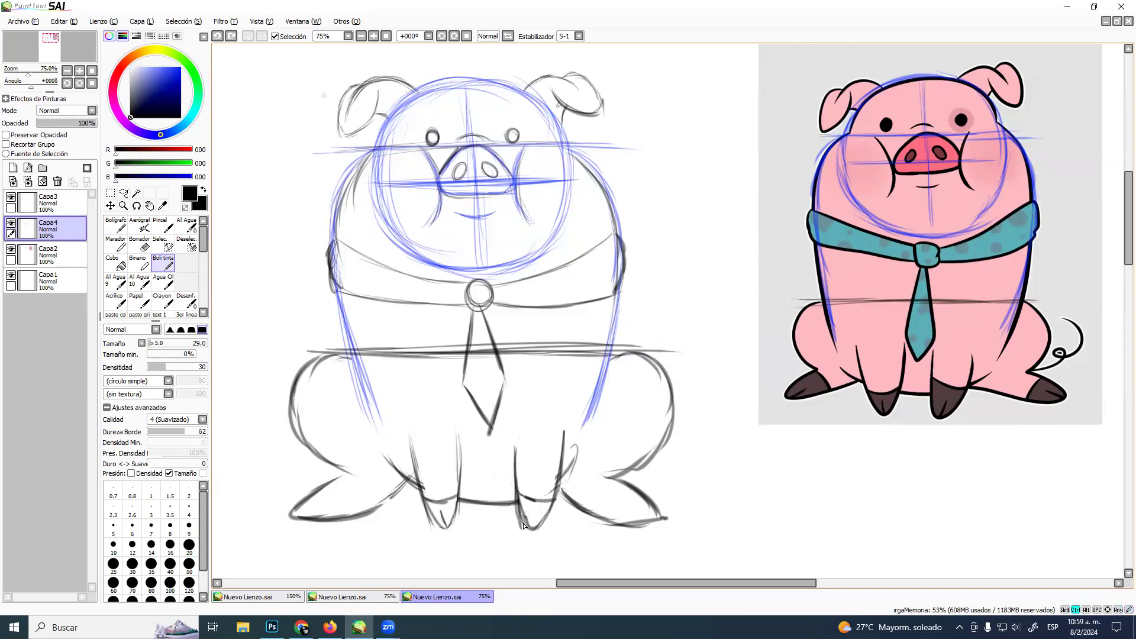
drag(534, 496, 528, 529)
drag(326, 477, 362, 510)
drag(292, 514, 346, 494)
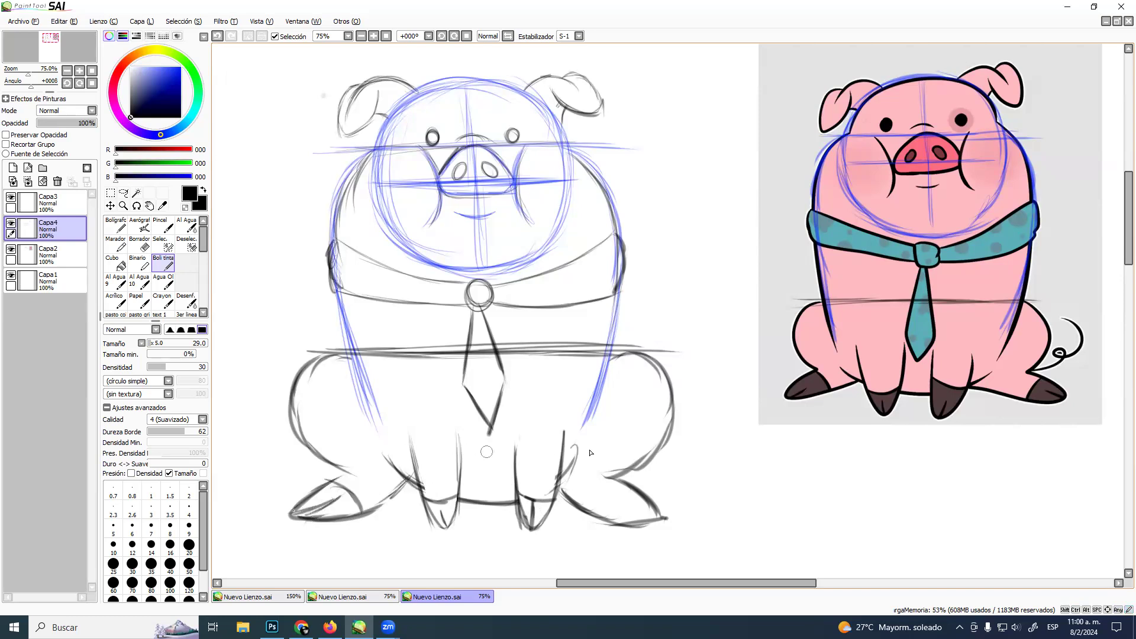
Mark the right hind hoof's edge and draw the curly tail rising beside the right haunch
mouse_move(610, 508)
mouse_down()
mouse_move(633, 486)
mouse_move(621, 496)
mouse_move(661, 517)
mouse_move(623, 503)
mouse_move(661, 519)
mouse_up()
mouse_move(661, 474)
mouse_down()
mouse_move(622, 481)
mouse_move(693, 458)
mouse_move(714, 434)
mouse_move(701, 421)
mouse_move(732, 439)
mouse_move(698, 358)
mouse_up()
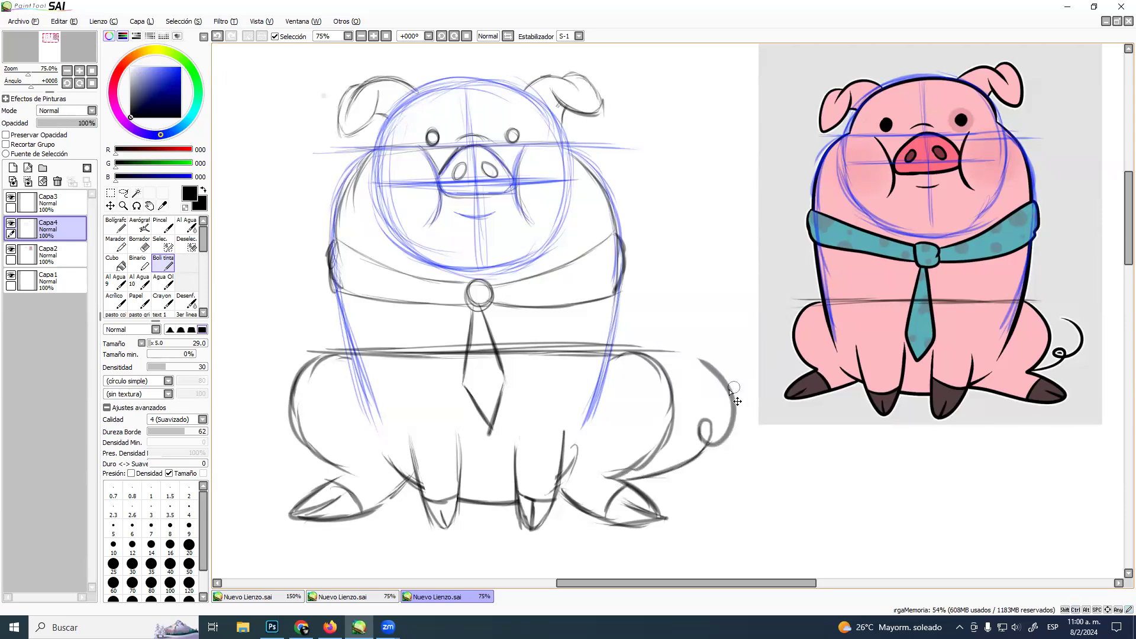
key(ctrl+z)
key(ctrl+z)
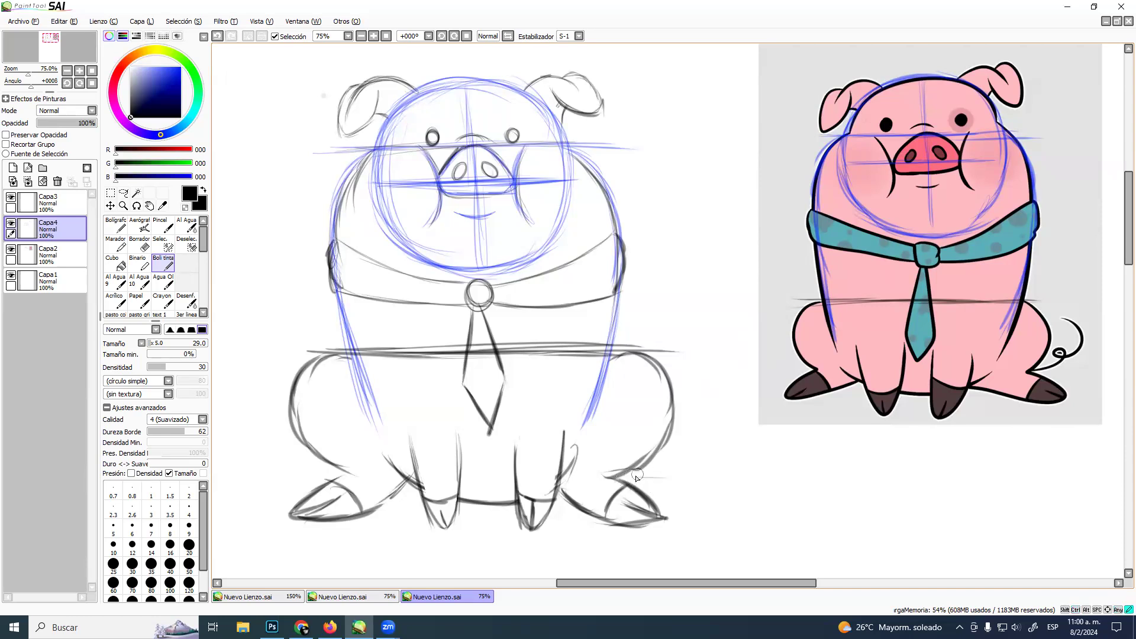
drag(612, 475, 699, 393)
drag(677, 454, 701, 383)
mouse_move(691, 430)
mouse_down()
mouse_move(702, 360)
mouse_move(690, 376)
mouse_move(680, 305)
mouse_up()
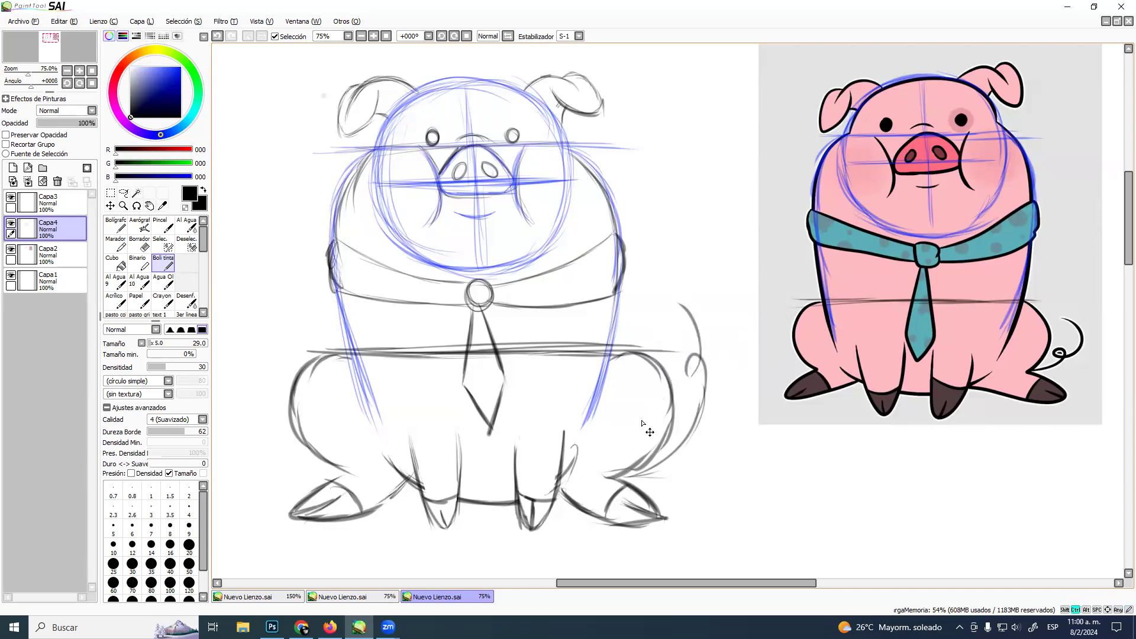
key(ctrl+z)
key(ctrl+z)
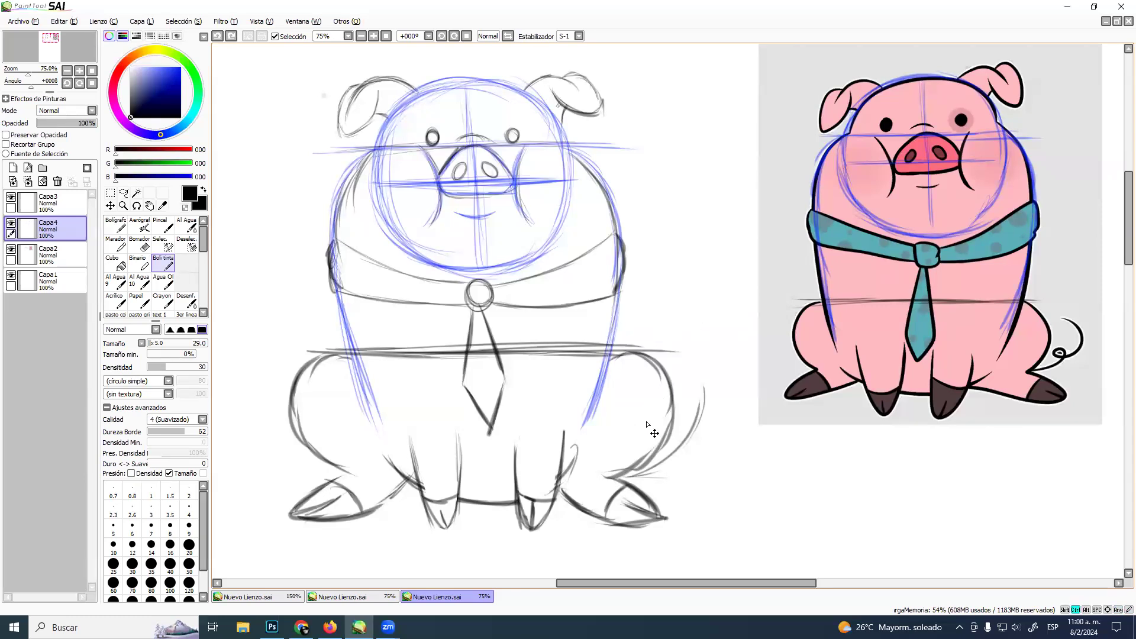
mouse_move(691, 439)
mouse_down()
mouse_move(704, 396)
mouse_move(694, 419)
mouse_move(699, 387)
mouse_move(686, 369)
mouse_move(696, 383)
mouse_move(702, 364)
mouse_move(680, 307)
mouse_move(695, 276)
mouse_up()
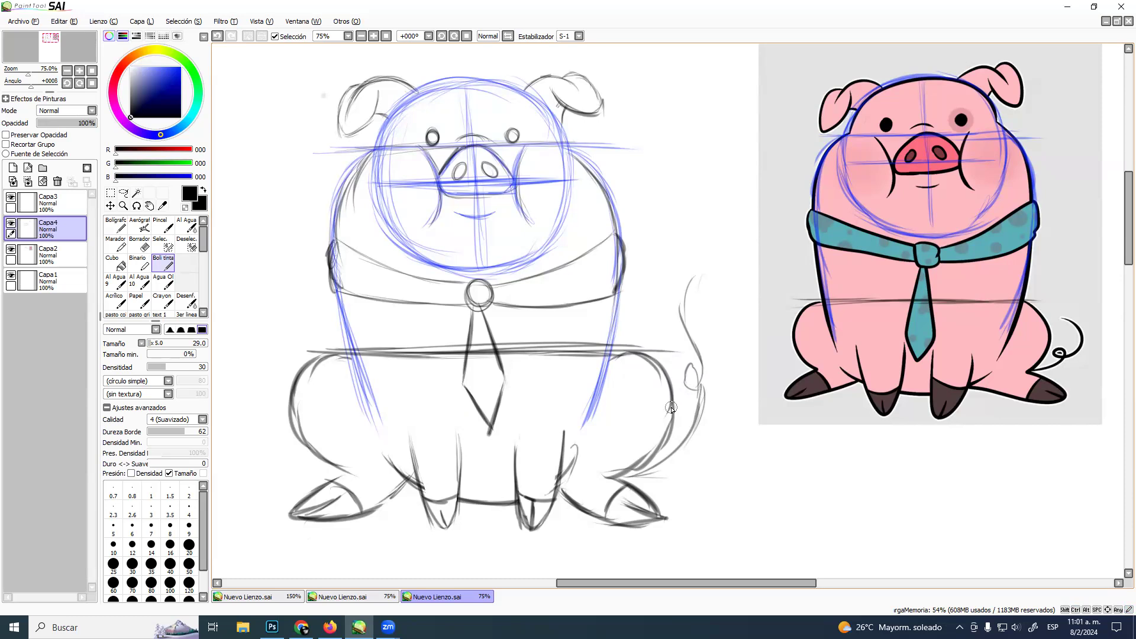
Merge Capa3 and the layers beneath it down into the single layer Capa1
click(67, 196)
click(28, 182)
click(29, 182)
click(29, 182)
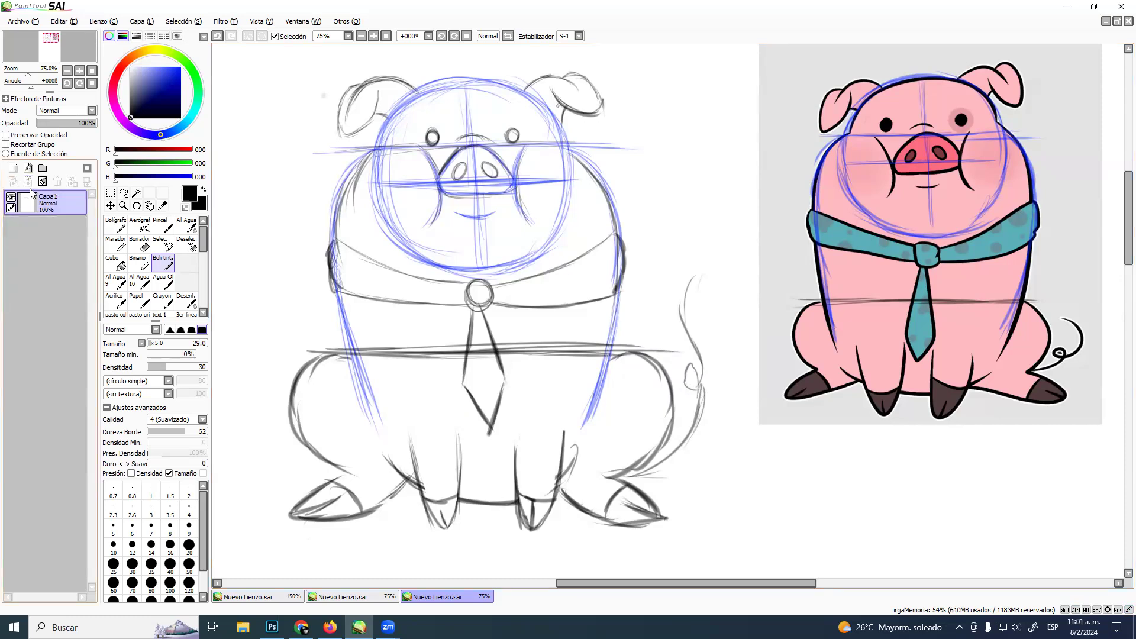
Select the Borrador eraser and capture a screen snip of the pig sketch together with its reference image
click(141, 244)
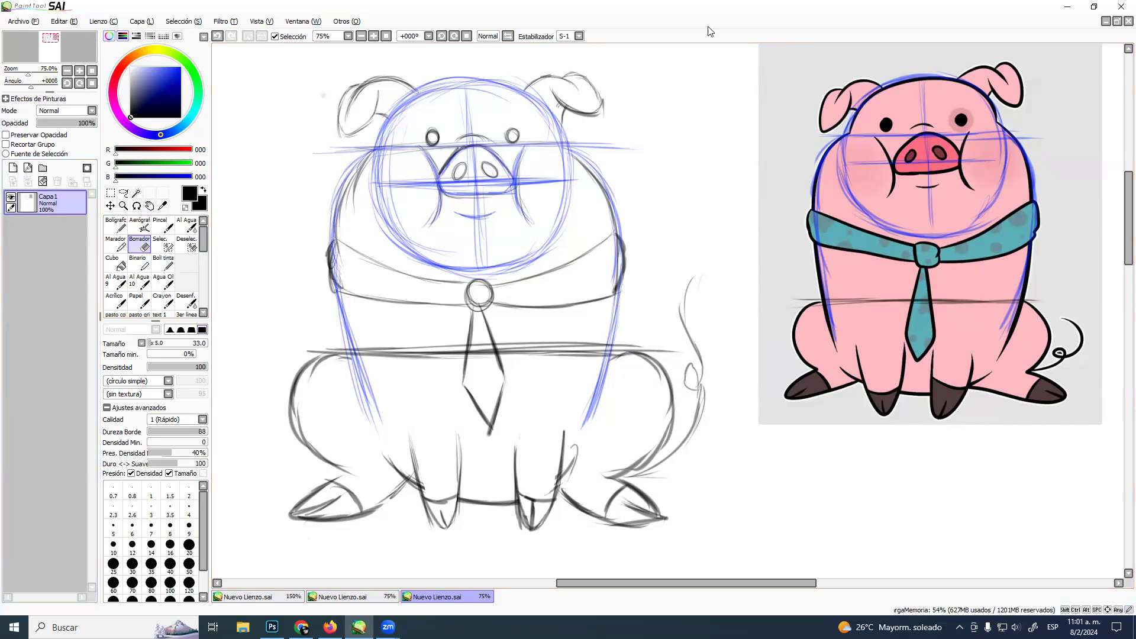
key(super+shift+s)
drag(237, 7, 1091, 569)
key(alt+Tab)
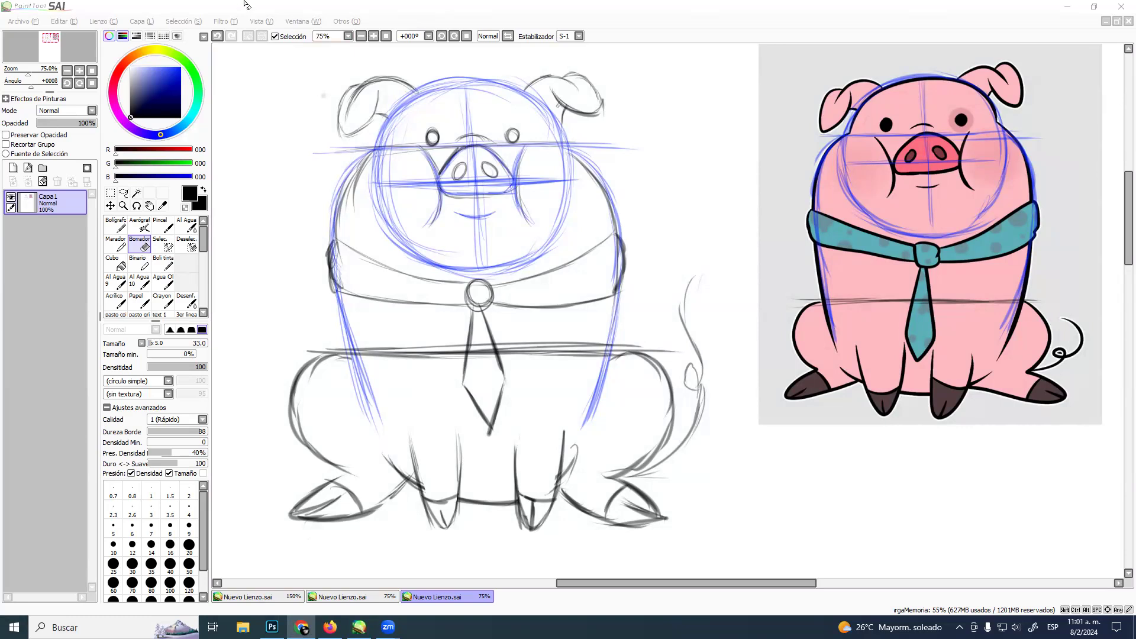
key(alt+Tab)
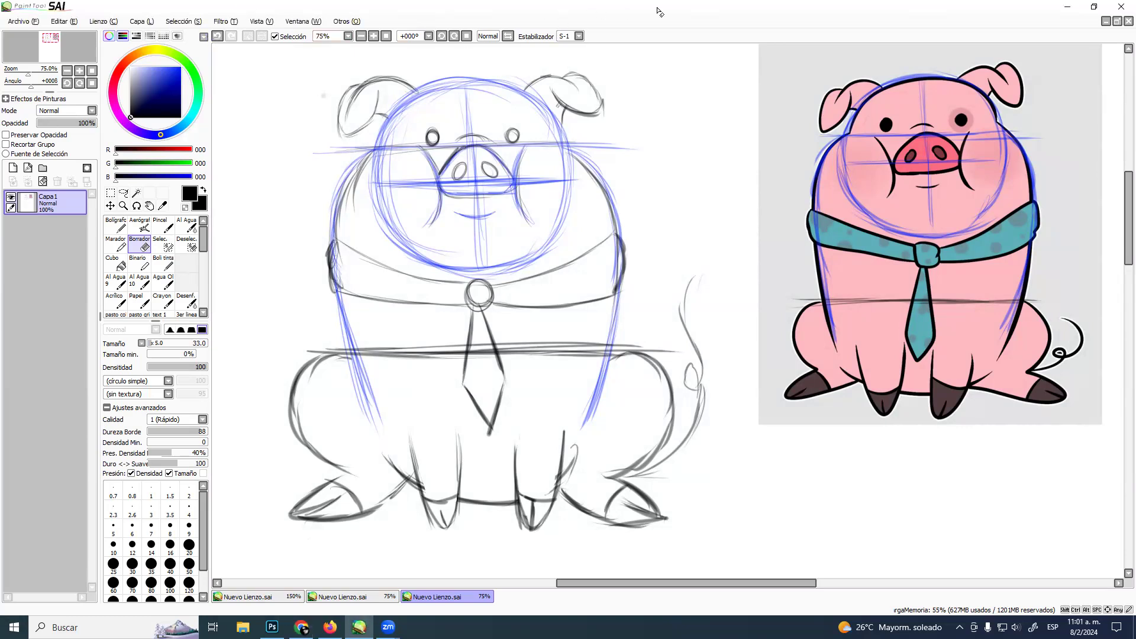
Erase the blue construction circle around the sketched face at size 50, and lighten the guidelines over the snout at density 20
mouse_move(438, 142)
ctrl+alt+mouse_down()
mouse_move(381, 158)
mouse_move(402, 172)
mouse_move(386, 210)
mouse_move(373, 201)
mouse_move(385, 160)
mouse_move(374, 167)
mouse_move(396, 159)
mouse_move(393, 134)
mouse_move(393, 156)
mouse_move(406, 154)
mouse_move(401, 146)
mouse_move(417, 173)
mouse_move(411, 199)
mouse_move(410, 177)
mouse_move(422, 184)
mouse_move(386, 232)
mouse_move(406, 199)
ctrl+alt+mouse_up()
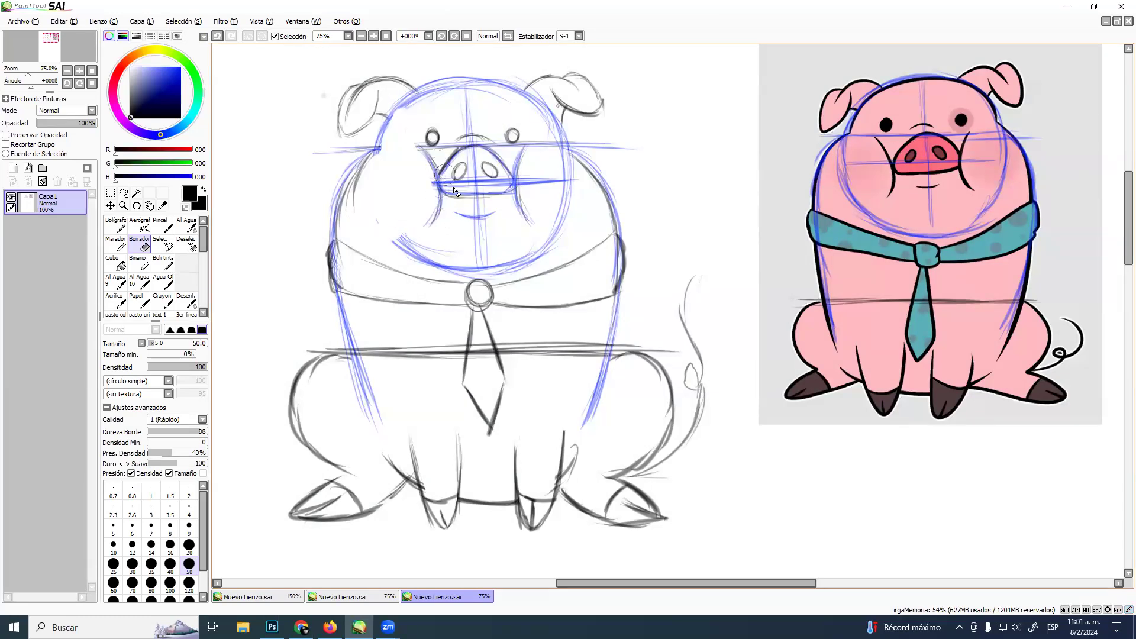
mouse_move(421, 218)
mouse_down()
mouse_move(413, 250)
mouse_move(423, 247)
mouse_move(404, 240)
mouse_move(466, 271)
mouse_move(518, 252)
mouse_move(478, 242)
mouse_move(506, 233)
mouse_move(466, 233)
mouse_move(493, 228)
mouse_move(523, 245)
mouse_move(492, 258)
mouse_move(519, 264)
mouse_move(557, 234)
mouse_move(543, 219)
mouse_move(568, 193)
mouse_move(560, 178)
mouse_move(562, 188)
mouse_move(532, 185)
mouse_move(539, 170)
mouse_move(566, 167)
mouse_move(535, 147)
mouse_move(612, 146)
mouse_move(594, 143)
mouse_move(620, 169)
mouse_move(536, 183)
mouse_up()
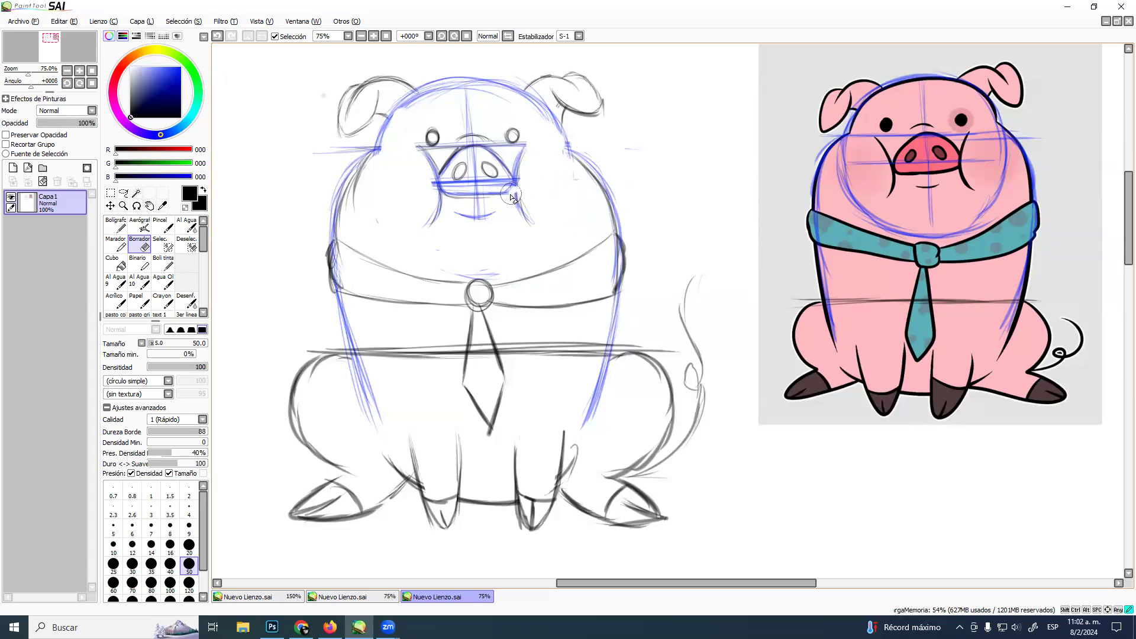
key(2)
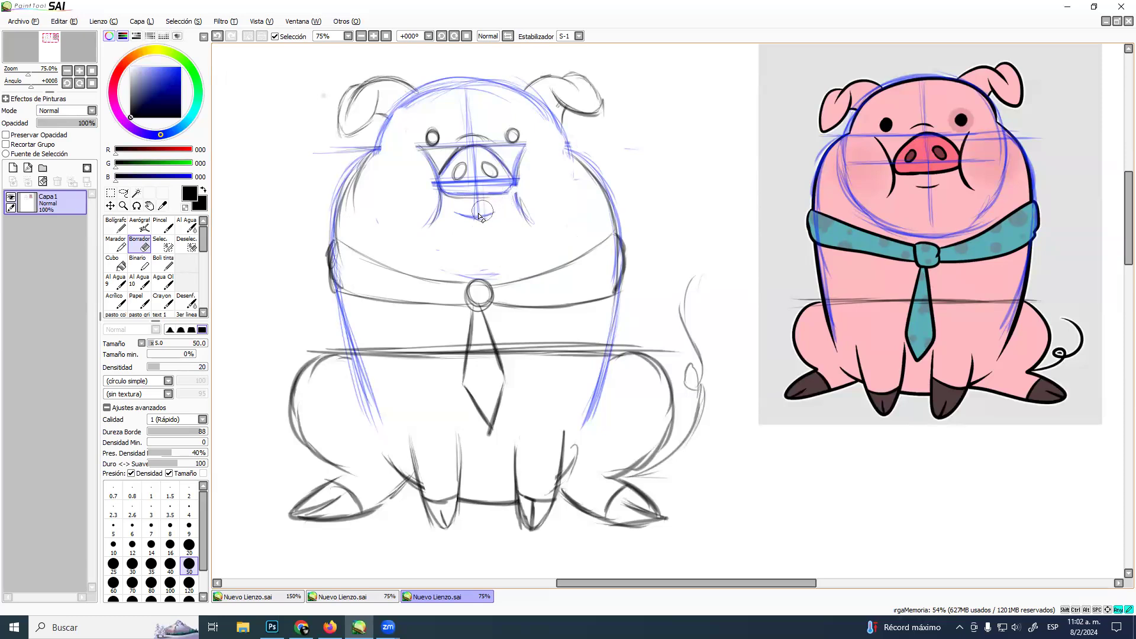
drag(475, 217, 472, 222)
drag(470, 233, 471, 233)
mouse_move(460, 176)
mouse_down()
mouse_move(446, 184)
mouse_move(469, 188)
mouse_move(457, 188)
mouse_move(477, 165)
mouse_move(496, 178)
mouse_move(484, 210)
mouse_move(473, 207)
mouse_move(497, 210)
mouse_move(475, 208)
mouse_up()
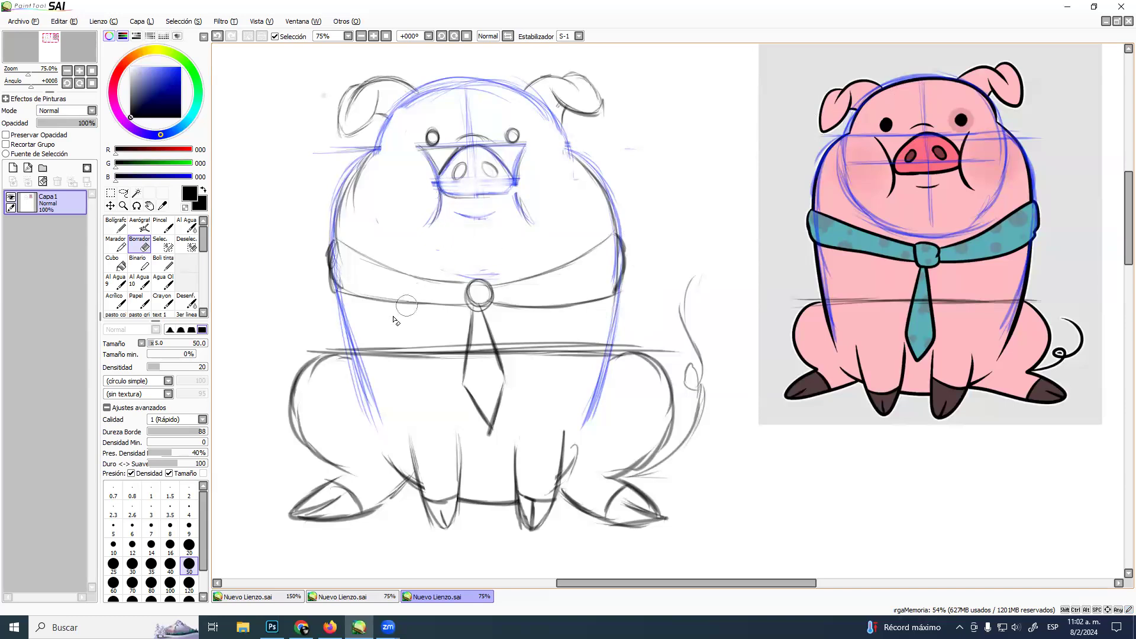
Erase the horizontal guideline across the body, and remove the eye guideline remnants beside the head and snout at density 100
mouse_move(406, 346)
mouse_down()
mouse_move(393, 370)
mouse_move(387, 342)
mouse_move(462, 391)
mouse_move(366, 344)
mouse_move(380, 366)
mouse_move(441, 342)
mouse_move(447, 360)
mouse_move(458, 341)
mouse_move(466, 355)
mouse_move(479, 336)
mouse_move(483, 356)
mouse_move(488, 343)
mouse_move(516, 359)
mouse_move(507, 339)
mouse_move(536, 357)
mouse_move(551, 338)
mouse_move(583, 346)
mouse_up()
key(0)
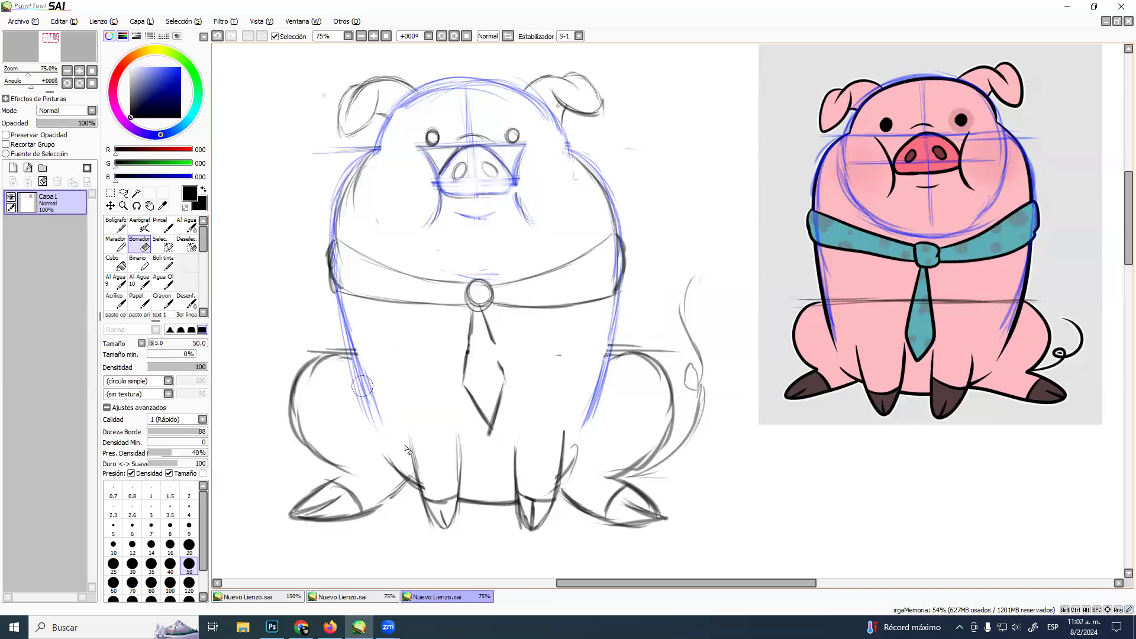
drag(324, 155, 368, 151)
mouse_move(442, 145)
mouse_down()
mouse_move(492, 146)
mouse_move(435, 180)
mouse_up()
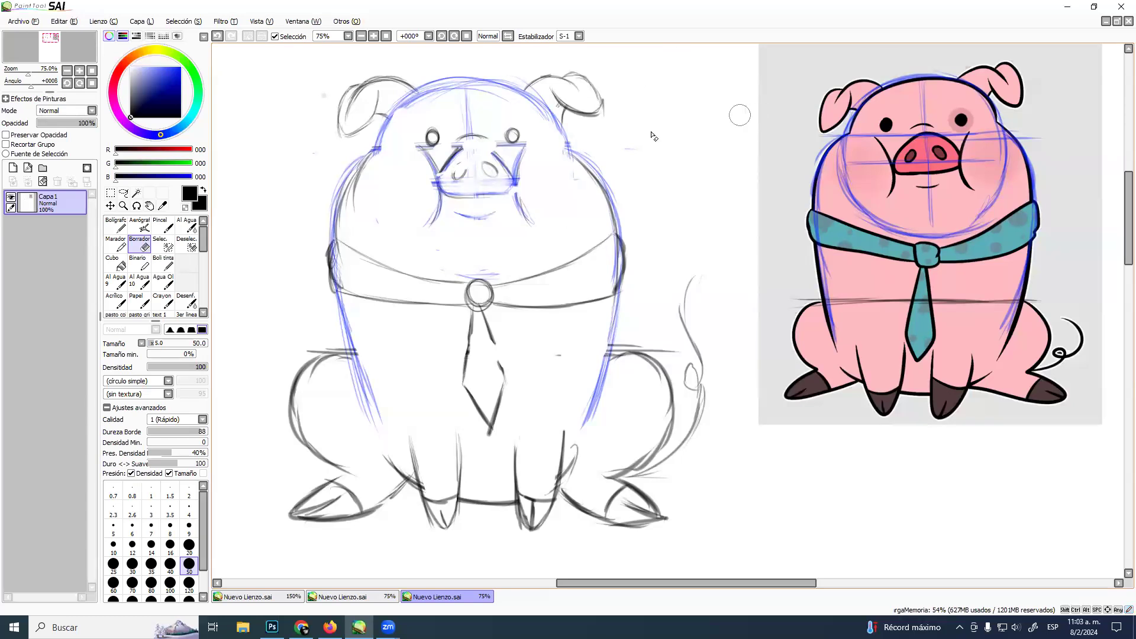
Lower the opacity of Capa1 to 52% and add a linework layer above it
drag(729, 130, 737, 141)
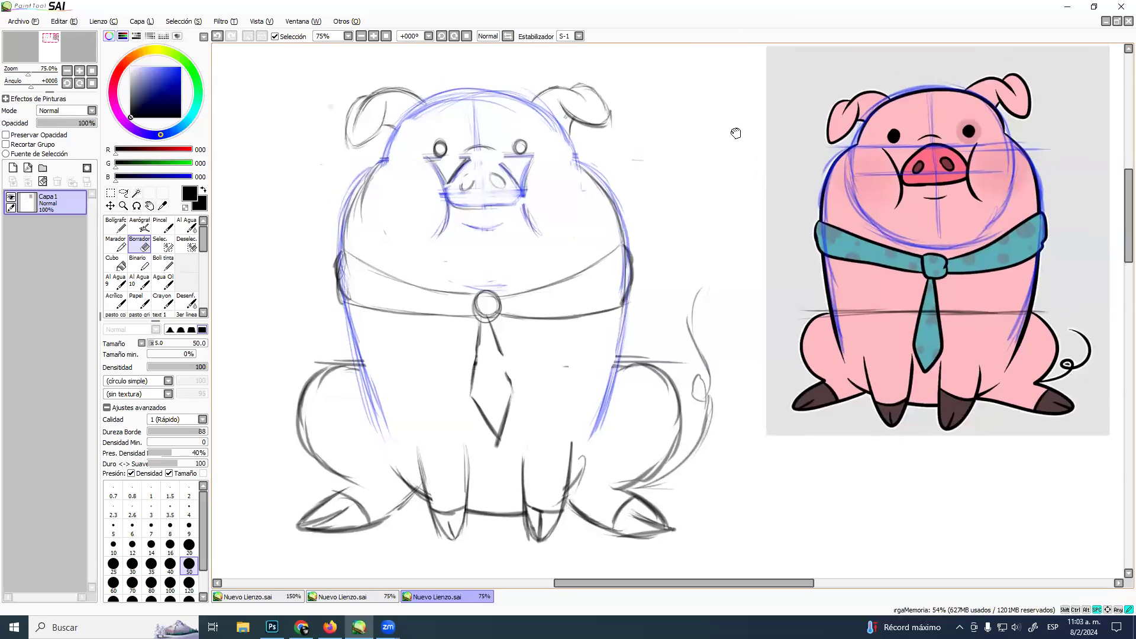
drag(89, 124, 69, 131)
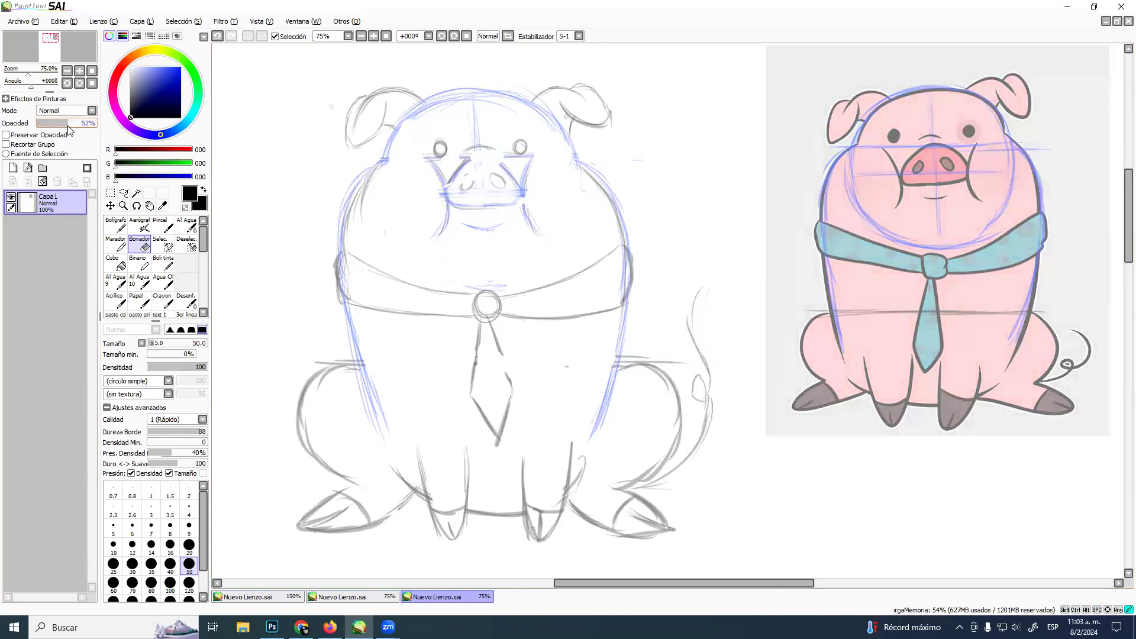
click(28, 168)
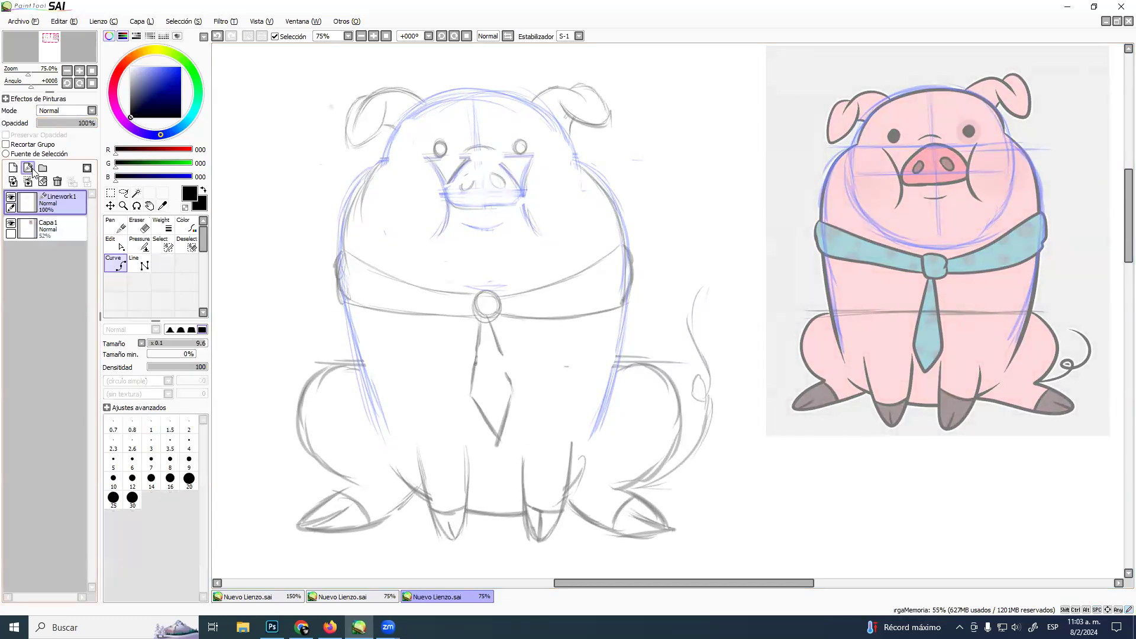
Trace the left cheek and the upper edge of the scarf's left half with the Curve tool at size 6
click(140, 262)
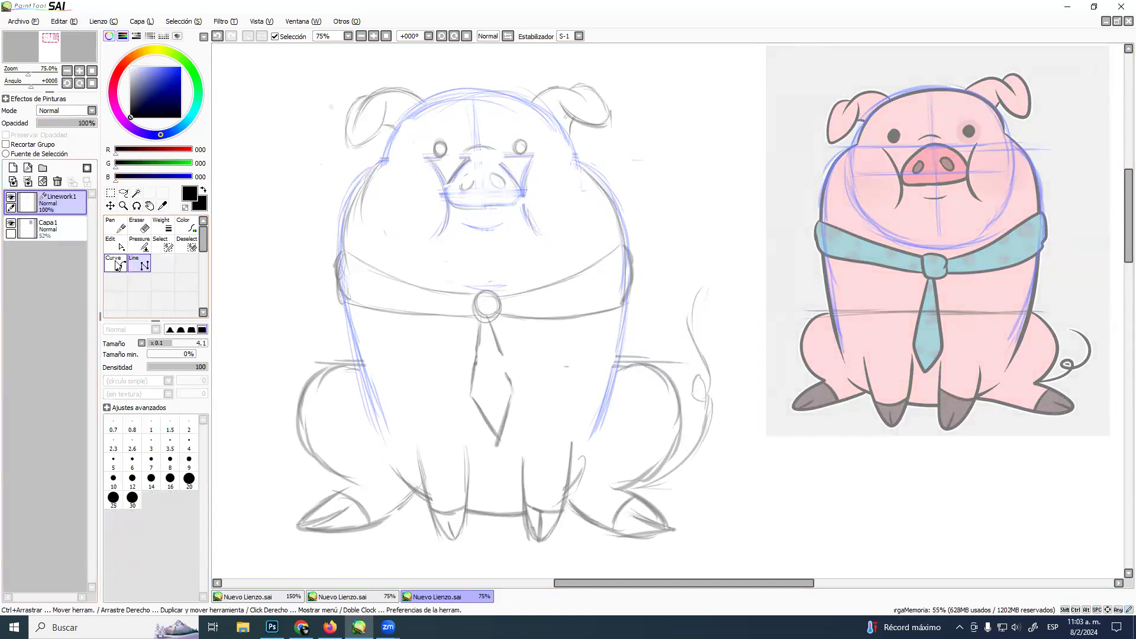
click(120, 262)
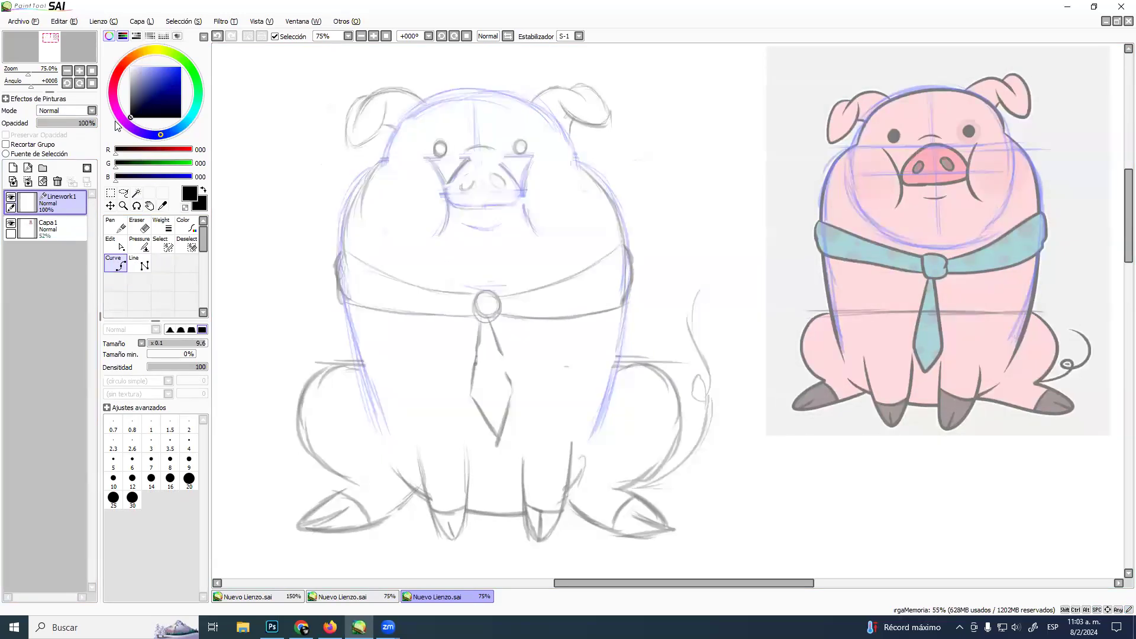
click(132, 461)
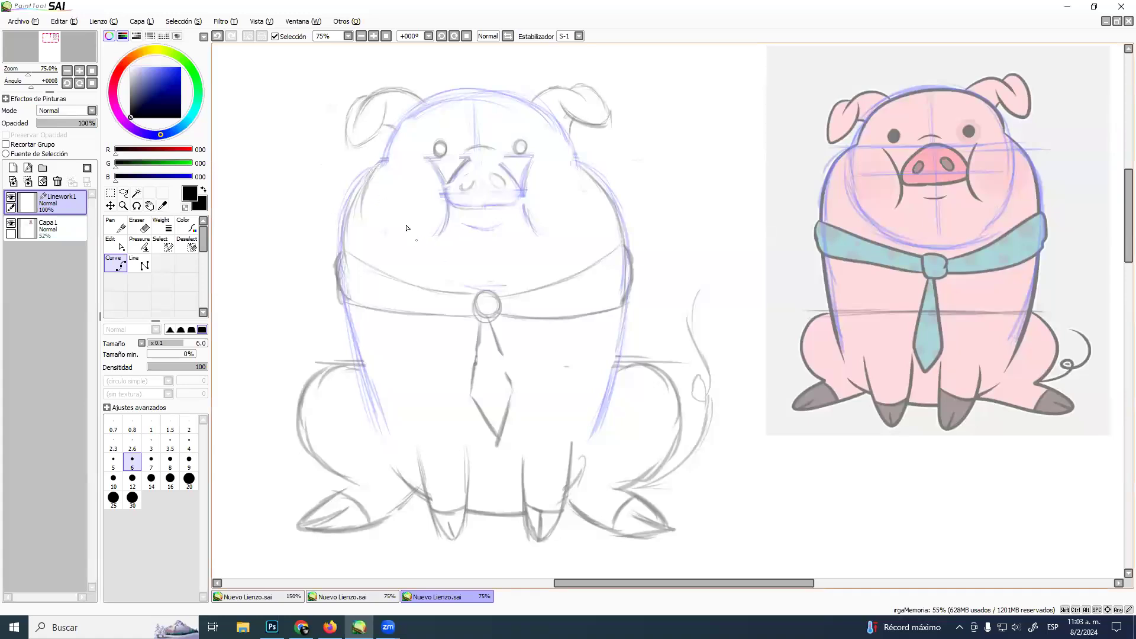
click(367, 175)
click(351, 201)
click(426, 290)
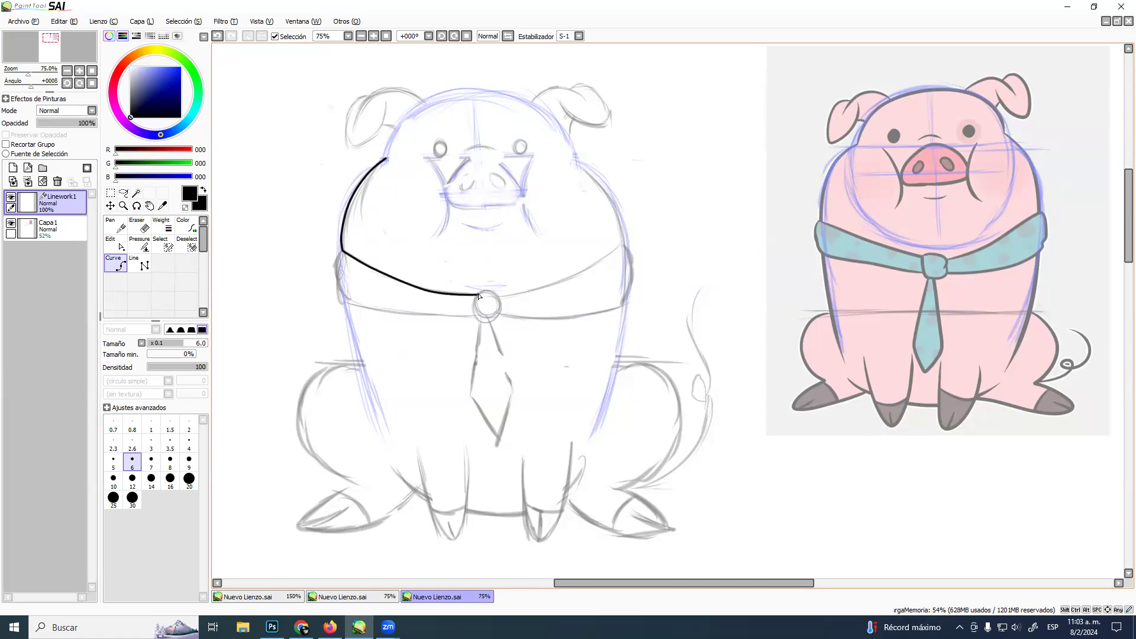
Trace the scarf's rounded left end and its lower edge up to the knot, continuing around the knot's left side
click(341, 250)
click(335, 275)
click(338, 293)
double_click(344, 302)
click(350, 307)
click(397, 301)
ctrl+click(398, 303)
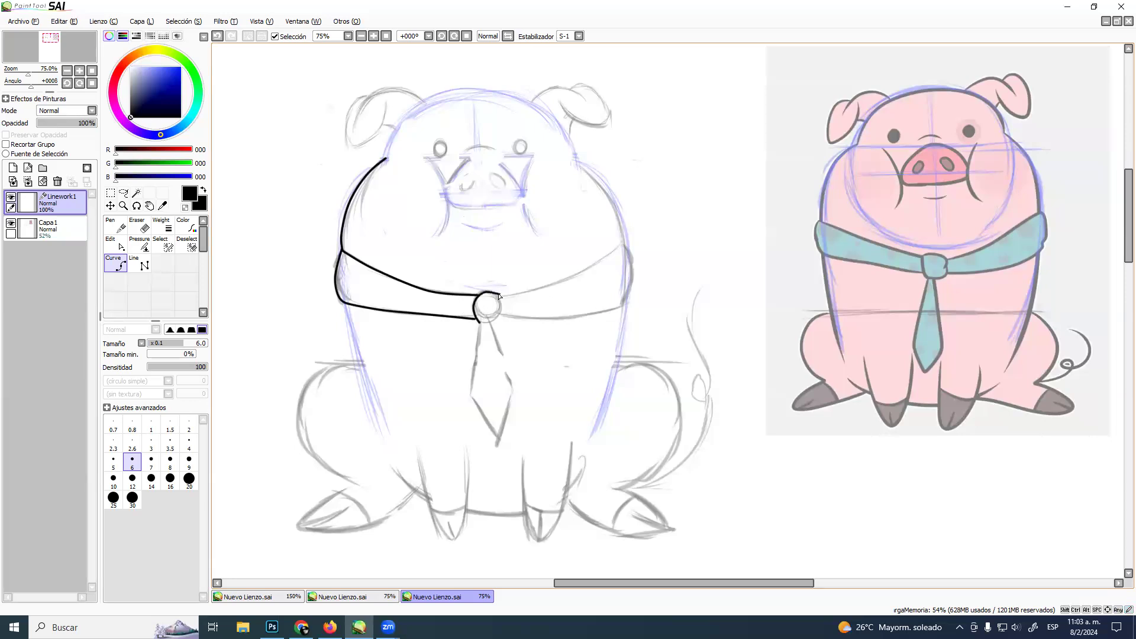
click(498, 325)
click(477, 333)
click(455, 347)
click(436, 354)
click(432, 367)
key(ctrl+z)
key(ctrl+z)
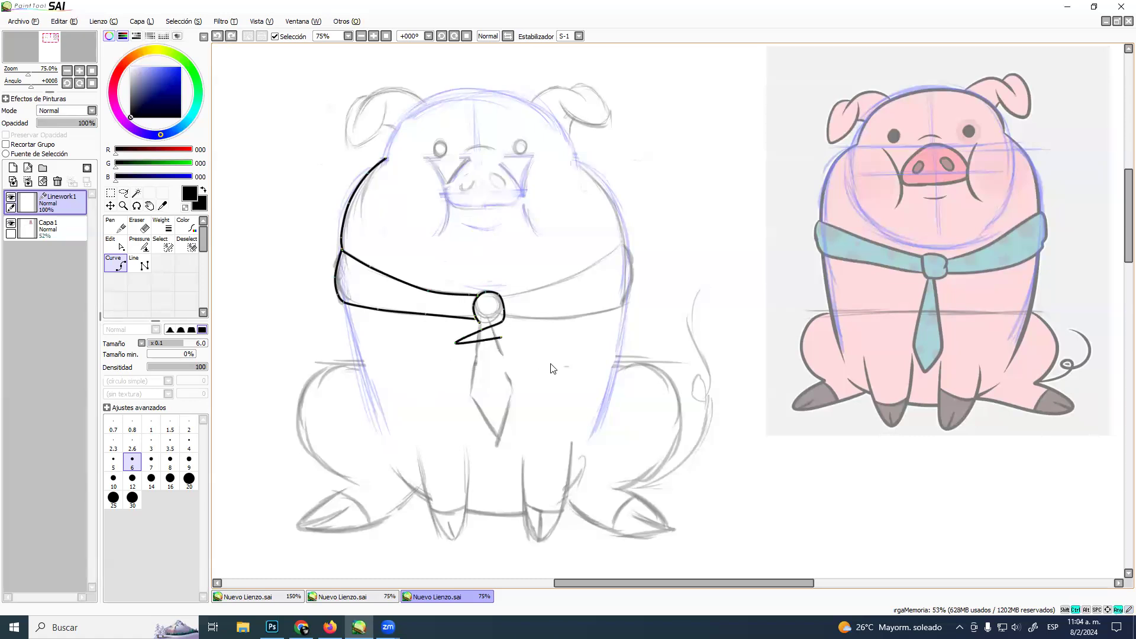
Close the round outline of the scarf knot and start the upper edge of the scarf's right half
ctrl+click(502, 317)
click(502, 310)
click(481, 325)
key(Return)
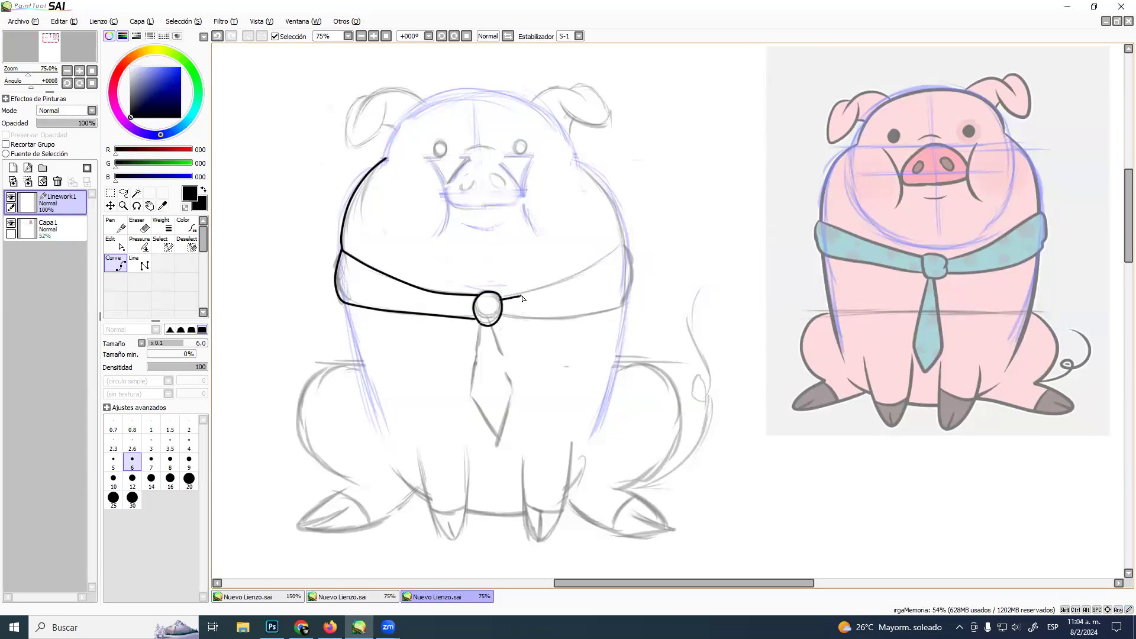
click(502, 298)
click(537, 290)
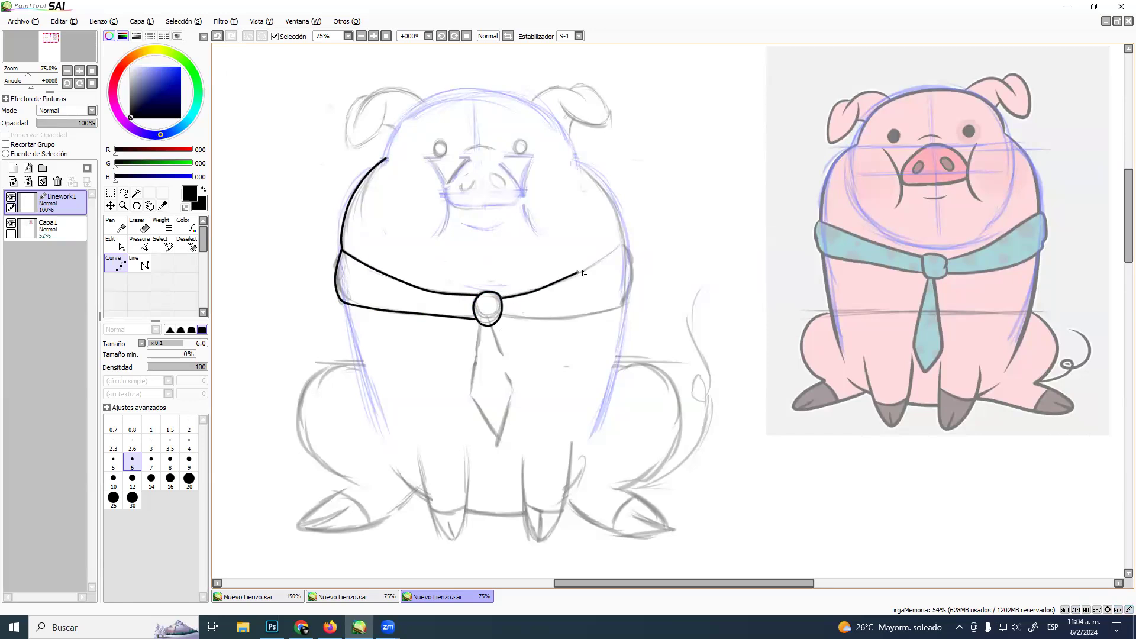
click(625, 243)
click(625, 305)
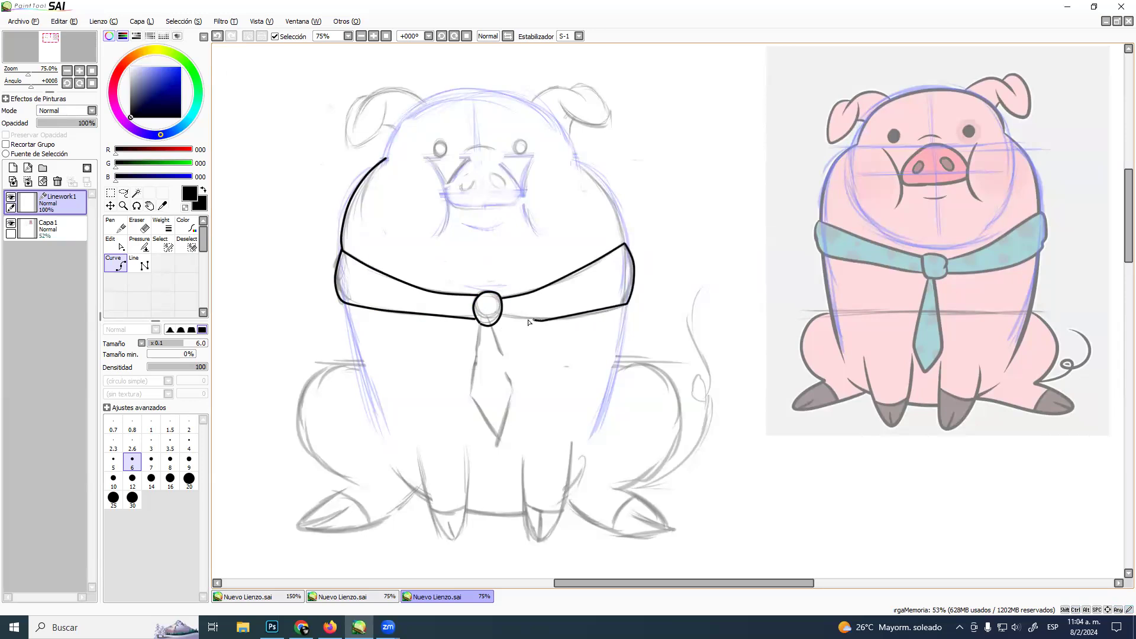
click(497, 324)
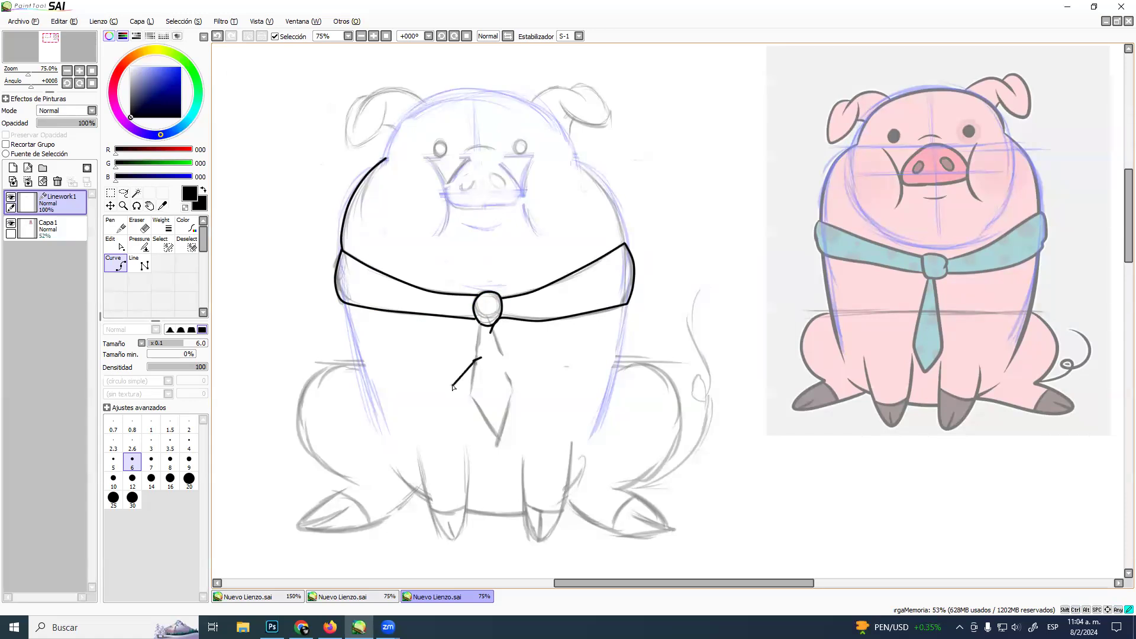
click(455, 384)
key(ctrl+z)
key(ctrl+z)
key(ctrl+z)
key(ctrl+z)
key(ctrl+z)
key(ctrl+z)
key(ctrl+z)
key(ctrl+z)
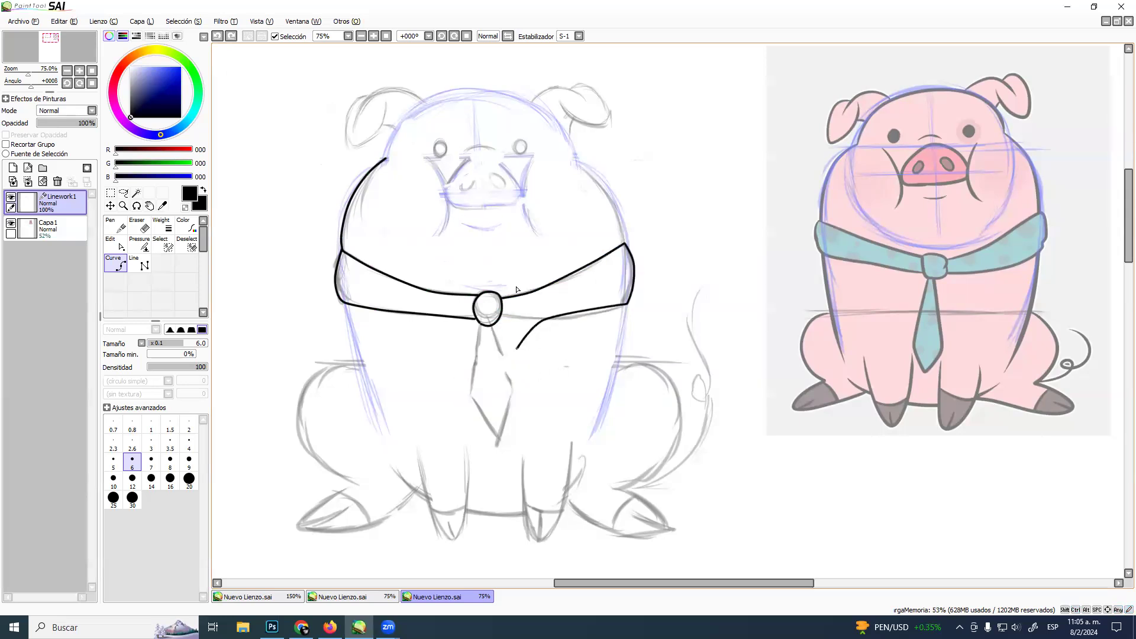
key(ctrl+z)
key(ctrl+z)
key(ctrl+z)
key(ctrl+z)
key(ctrl+z)
key(ctrl+z)
Trace the rest of the scarf's right upper edge, its rounded right end and the lower edge back to the knot
click(586, 269)
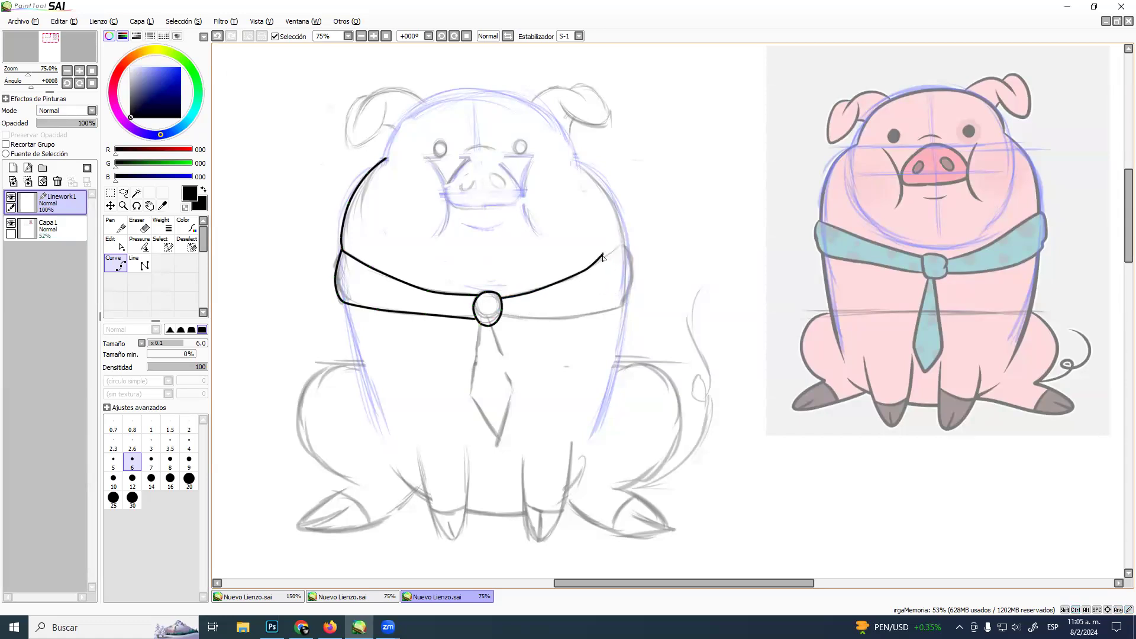
click(625, 244)
click(627, 303)
click(502, 319)
Trace the pointed tie hanging below the knot, closing its right side at the knot
click(471, 394)
click(497, 443)
click(512, 389)
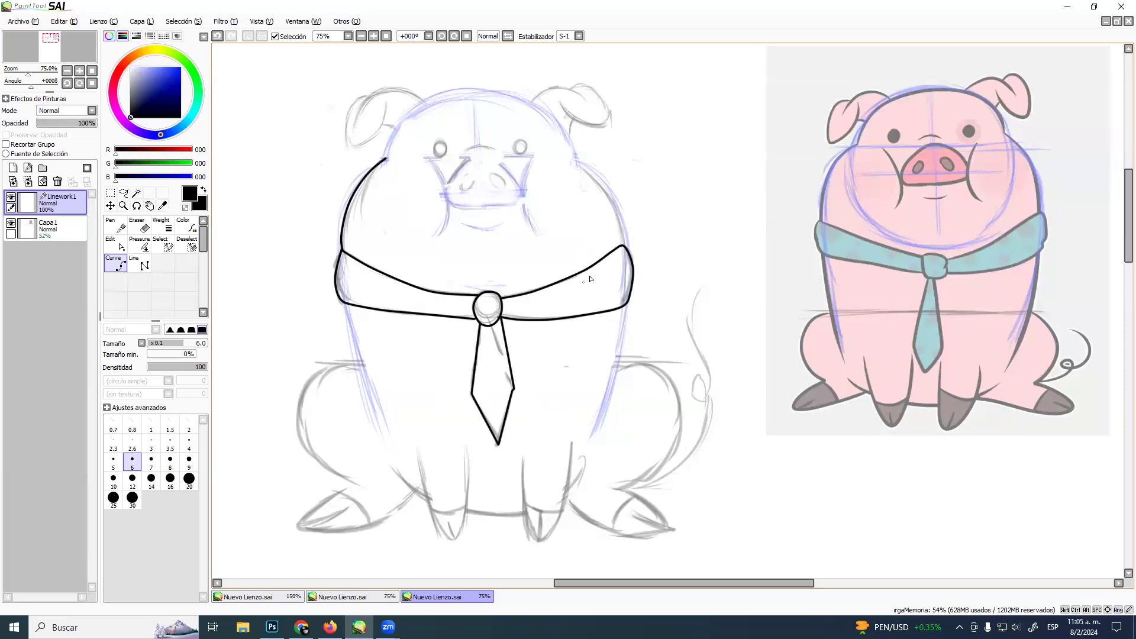
key(ctrl+z)
key(ctrl+z)
double_click(497, 324)
Trace the body's left side below the scarf and the short curve meeting the left front leg
click(346, 307)
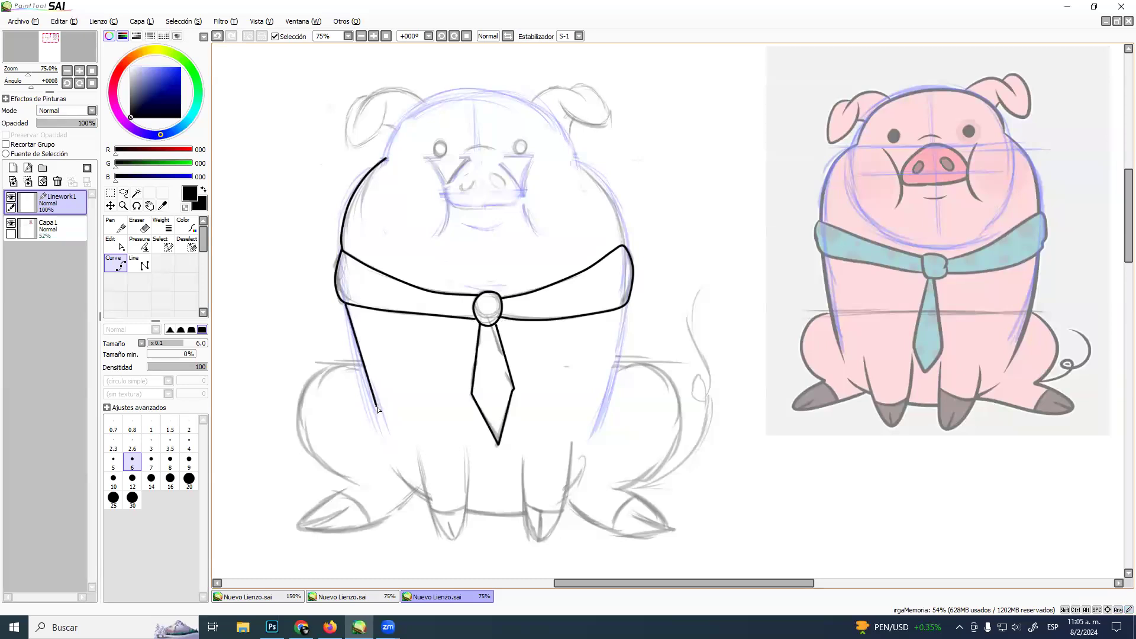
double_click(389, 440)
click(413, 490)
double_click(428, 502)
click(420, 466)
click(460, 543)
click(470, 460)
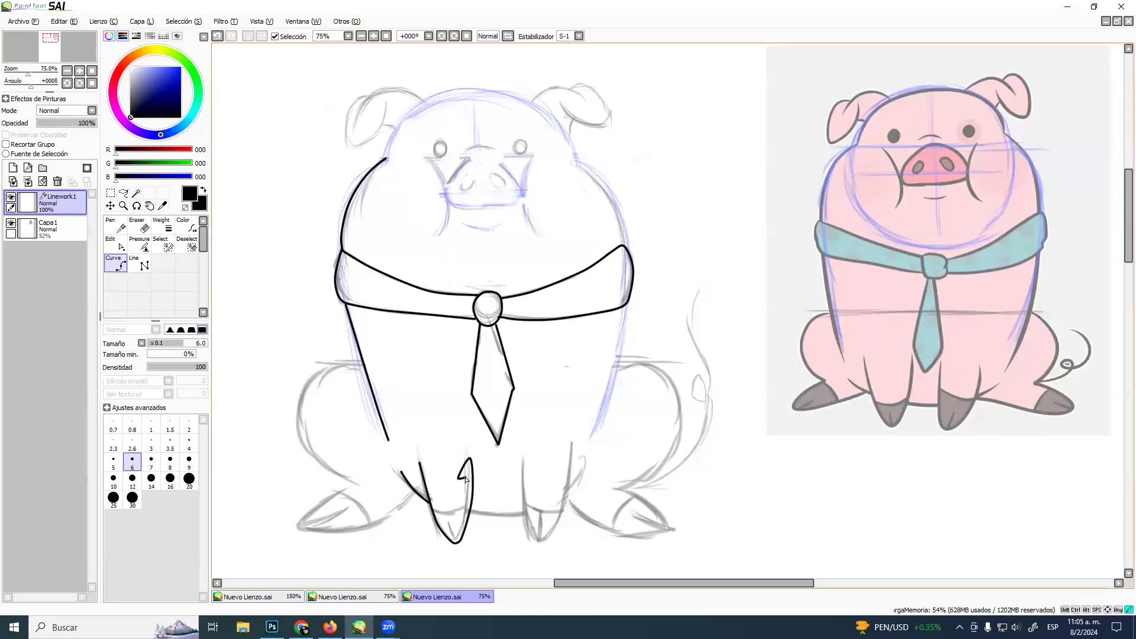
click(416, 463)
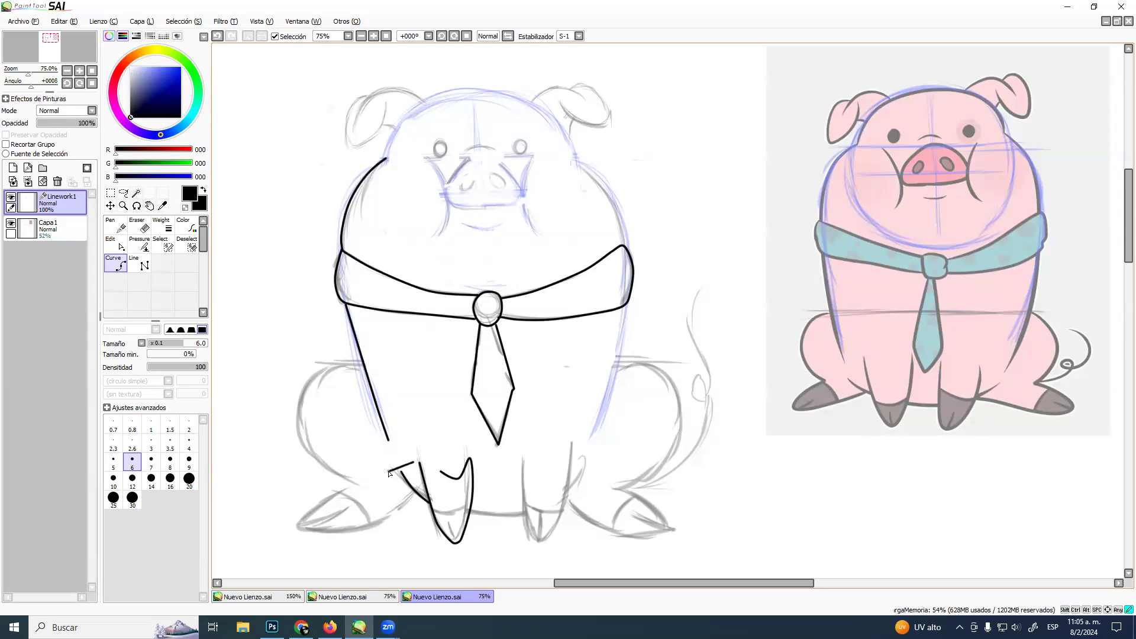
key(ctrl+z)
key(ctrl+z)
key(ctrl+z)
key(ctrl+z)
key(ctrl+z)
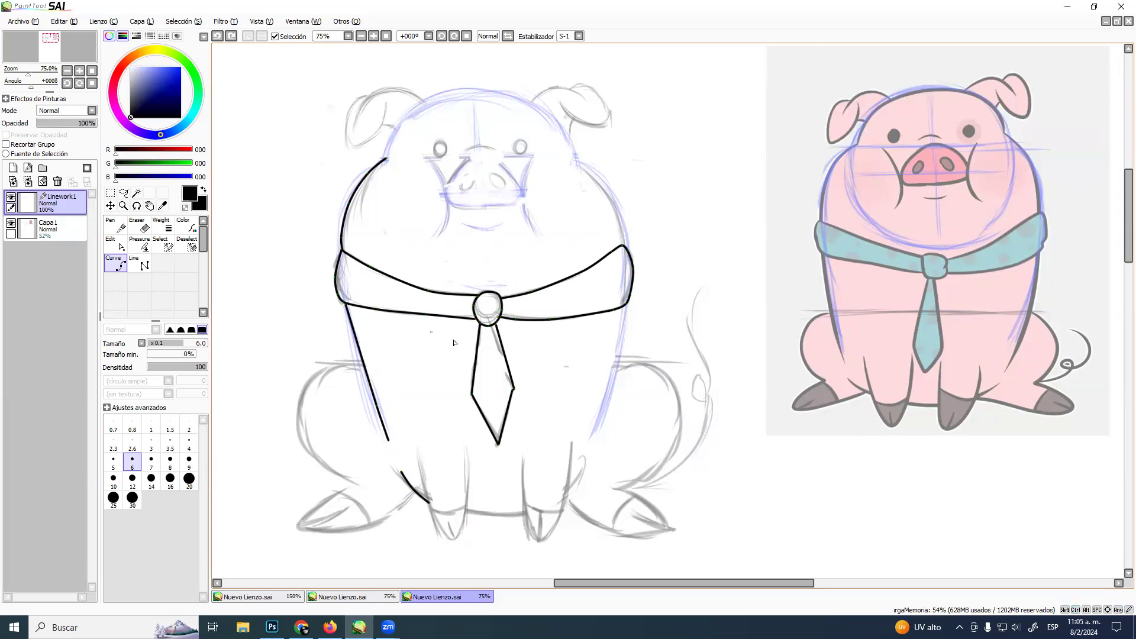
Trace the left front leg from its outer side down around the pointed hoof and back up the inner side
click(422, 462)
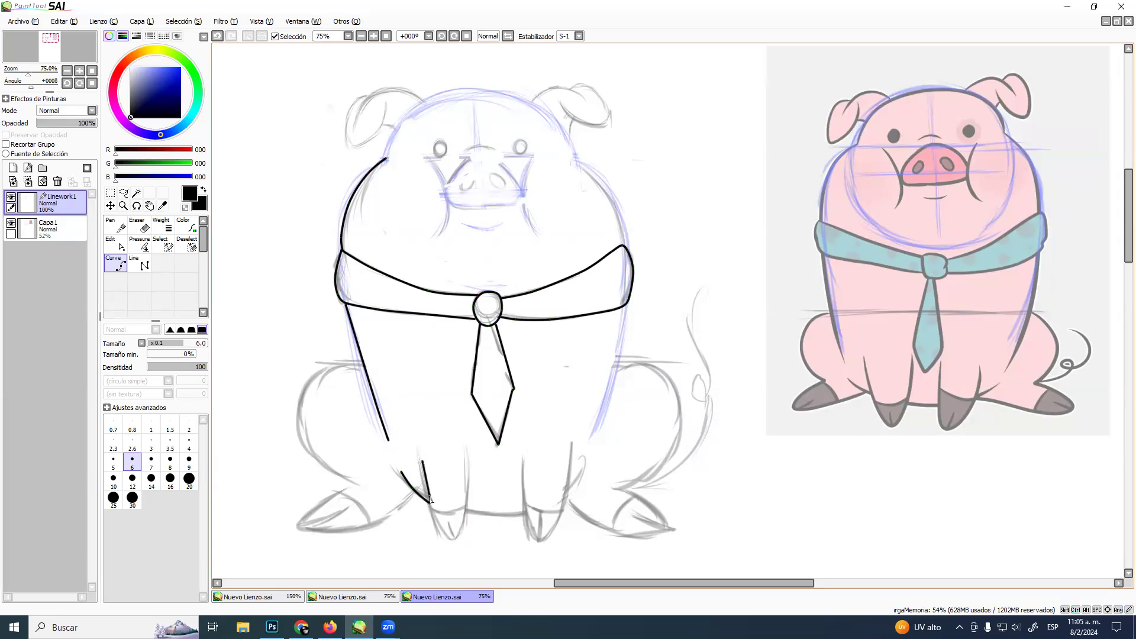
click(455, 538)
click(468, 510)
double_click(469, 457)
Trace the right front leg around its hoof and up the outer side, plus the belly line between both front legs
click(524, 458)
click(525, 512)
click(540, 543)
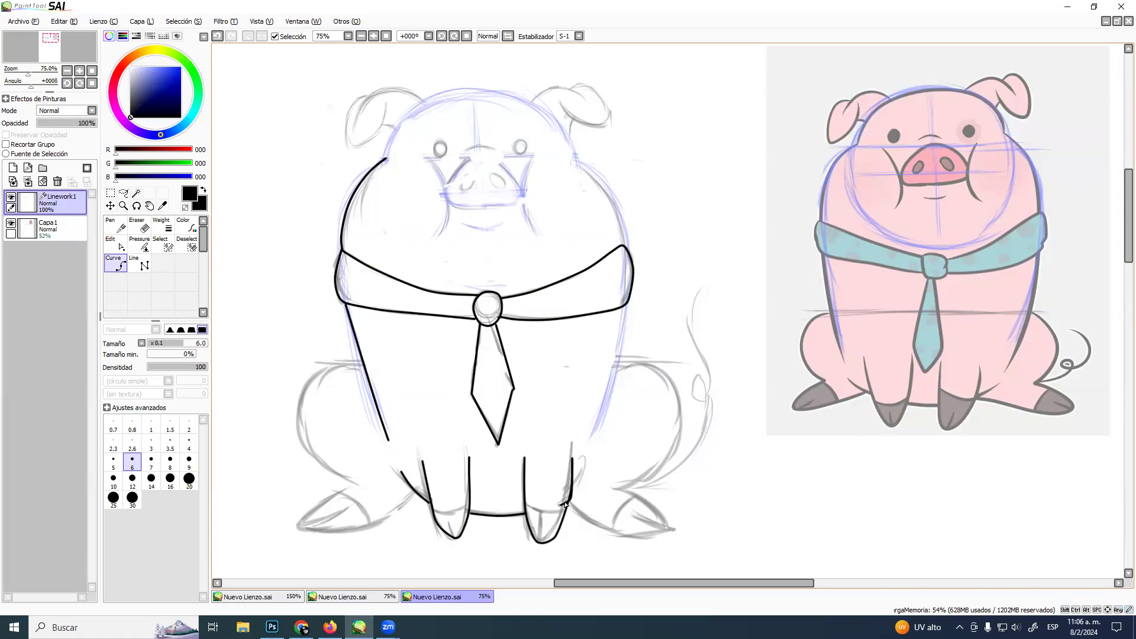
key(Return)
key(ctrl+z)
key(ctrl+z)
key(ctrl+z)
key(ctrl+z)
key(ctrl+z)
mouse_move(589, 465)
mouse_down()
mouse_move(577, 462)
mouse_move(578, 445)
mouse_up()
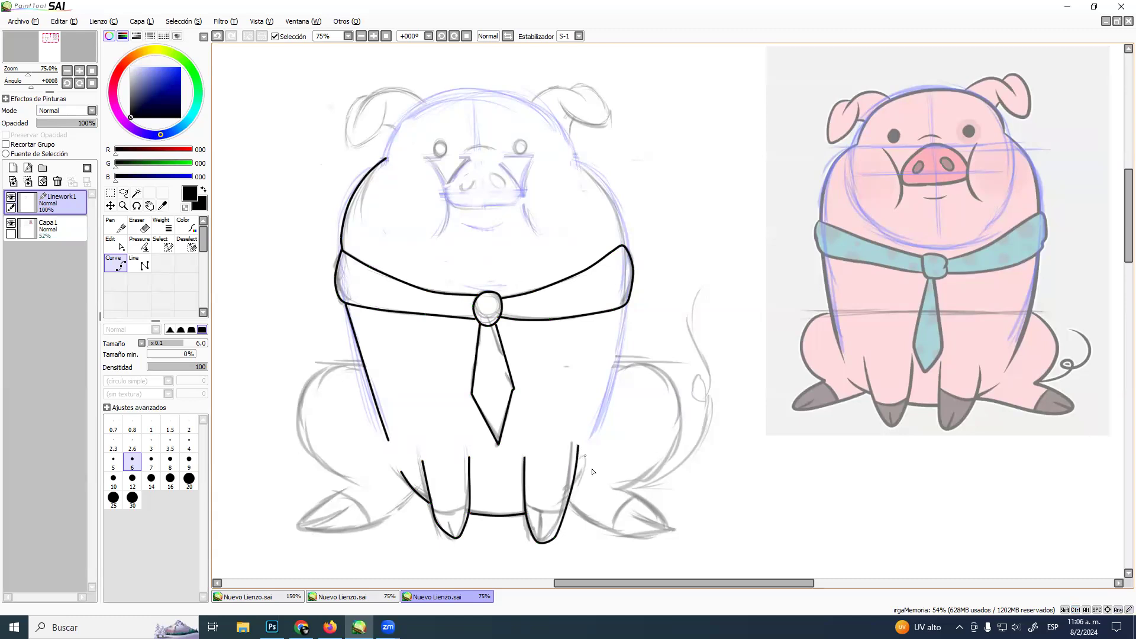
click(366, 368)
click(343, 371)
click(317, 391)
click(313, 429)
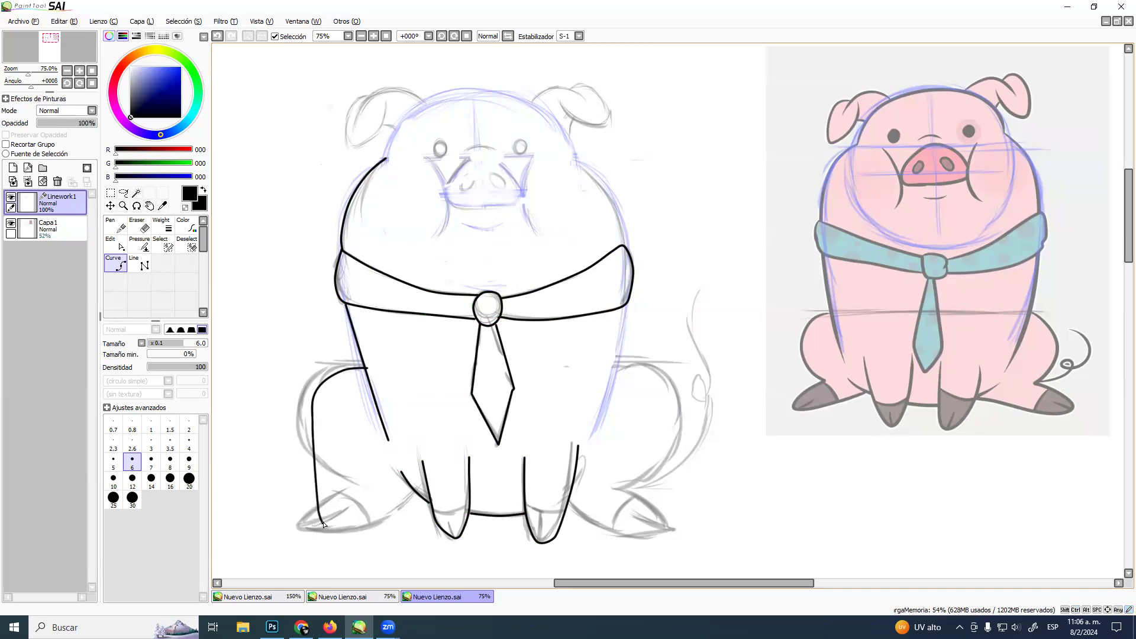
click(316, 512)
key(ctrl+z)
key(ctrl+z)
key(ctrl+z)
key(ctrl+z)
key(ctrl+z)
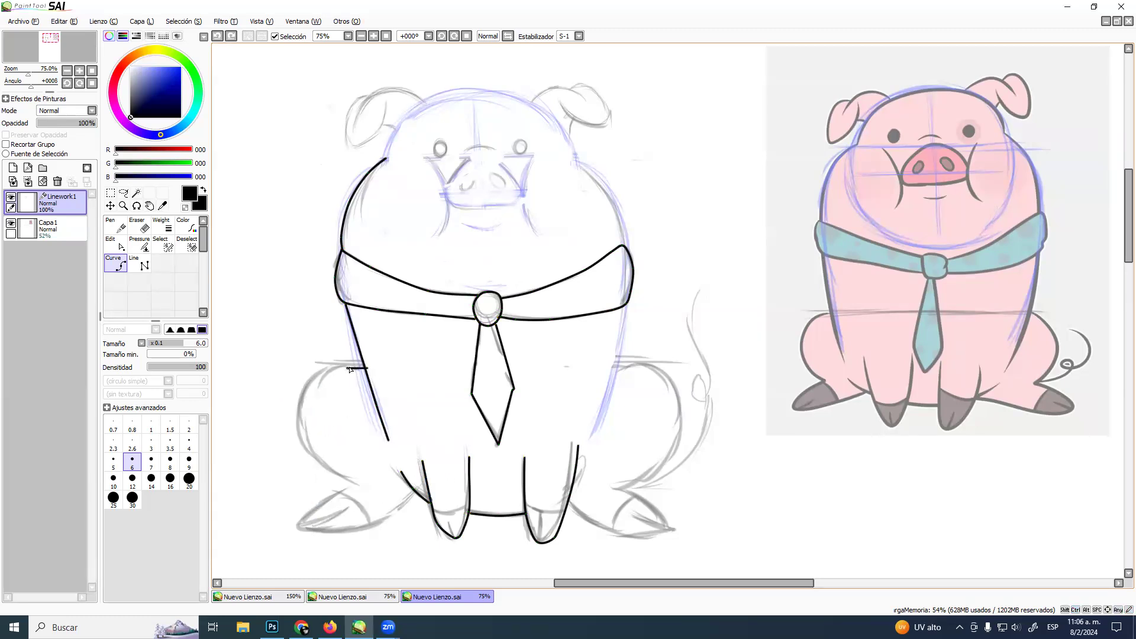
Trace the left haunch from the body's side around its rounded outer edge down to the ankle
click(342, 366)
click(325, 374)
click(307, 400)
click(311, 437)
key(Return)
key(ctrl+z)
key(ctrl+z)
key(ctrl+z)
click(312, 388)
click(303, 417)
drag(303, 421, 313, 447)
click(330, 463)
click(352, 479)
click(351, 480)
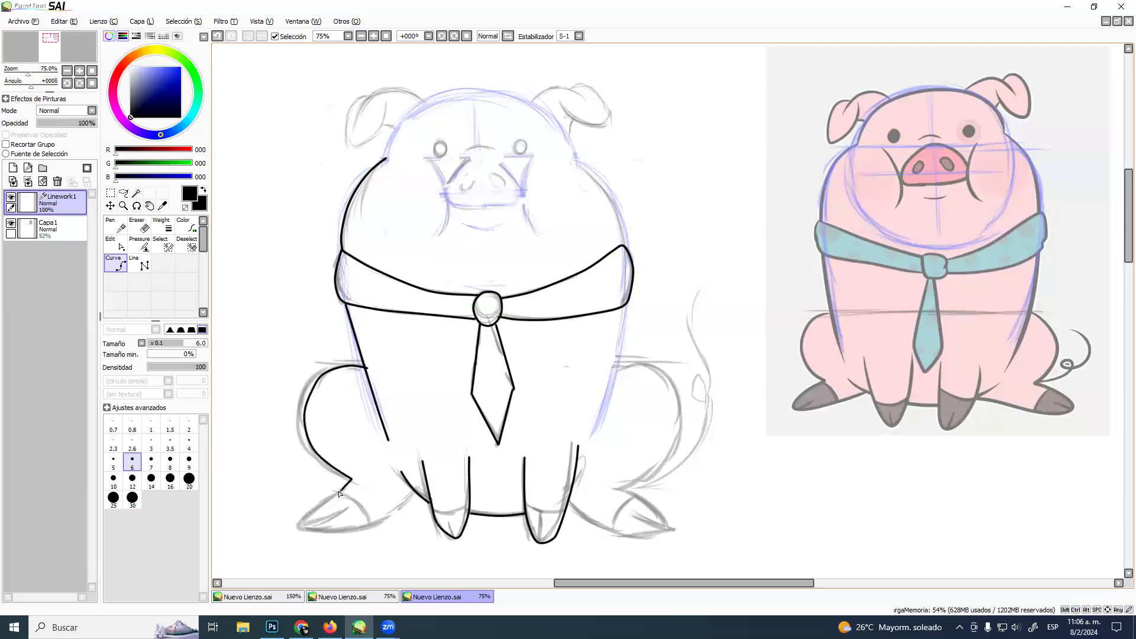
Trace the left hind foot from the ankle to its tip and back along the underside to the front leg
click(331, 497)
click(305, 500)
key(Return)
key(ctrl+z)
click(305, 519)
click(300, 529)
click(373, 525)
click(400, 509)
double_click(417, 495)
Trace the right hind foot and haunch up to the body, plus the body's right side below the scarf
click(569, 503)
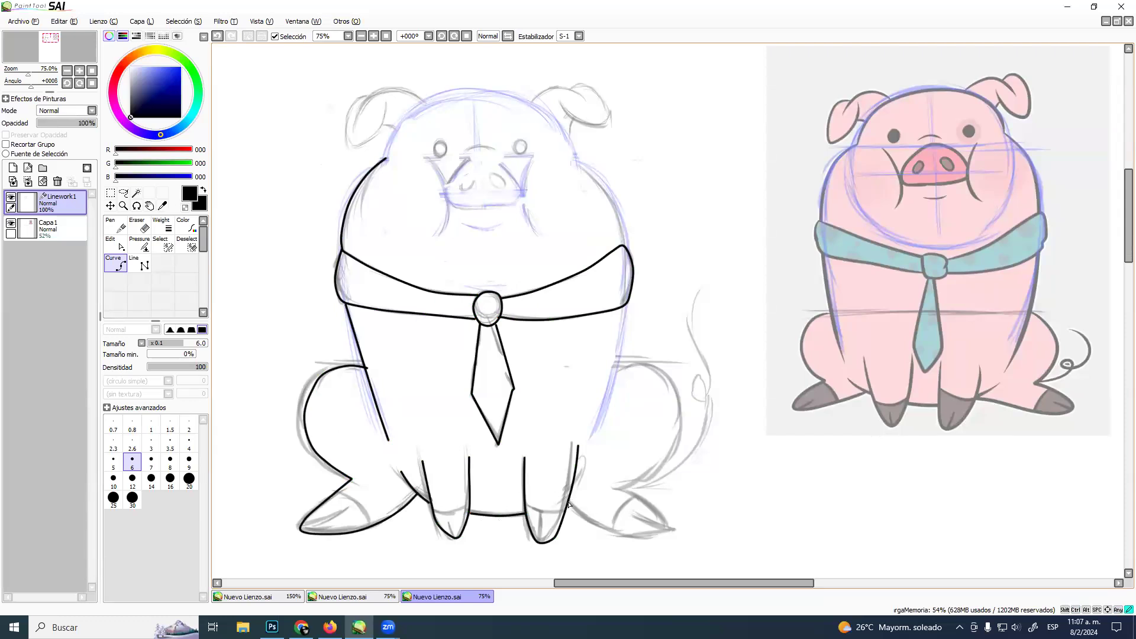
click(600, 525)
click(671, 528)
click(624, 491)
click(682, 407)
double_click(617, 371)
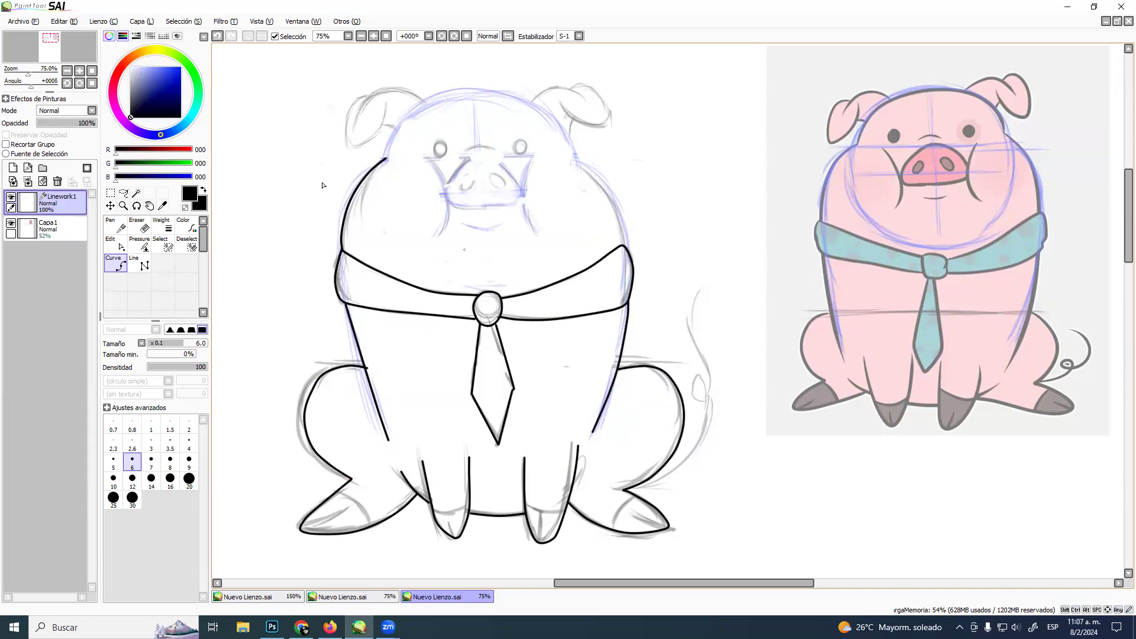
Finish the short curve on the head's left side, raise the sketch layer Capa1 to 100% opacity and return to Linework1
click(397, 129)
click(66, 227)
mouse_move(74, 123)
mouse_down()
mouse_move(127, 126)
mouse_move(132, 139)
mouse_up()
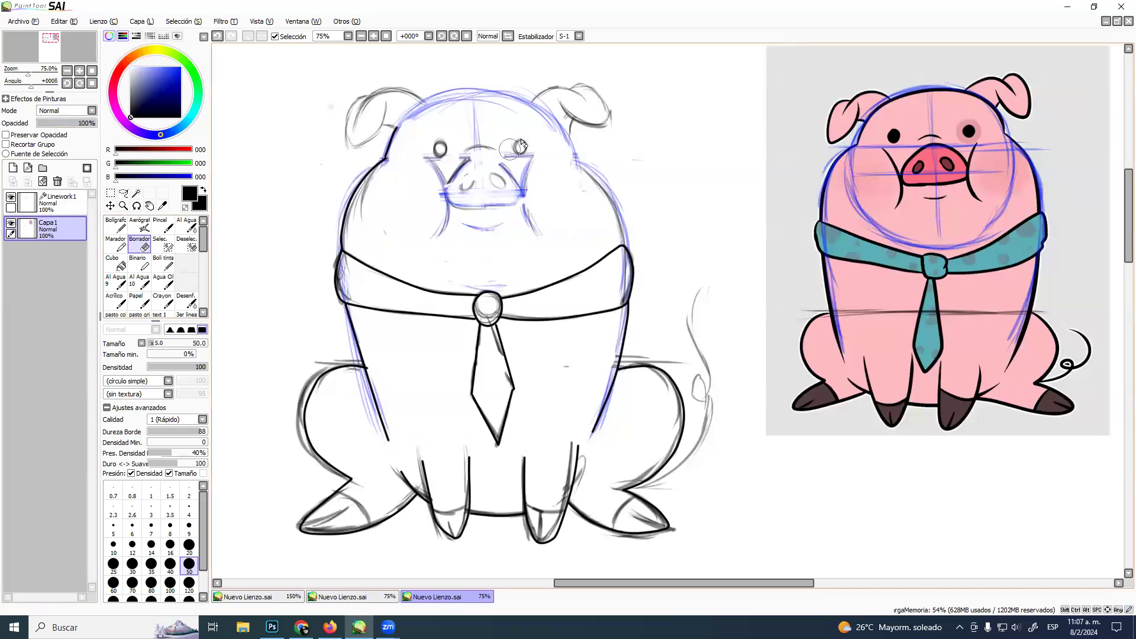
click(59, 201)
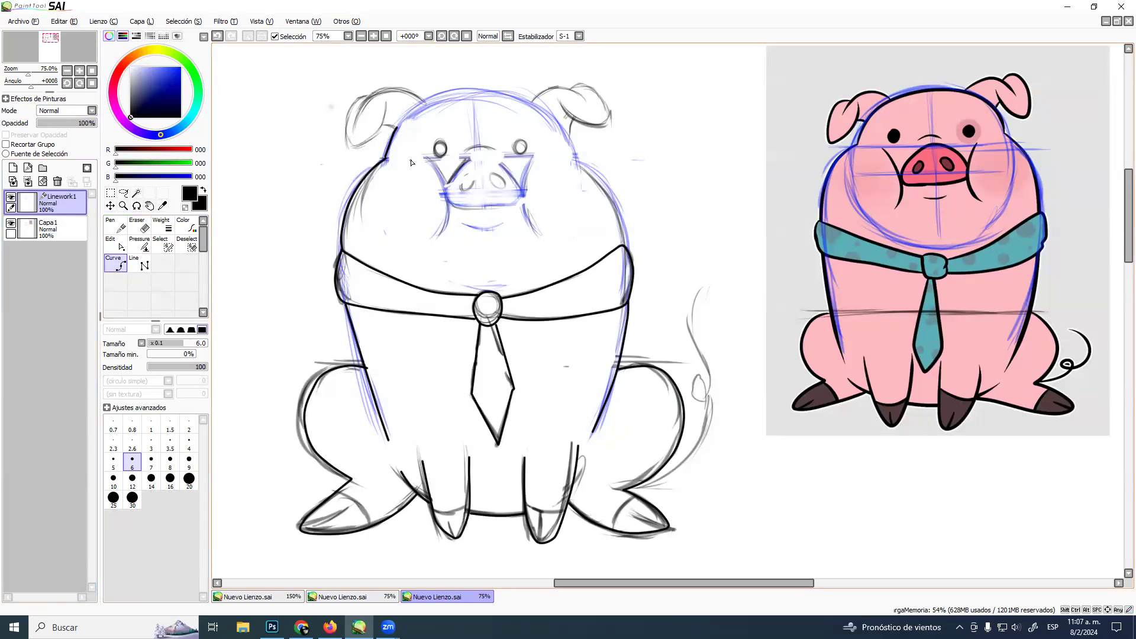
key(alt+Tab)
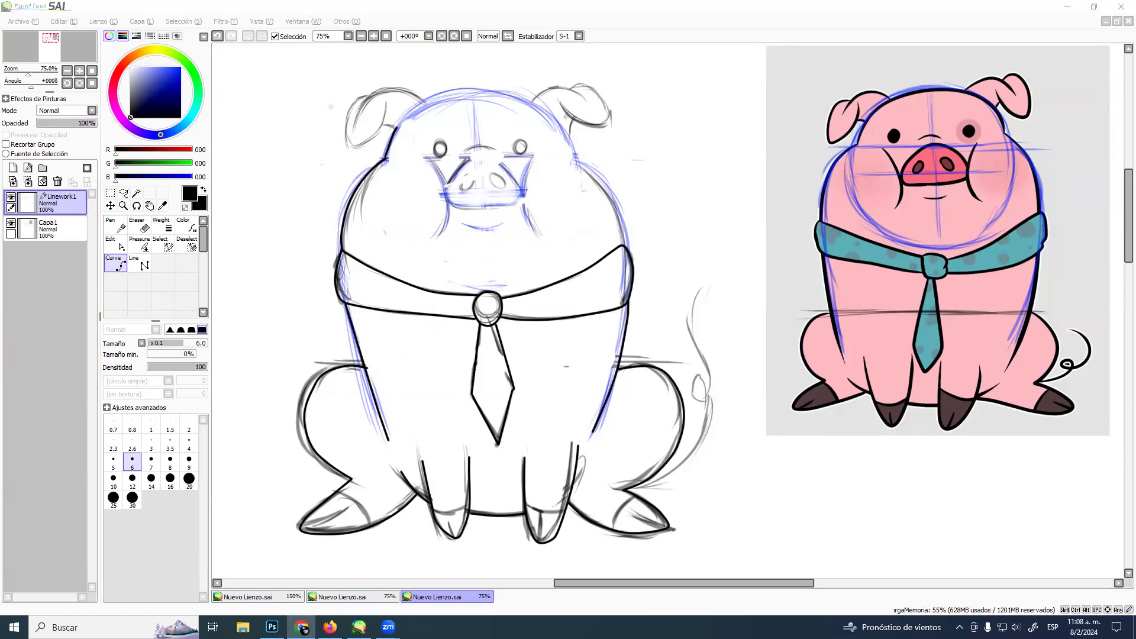
click(916, 28)
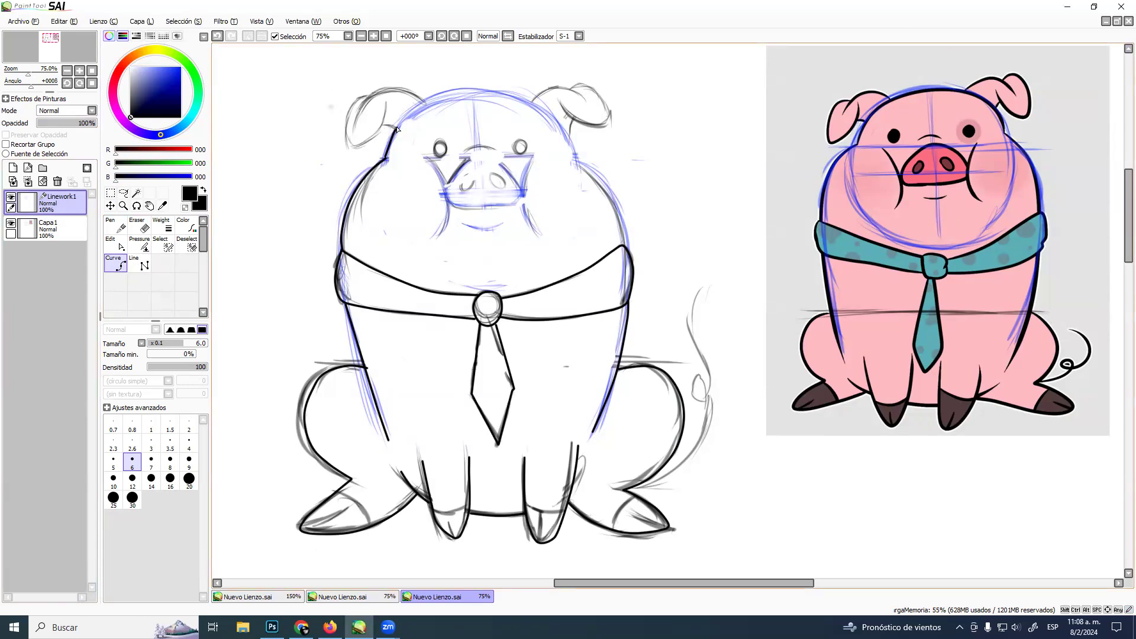
Trace the left ear's join to the head, its inner fold and the outline of its hanging flap
double_click(381, 125)
click(387, 101)
click(383, 123)
click(370, 142)
click(354, 149)
click(348, 121)
double_click(371, 97)
click(355, 130)
click(374, 96)
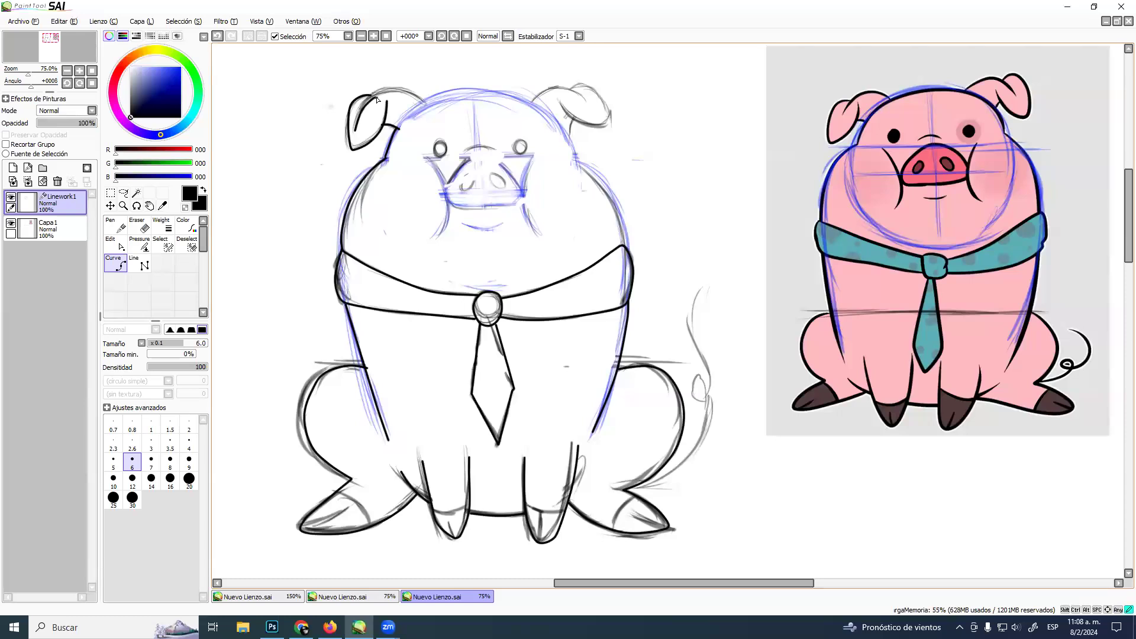
click(402, 120)
click(335, 182)
click(332, 190)
key(ctrl+z)
key(ctrl+z)
key(ctrl+z)
key(ctrl+z)
key(ctrl+z)
key(ctrl+z)
key(ctrl+z)
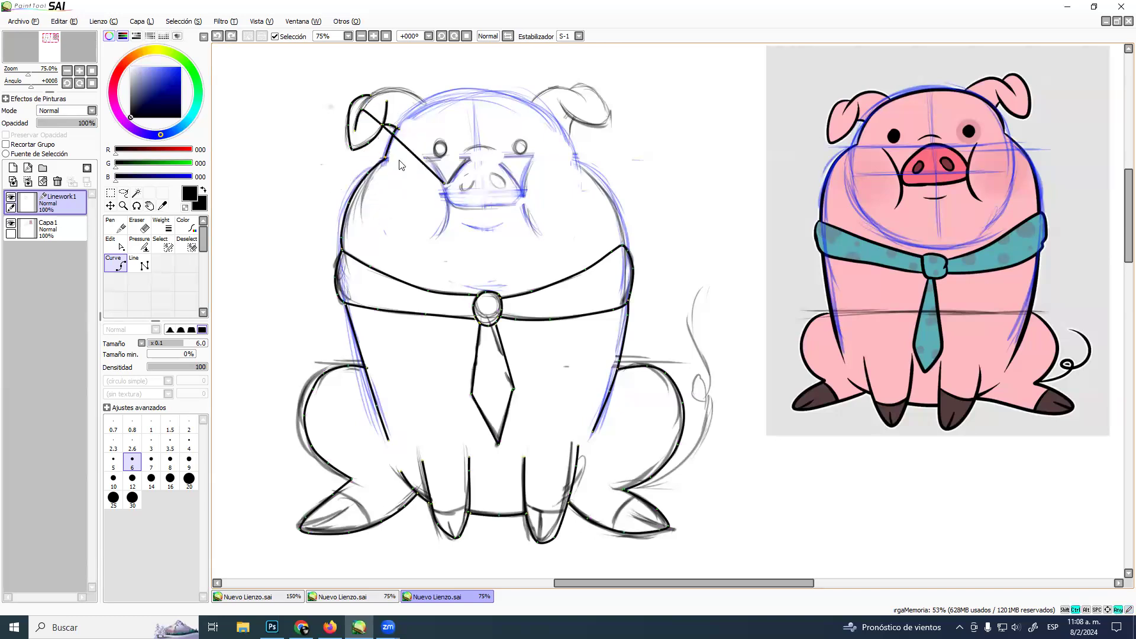
Trace the left ear's upper edge, the top of the head and the start of the right ear's upper edge
click(371, 95)
key(ctrl+z)
click(368, 95)
click(380, 99)
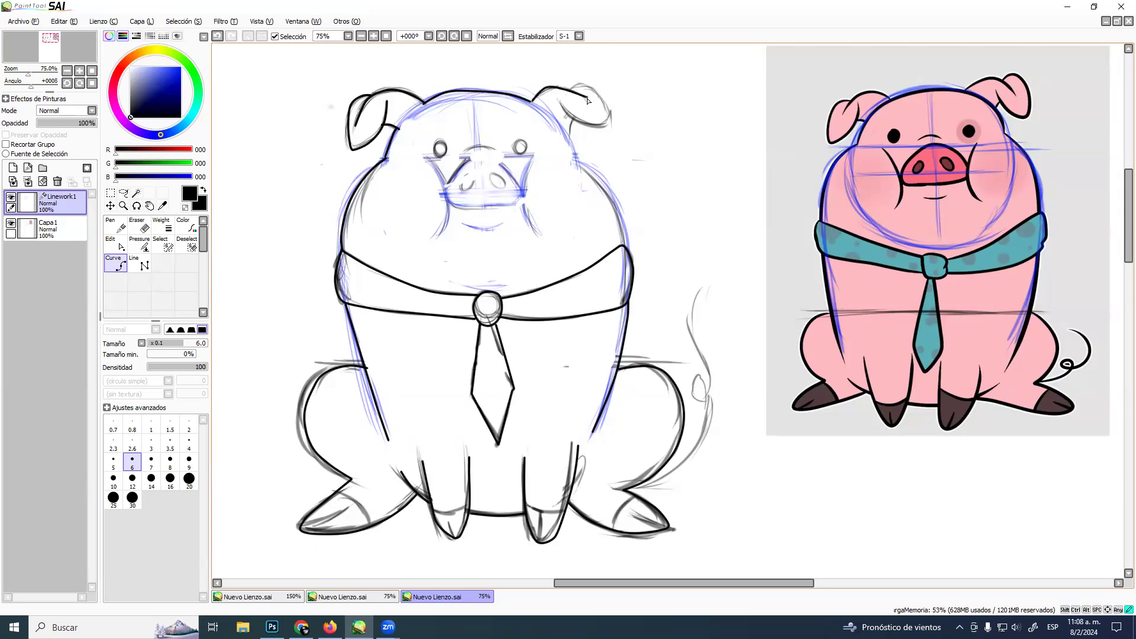
Trace the right ear's folded flap around its tip and back along the lower edge
click(573, 94)
click(591, 88)
click(611, 109)
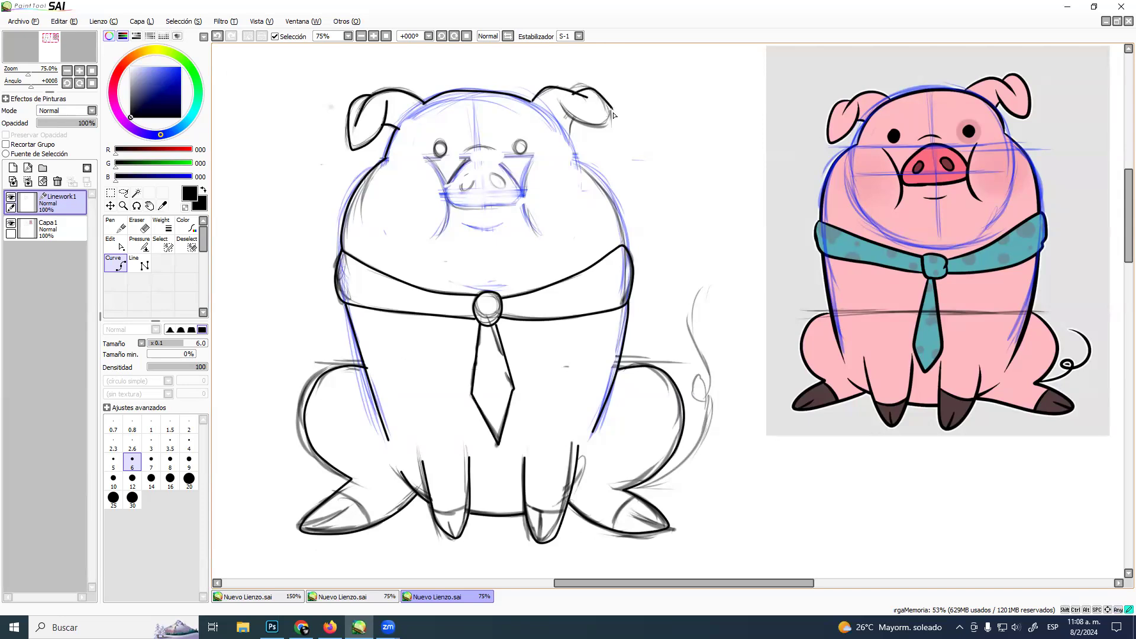
click(616, 131)
click(574, 123)
click(554, 105)
key(Return)
Trace the right ear's lower join and the head's right side and cheek down to the scarf
click(578, 129)
key(ctrl+z)
key(ctrl+z)
click(578, 116)
click(573, 131)
click(575, 145)
key(Return)
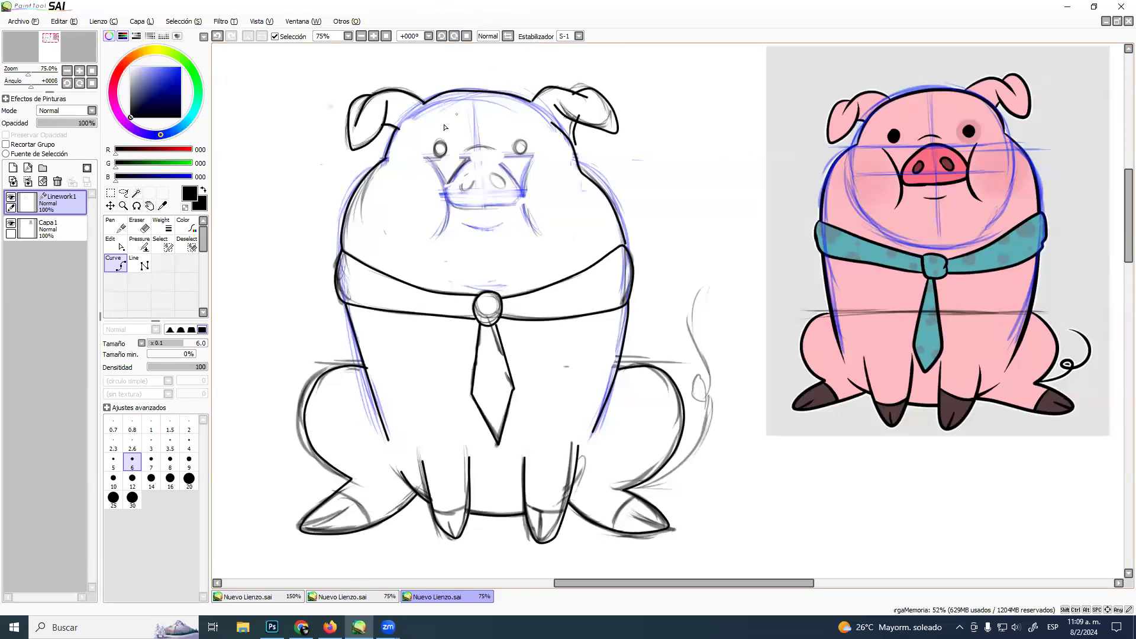
Trace the curved cheek line along the left side of the snout
click(425, 158)
click(441, 178)
click(438, 239)
key(Return)
Trace the snout's arched upper outline and run its lower edge back past the left cheek line
click(449, 184)
click(449, 185)
click(494, 163)
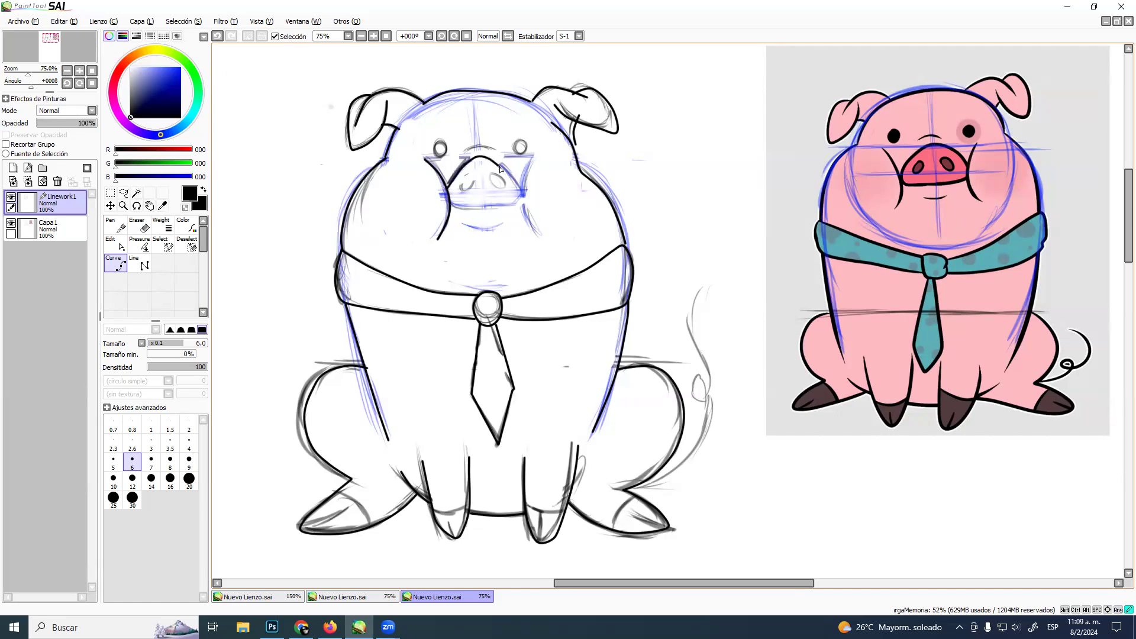
click(518, 210)
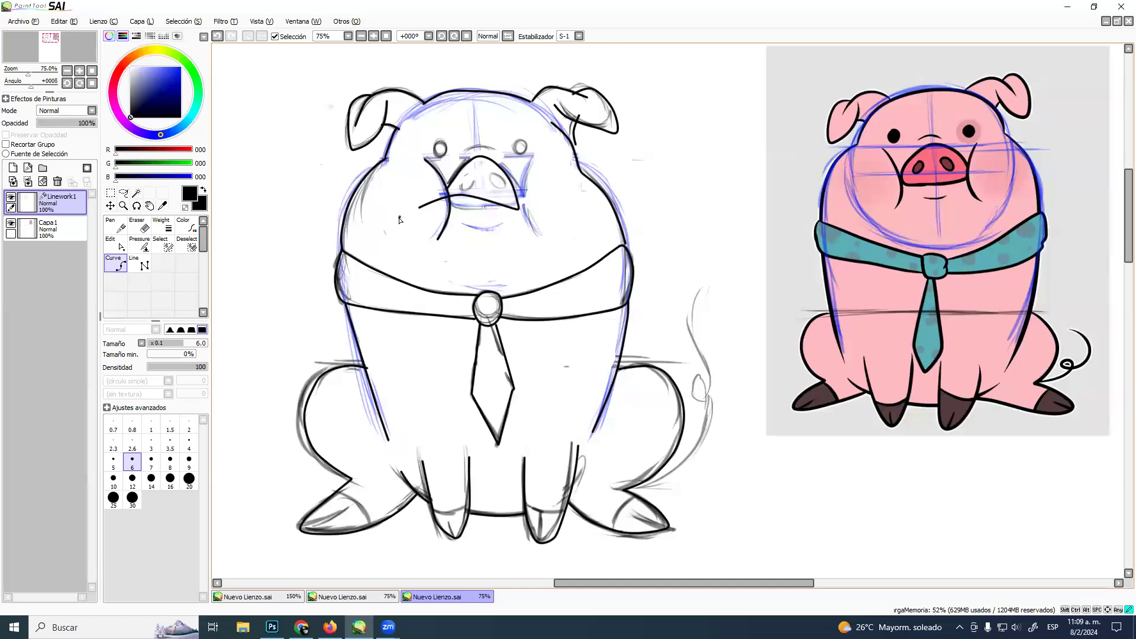
drag(400, 217, 392, 223)
click(56, 229)
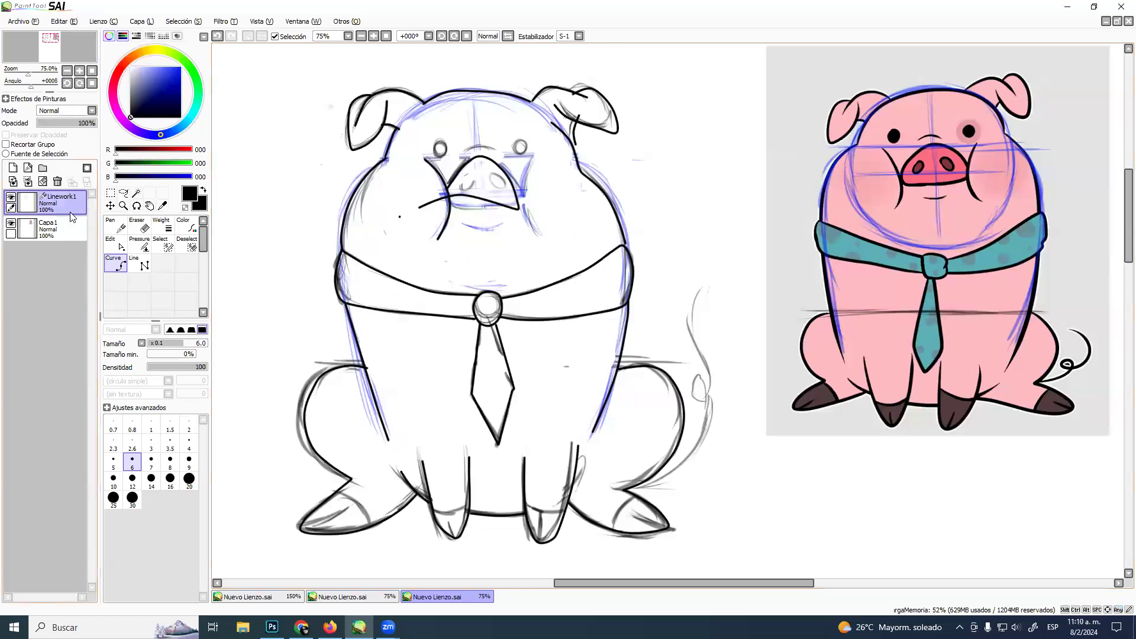
click(58, 181)
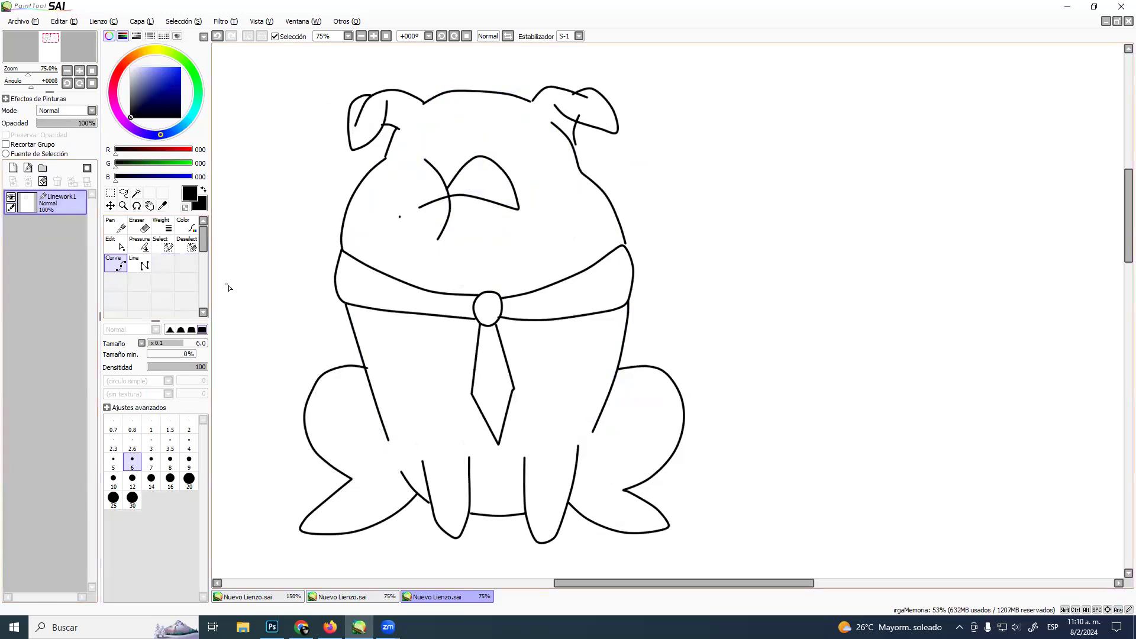
key(ctrl+z)
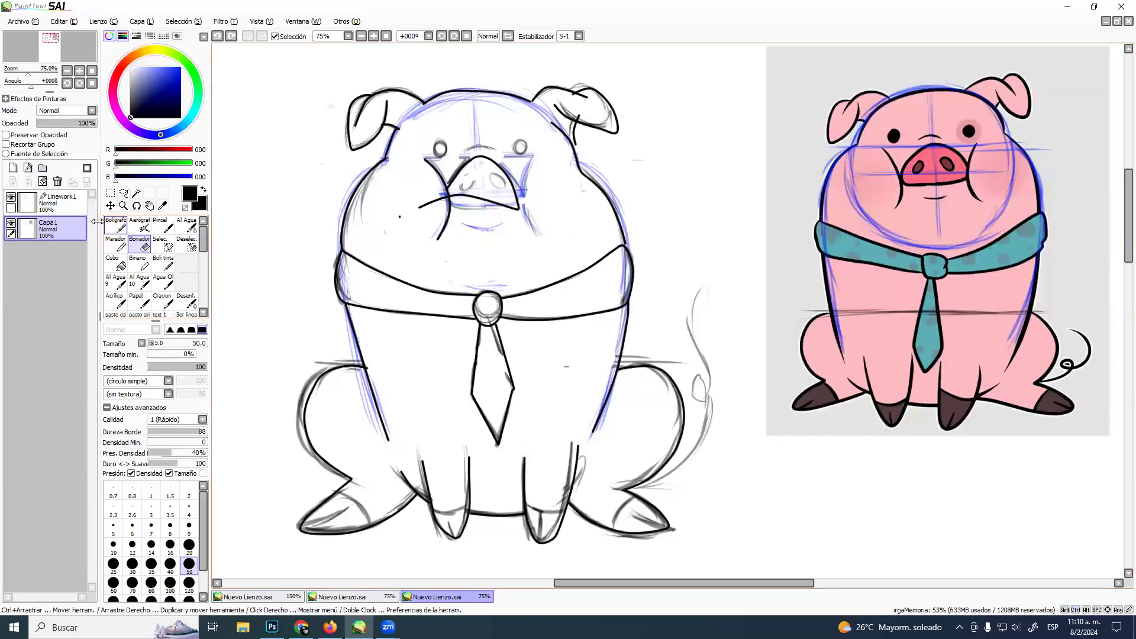
Add a layer above the linework and paint two solid black eyes with the Boli tinta brush at size 42, density 100
click(59, 204)
click(13, 168)
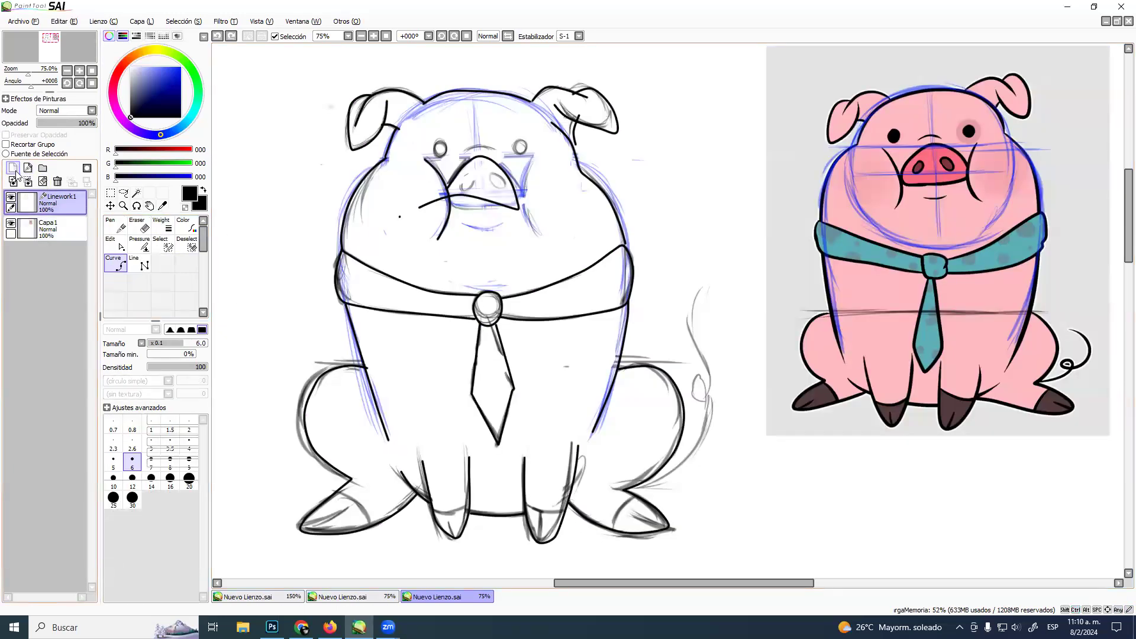
click(123, 206)
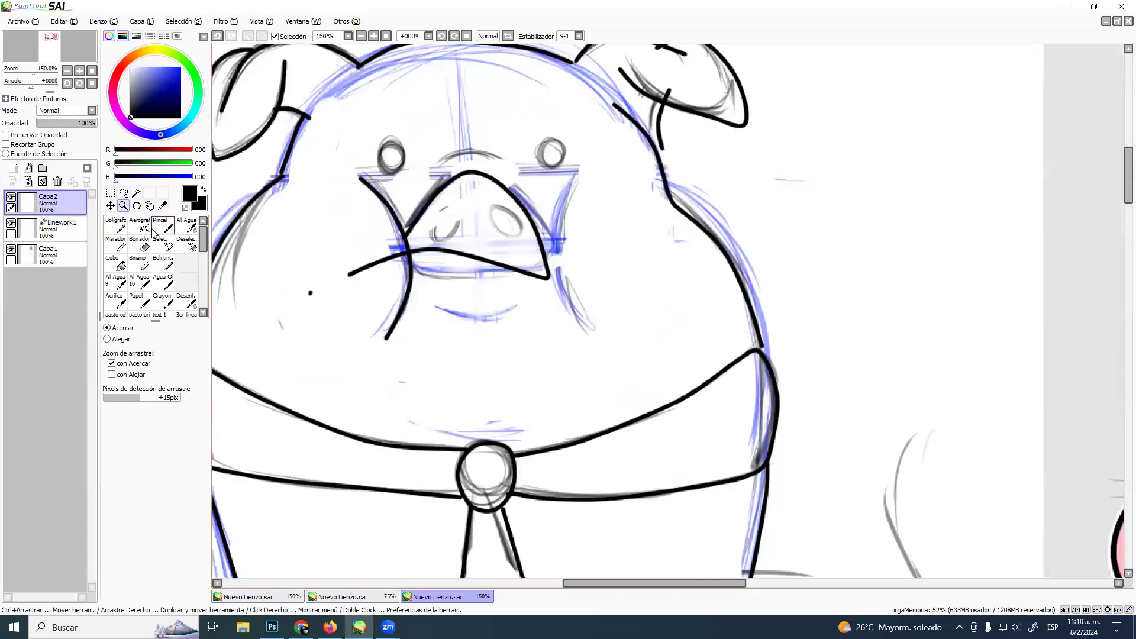
click(163, 262)
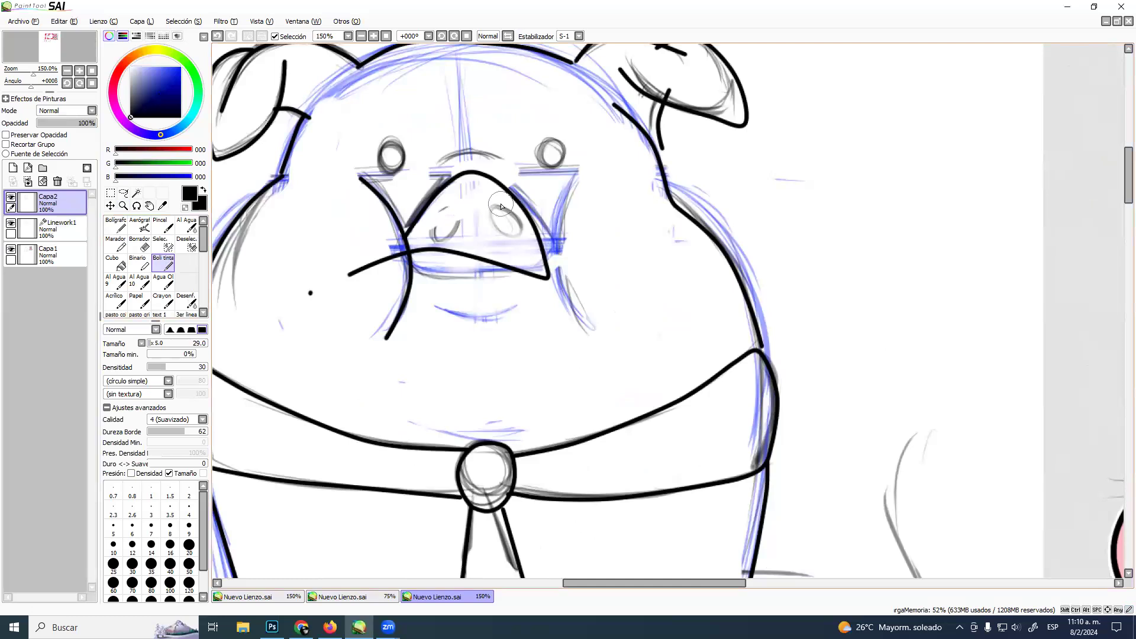
drag(530, 143, 525, 155)
mouse_move(395, 165)
mouse_down()
mouse_move(406, 181)
mouse_move(397, 174)
mouse_up()
click(392, 156)
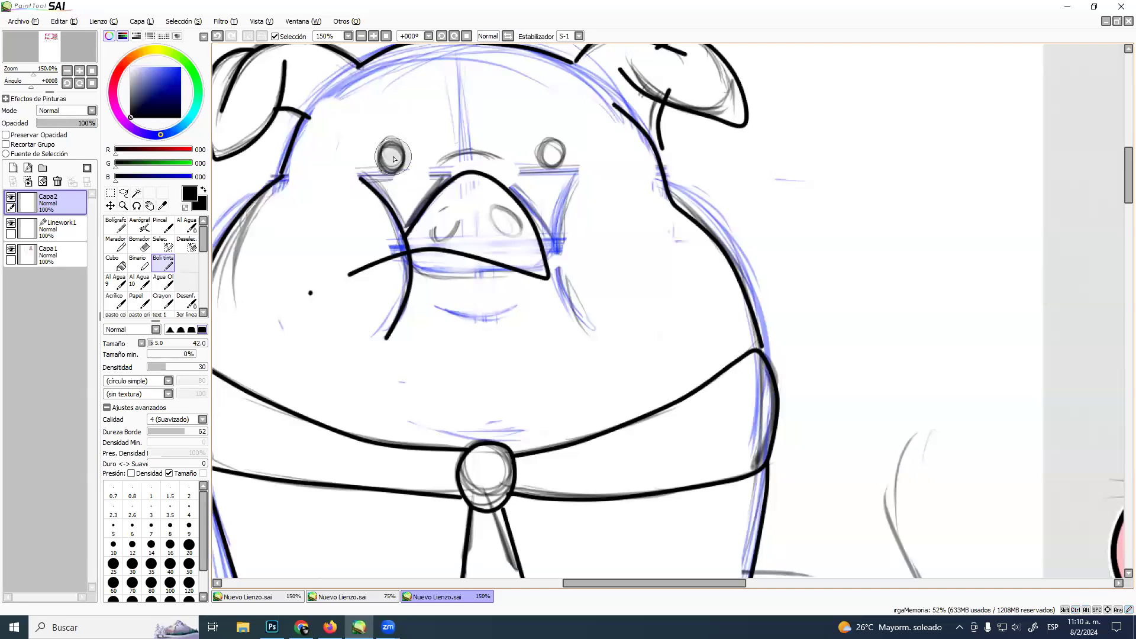
click(393, 157)
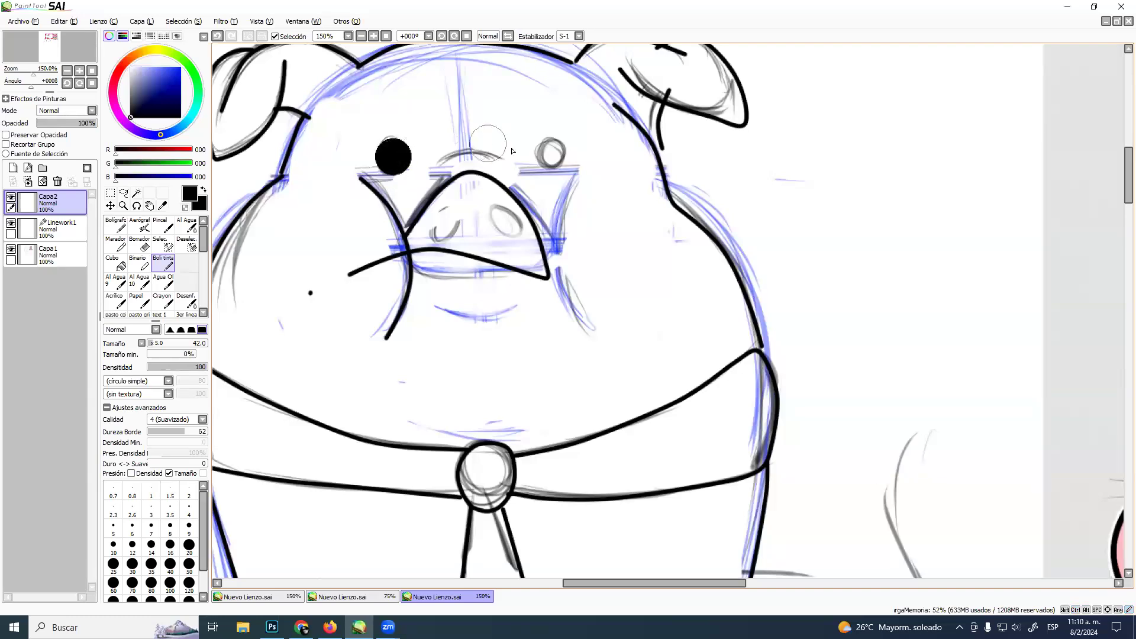
click(550, 157)
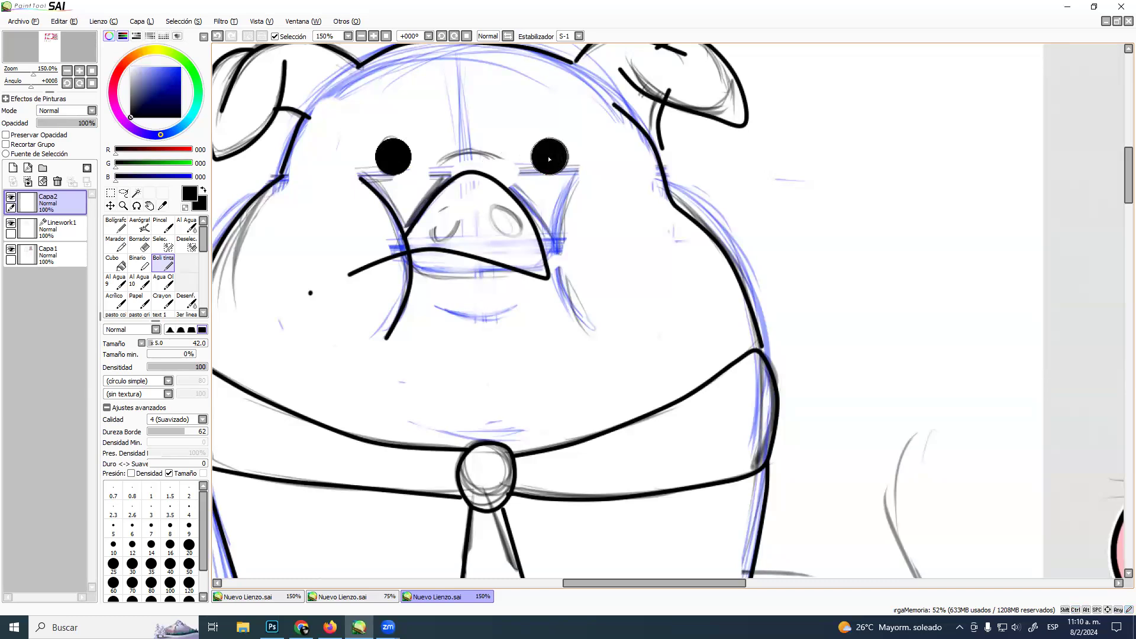
Move the snout curve's control points on Linework1 so its lower edge follows the sketch and ends at the left cheek line
click(83, 229)
click(119, 244)
drag(548, 278, 541, 269)
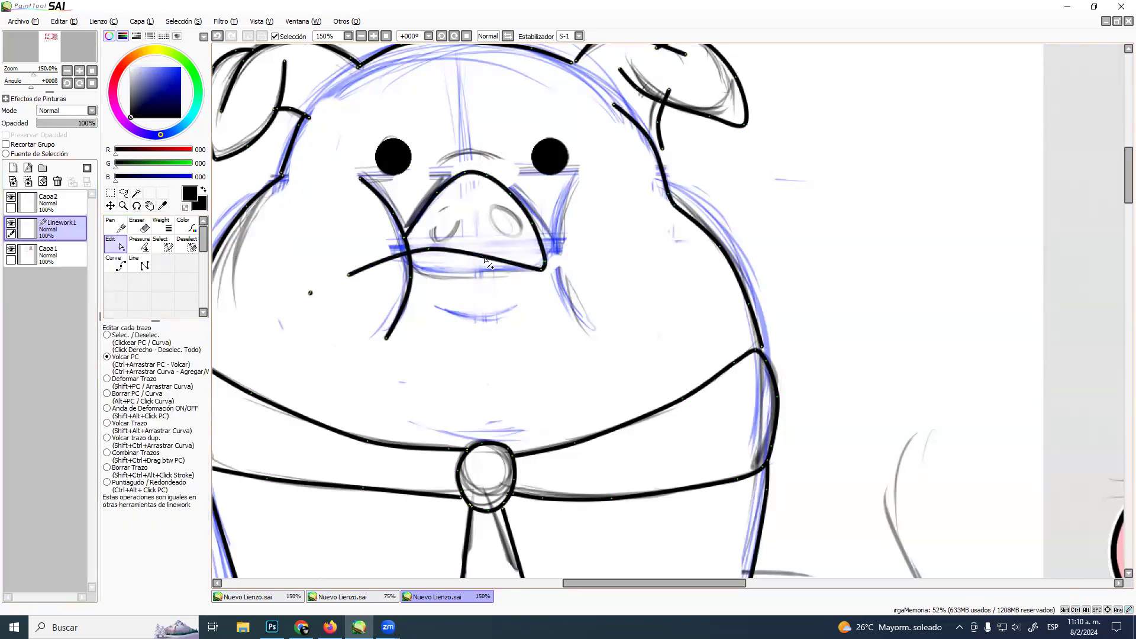
drag(438, 249, 437, 272)
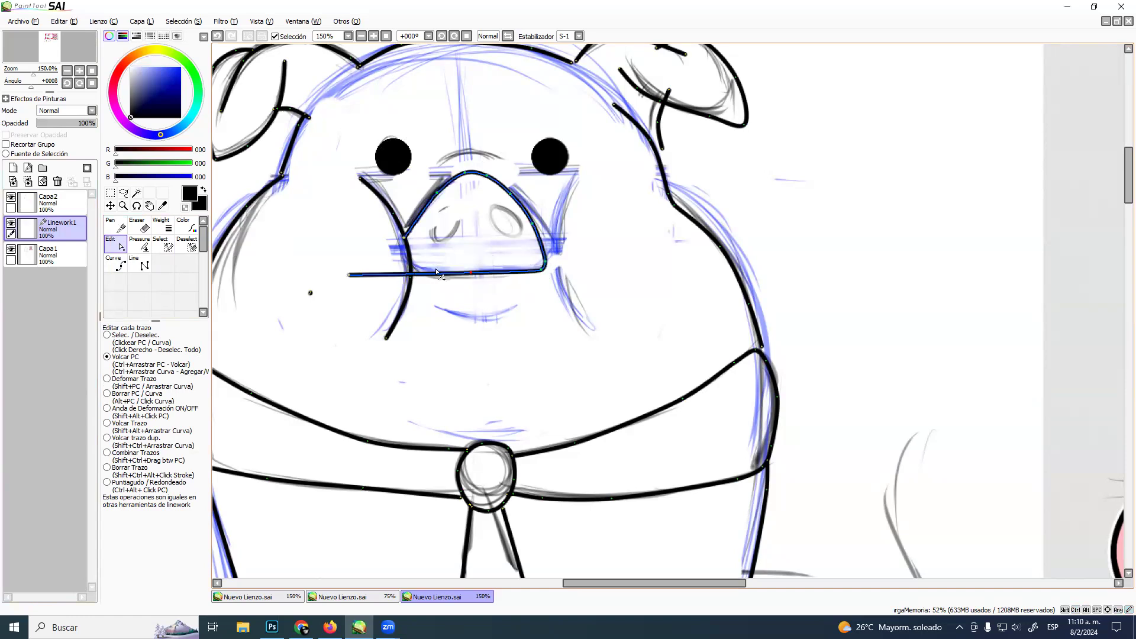
drag(350, 274, 418, 272)
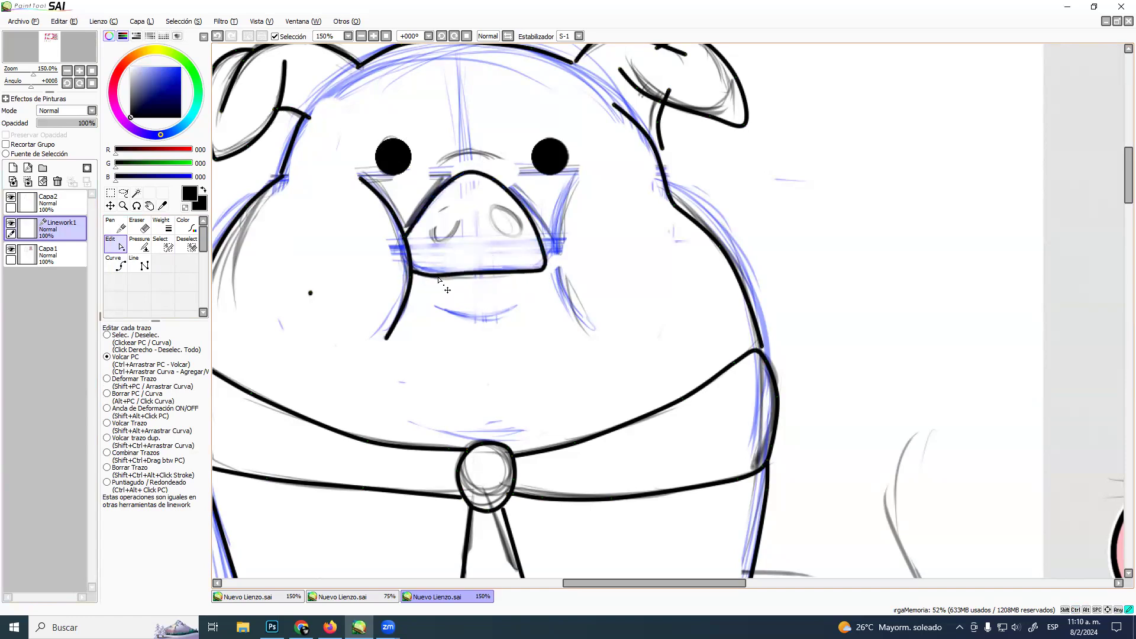
drag(471, 272, 474, 278)
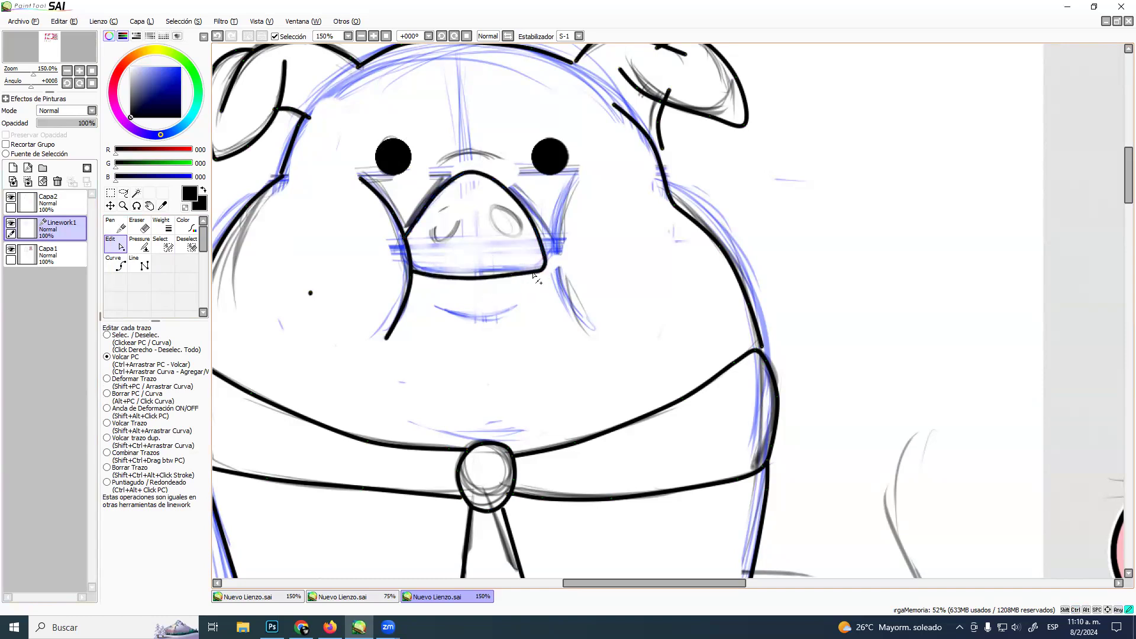
drag(482, 280, 434, 296)
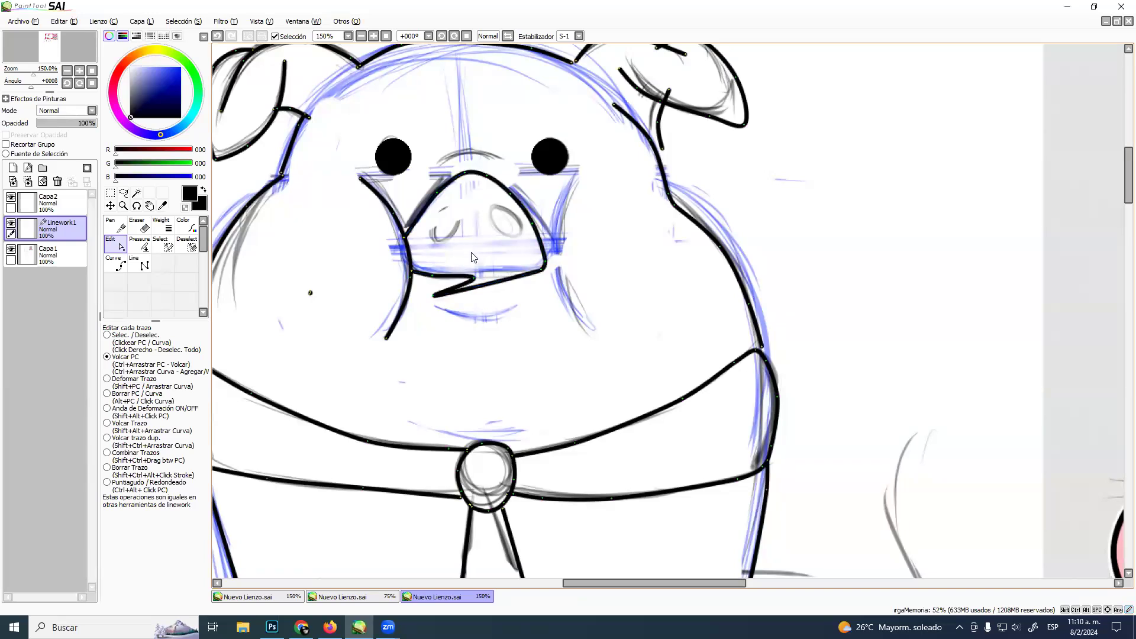
key(ctrl+z)
Trace the curved cheek line along the right side of the snout on Linework1
drag(418, 246, 464, 276)
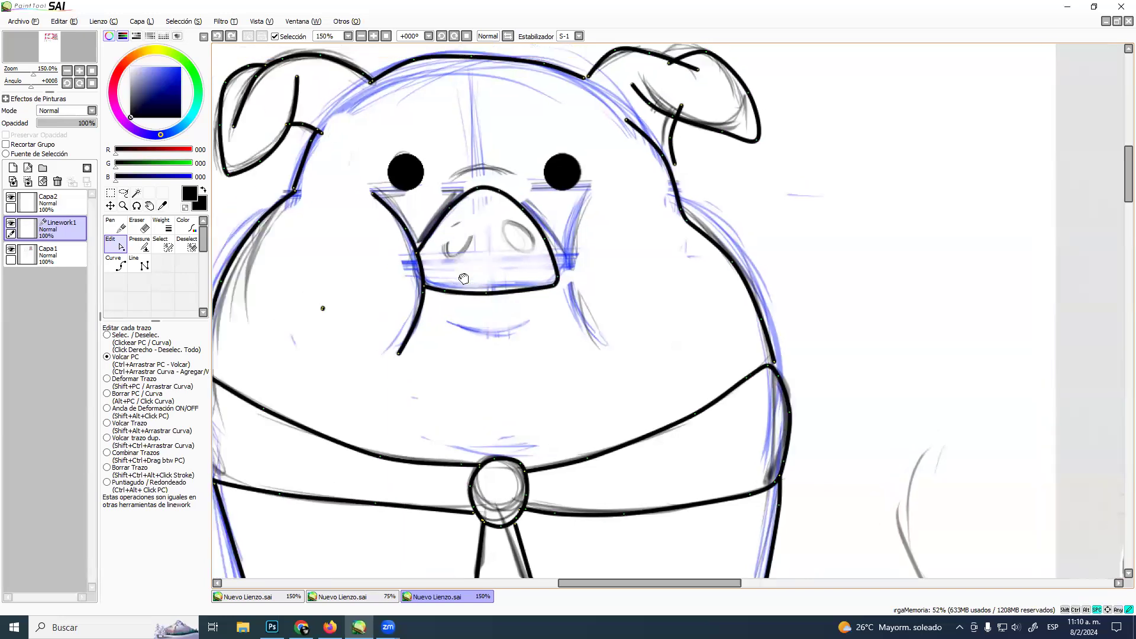
click(116, 263)
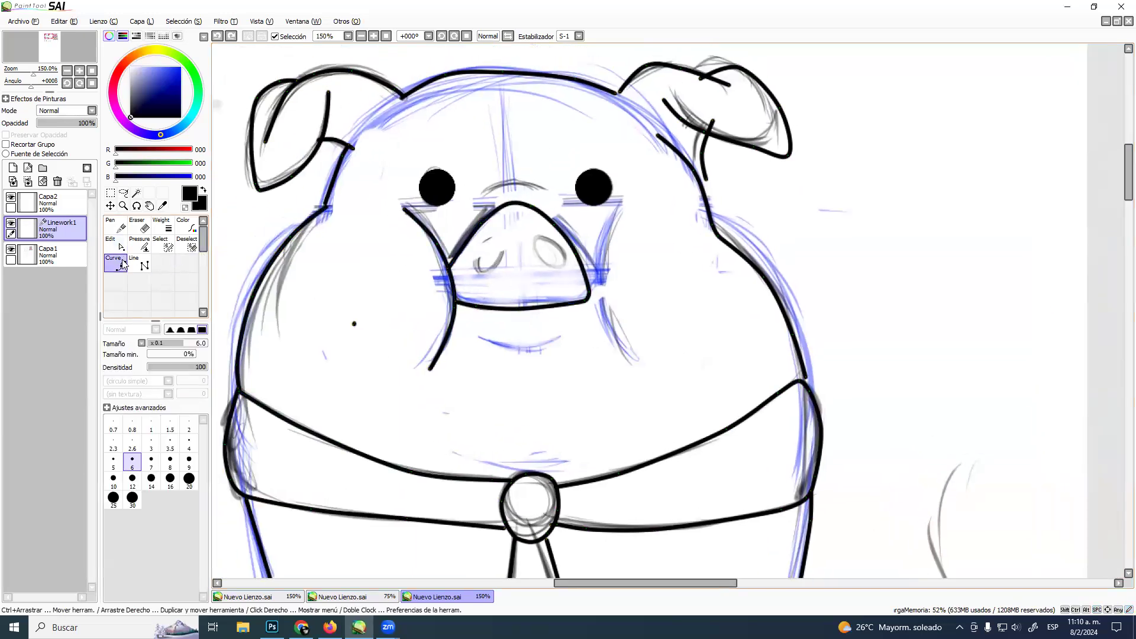
click(617, 204)
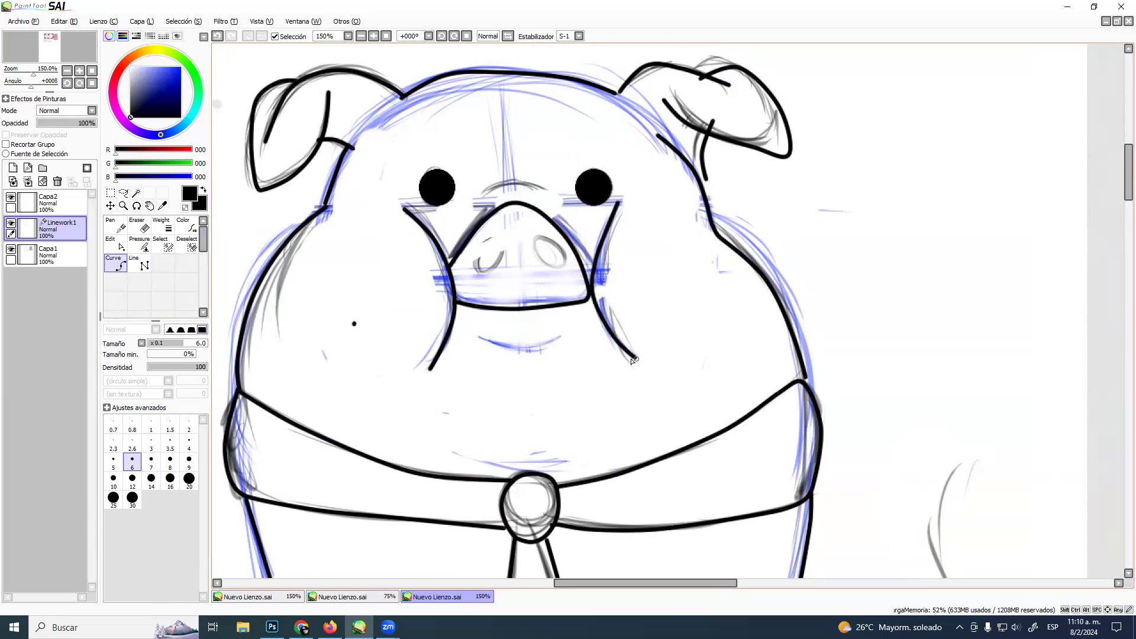
Delete the Capa1 sketch layer beneath the linework
click(59, 261)
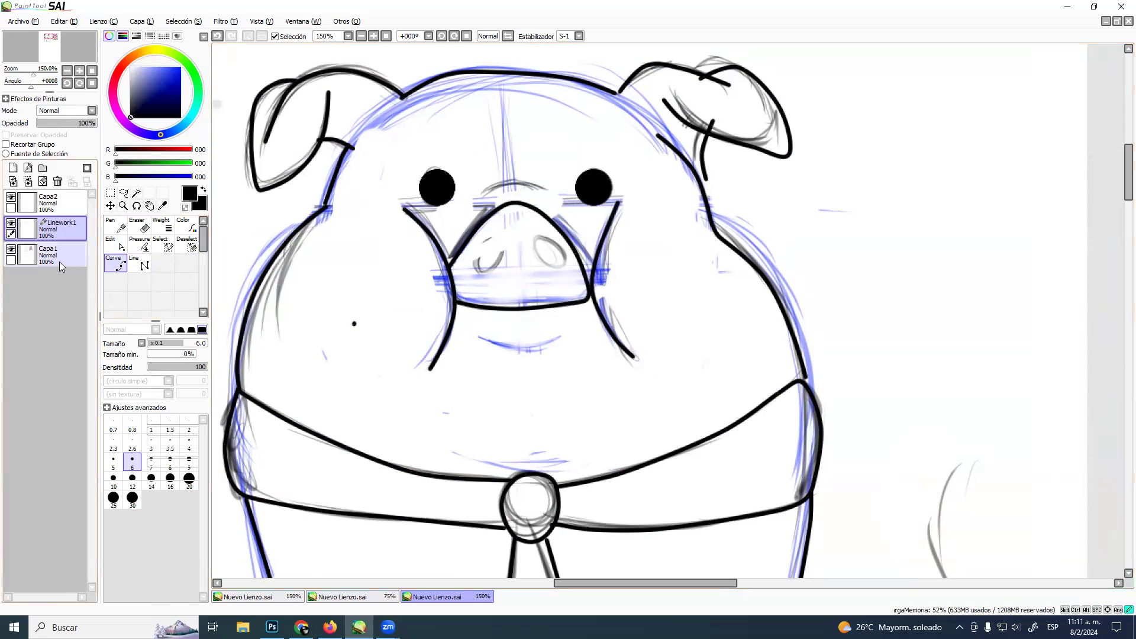
click(57, 181)
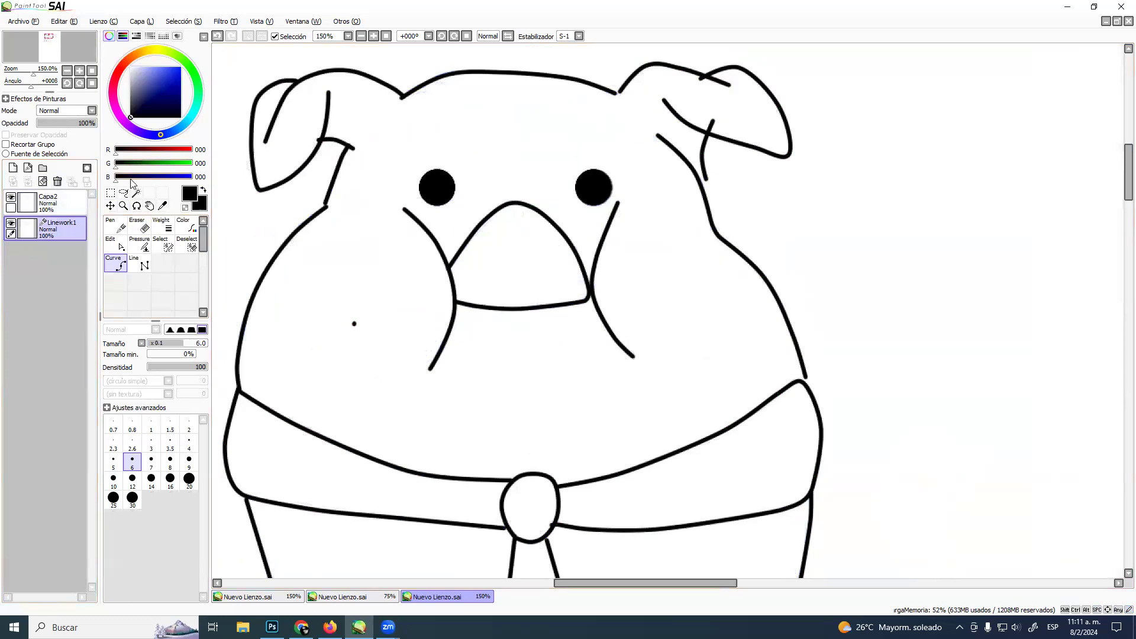
click(123, 206)
alt+click(434, 270)
alt+click(437, 275)
mouse_move(497, 314)
mouse_down()
mouse_move(525, 219)
mouse_move(487, 237)
mouse_up()
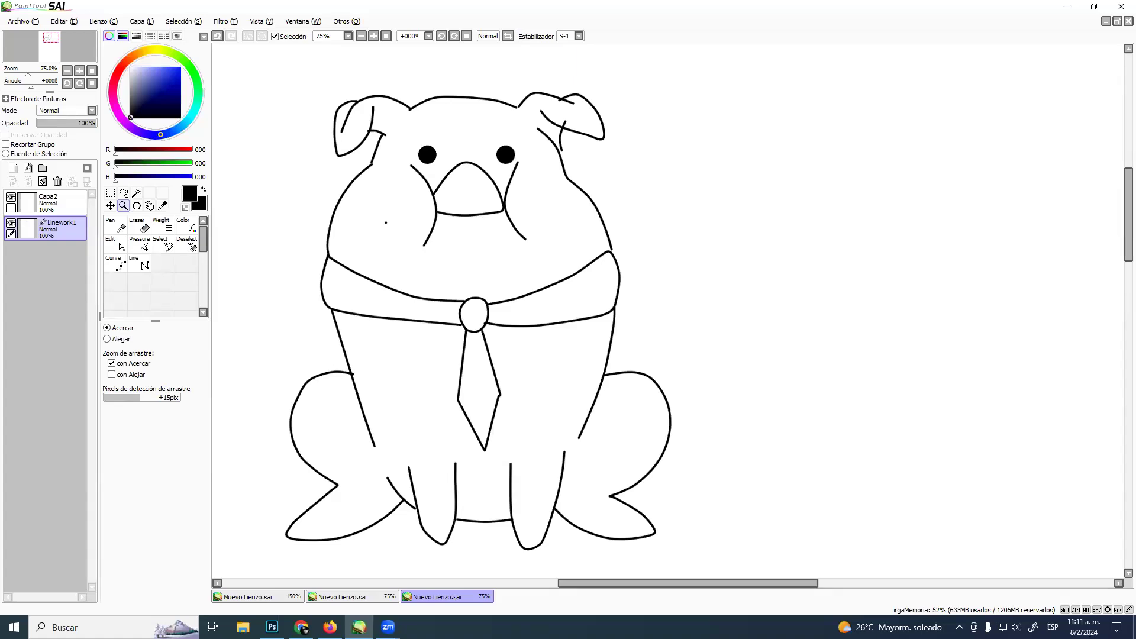
Draw a shallow upward-curving mouth line centred below the snout with the Curve tool
key(alt+Tab)
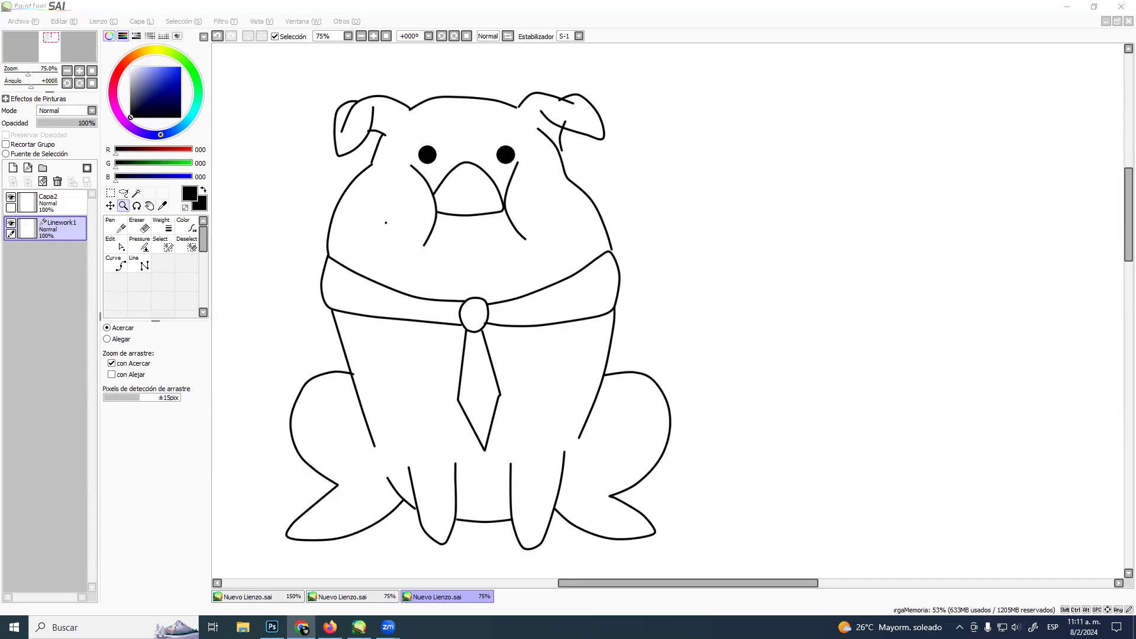
click(294, 161)
double_click(528, 234)
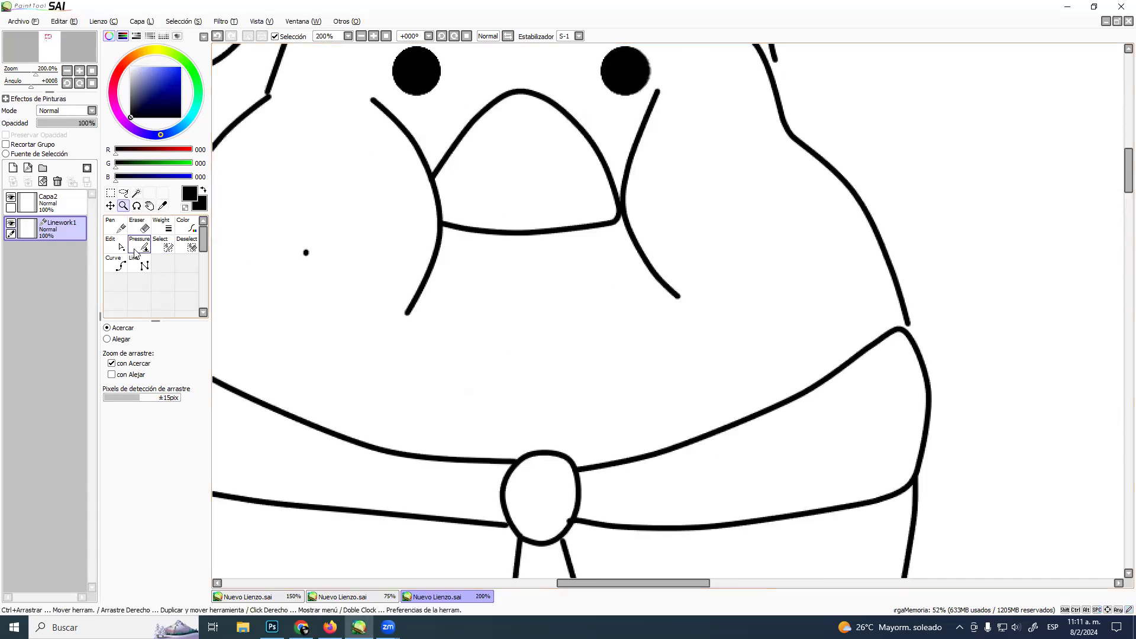
click(116, 264)
click(466, 279)
click(503, 289)
click(573, 286)
double_click(603, 274)
Draw a short arched wrinkle above the snout, between the two eyes
scroll(553, 314, up, 3)
click(504, 213)
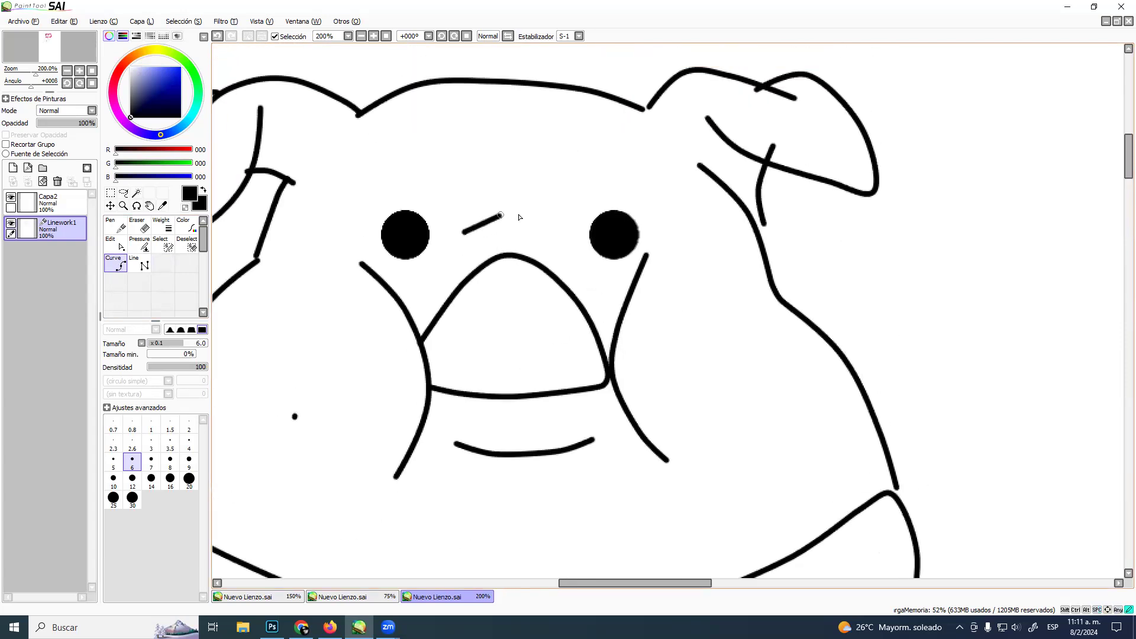
click(554, 234)
Draw the left nostril as a closed slanted oval inside the snout
click(482, 295)
click(452, 328)
click(448, 359)
click(471, 356)
click(491, 327)
click(499, 301)
click(496, 292)
double_click(482, 295)
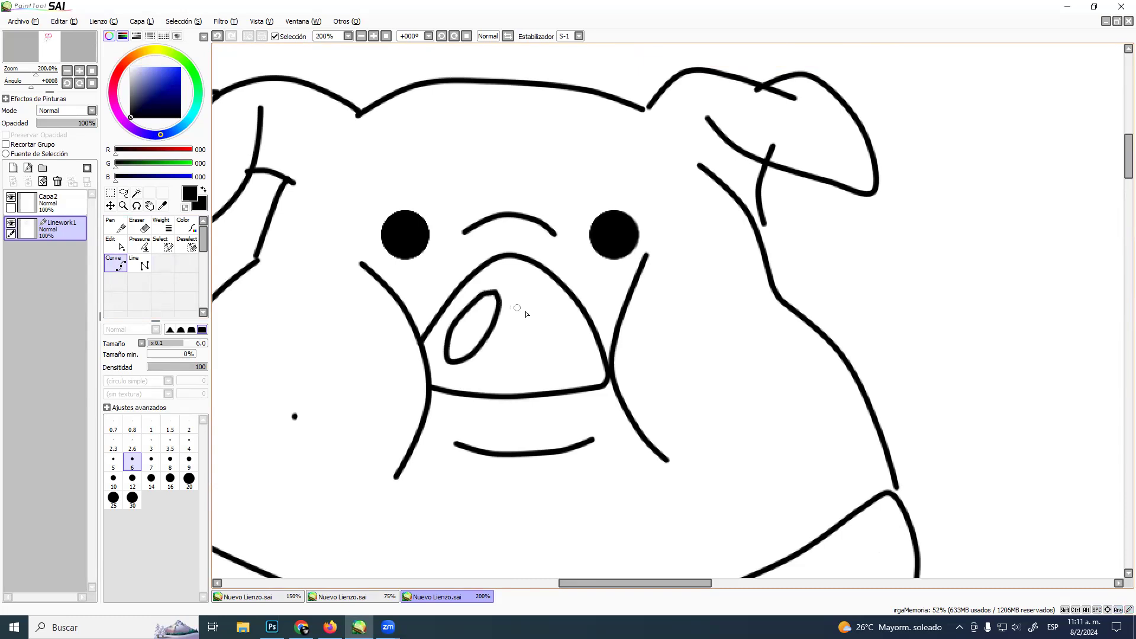
Draw the right nostril as a closed oval slanting opposite to the left one
click(525, 329)
click(560, 360)
click(582, 355)
click(574, 318)
click(535, 286)
click(522, 295)
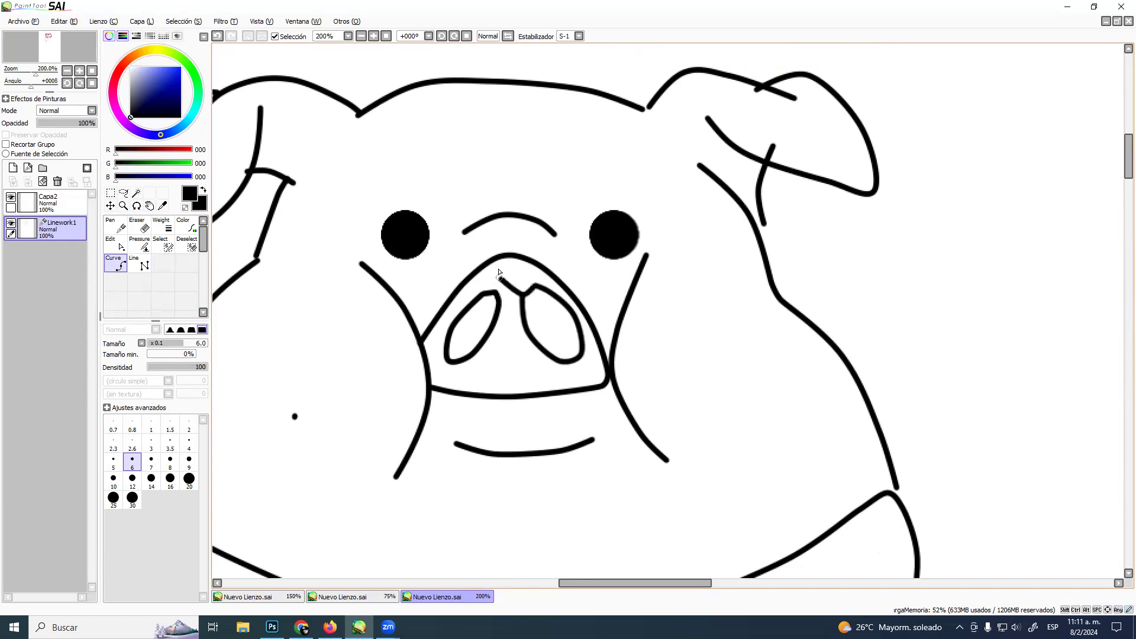
key(Return)
Reshape the left ear's inner fold and outer edge, and bend the head line beneath it, by editing control points
drag(487, 265, 625, 301)
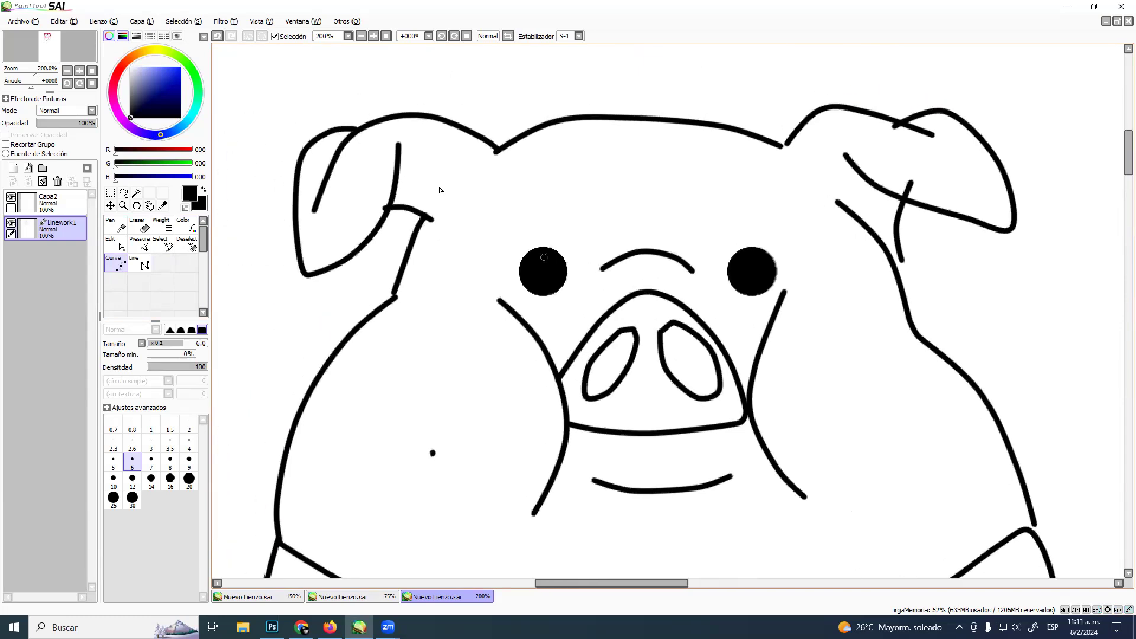
click(123, 248)
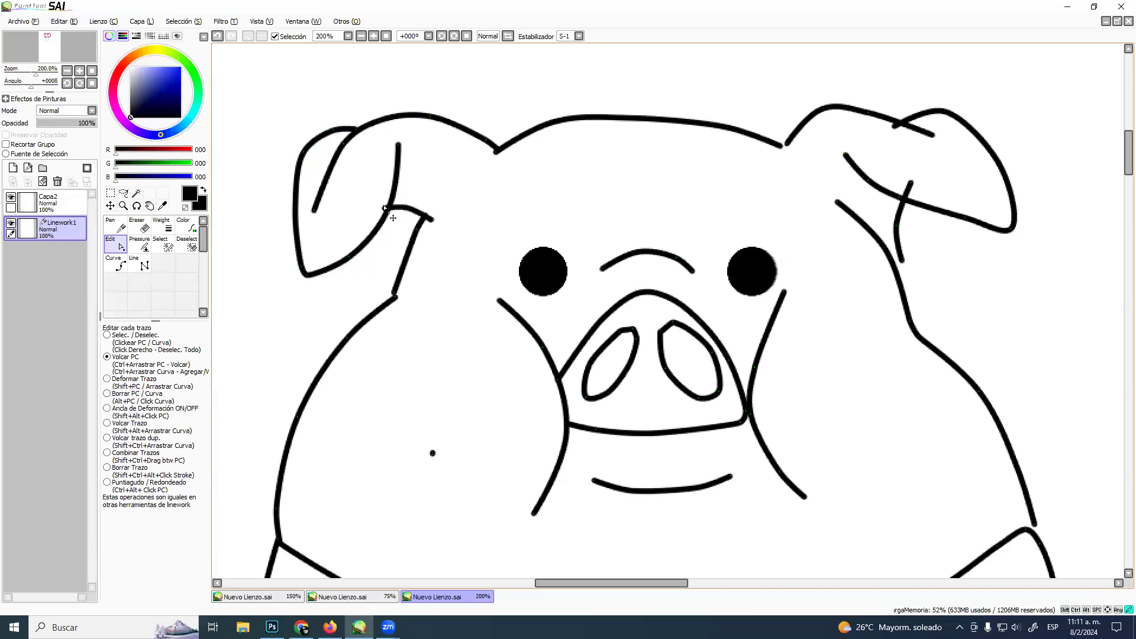
drag(420, 231, 416, 237)
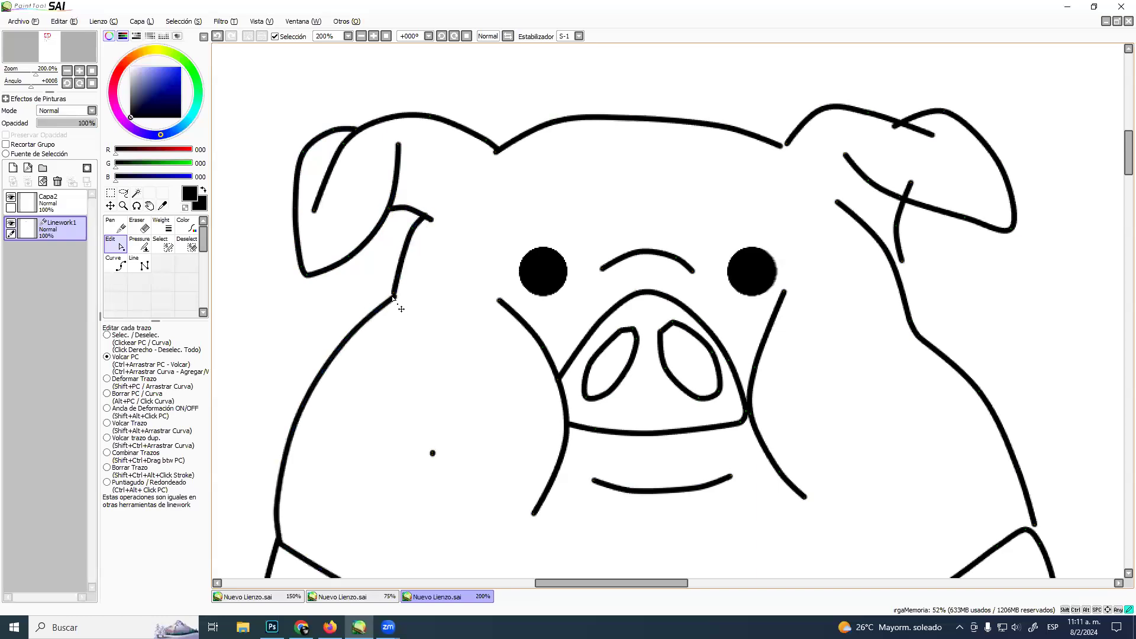
mouse_move(314, 210)
mouse_down()
mouse_move(316, 232)
mouse_move(324, 188)
mouse_up()
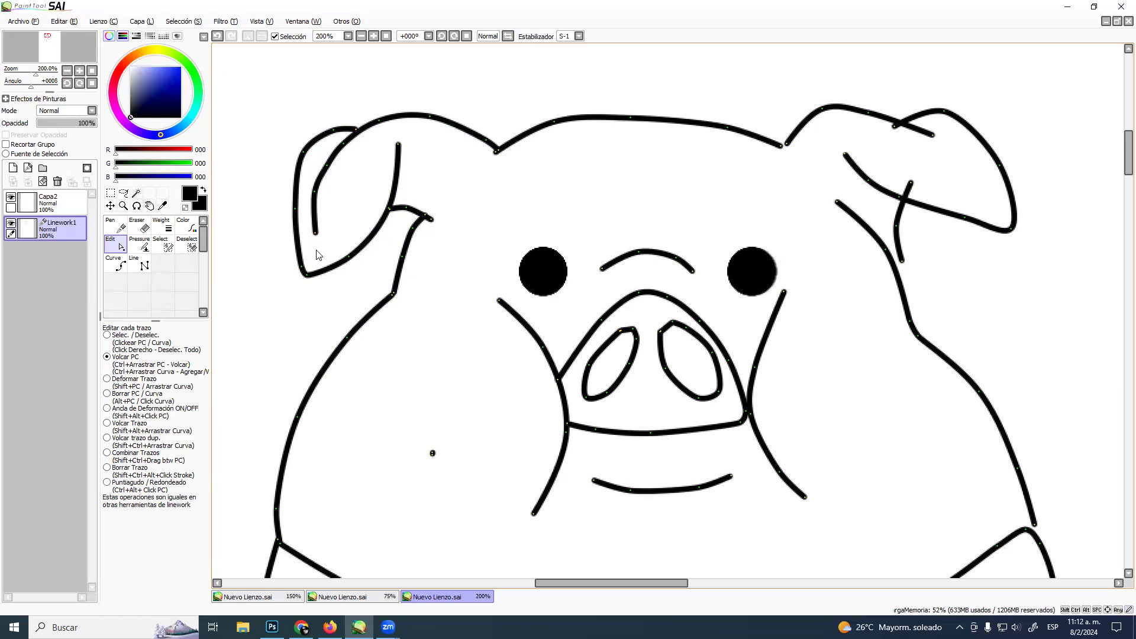
drag(330, 168, 290, 205)
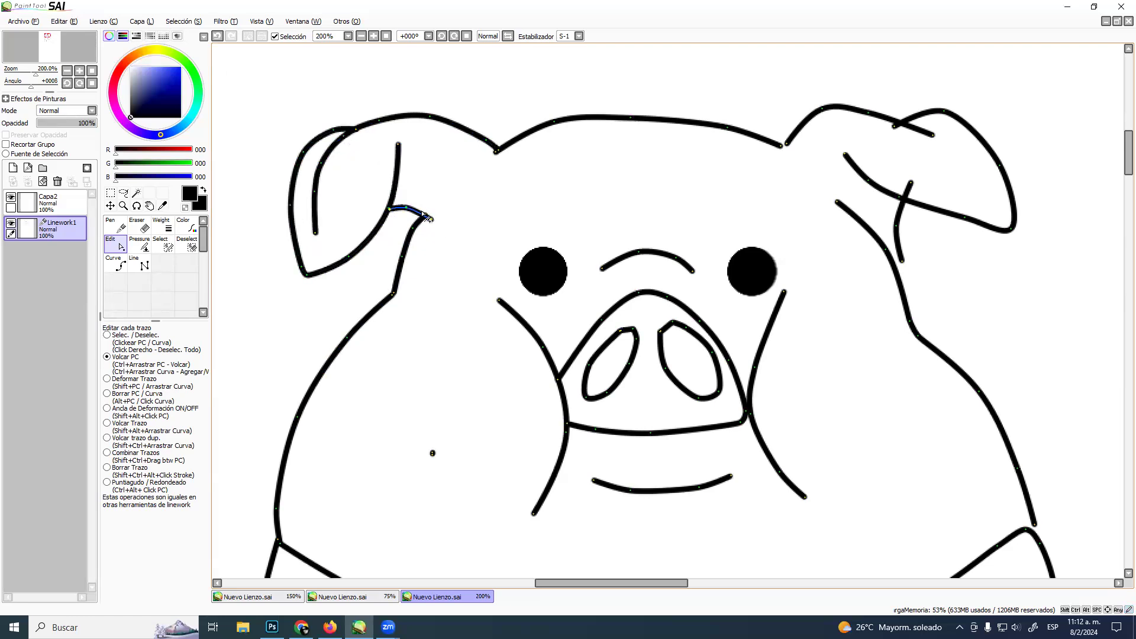
Arch the top head line higher and adjust the right ear's curves so they meet the head and ear outlines
drag(630, 119, 635, 110)
drag(779, 145, 676, 226)
drag(726, 178, 721, 181)
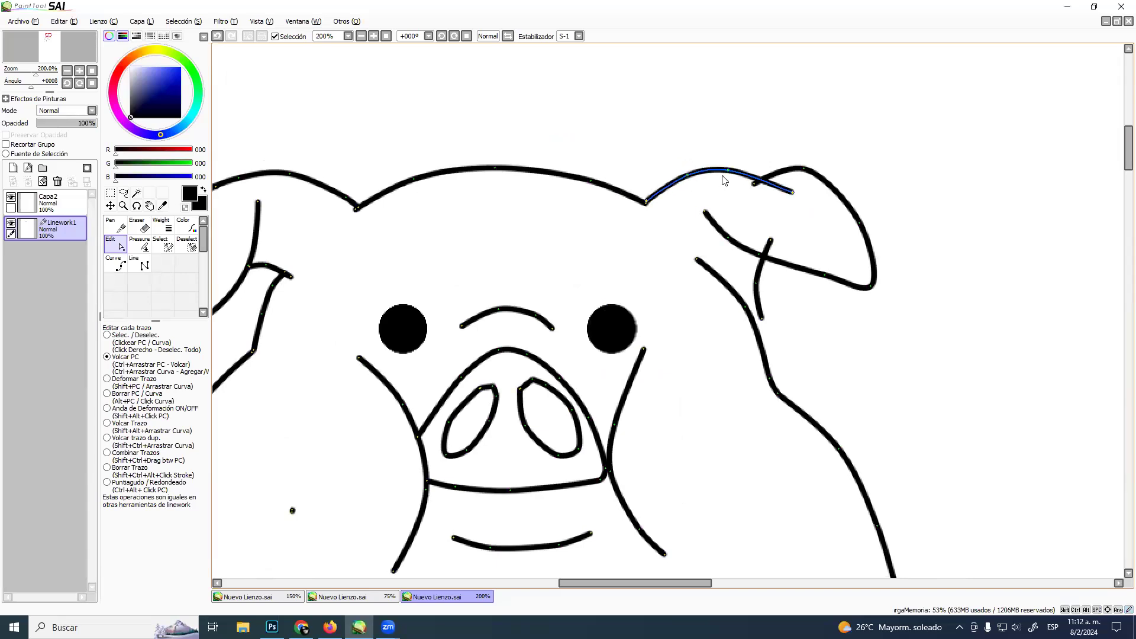
drag(734, 167, 794, 196)
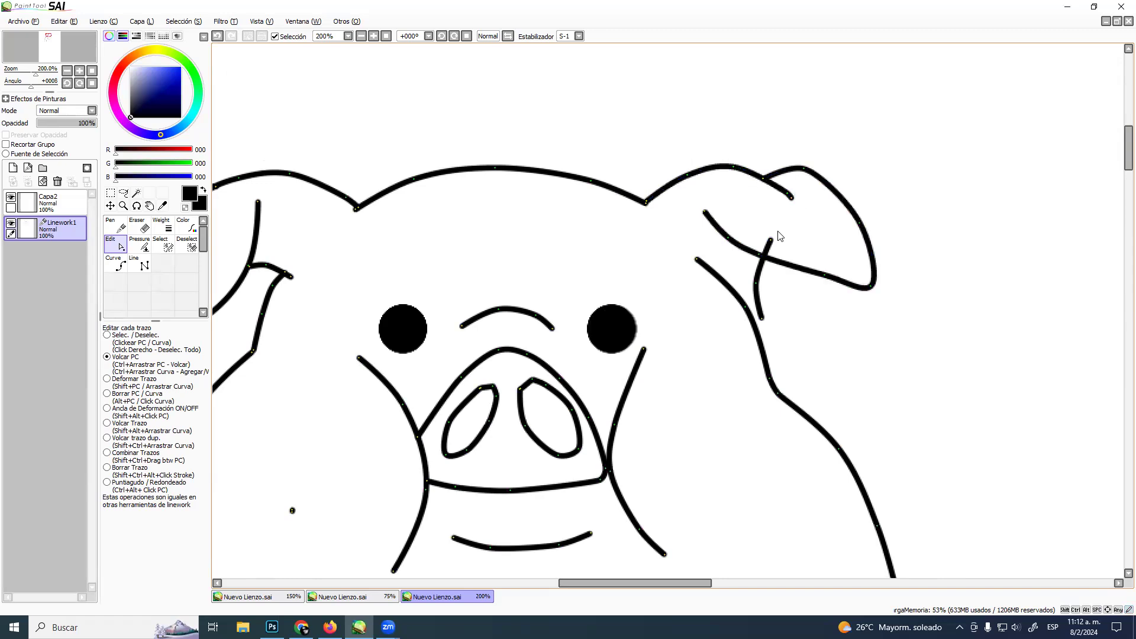
drag(771, 240, 764, 258)
drag(764, 318, 757, 329)
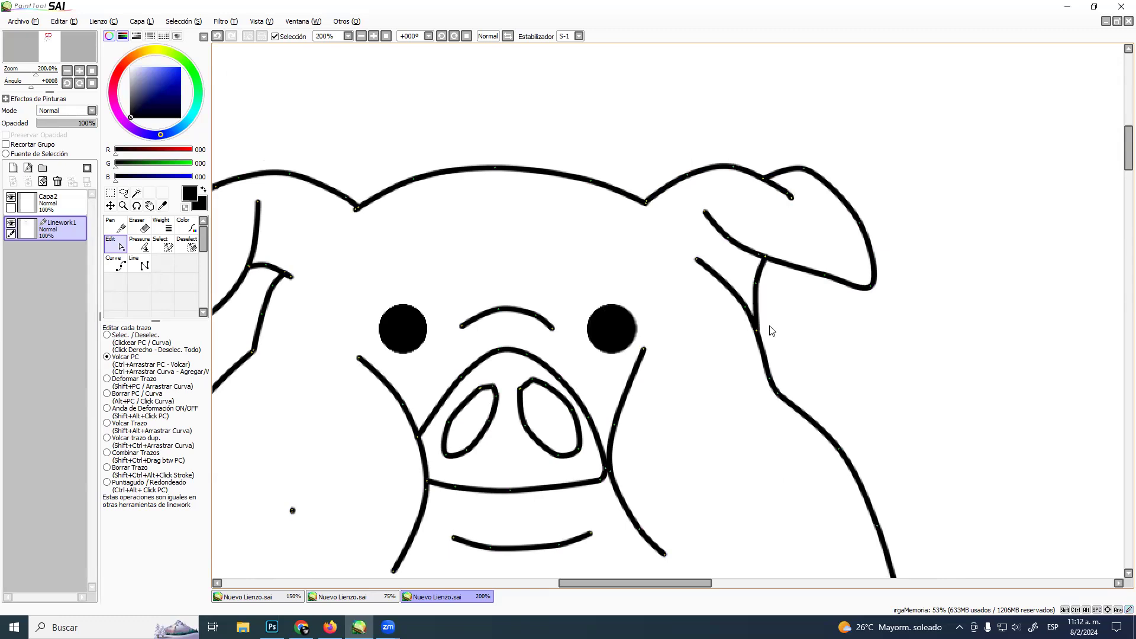
Move the control points of both nostril curves to adjust their shapes
key(space)
drag(724, 231, 802, 129)
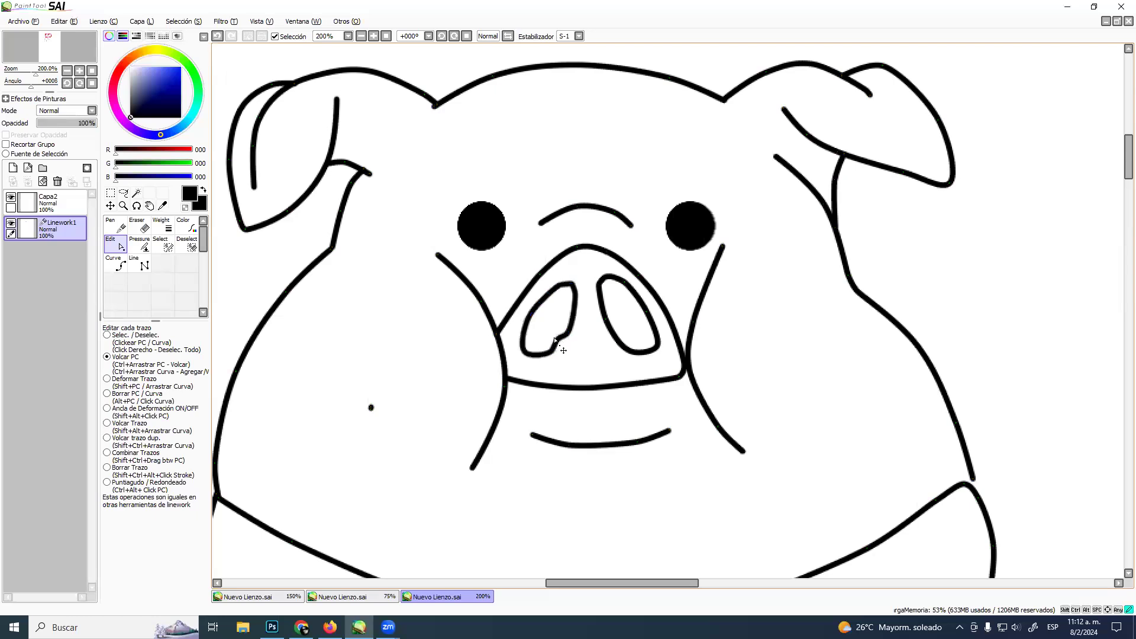
drag(550, 342, 521, 354)
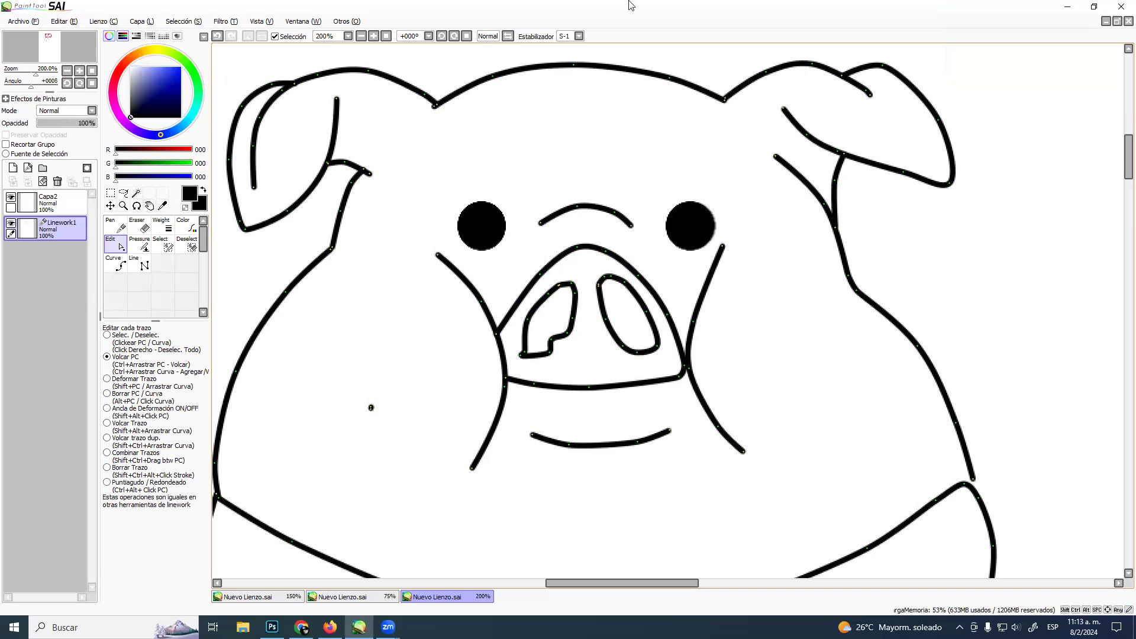
Reduce the drawing window from full screen and minimise the browser window behind it, keeping the drawing open over the desktop
click(1093, 6)
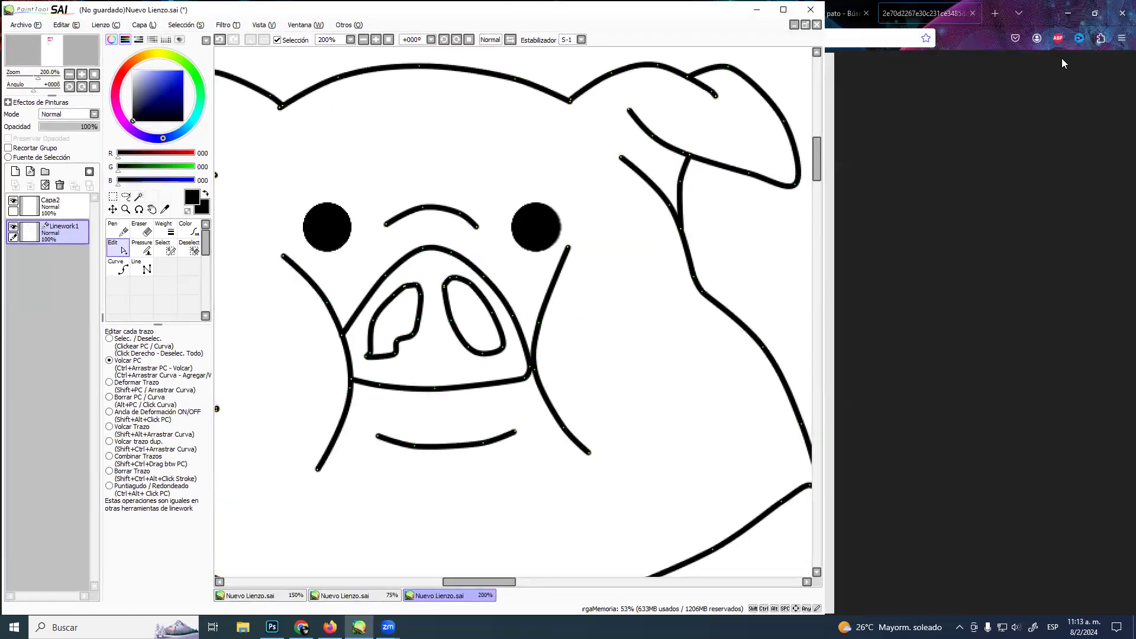
click(1068, 13)
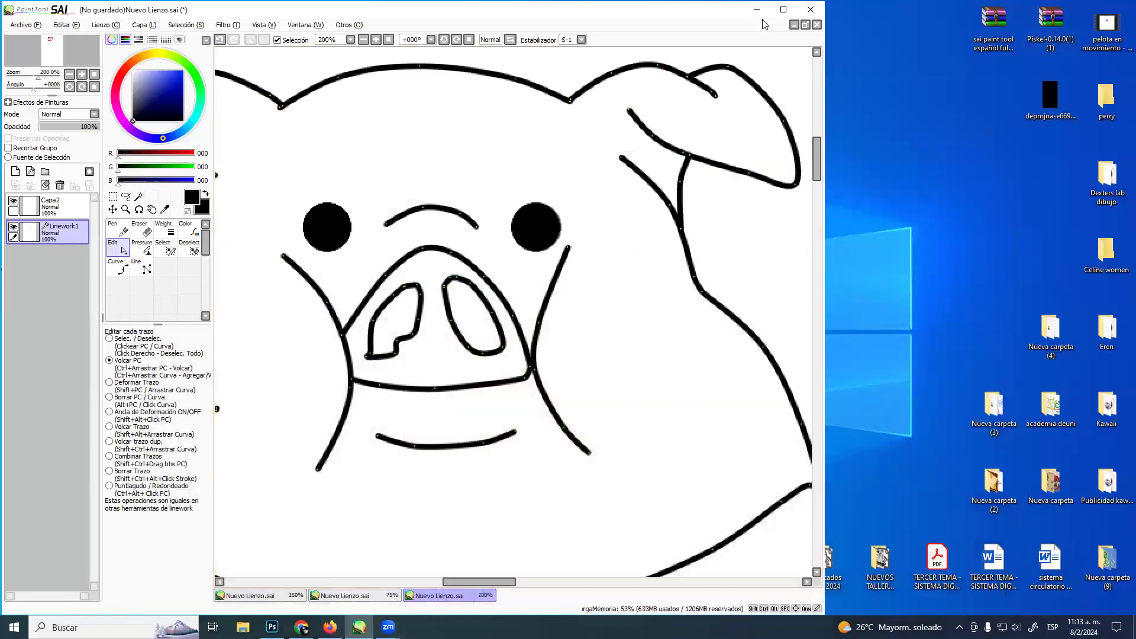
click(757, 10)
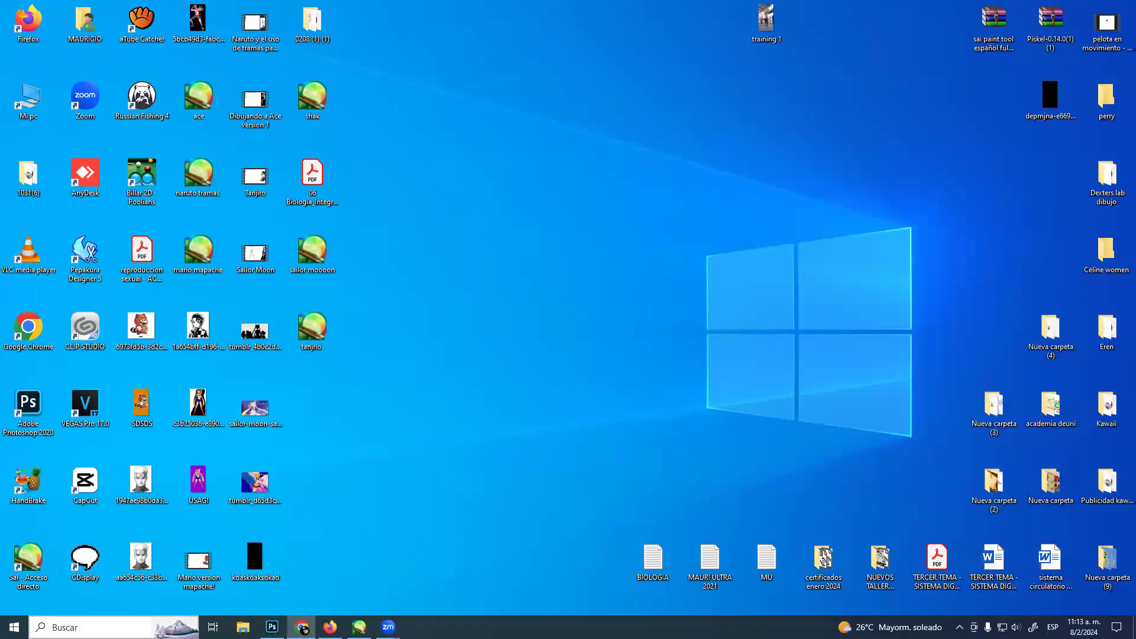
click(359, 627)
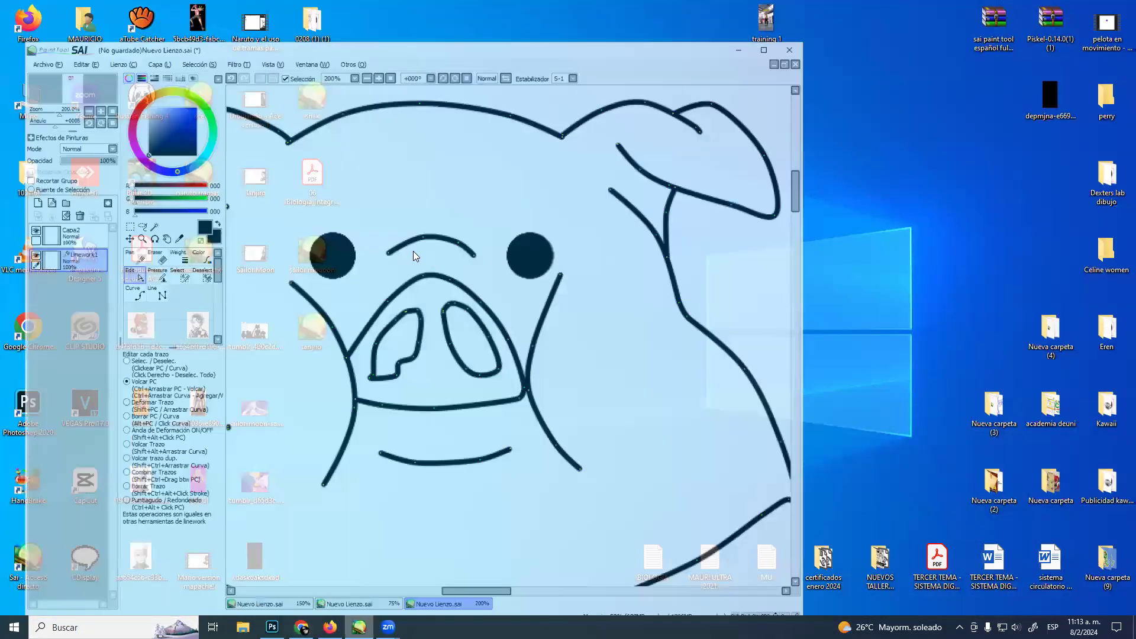
Make Capa2 the active layer, check the fork character document and return to the pig drawing
click(54, 204)
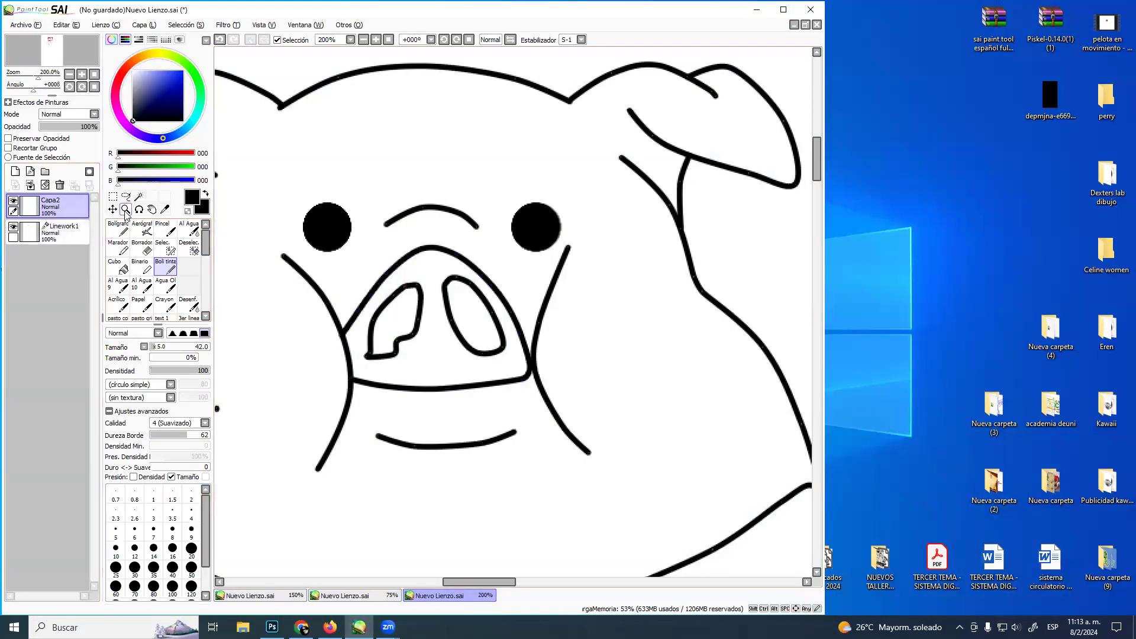
click(362, 596)
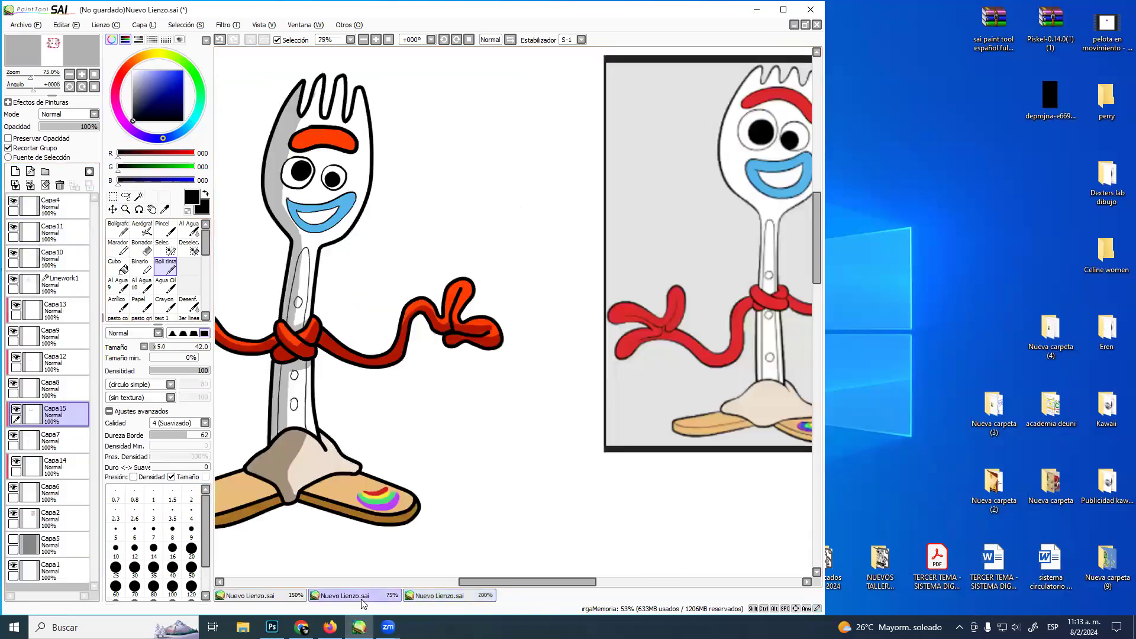
click(473, 597)
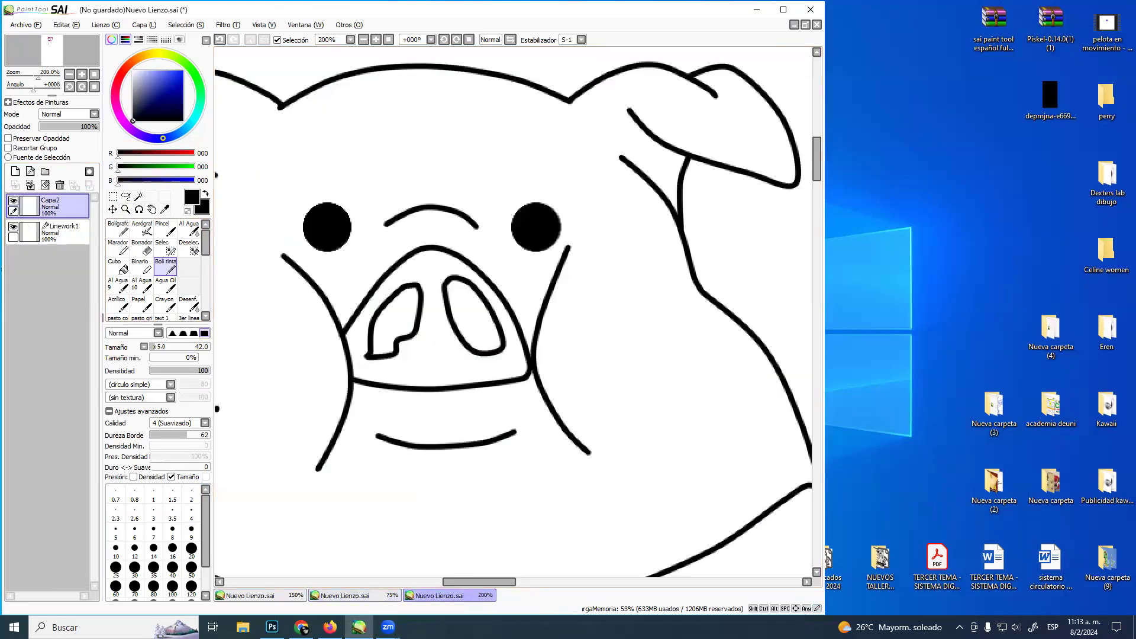
Open the pig reference image from the desktop in ACDSee Quick View and enlarge it to fill the viewer
click(301, 627)
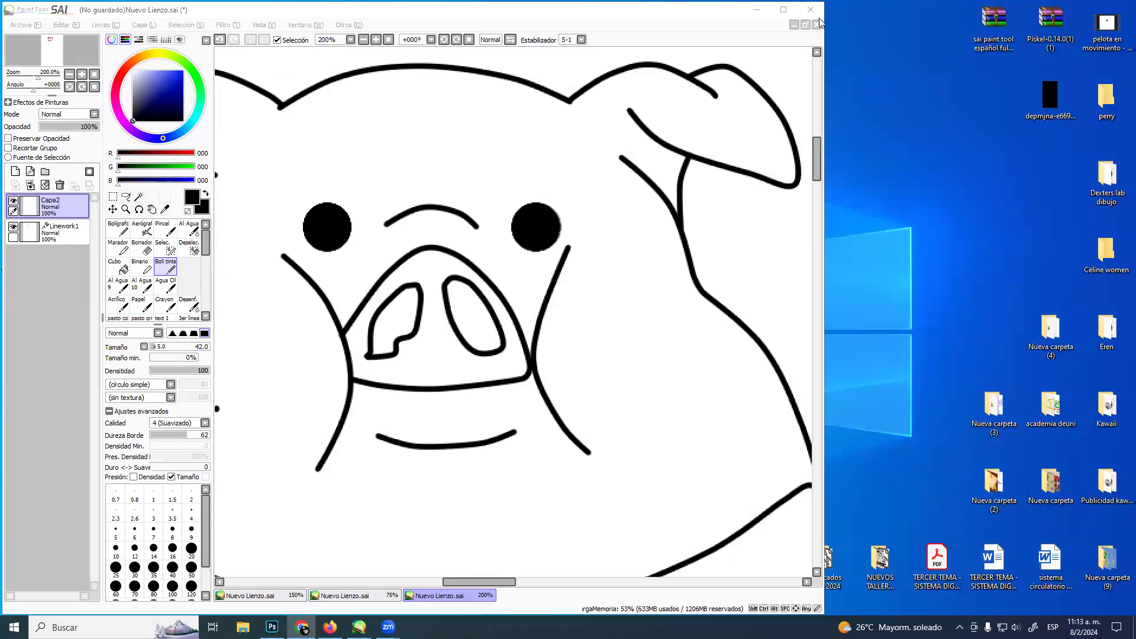
click(756, 10)
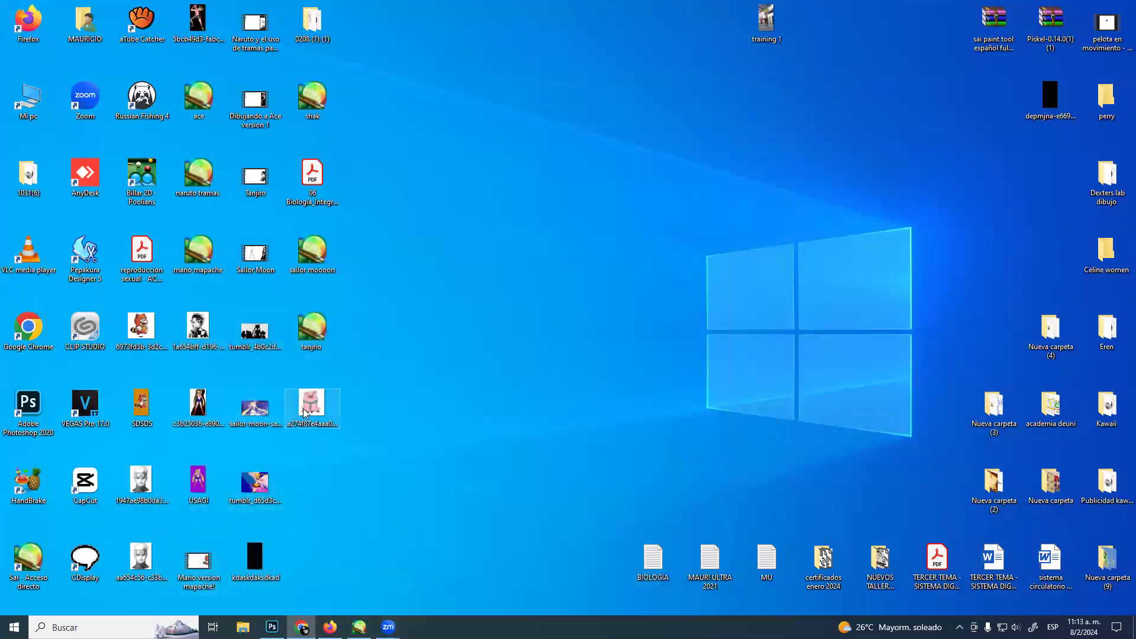
click(306, 413)
click(413, 340)
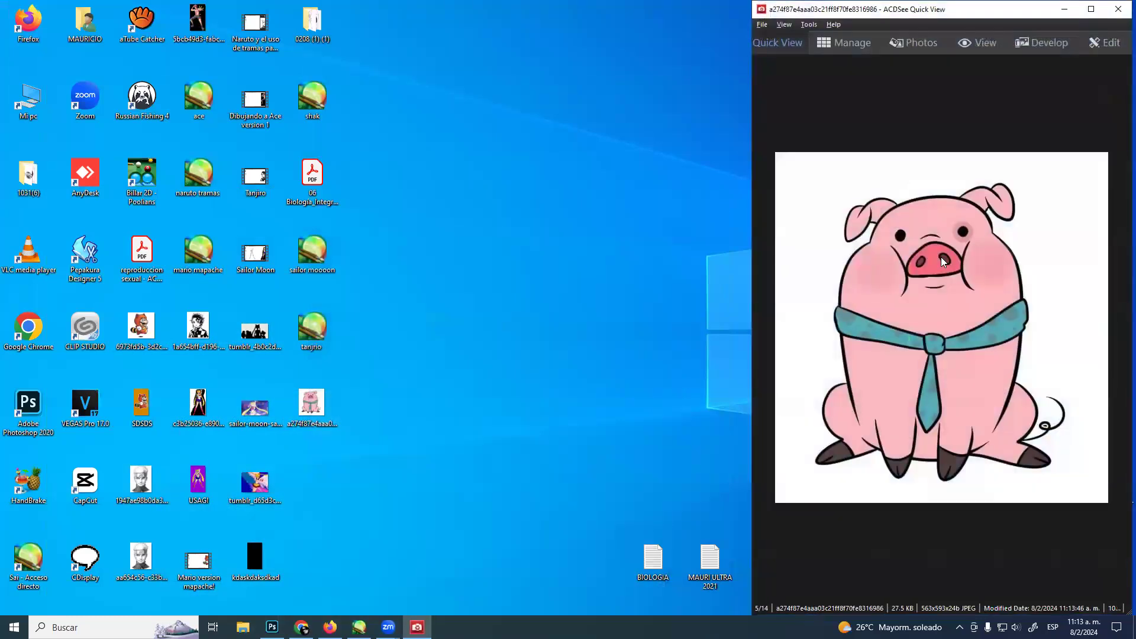
scroll(940, 257, up, 1)
drag(932, 317, 959, 316)
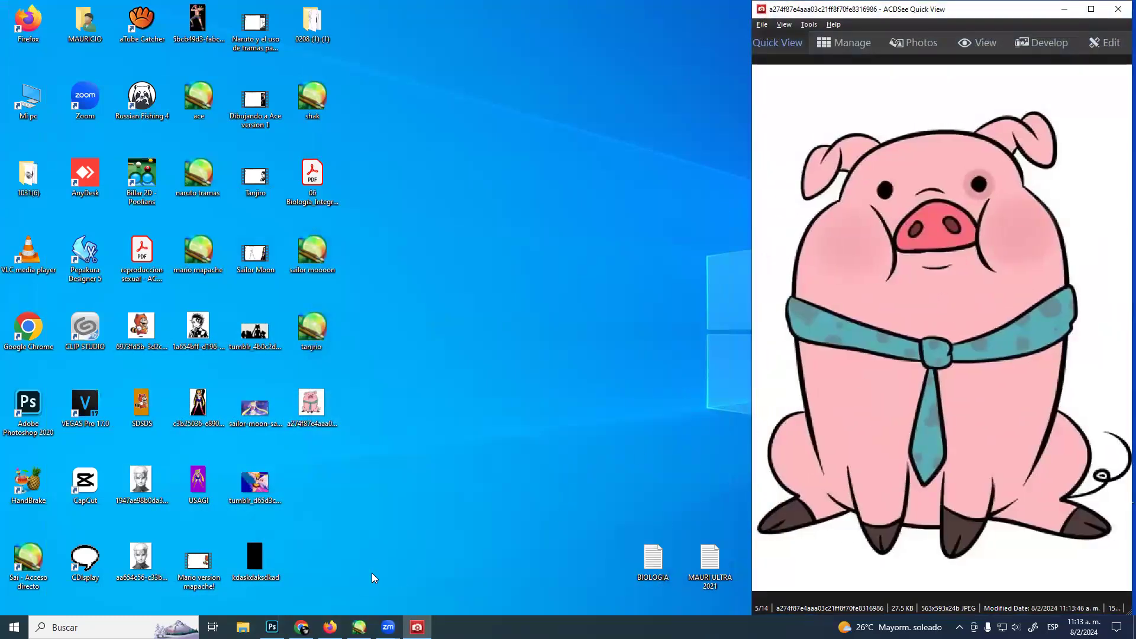
Return to PaintTool SAI and narrow its window so it sits side by side with the pig reference image
click(359, 627)
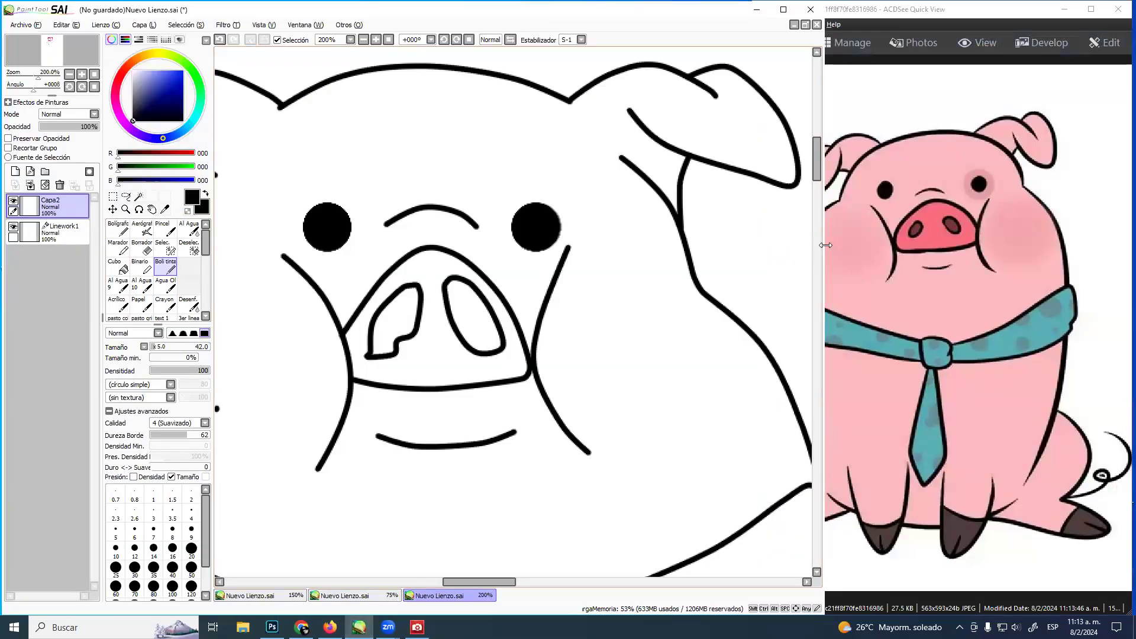
drag(825, 245, 751, 248)
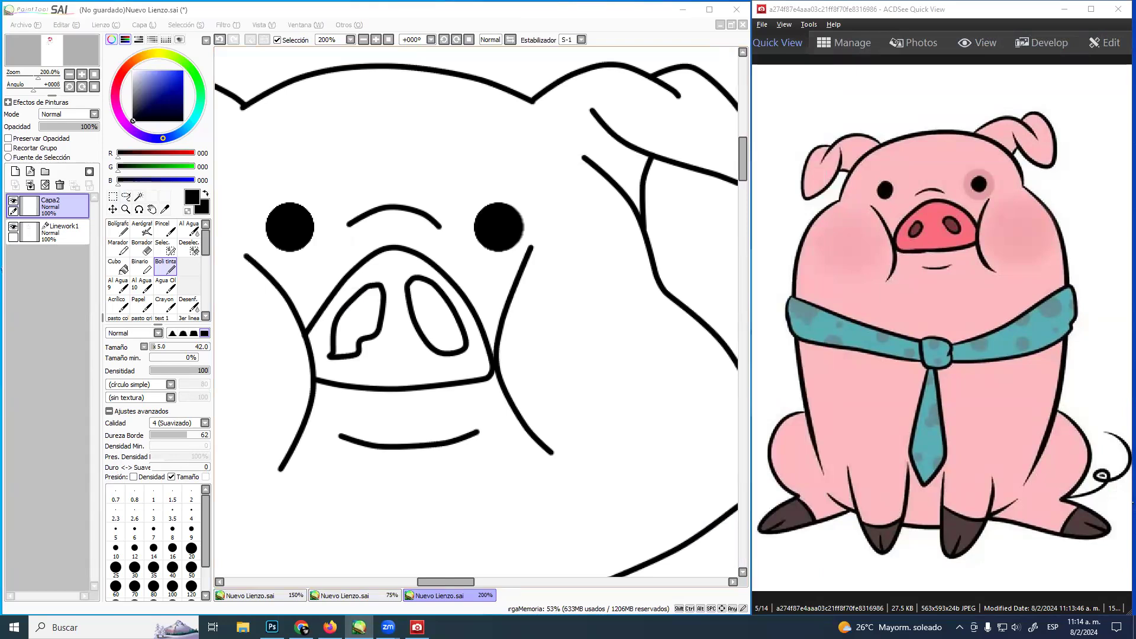
click(290, 201)
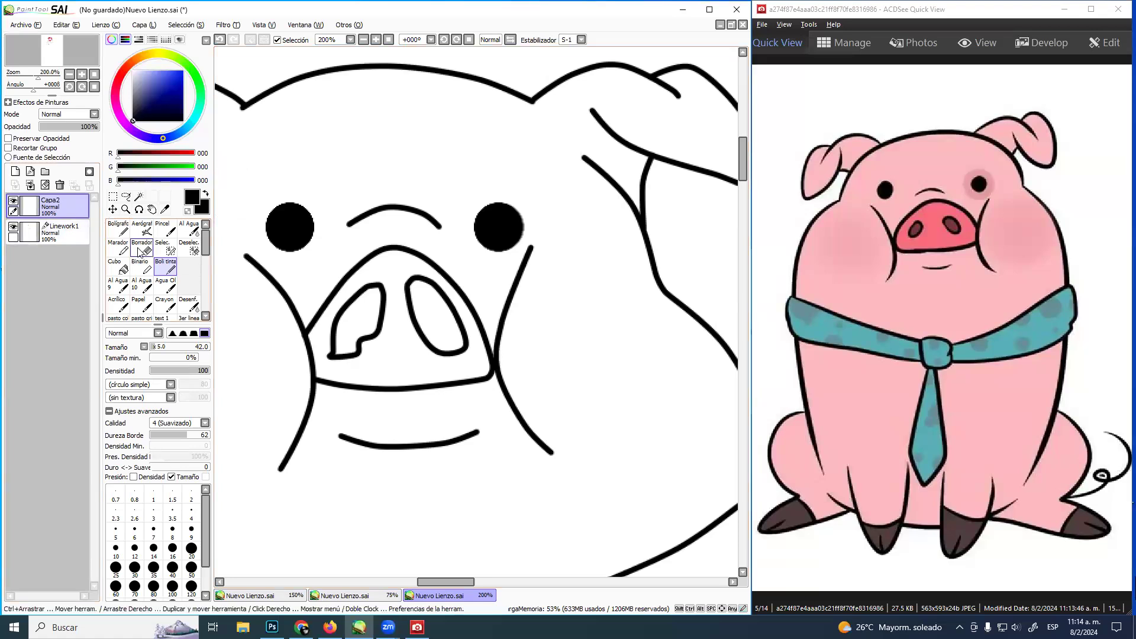
On Linework1, smooth the left nostril's misshapen outline and taper both ends of the wrinkle above the snout with the Pressure tool
click(70, 232)
mouse_move(362, 343)
mouse_down()
mouse_move(376, 354)
mouse_move(341, 354)
mouse_move(327, 340)
mouse_up()
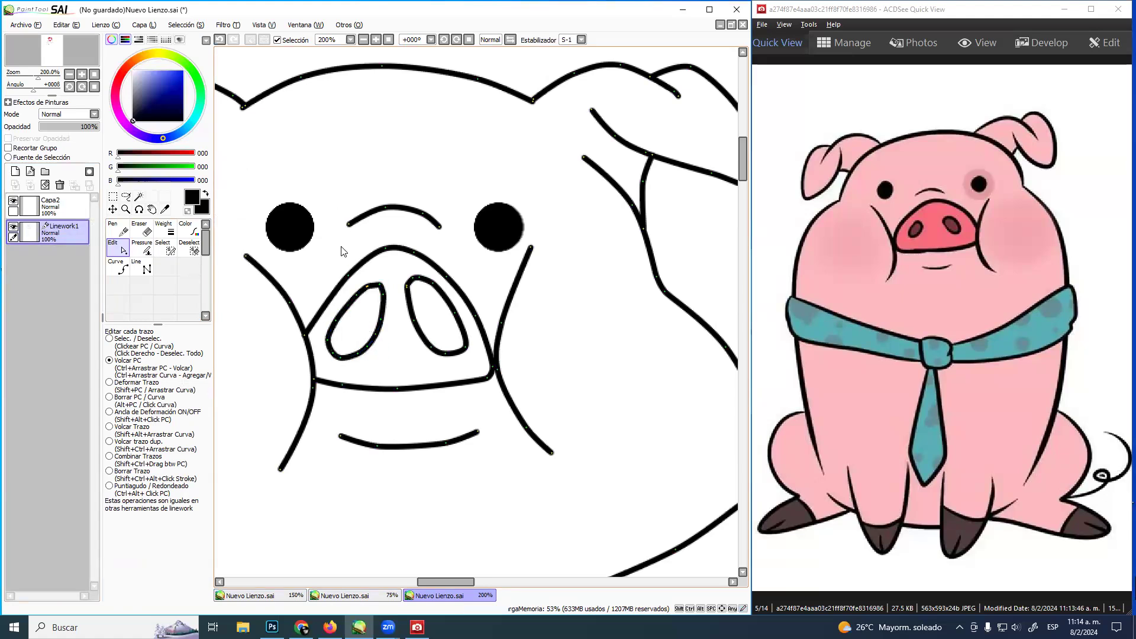
click(142, 247)
drag(348, 225, 321, 215)
drag(439, 226, 340, 240)
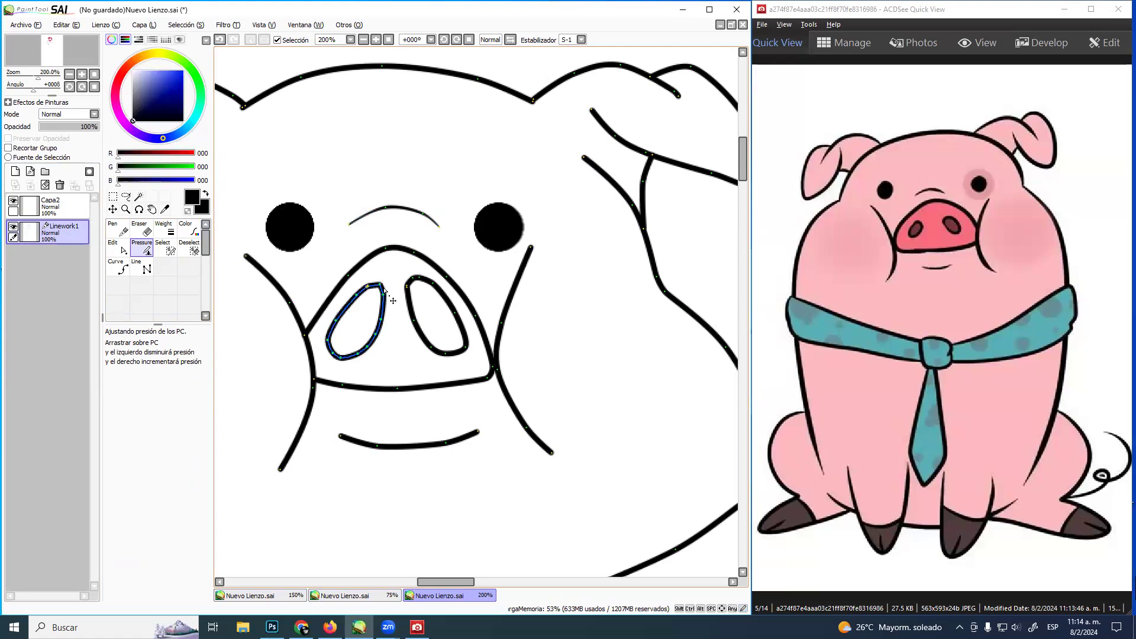
Taper the free ends of both cheek creases beside the snout and of the mouth line
drag(357, 375, 418, 345)
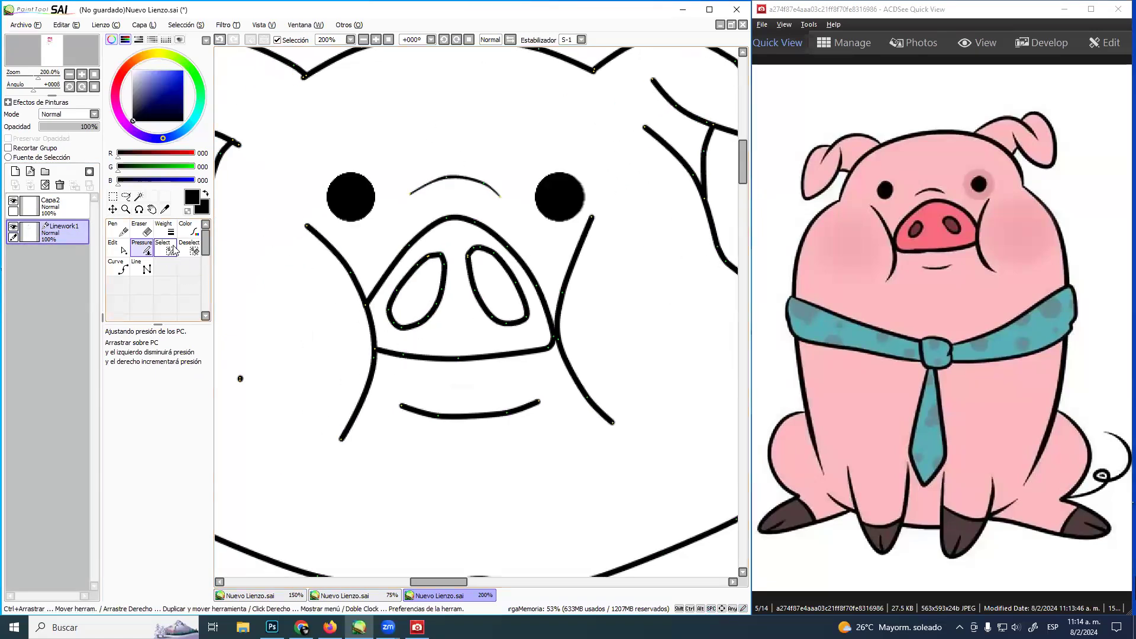
drag(306, 226, 219, 194)
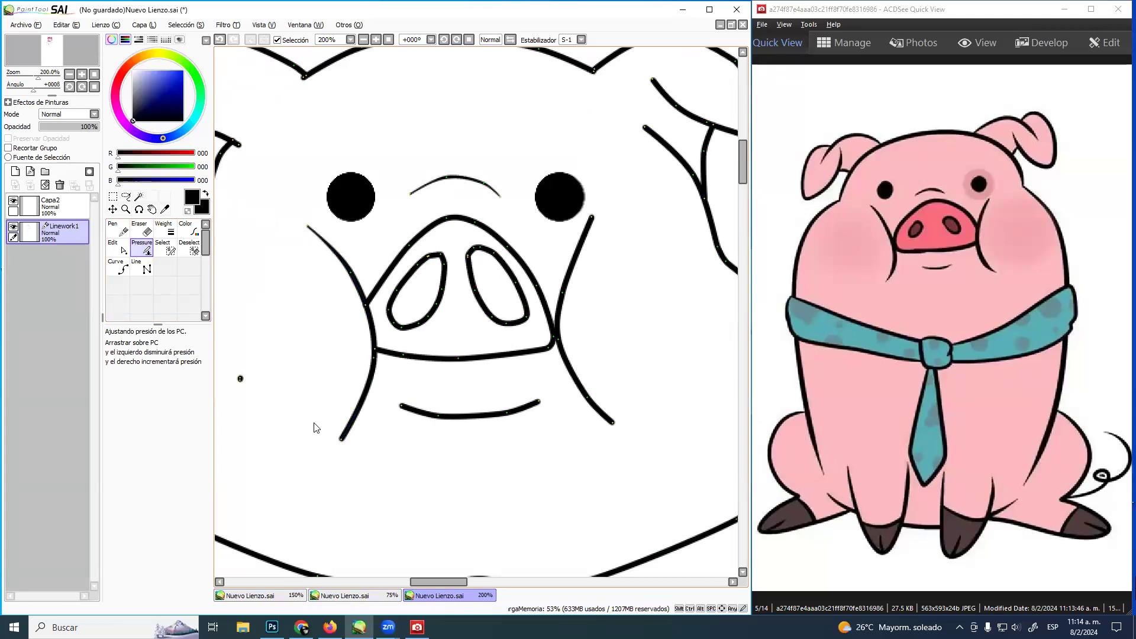
drag(342, 439, 226, 449)
drag(593, 218, 578, 143)
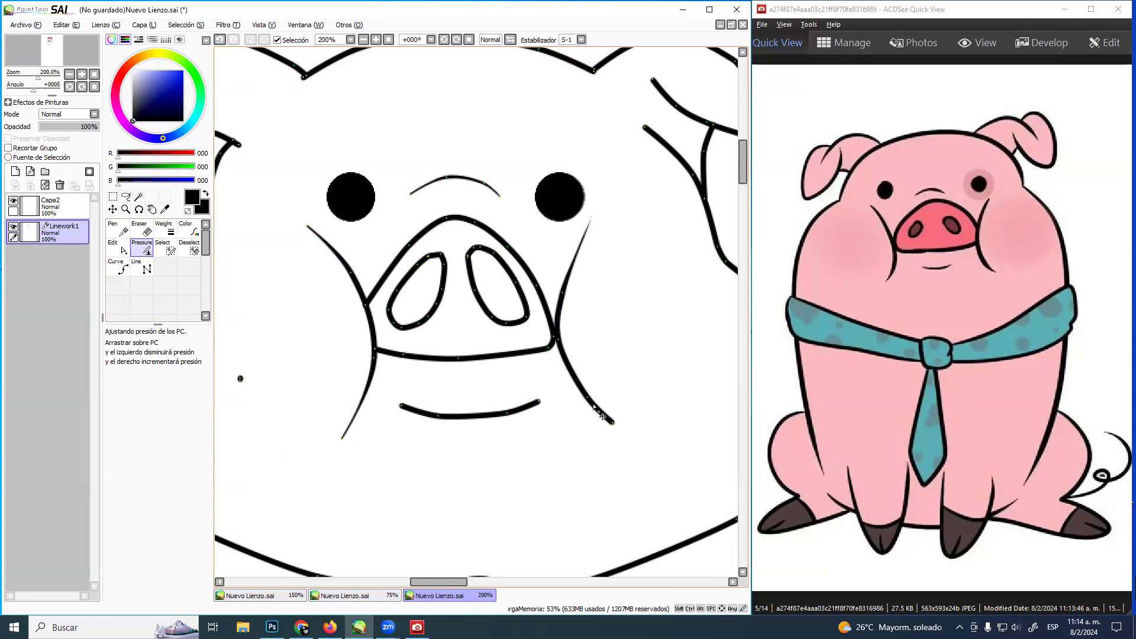
mouse_move(613, 422)
mouse_down()
mouse_move(495, 436)
mouse_move(507, 398)
mouse_move(412, 404)
mouse_move(271, 355)
mouse_up()
Taper the free ends of the left ear's lines with the Pressure tool
mouse_move(322, 206)
mouse_down()
mouse_move(453, 277)
mouse_move(491, 269)
mouse_up()
drag(295, 223, 227, 248)
mouse_move(378, 145)
mouse_down()
mouse_move(264, 127)
mouse_move(263, 150)
mouse_up()
mouse_move(408, 207)
mouse_down()
mouse_move(299, 180)
mouse_move(406, 212)
mouse_move(326, 223)
mouse_up()
Taper the free ends of the right ear's fold and contour lines
key(space)
drag(526, 339, 353, 242)
drag(486, 233, 292, 324)
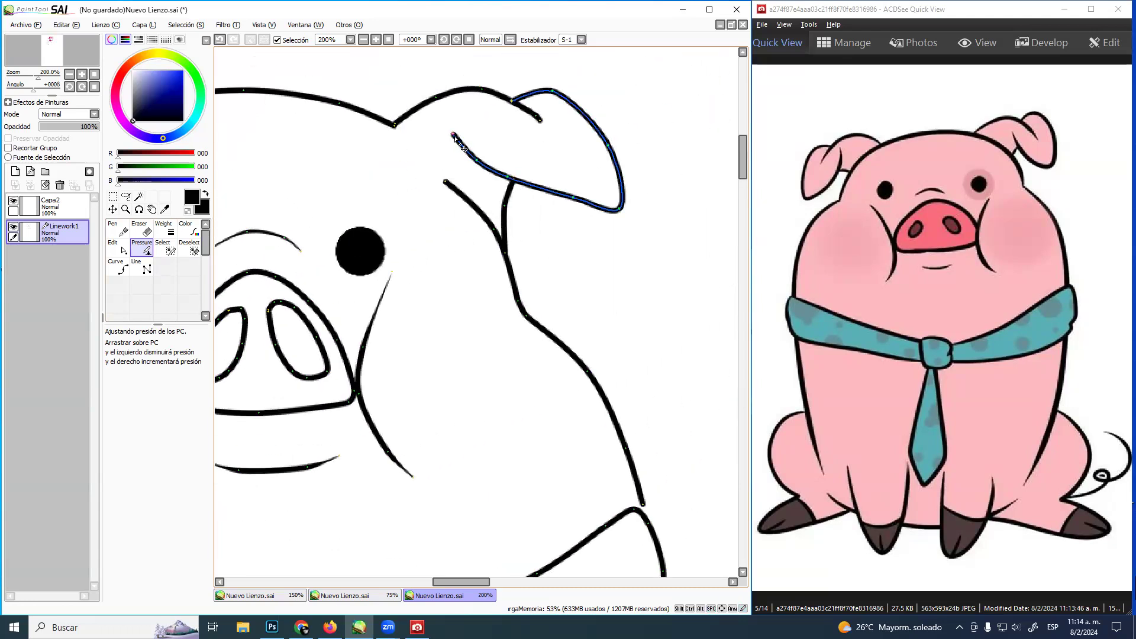
drag(453, 136, 368, 139)
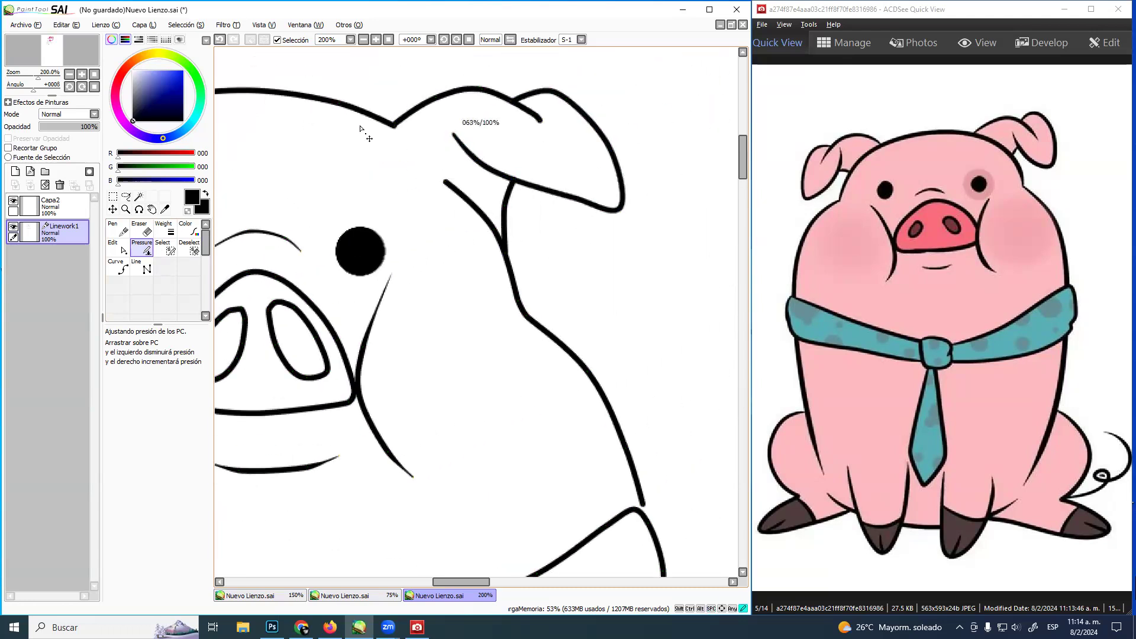
drag(447, 182, 296, 179)
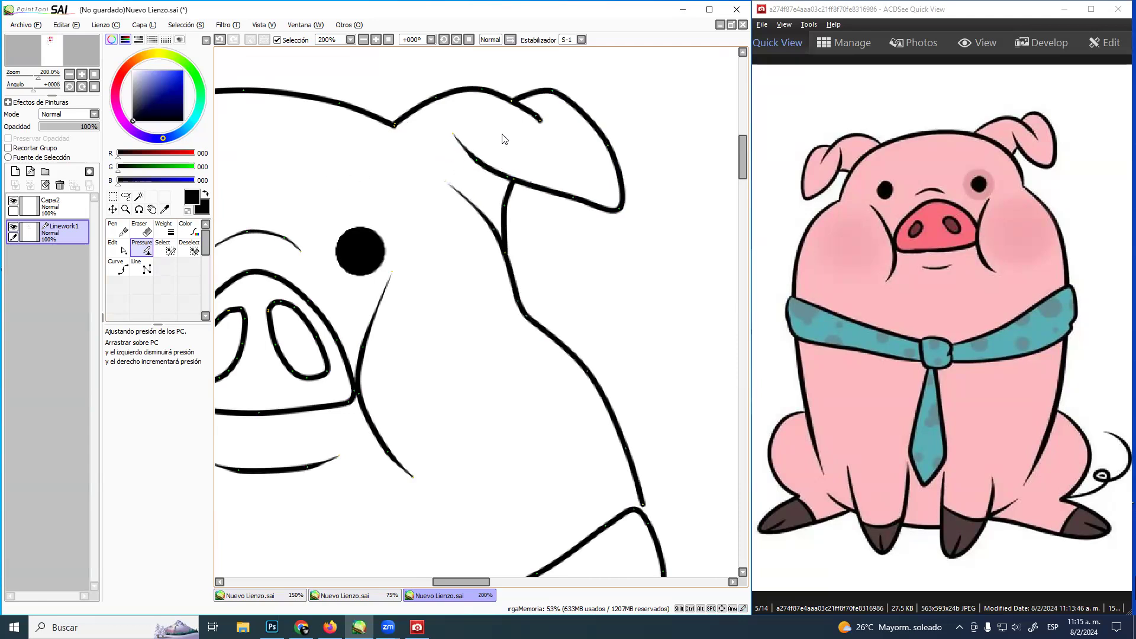
mouse_move(538, 121)
mouse_down()
mouse_move(413, 134)
mouse_move(529, 116)
mouse_move(383, 156)
mouse_up()
drag(510, 101, 387, 116)
Adjust the end points of the scarf and tie lines so they meet the outline of the knot
key(space)
mouse_move(416, 291)
mouse_down()
mouse_move(454, 197)
mouse_move(552, 170)
mouse_up()
drag(356, 380, 456, 233)
drag(416, 319, 505, 284)
drag(446, 224, 515, 254)
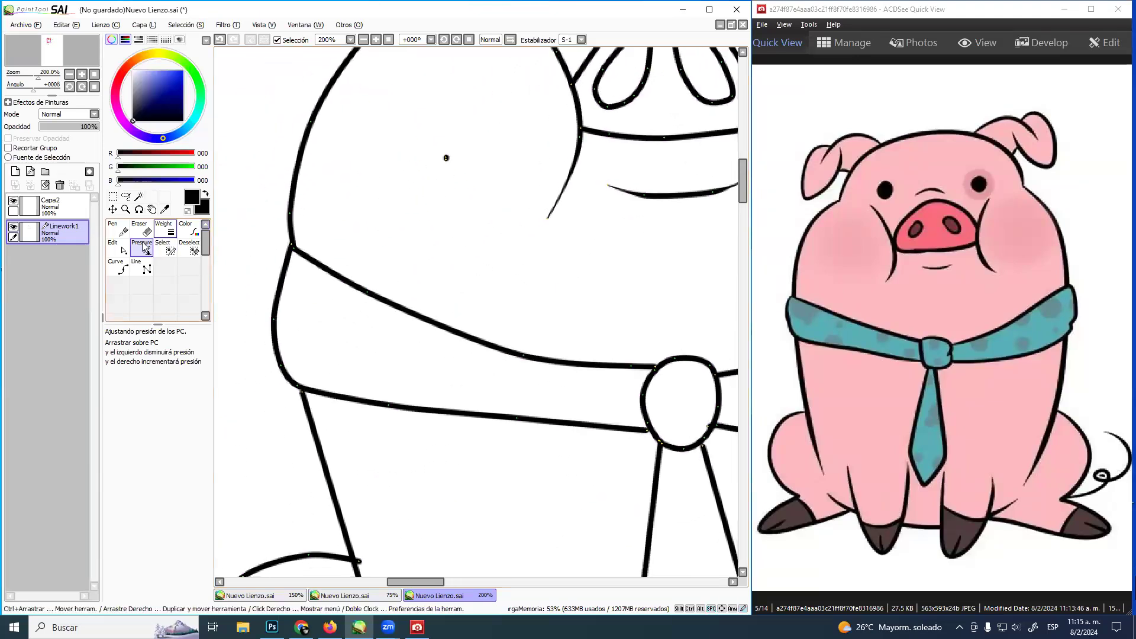
key(e)
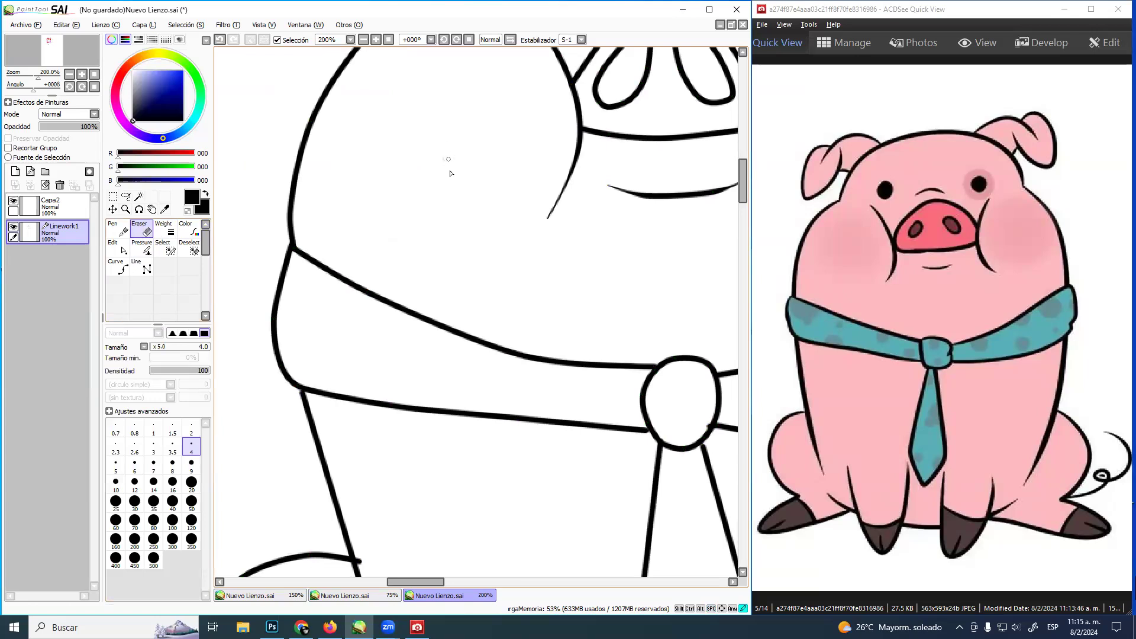
click(121, 231)
key(space)
drag(509, 362, 347, 260)
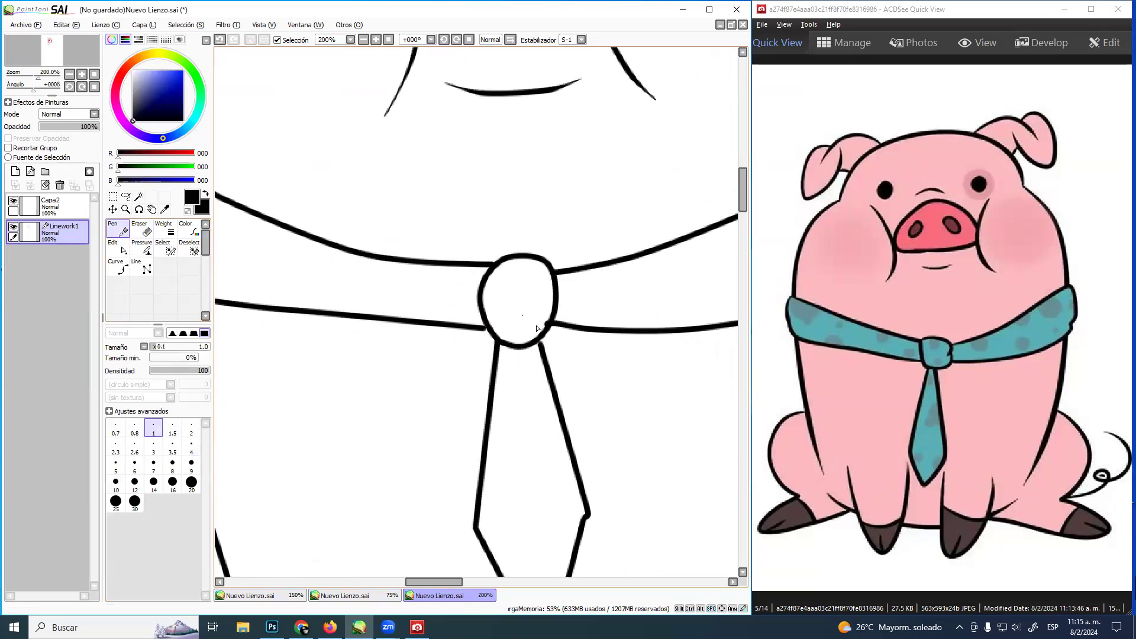
key(ctrl+z)
click(117, 247)
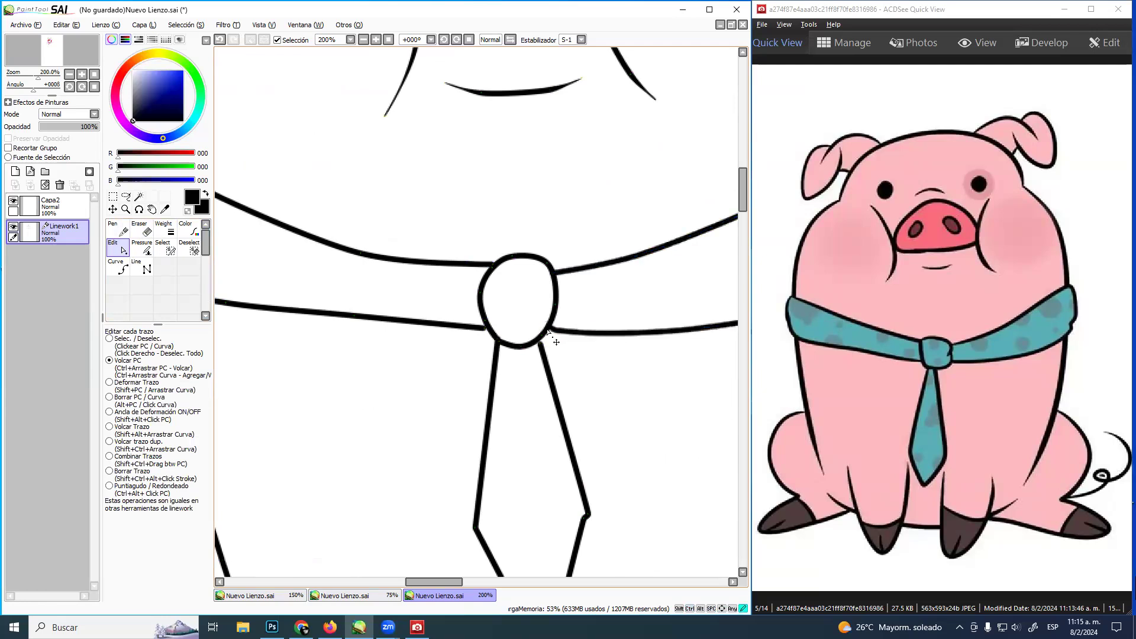
drag(541, 345, 539, 340)
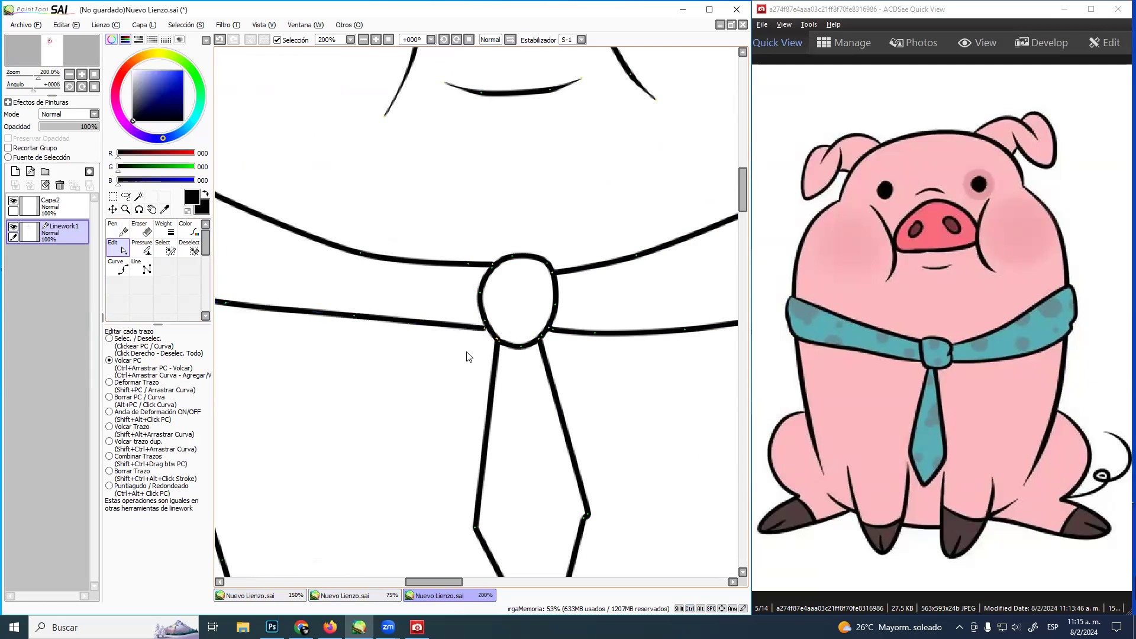
Close the gap between the right cheek line and the scarf's upper right corner using the linework Edit tool
click(125, 209)
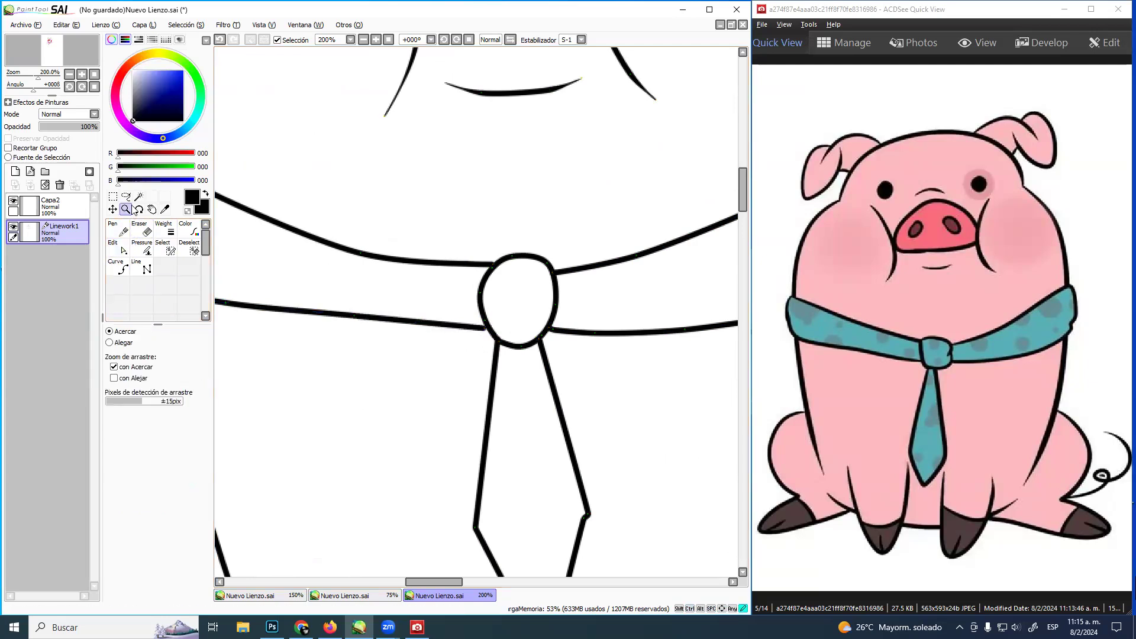
alt+click(506, 269)
alt+click(507, 296)
alt+click(506, 294)
drag(629, 247, 533, 309)
drag(534, 308, 555, 299)
alt+click(492, 317)
alt+click(492, 317)
alt+click(492, 317)
click(499, 289)
mouse_move(385, 352)
mouse_down()
mouse_move(506, 286)
mouse_move(472, 269)
mouse_move(456, 287)
mouse_up()
click(118, 247)
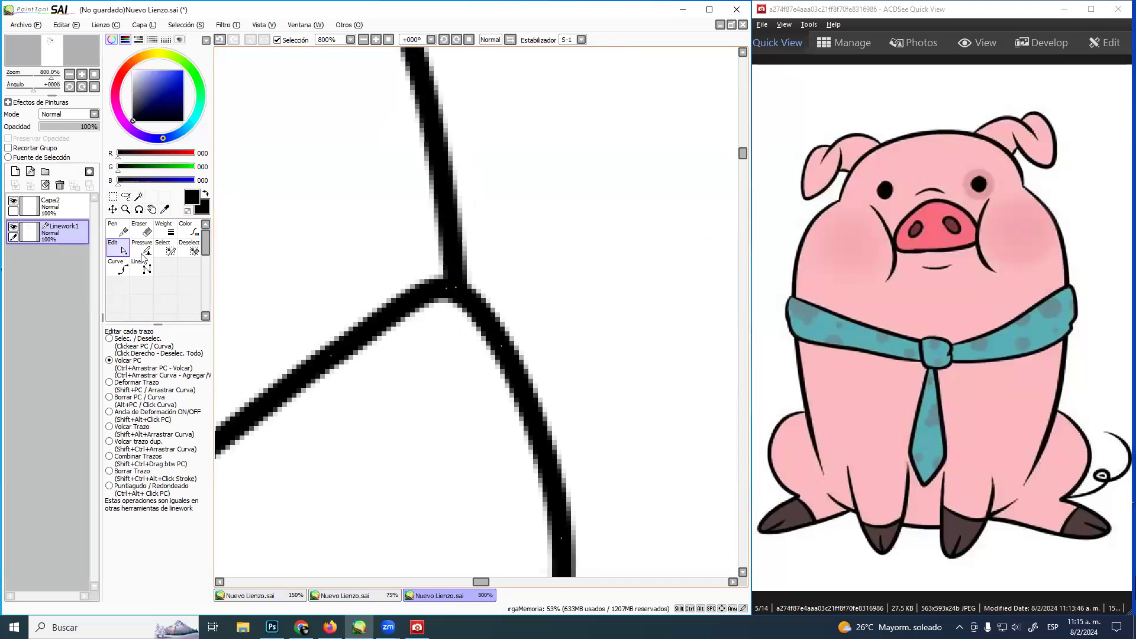
Taper the lower end of the body's right side line and the upper end of the right front leg's inner line
click(125, 210)
scroll(380, 291, down, 8)
drag(392, 317, 503, 302)
scroll(517, 362, down, 2)
drag(517, 363, 478, 258)
drag(510, 307, 531, 207)
click(517, 307)
click(515, 305)
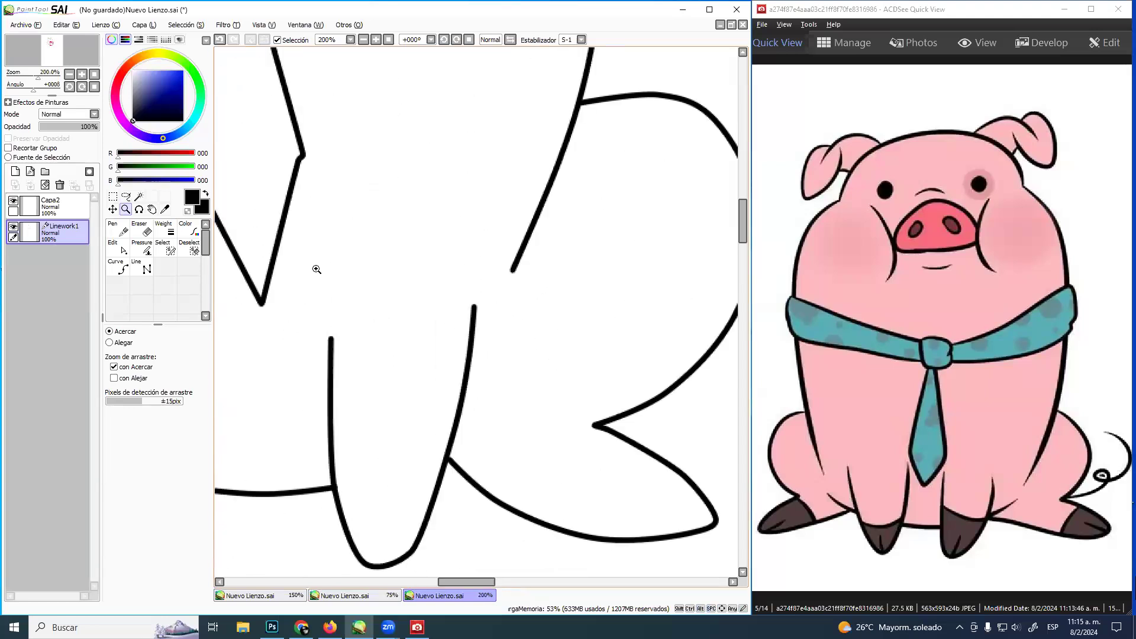
click(142, 247)
mouse_move(513, 272)
mouse_down()
mouse_move(431, 259)
mouse_move(406, 284)
mouse_move(494, 325)
mouse_up()
drag(452, 359, 281, 287)
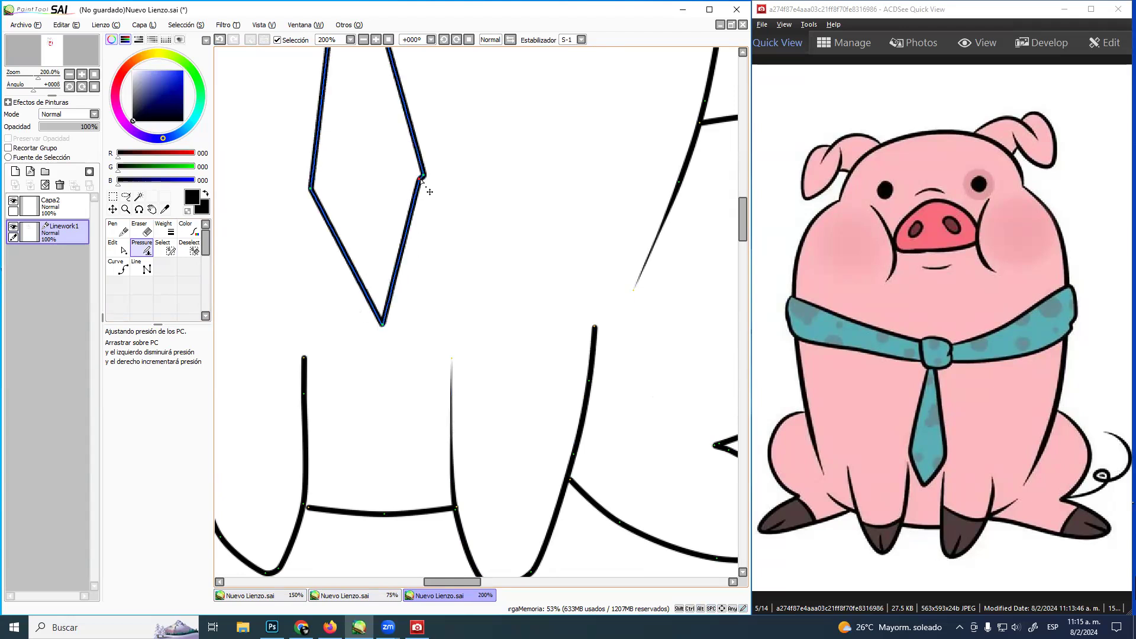
Remove the kink at the tie's right corner by repositioning its control point
click(118, 246)
mouse_move(424, 185)
mouse_down()
mouse_move(438, 196)
mouse_move(351, 225)
mouse_move(261, 284)
mouse_up()
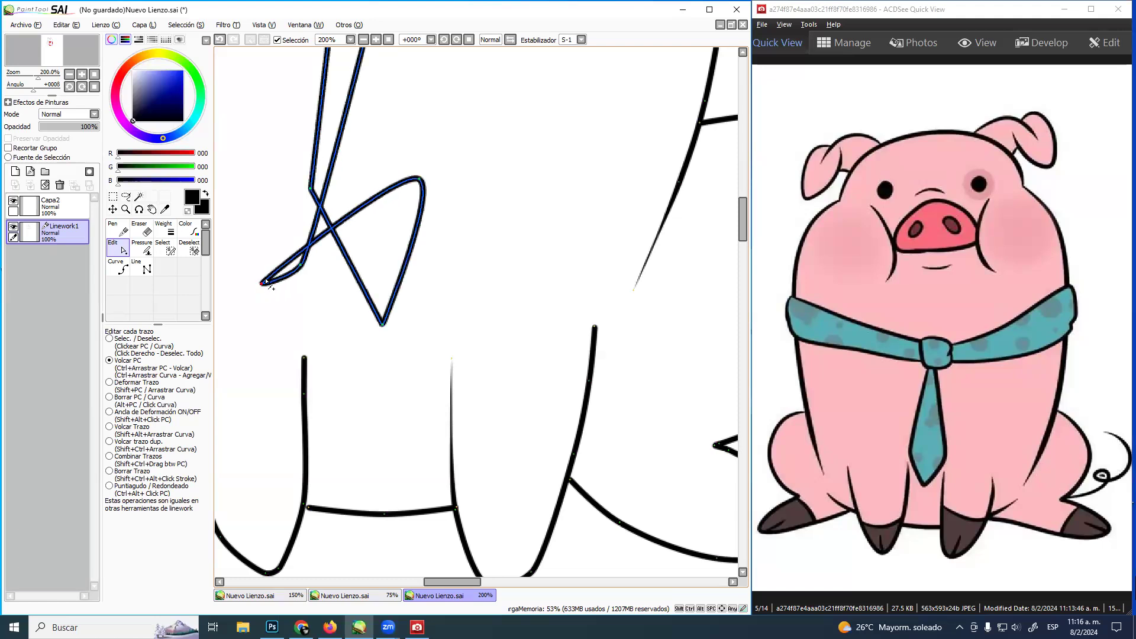
key(ctrl+z)
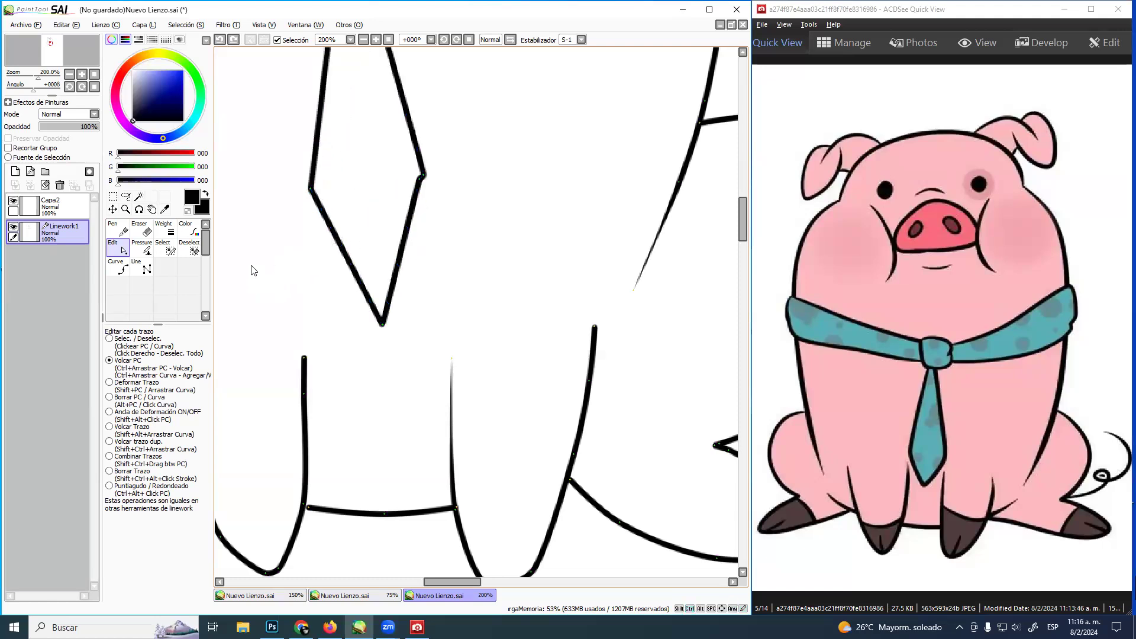
drag(357, 226, 421, 329)
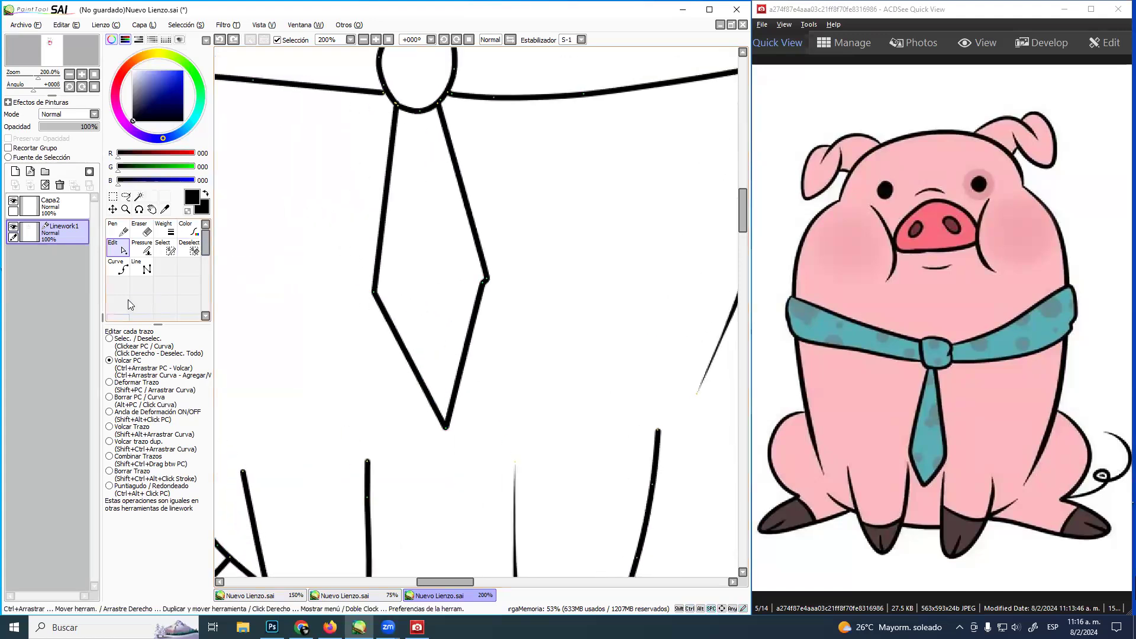
drag(487, 278, 482, 279)
Taper the free ends of the body's left side line, both left front leg lines and the nearby hind leg crease
drag(277, 425, 459, 243)
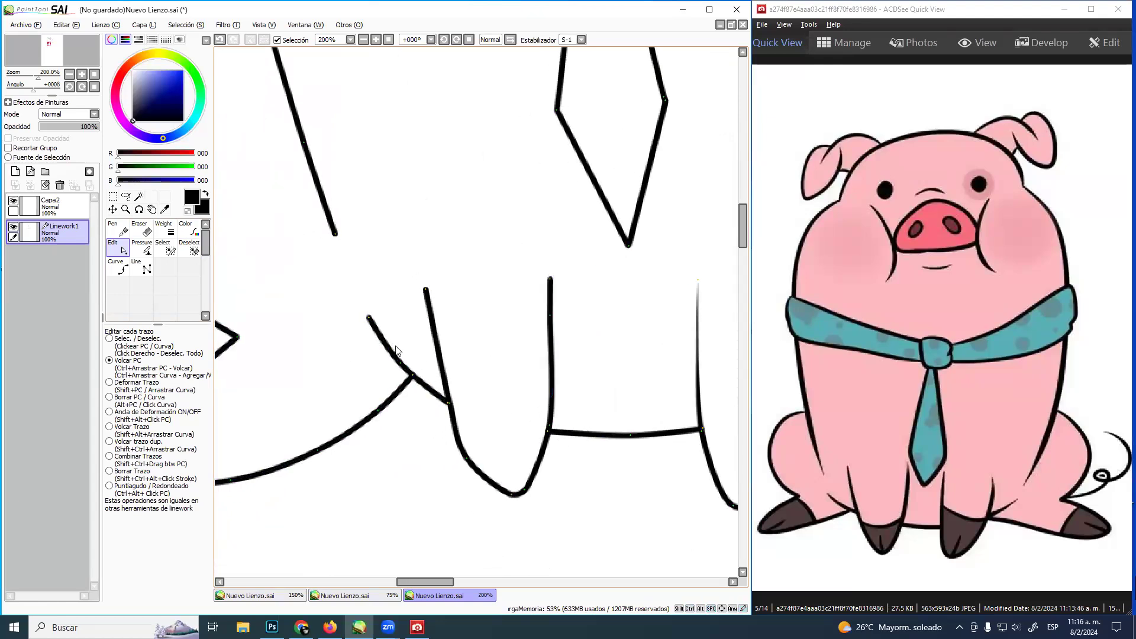
scroll(396, 350, up, 5)
scroll(489, 363, left, 6)
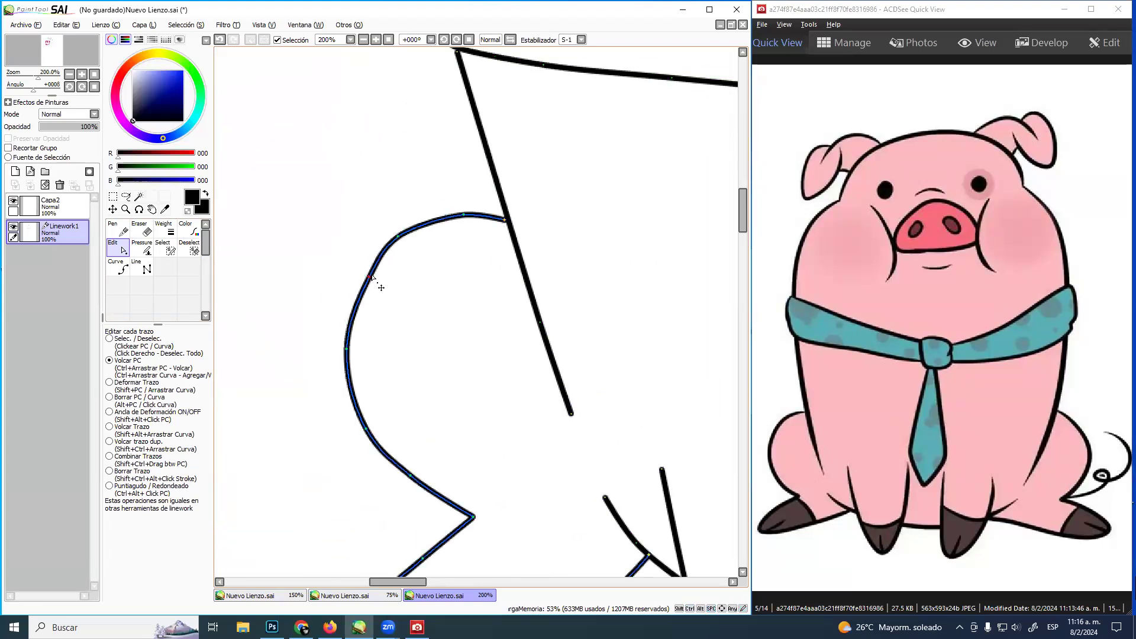
scroll(463, 332, right, 3)
scroll(413, 314, down, 4)
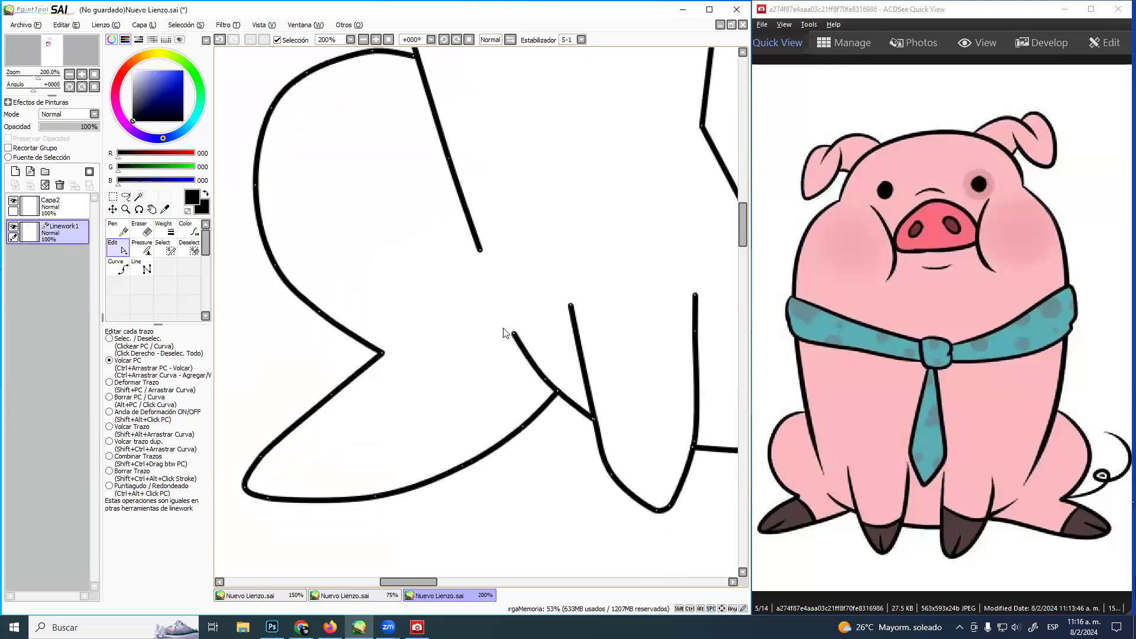
drag(535, 337, 494, 380)
click(142, 247)
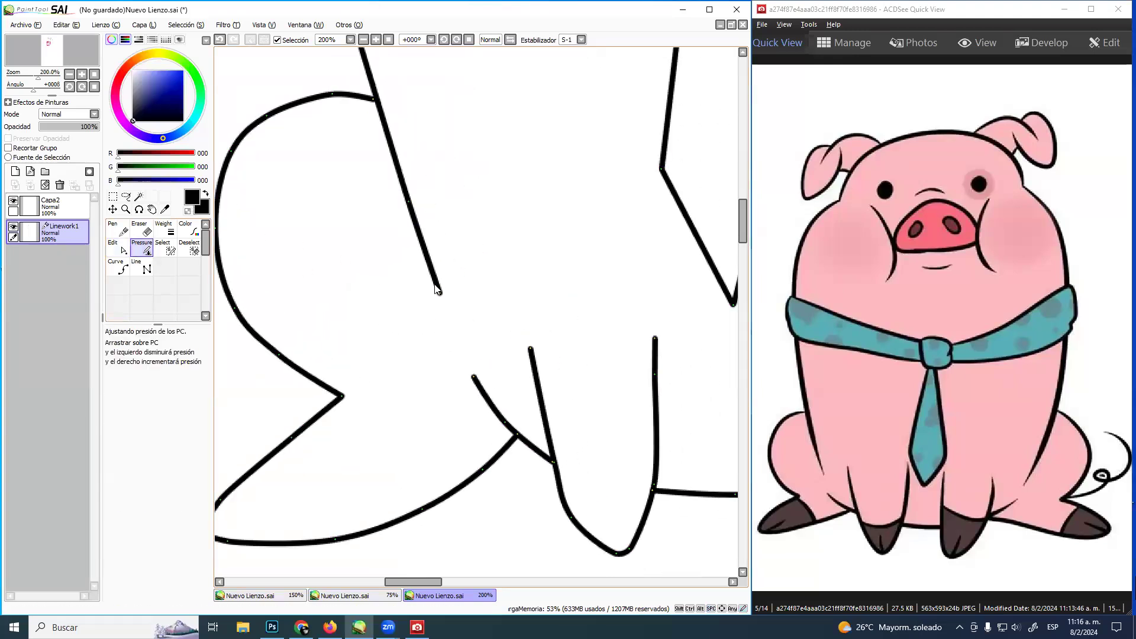
drag(440, 294, 367, 292)
drag(528, 355, 355, 278)
drag(657, 342, 583, 299)
drag(474, 377, 301, 302)
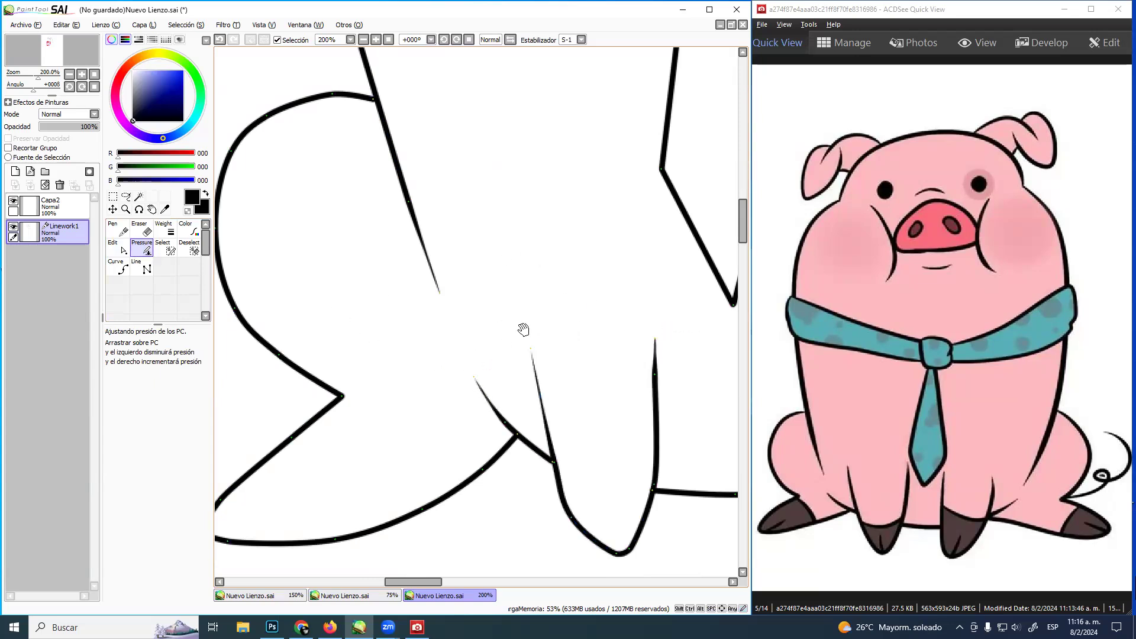
Taper the upper end of the right front leg's outer line
drag(680, 277, 512, 349)
drag(639, 366, 459, 274)
drag(530, 276, 365, 279)
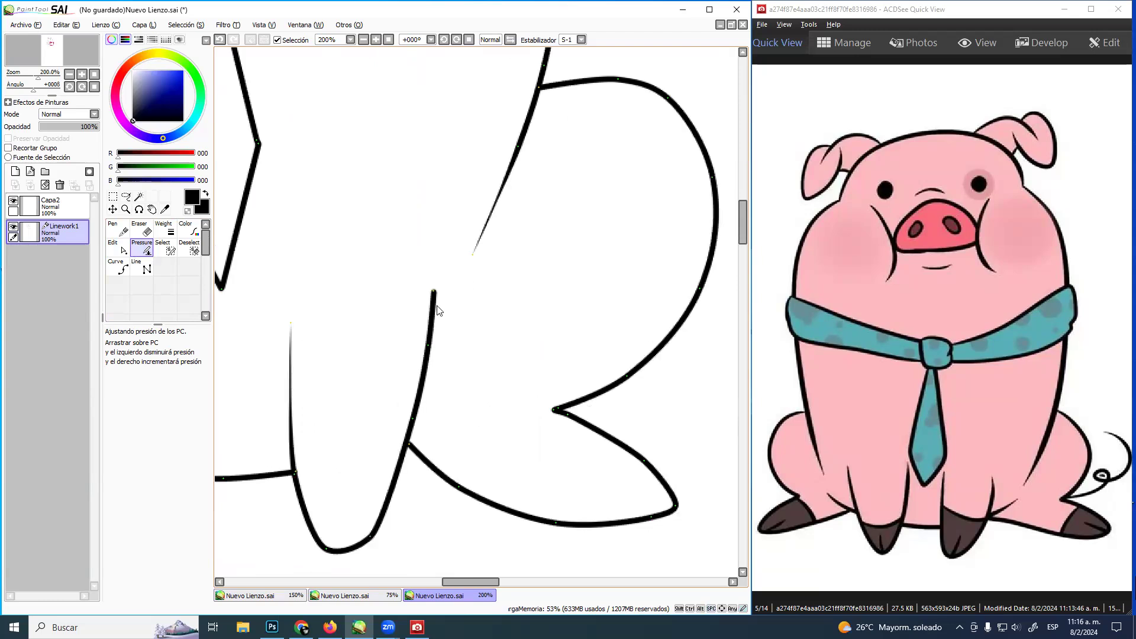
drag(434, 292, 319, 191)
Review the tapered linework from the legs up to the face, and check the body at 100% zoom
drag(442, 340, 485, 520)
mouse_move(453, 284)
mouse_down()
mouse_move(528, 354)
mouse_move(578, 375)
mouse_up()
drag(420, 165, 558, 327)
drag(426, 249, 512, 424)
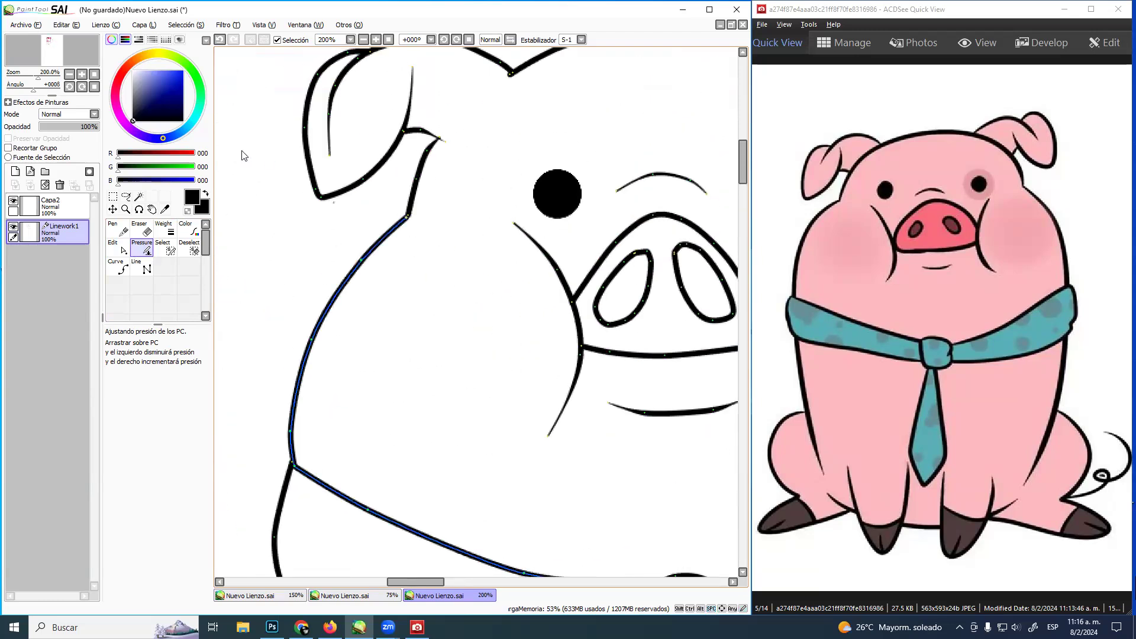
click(125, 211)
alt+click(442, 299)
alt+click(442, 299)
alt+click(442, 299)
drag(516, 393, 498, 266)
click(502, 281)
click(501, 280)
mouse_move(445, 315)
mouse_down()
mouse_move(401, 320)
mouse_move(438, 317)
mouse_up()
click(118, 267)
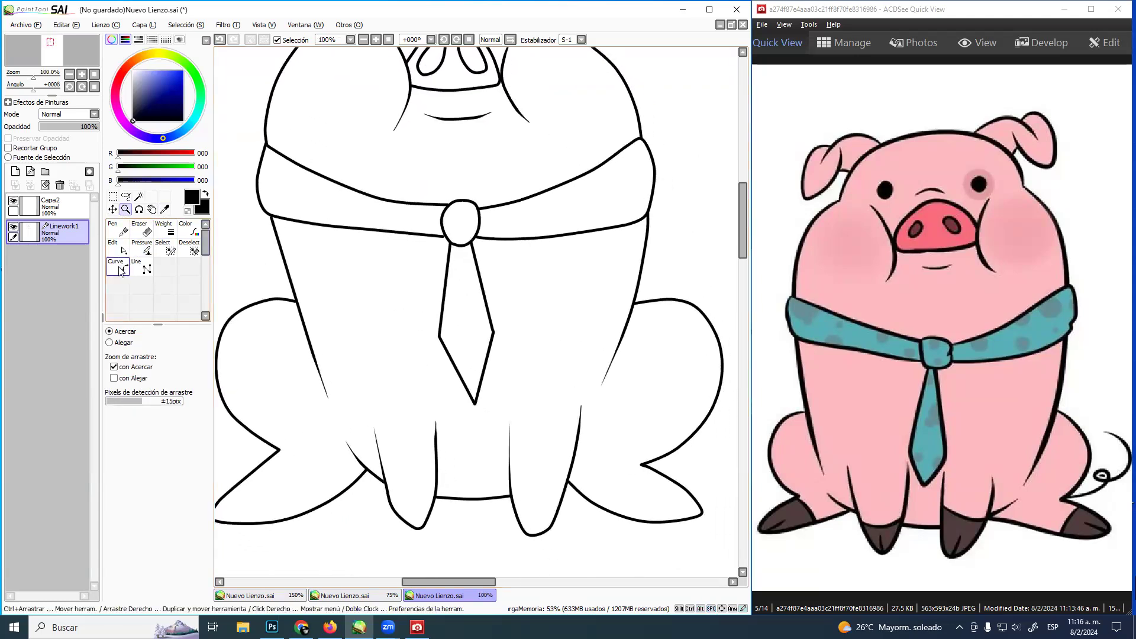
click(254, 473)
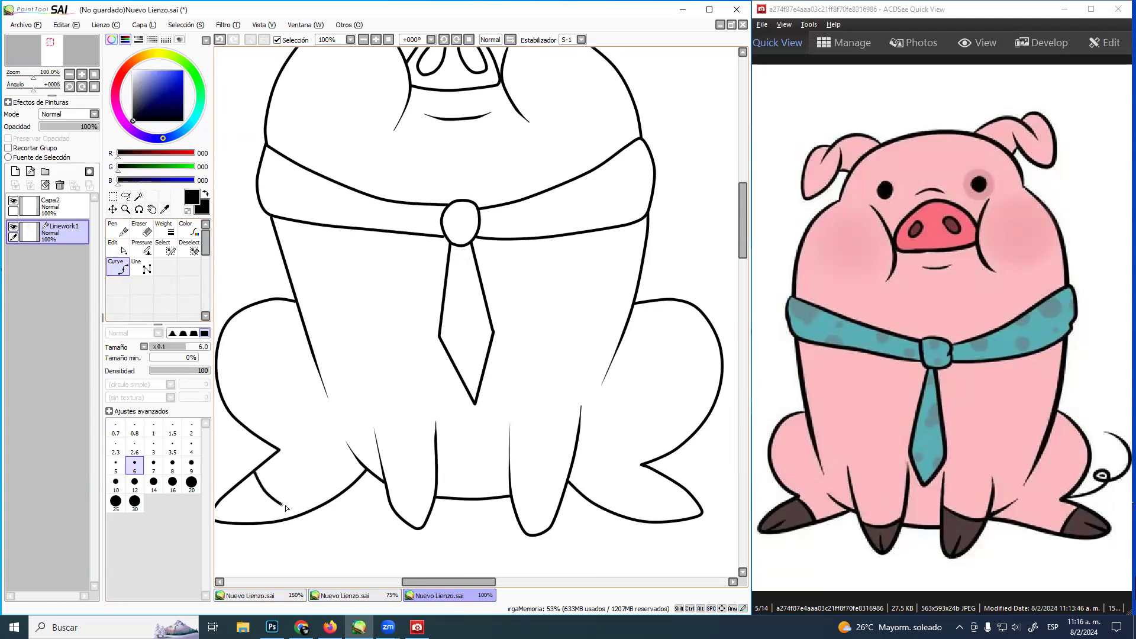
key(Escape)
key(ctrl+z)
Draw a curved line of size 6 across the left hind foot to separate the hoof
click(250, 474)
click(287, 495)
drag(315, 510, 321, 494)
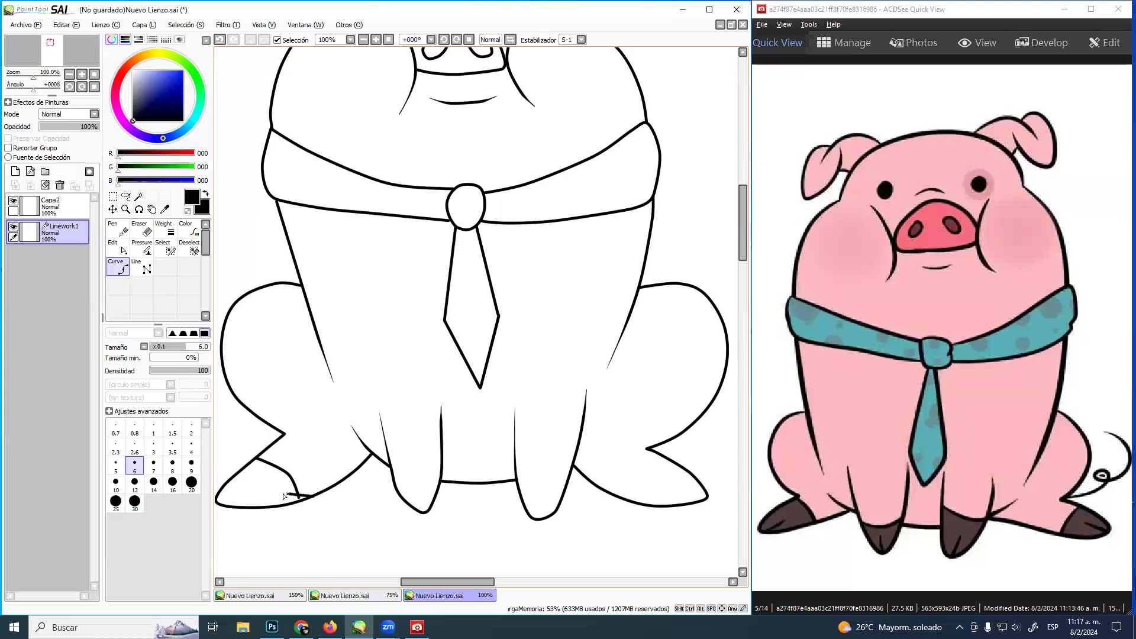
mouse_move(253, 495)
mouse_down()
mouse_move(240, 499)
mouse_move(347, 406)
mouse_up()
key(Escape)
At 200% zoom, draw a short curved cleft line from the tip of the left hind hoof inward
click(125, 196)
click(125, 210)
click(355, 399)
click(118, 268)
click(317, 387)
click(347, 361)
click(390, 345)
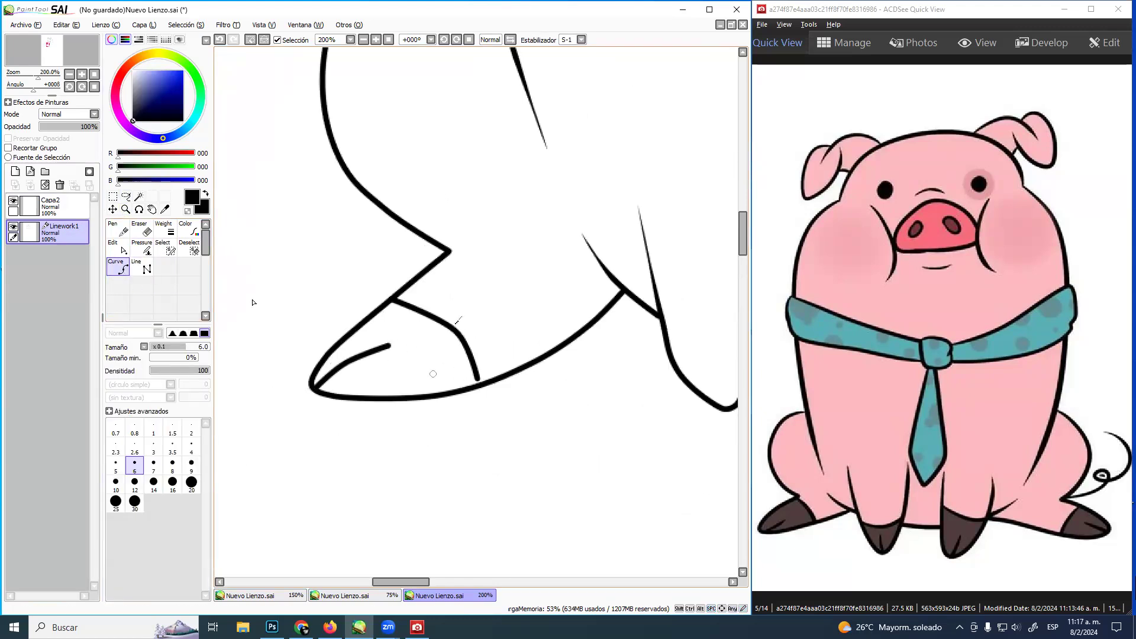
Reshape the left hind hoof's dividing line into a smooth arc meeting the foot outline, and switch to the Pressure tool
click(118, 247)
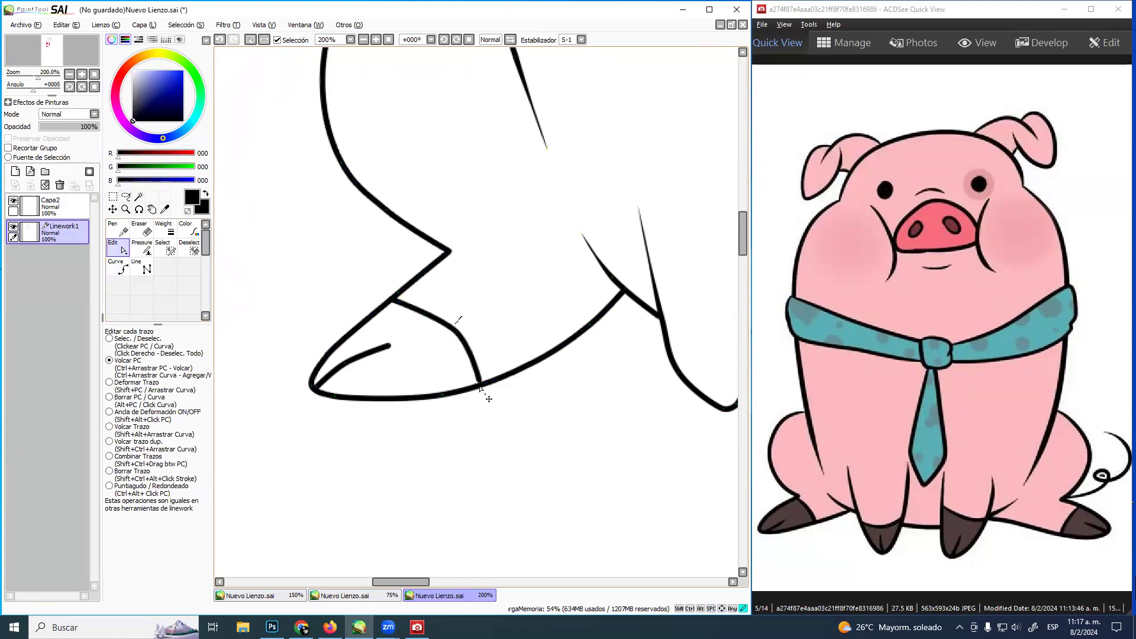
drag(418, 312, 419, 309)
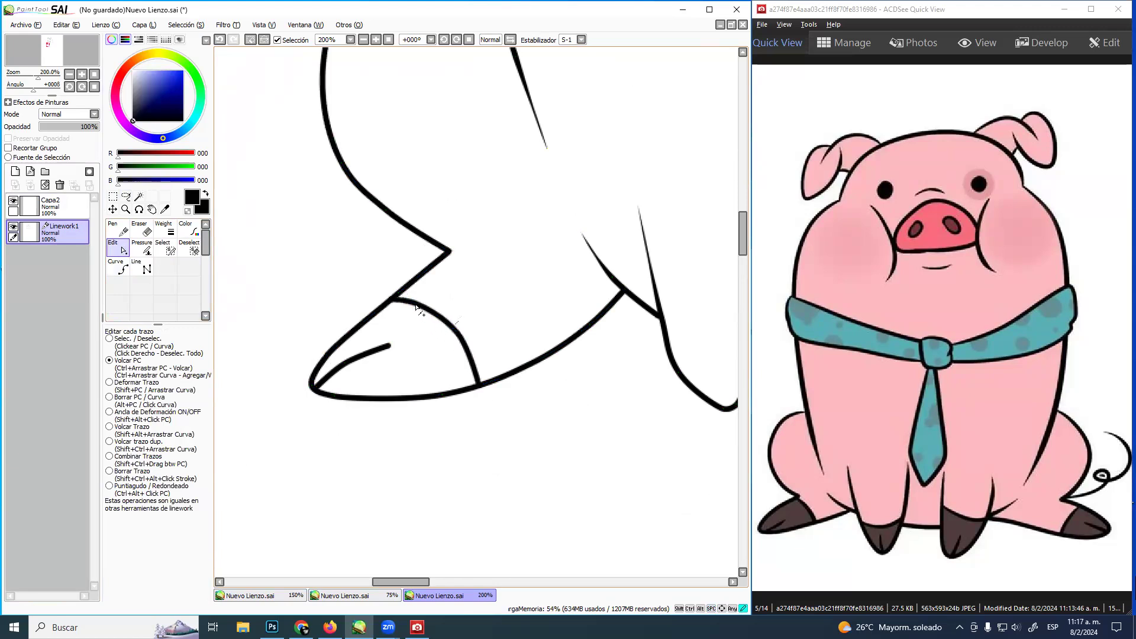
key(ctrl+z)
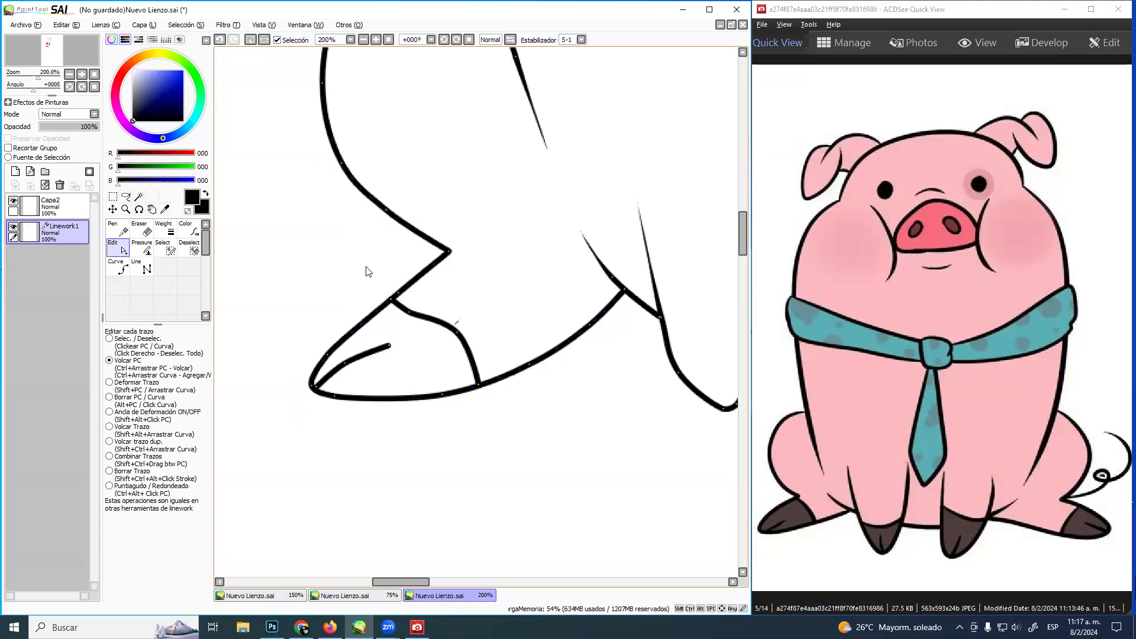
mouse_move(408, 313)
mouse_down()
mouse_move(422, 313)
mouse_move(414, 306)
mouse_up()
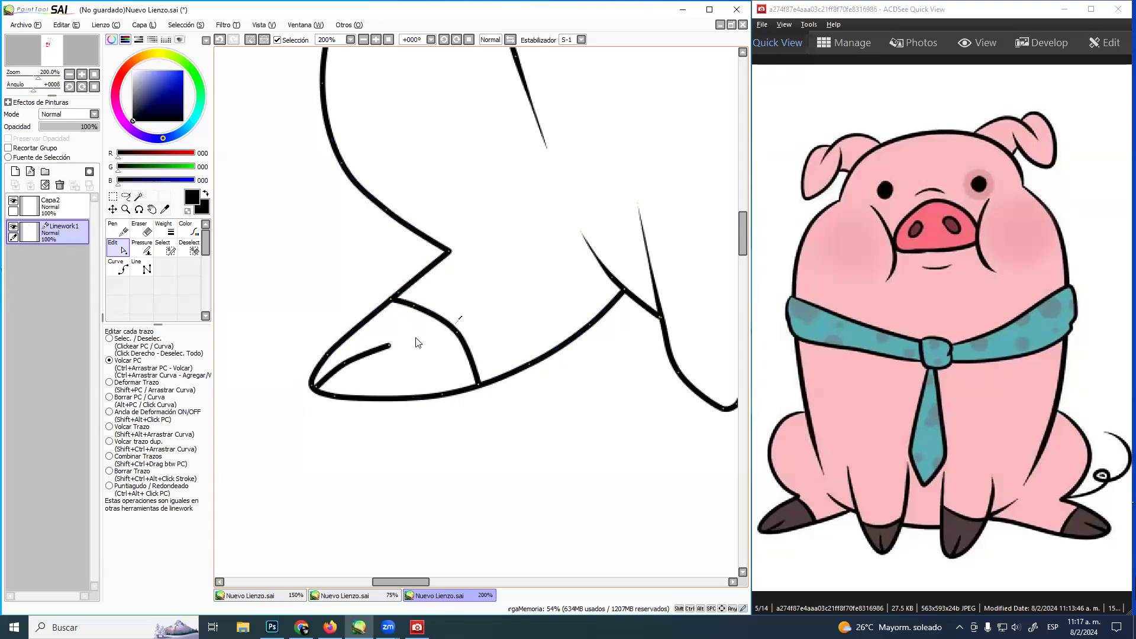
click(141, 248)
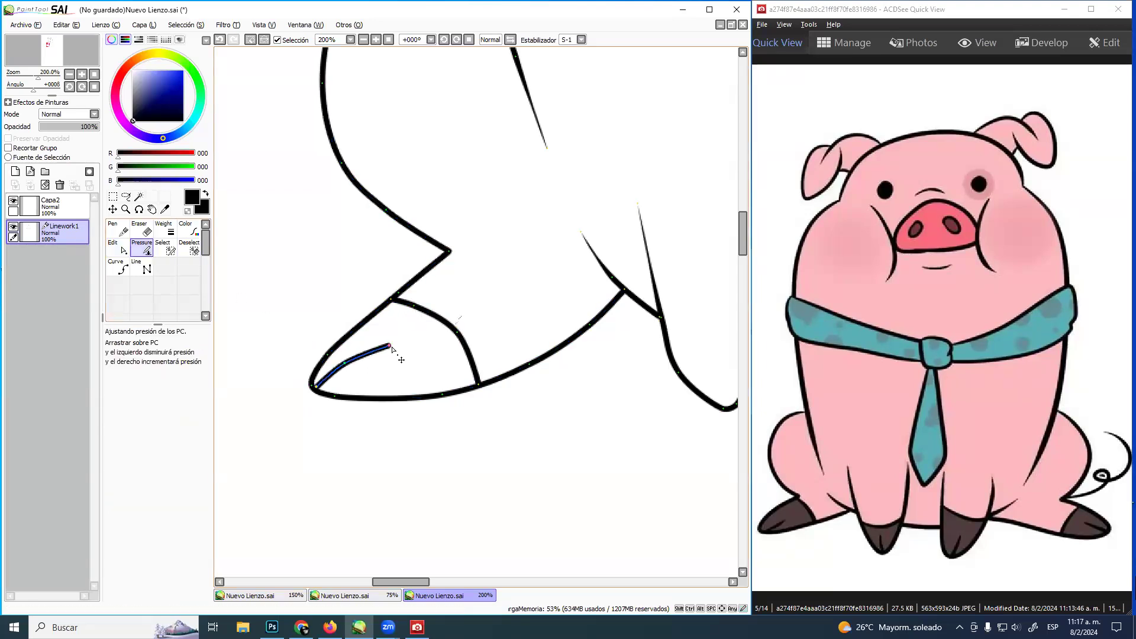
Draw a downward-bowed curve across the left front leg to mark the top of its hoof
click(118, 268)
drag(495, 307, 181, 306)
click(355, 337)
click(392, 348)
click(433, 339)
double_click(449, 322)
Draw a matching curve across the right front leg to mark the top of its hoof
drag(628, 340, 516, 329)
click(488, 292)
click(527, 326)
click(575, 329)
double_click(592, 321)
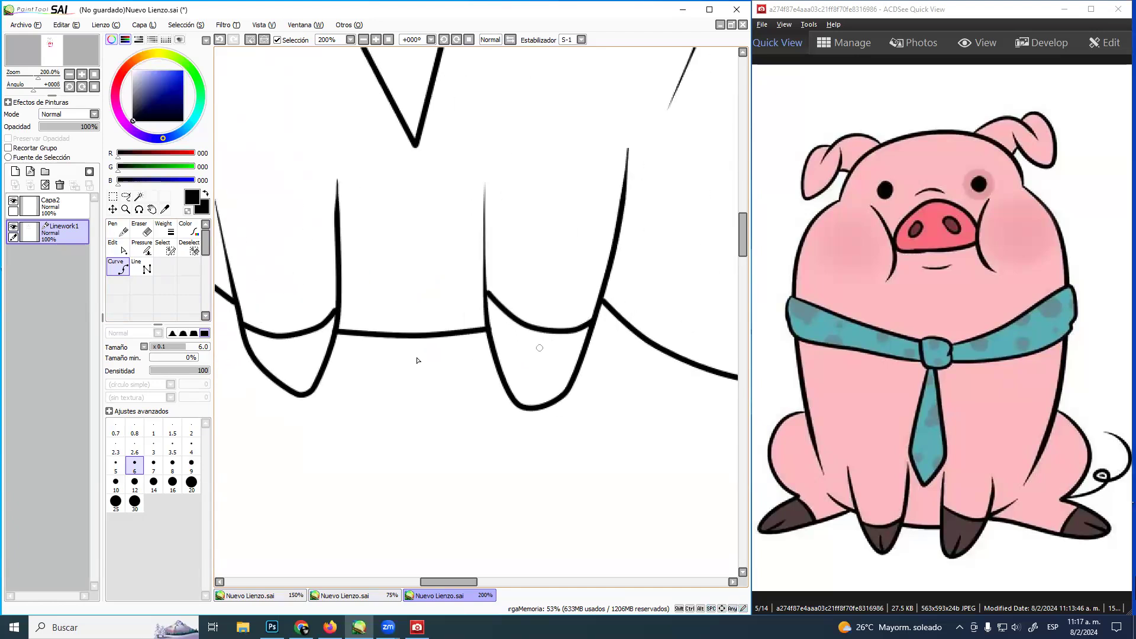
Draw a short cleft line upward from the tip of each front hoof
click(300, 394)
click(301, 392)
double_click(293, 367)
click(525, 408)
double_click(540, 364)
Adjust the line pressure at the upper end of the left front hoof's cleft and bring the right hind foot into view
click(142, 249)
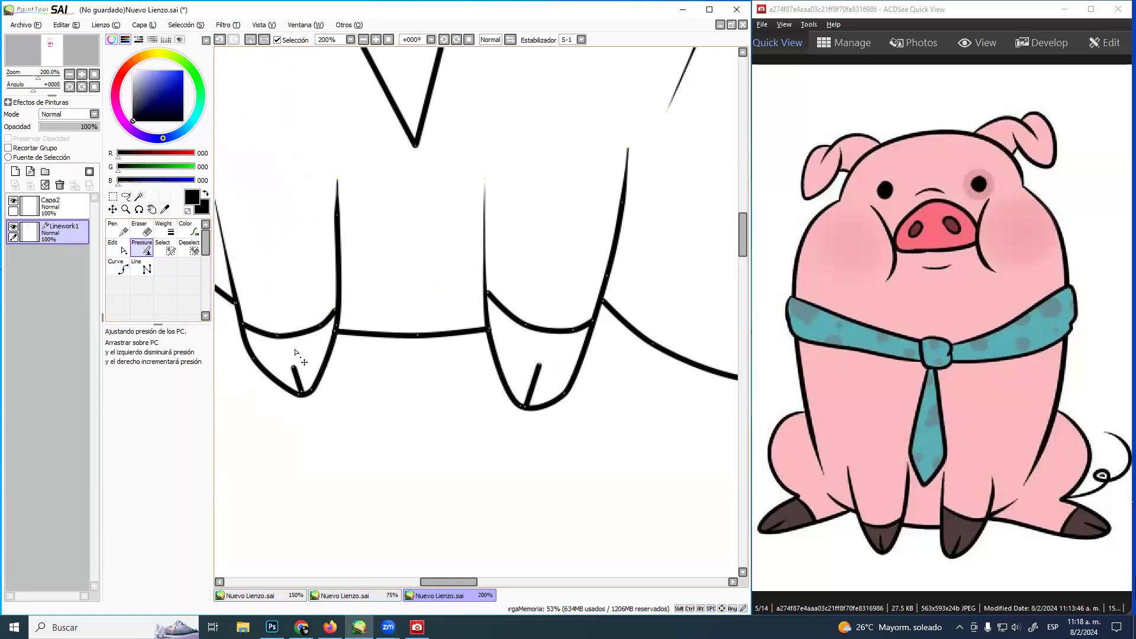
drag(297, 367, 310, 355)
drag(434, 287, 235, 372)
drag(328, 438, 245, 331)
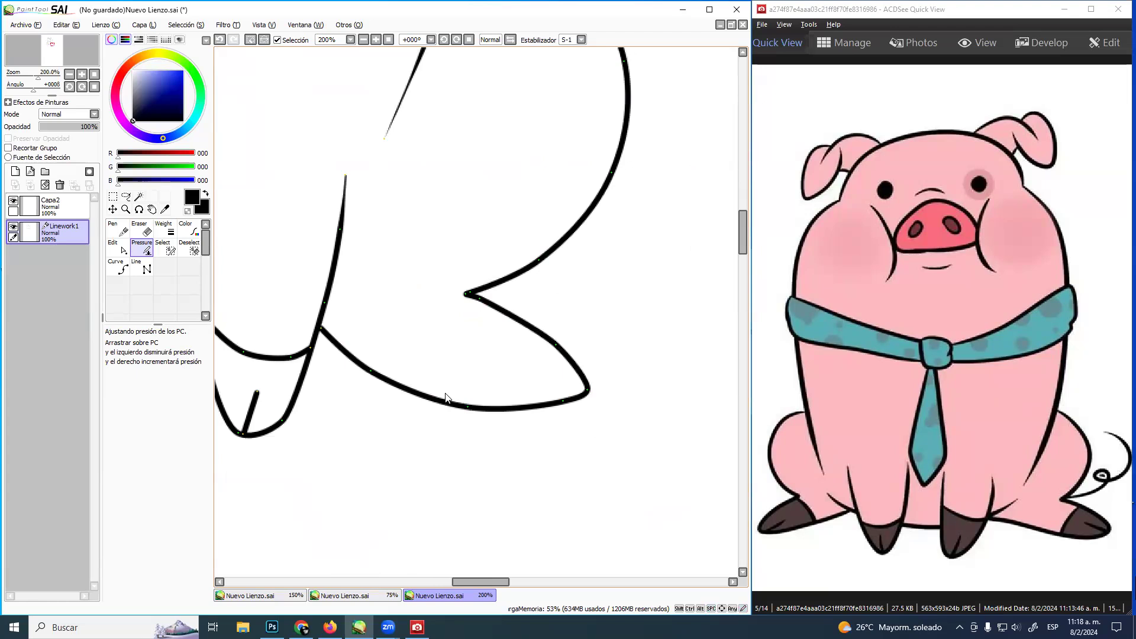
Draw a size 6 curve across the right hind foot to separate the hoof from the leg
click(121, 267)
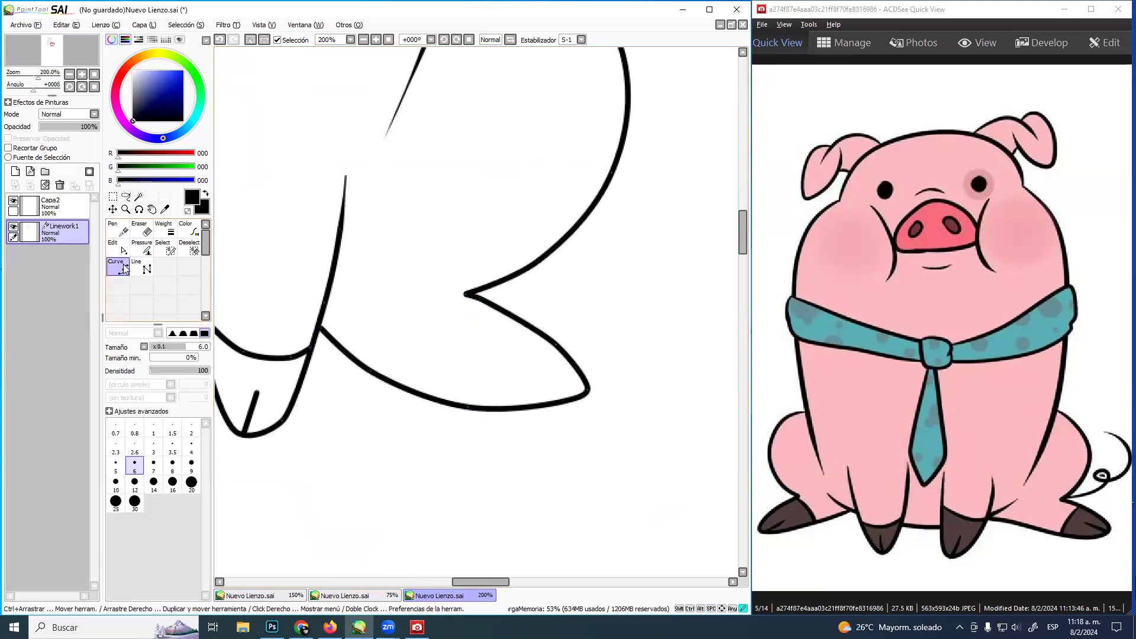
click(428, 395)
click(450, 357)
click(499, 332)
double_click(536, 333)
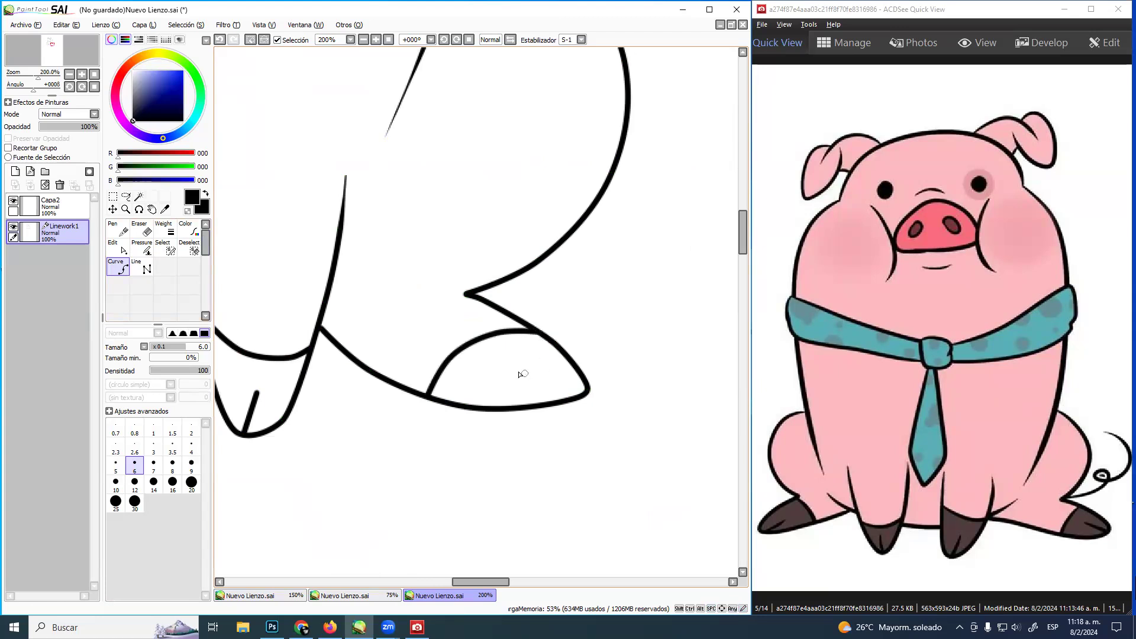
Draw a short toe line inside the right hind hoof and taper its inner end by lowering the pressure to about 49%
click(507, 358)
double_click(587, 391)
drag(336, 311, 429, 318)
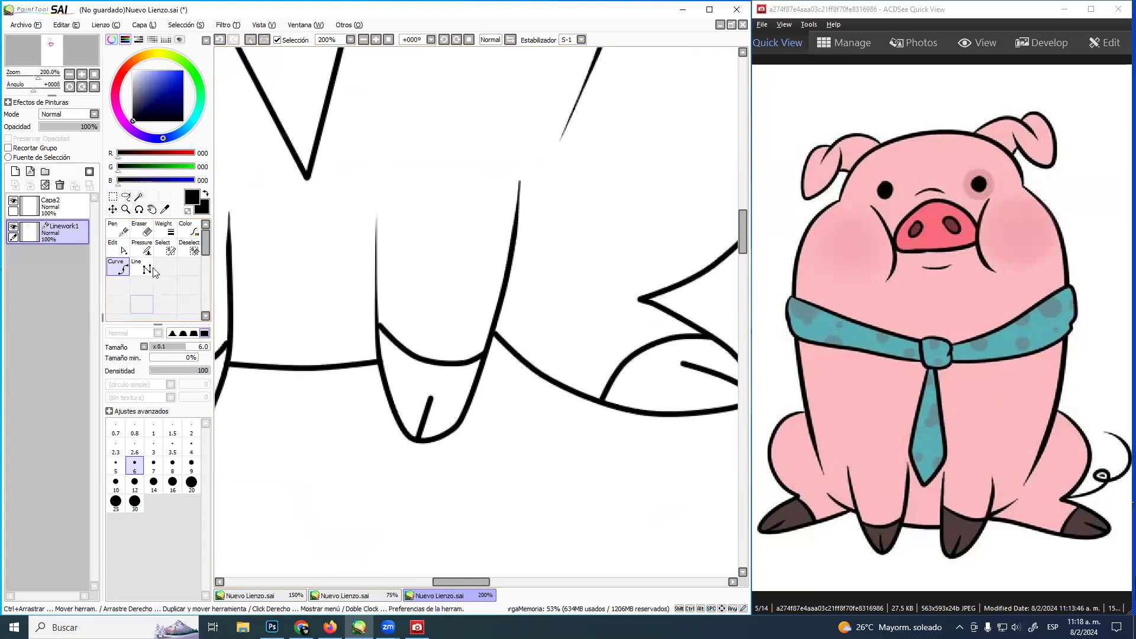
click(145, 248)
drag(681, 363, 572, 363)
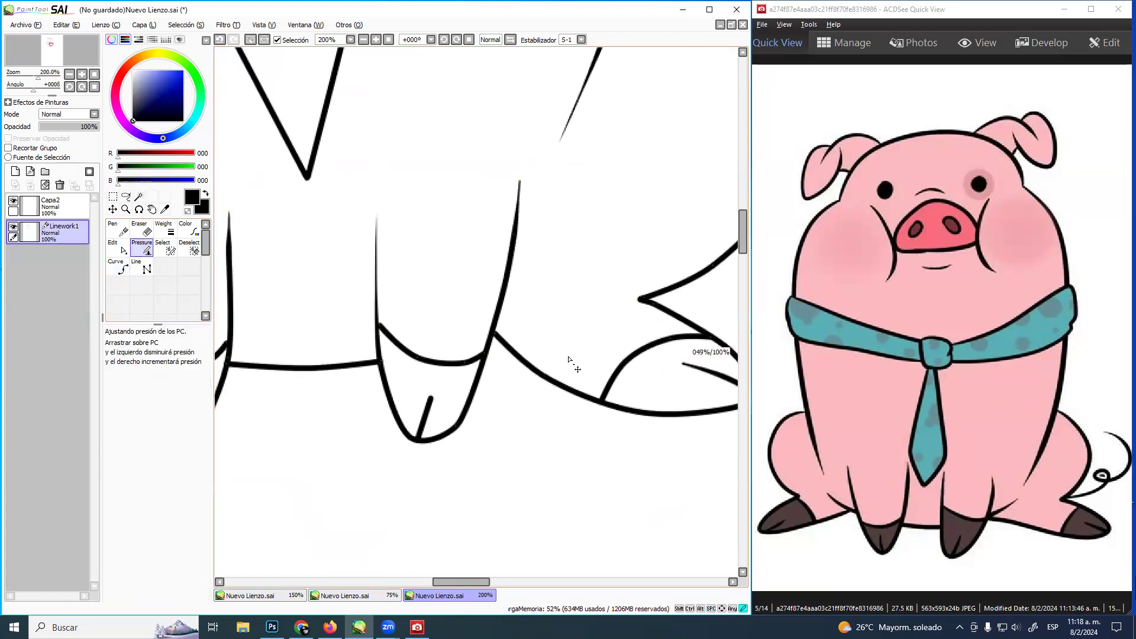
Round the top of the right thigh's outline by moving its upper control point slightly up and inward
mouse_move(432, 396)
mouse_down()
mouse_move(334, 359)
mouse_move(513, 413)
mouse_up()
drag(364, 323, 469, 429)
drag(568, 323, 375, 423)
drag(611, 306, 366, 471)
drag(342, 386, 406, 330)
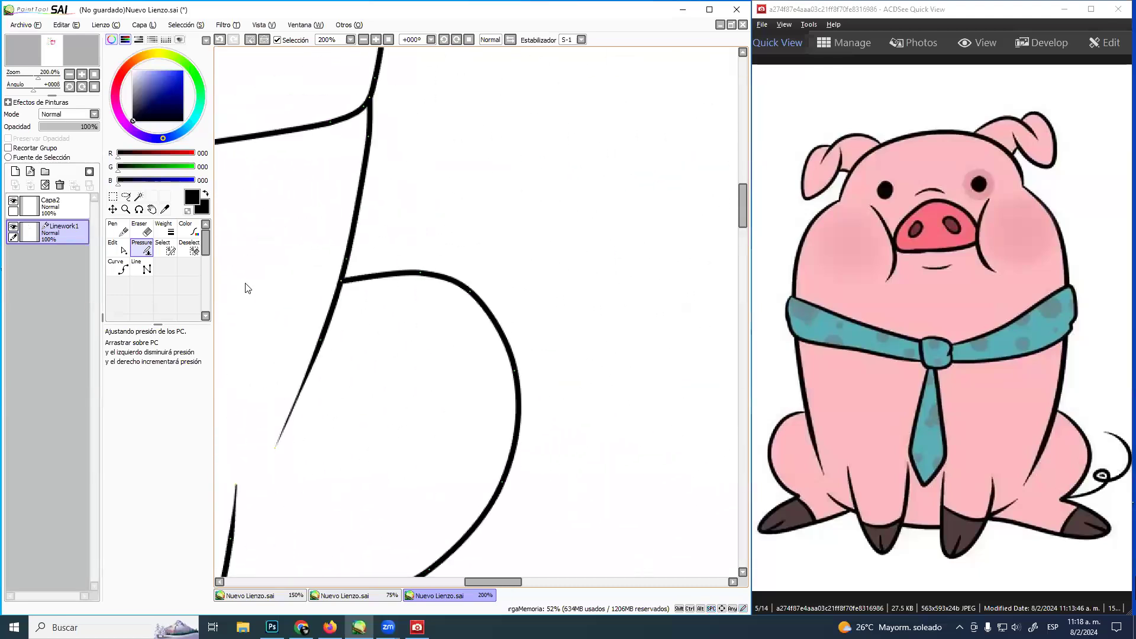
click(121, 234)
click(120, 246)
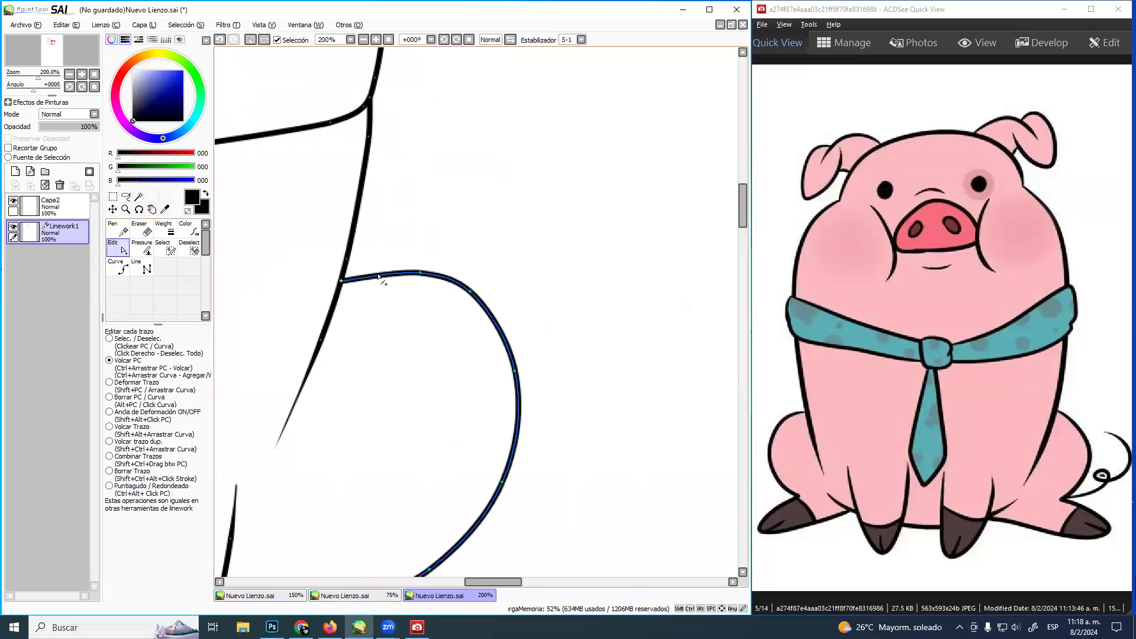
drag(417, 274, 408, 268)
Add a new layer below the linework layer and fill it with dark gray (RGB 108, 108, 108)
click(125, 209)
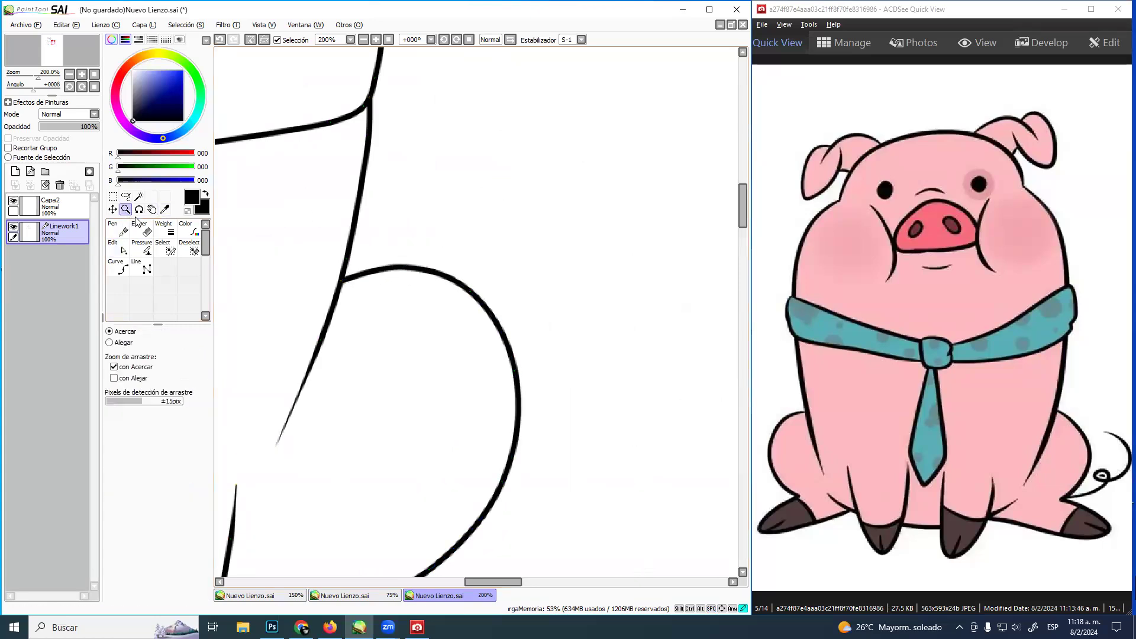
alt+click(459, 356)
alt+click(459, 355)
alt+click(463, 361)
drag(430, 348, 573, 379)
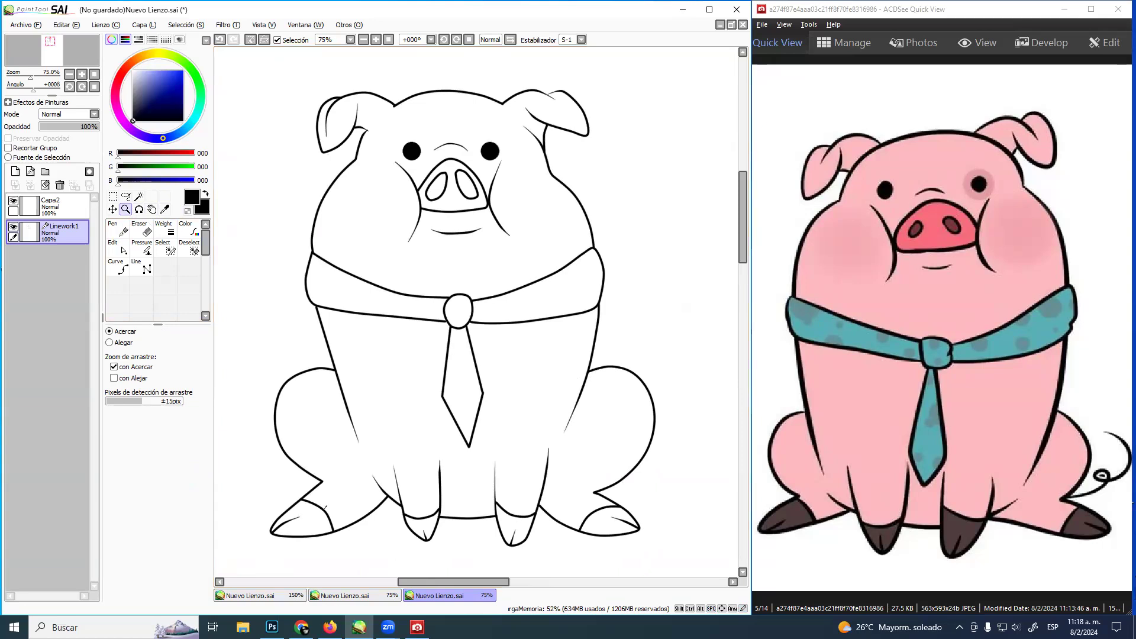
key(alt+Tab)
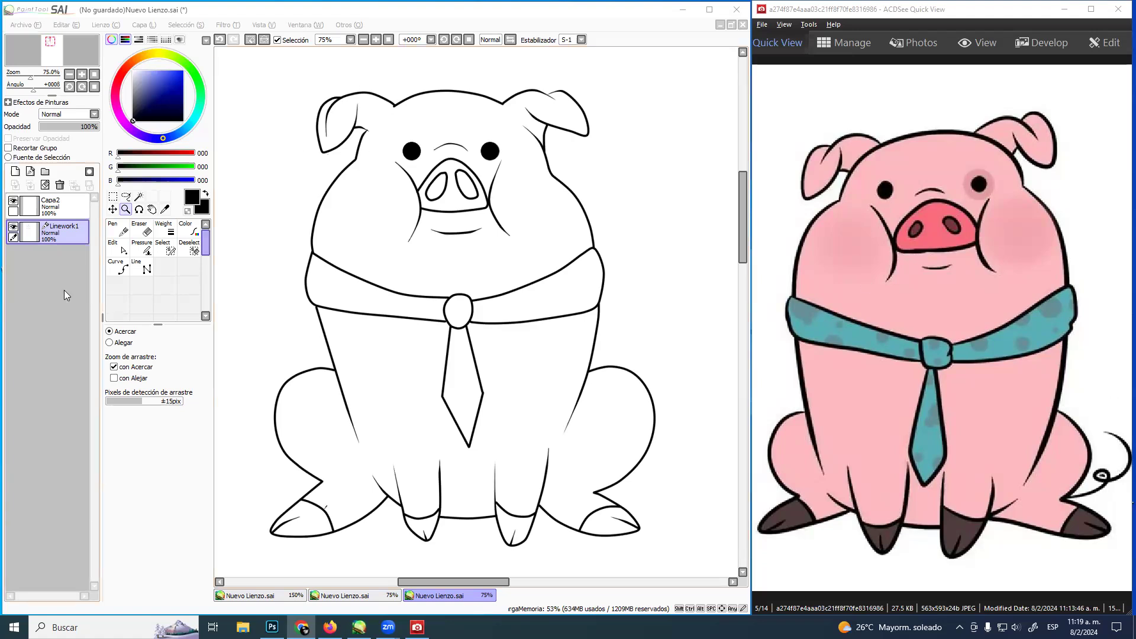
click(15, 172)
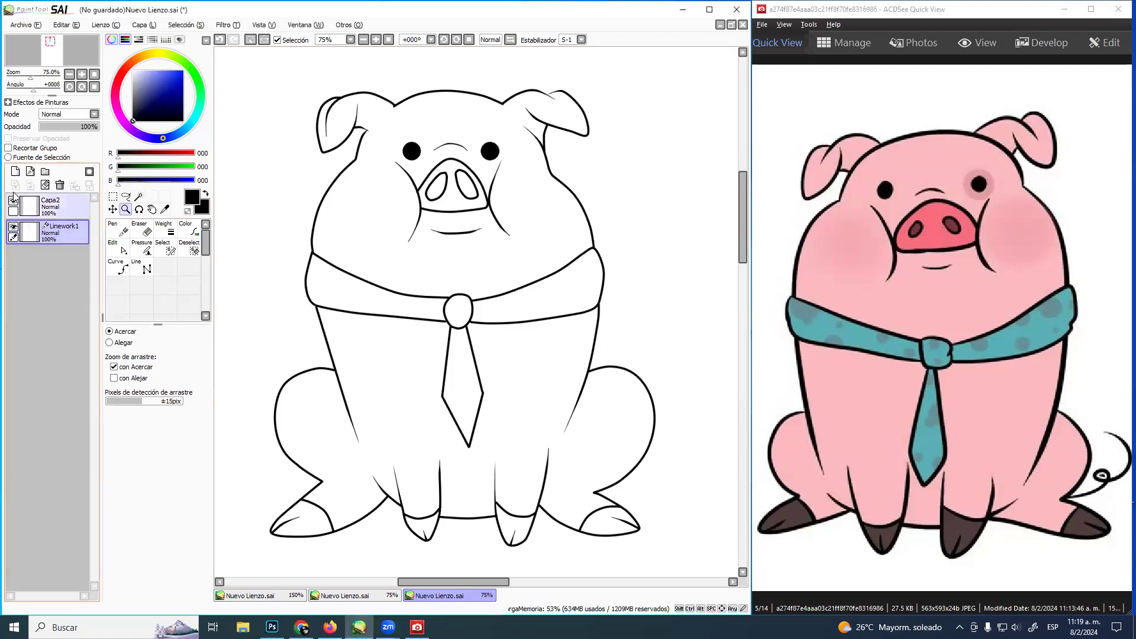
drag(50, 232, 58, 266)
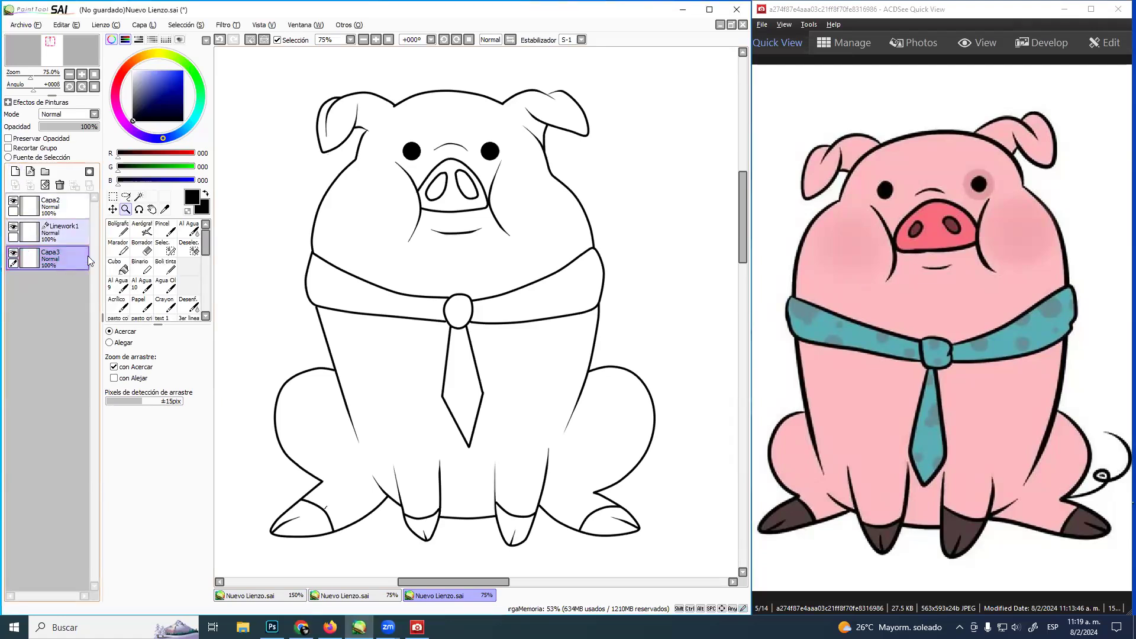
click(116, 269)
drag(137, 103, 132, 100)
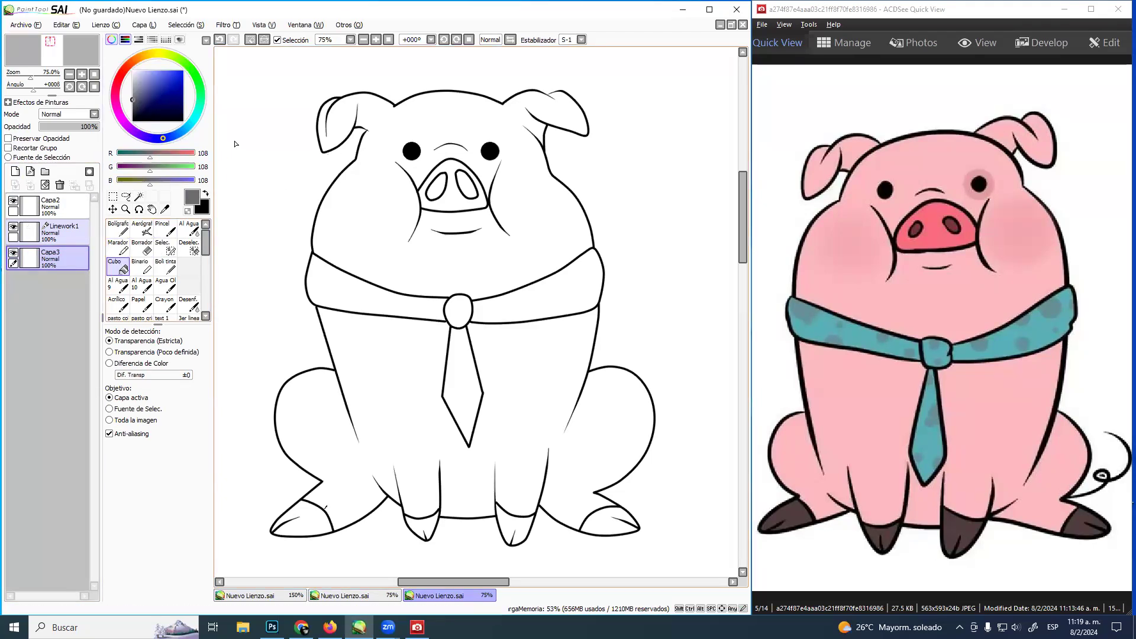
click(256, 173)
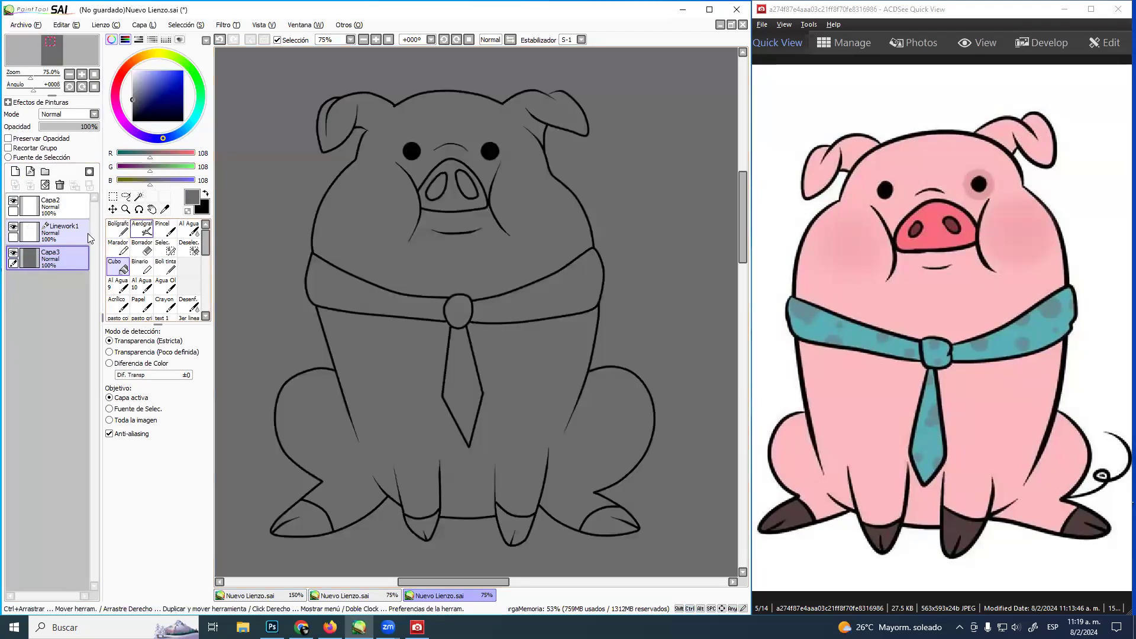
Select the pig's head and body areas from the linework layer with the Magic Wand
click(63, 235)
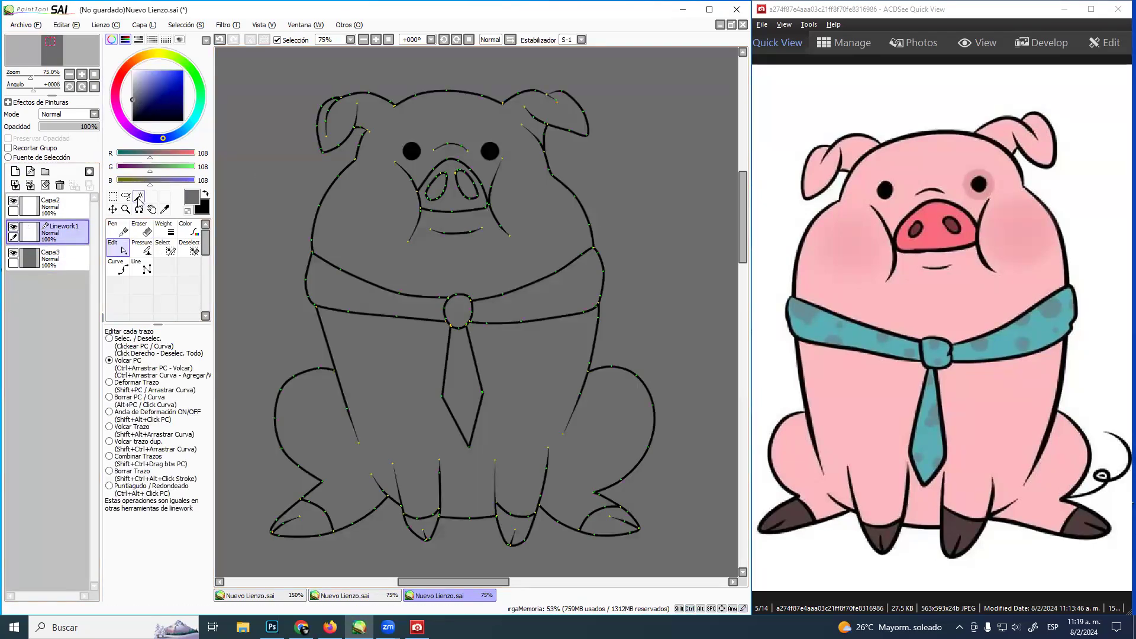
click(355, 241)
click(412, 390)
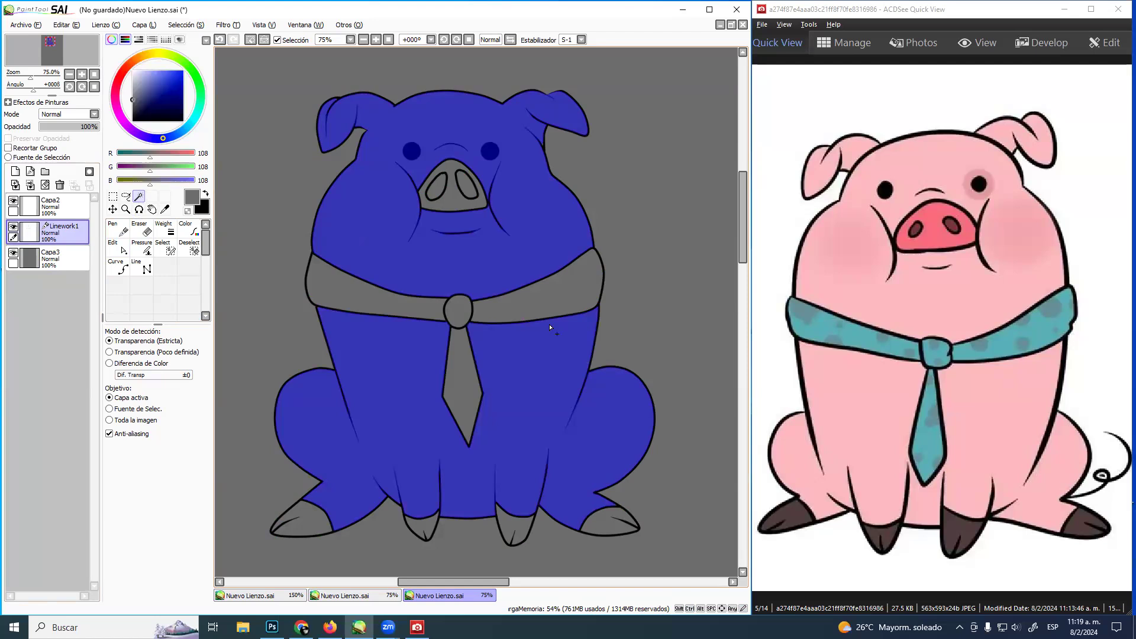
Brush missed spots along the ear, face and body outlines into the selection
click(125, 209)
click(348, 127)
click(347, 127)
click(166, 247)
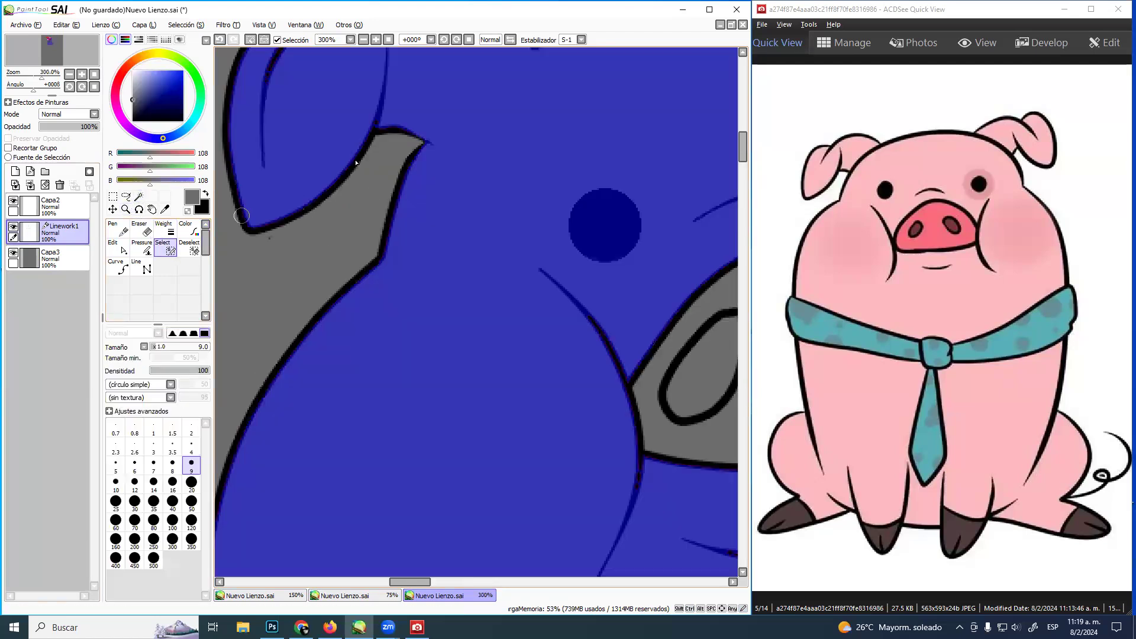
scroll(393, 330, up, 4)
drag(535, 284, 142, 228)
drag(631, 263, 469, 241)
mouse_move(556, 325)
mouse_down()
mouse_move(553, 342)
mouse_move(554, 332)
mouse_up()
drag(576, 294, 447, 245)
drag(418, 307, 556, 187)
drag(352, 334, 520, 259)
drag(484, 301, 601, 320)
mouse_move(544, 291)
mouse_down()
mouse_move(596, 305)
mouse_move(530, 373)
mouse_move(558, 193)
mouse_move(586, 236)
mouse_move(416, 261)
mouse_move(345, 243)
mouse_move(481, 376)
mouse_move(363, 254)
mouse_move(445, 389)
mouse_move(443, 337)
mouse_move(495, 267)
mouse_up()
Extend the selection into the narrow corners beside the right hind hoof and the legs with a size 4 selection brush
ctrl+alt+drag(559, 323, 553, 323)
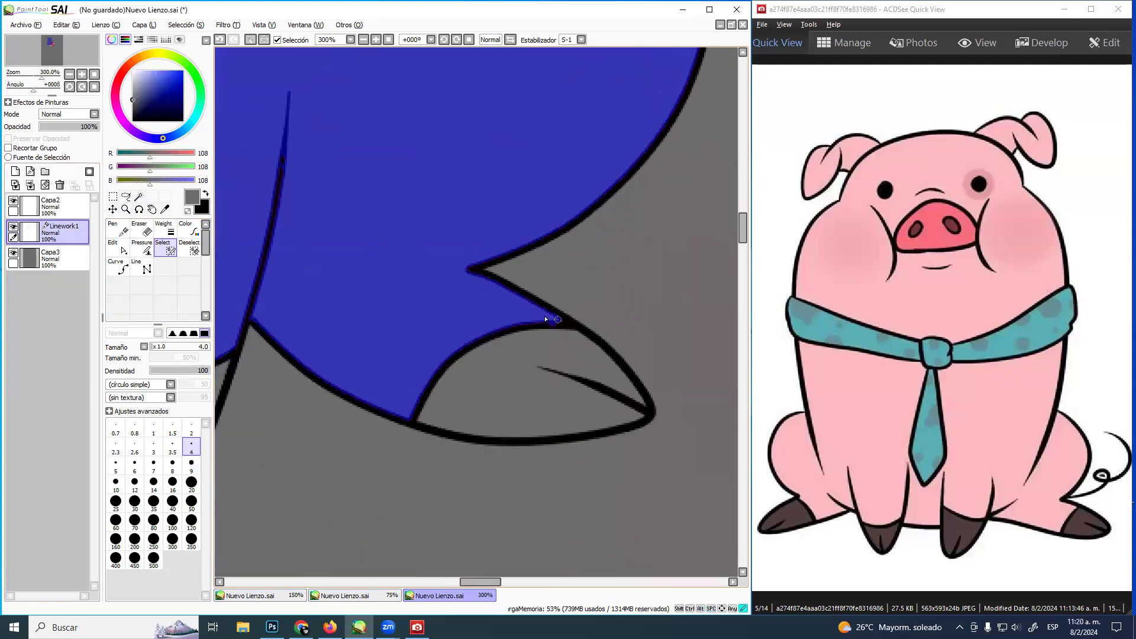
drag(355, 274, 550, 340)
drag(400, 336, 204, 326)
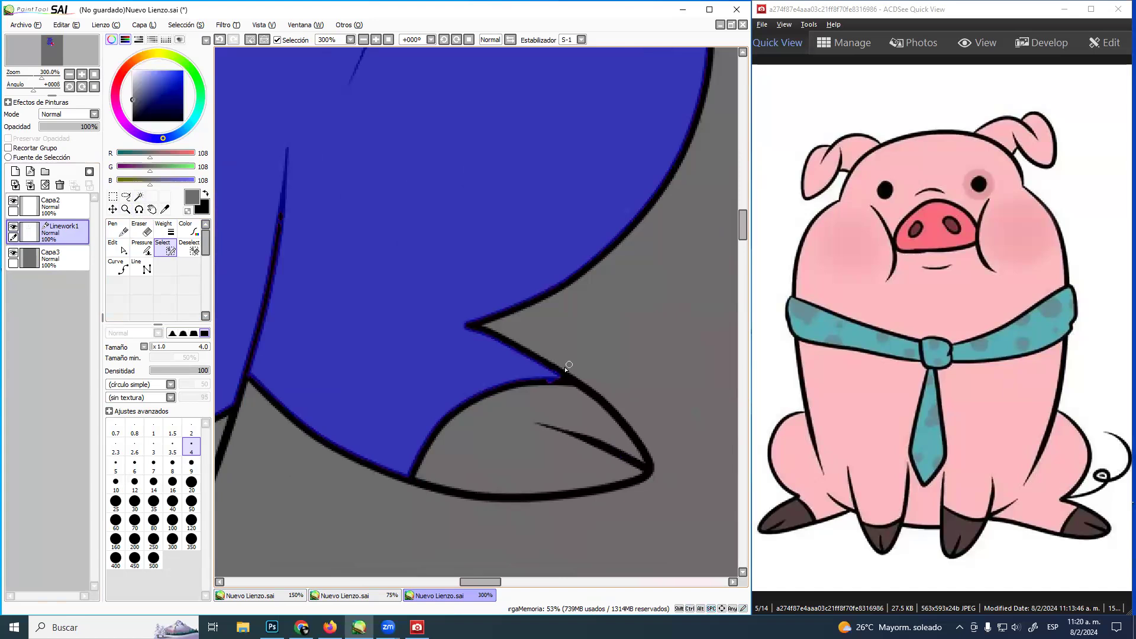
drag(385, 337, 516, 382)
mouse_move(479, 419)
mouse_down()
mouse_move(479, 436)
mouse_move(455, 440)
mouse_up()
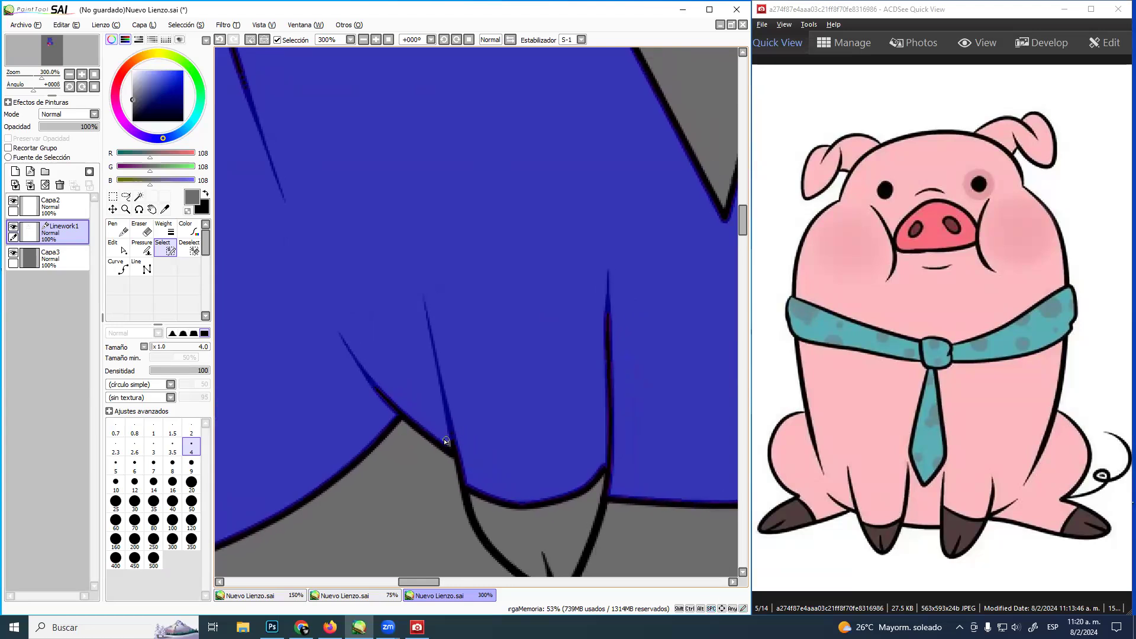
drag(493, 340, 533, 345)
drag(517, 220, 447, 446)
Add a new layer directly above the gray background layer for the body color and choose the Bucket tool
click(126, 210)
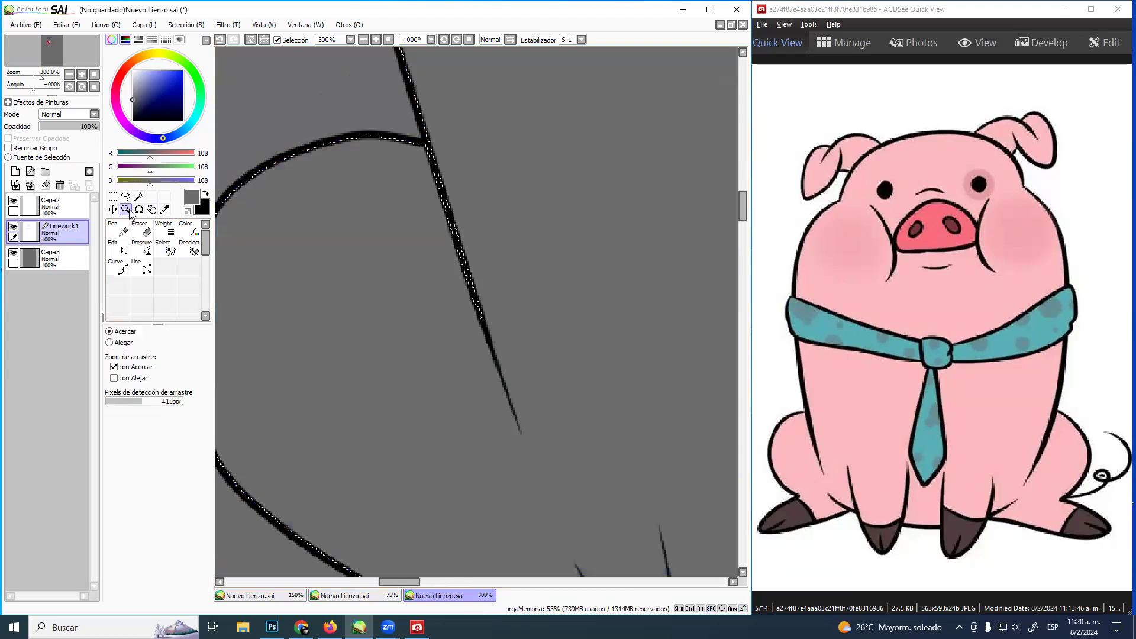
scroll(494, 295, down, 5)
drag(581, 303, 480, 365)
scroll(485, 357, up, 1)
click(53, 259)
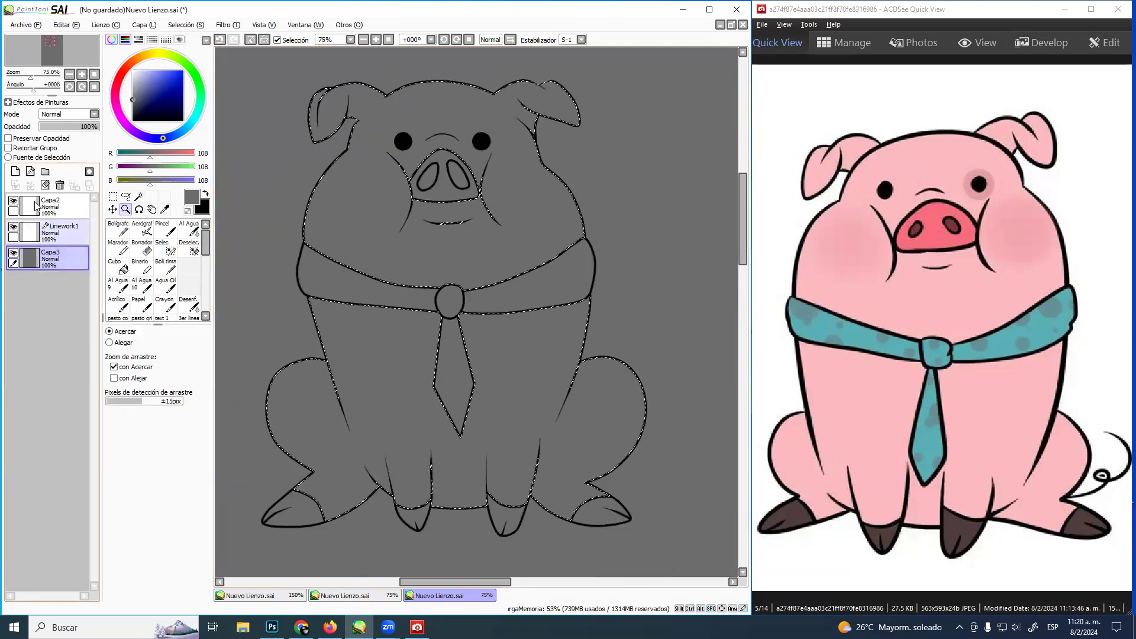
click(15, 171)
click(122, 268)
Fill the selected head and body with pink (RGB 255, 166, 221) and clear the selection
key(space)
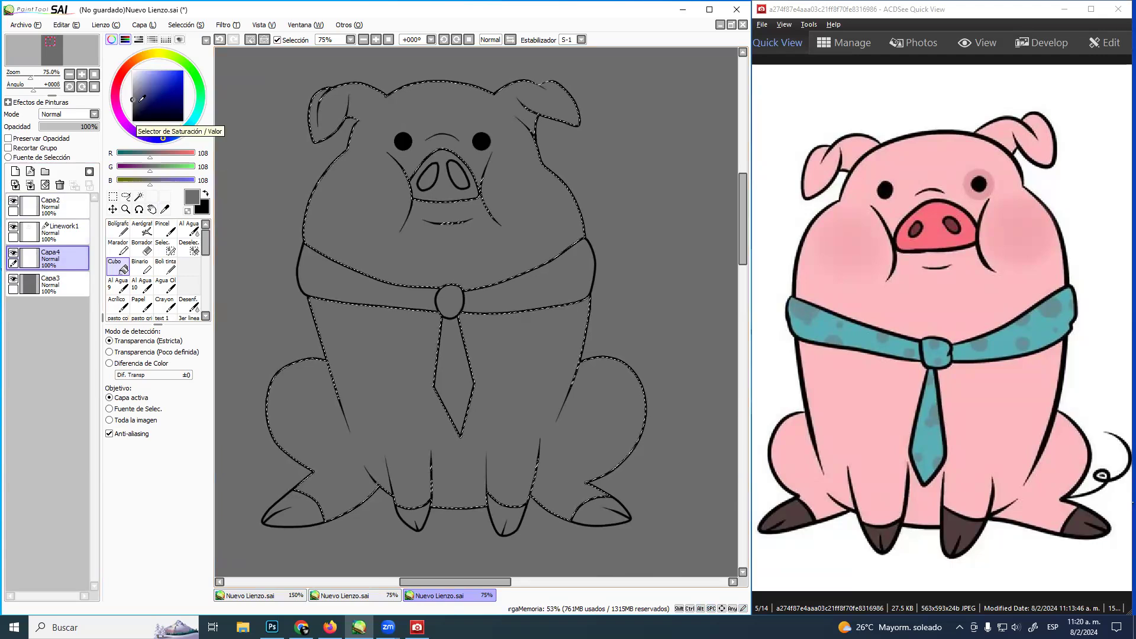
click(116, 100)
click(150, 70)
click(385, 262)
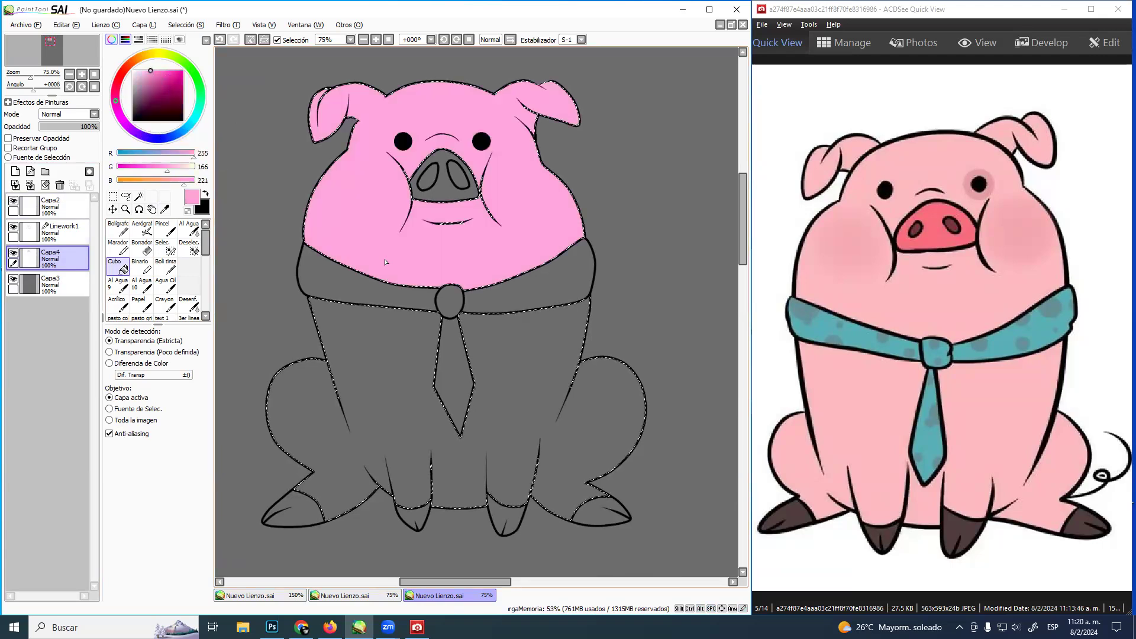
click(409, 331)
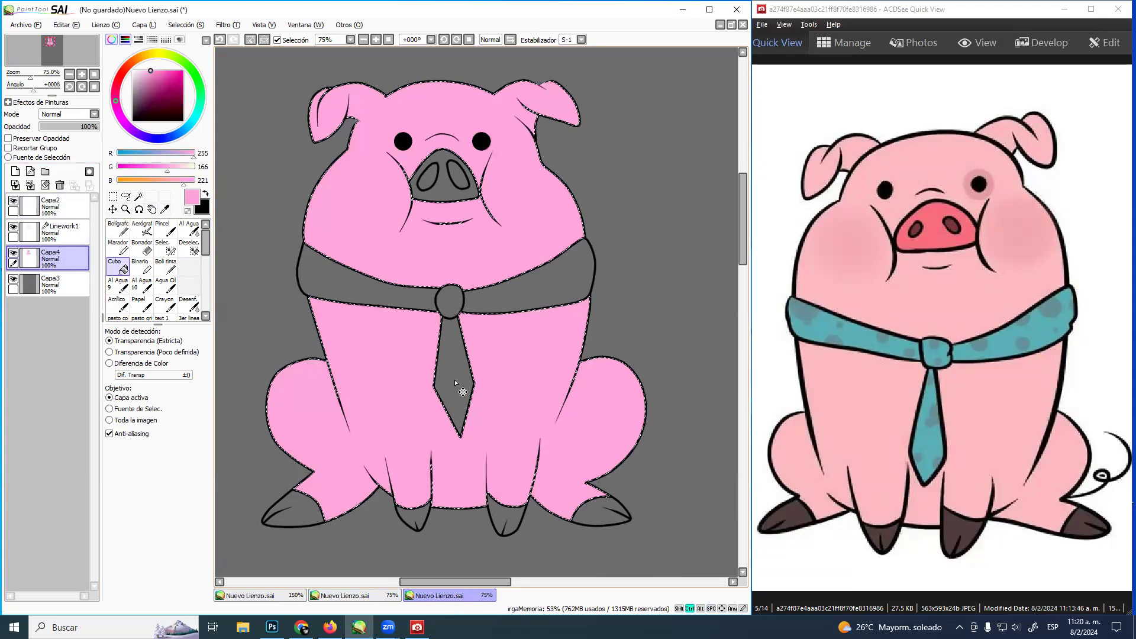
key(ctrl+d)
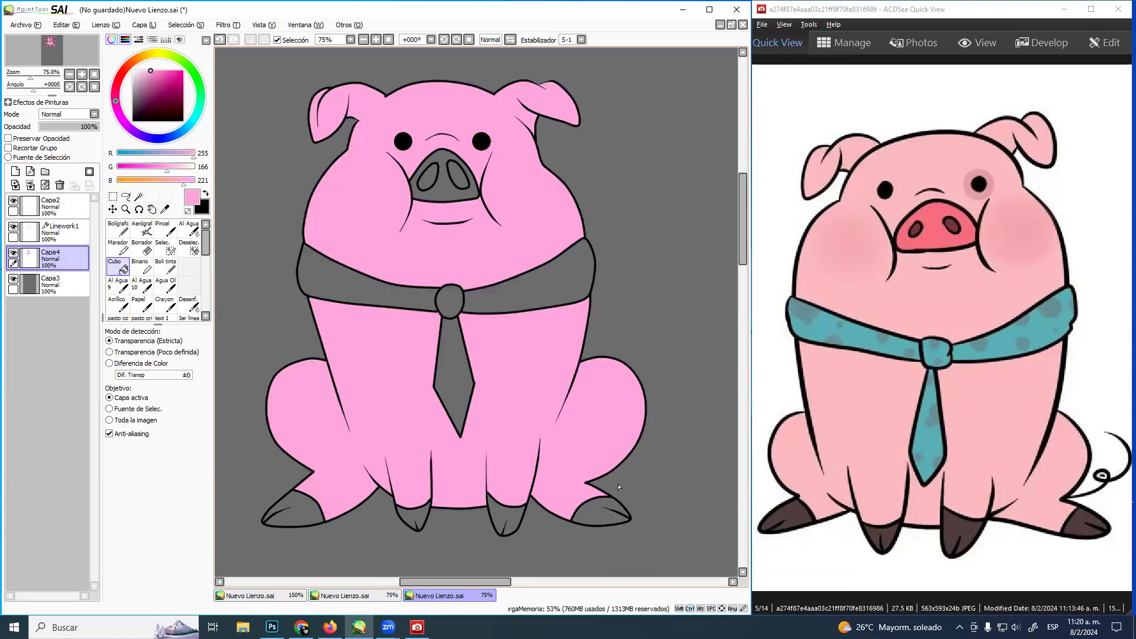
Paste a screen capture of the reference pig as a new layer and sample its skin pink (RGB 252, 185, 192)
key(super+shift+s)
drag(781, 101, 1072, 545)
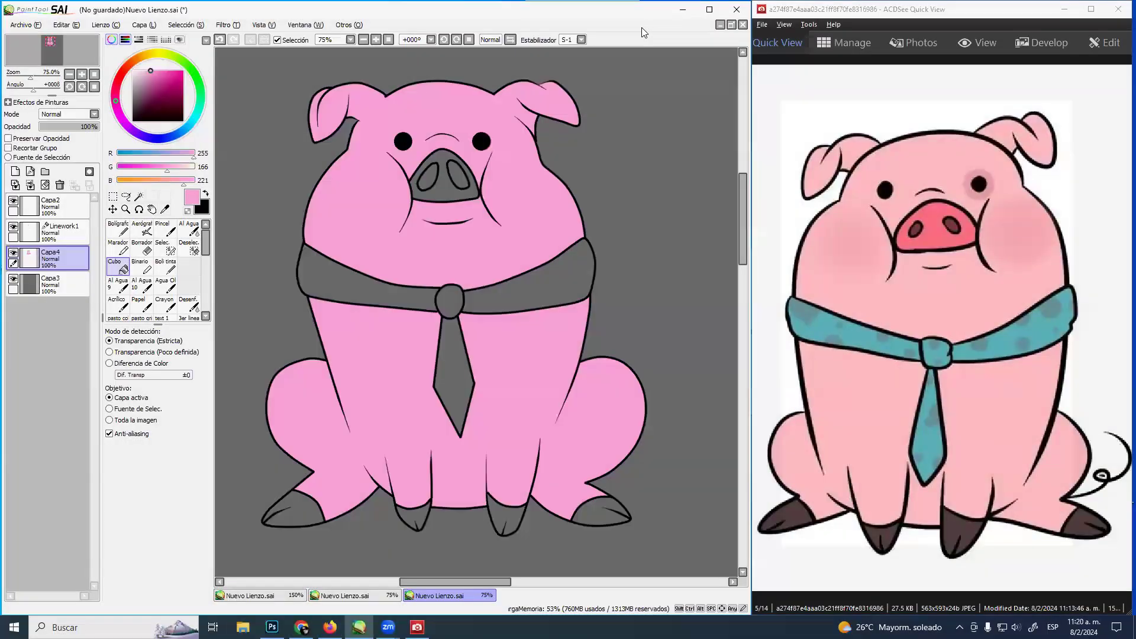
key(ctrl+v)
drag(516, 206, 681, 330)
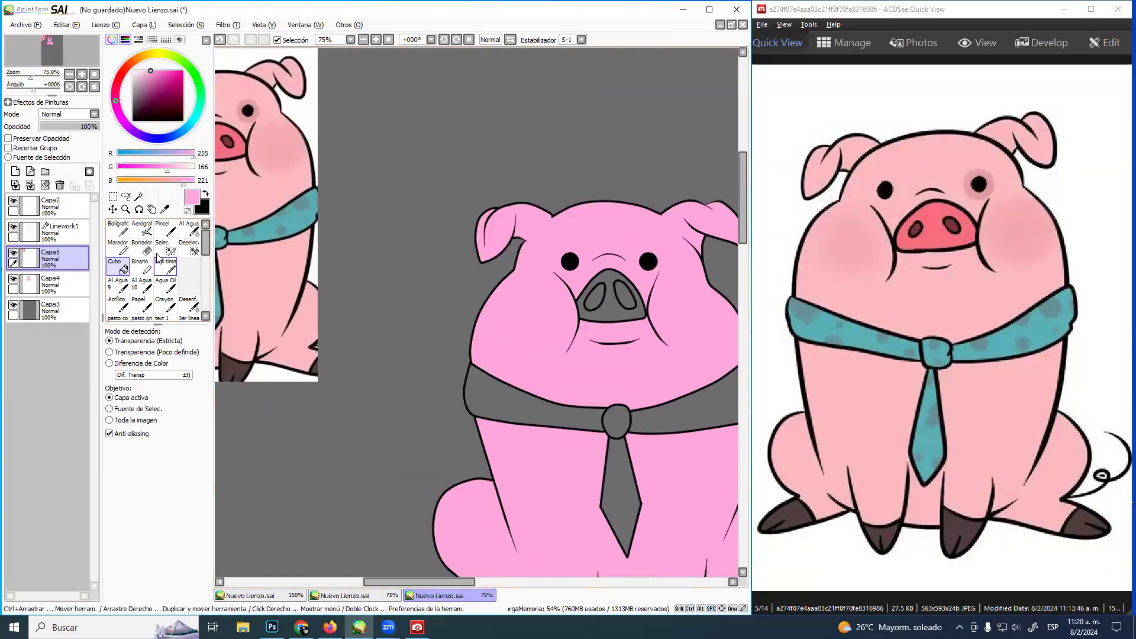
alt+click(266, 181)
drag(427, 261, 295, 158)
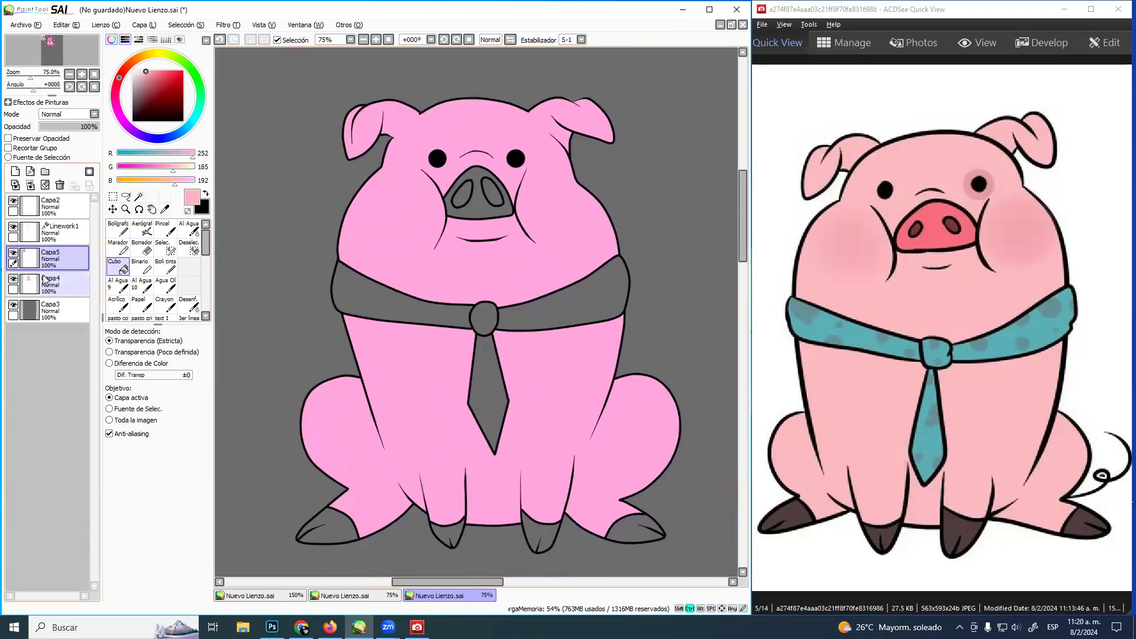
Undo the pasted reference and the deselection, refill the head and body with the sampled pink, and deselect
click(72, 237)
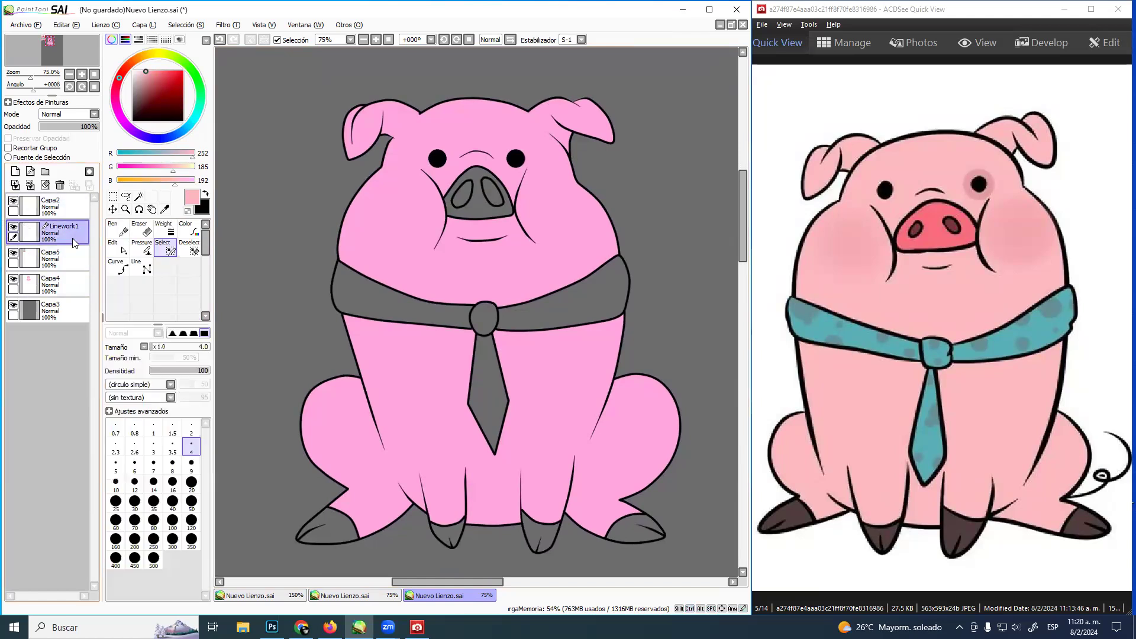
key(ctrl+z)
key(ctrl+z)
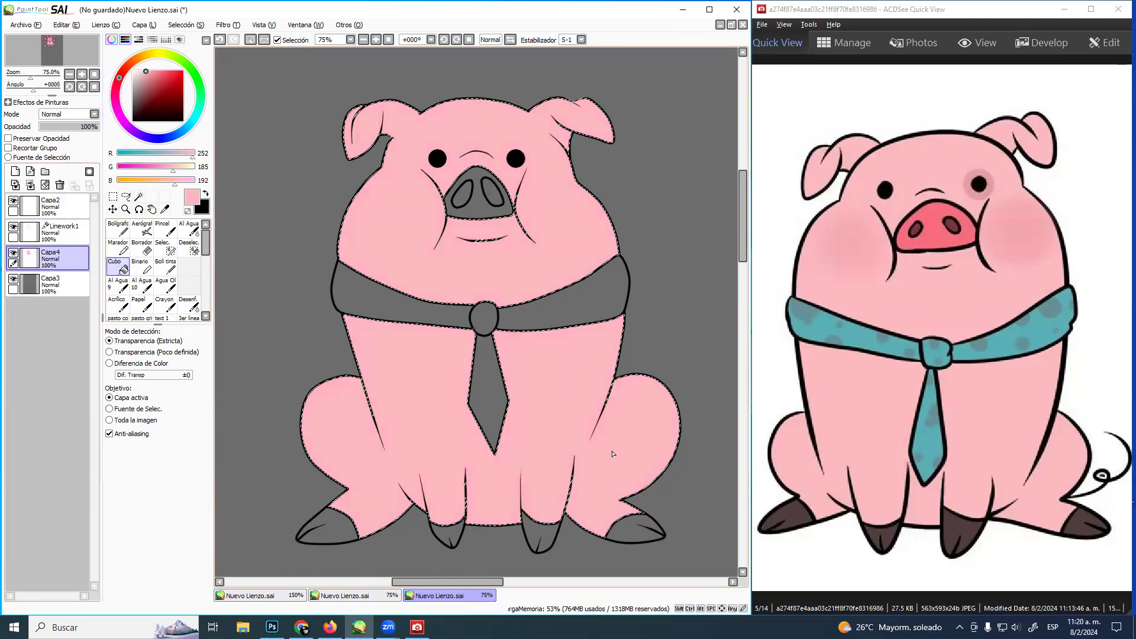
key(ctrl+d)
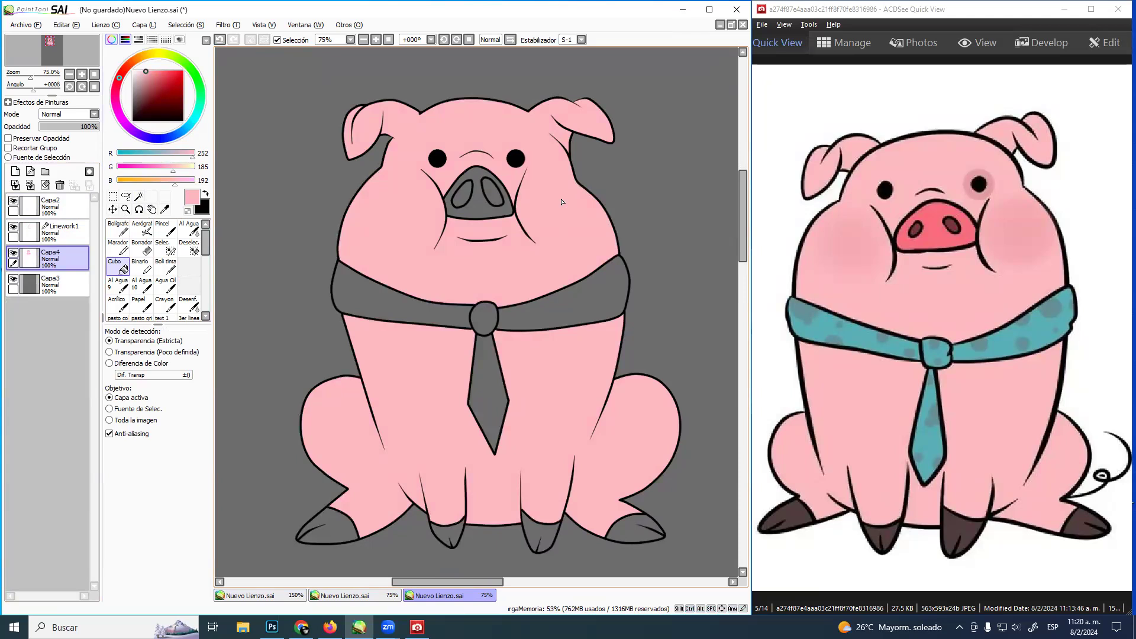
Select the snout area from the line art layer, add a layer above the body color and choose the Bucket tool
click(69, 229)
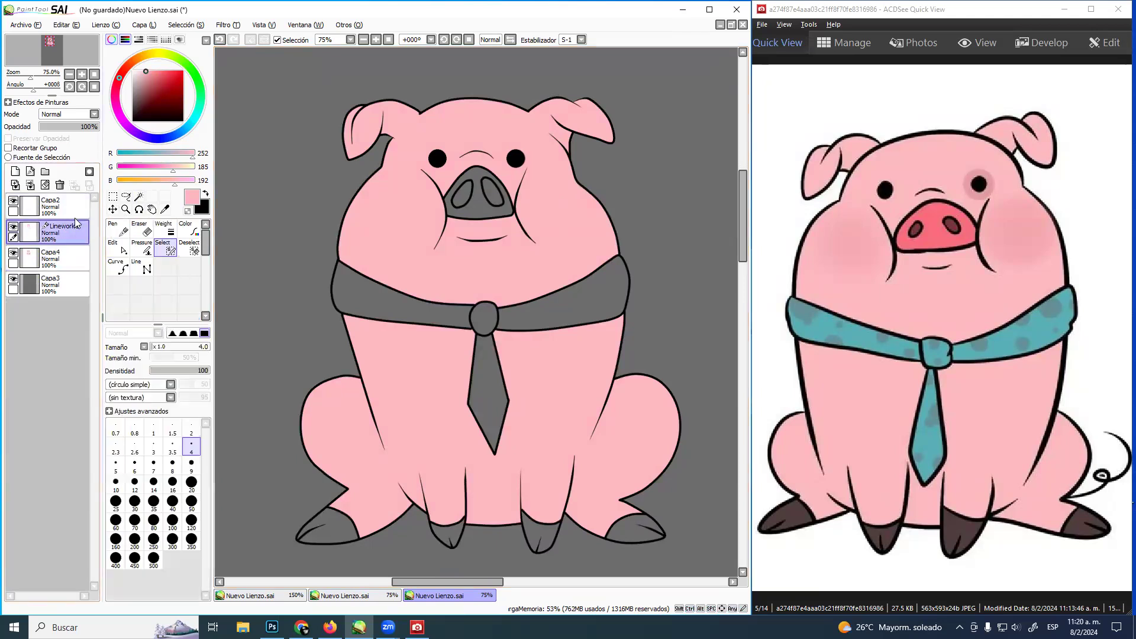
click(138, 196)
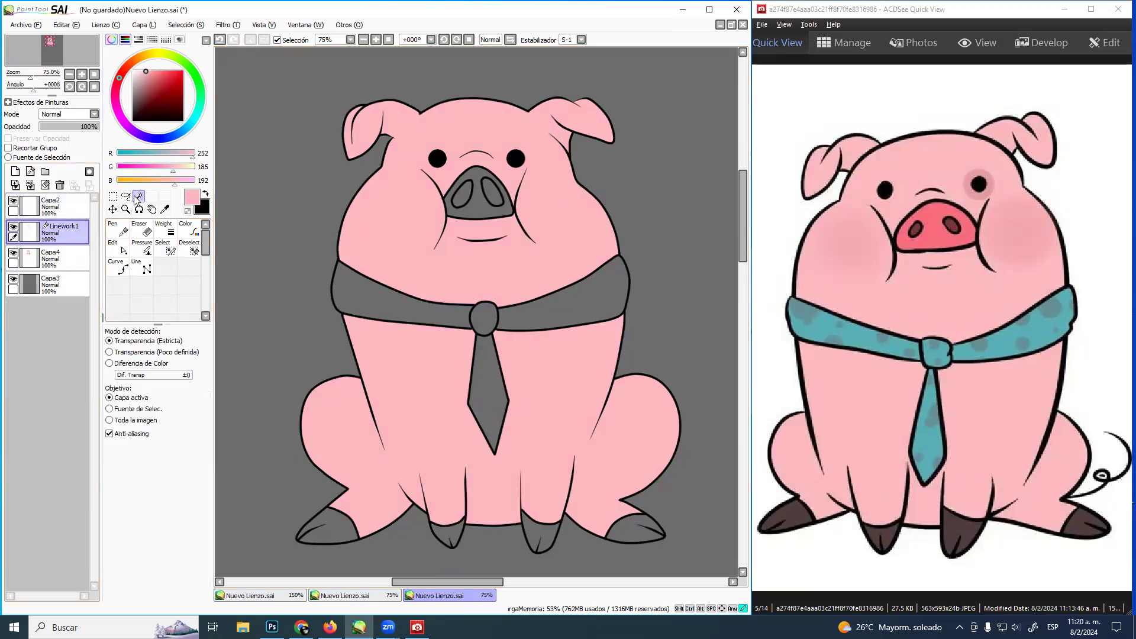
click(486, 217)
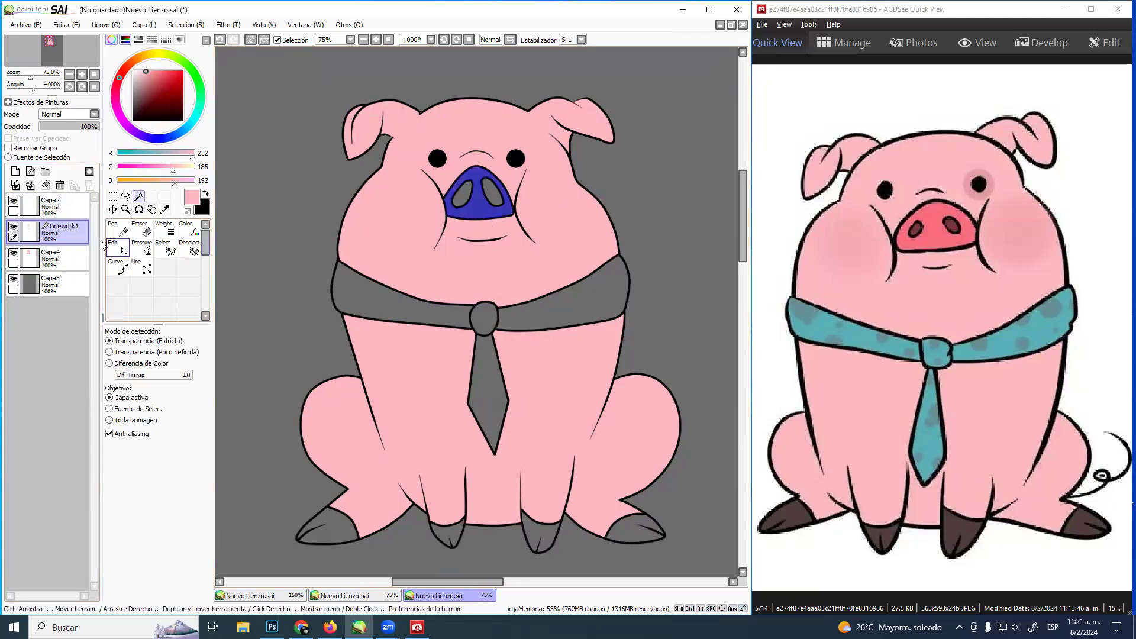
click(15, 171)
click(122, 266)
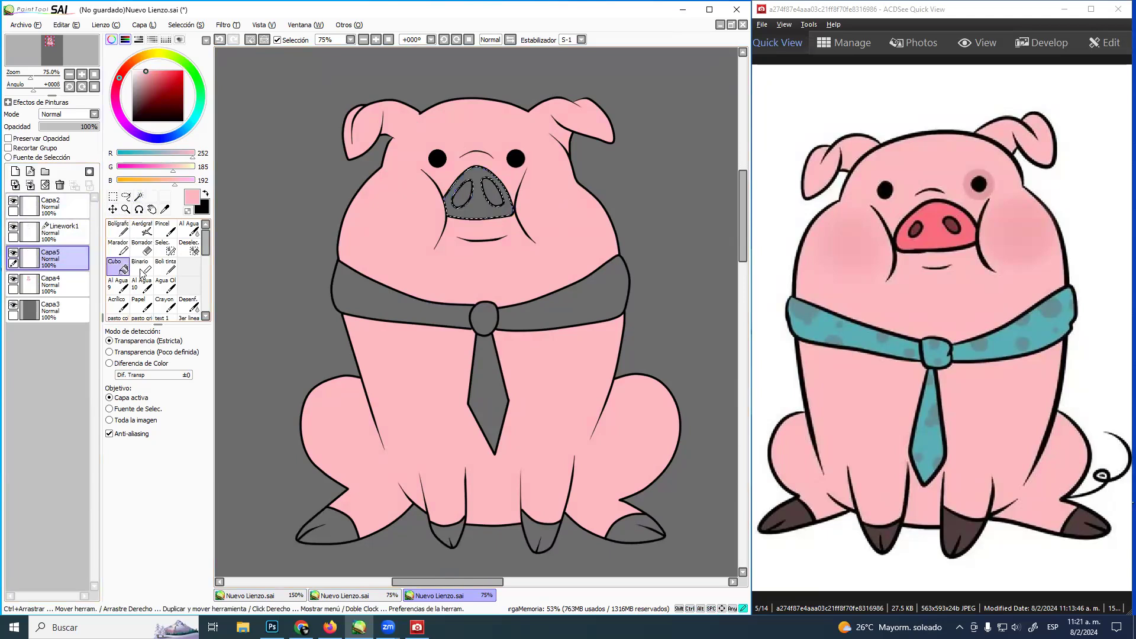
Paste a screen capture of the reference pig into the second open canvas and sample its snout pink (RGB 250, 107, 125)
drag(367, 226, 226, 171)
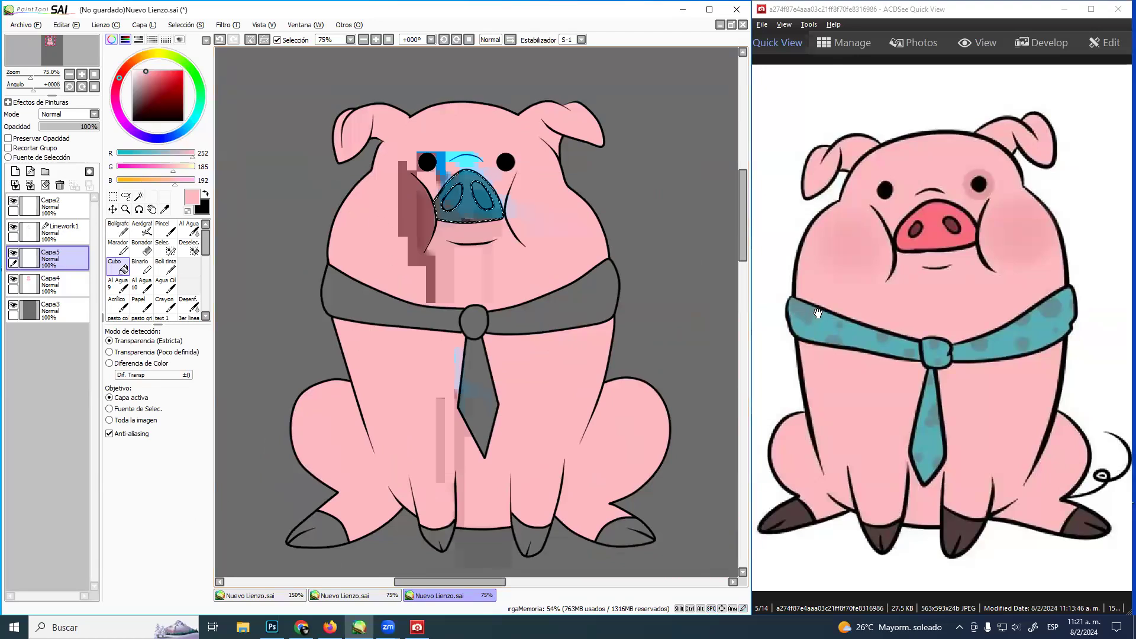
key(super+shift+s)
drag(778, 99, 1085, 506)
click(374, 596)
key(ctrl+v)
drag(461, 364, 654, 477)
drag(345, 163, 517, 327)
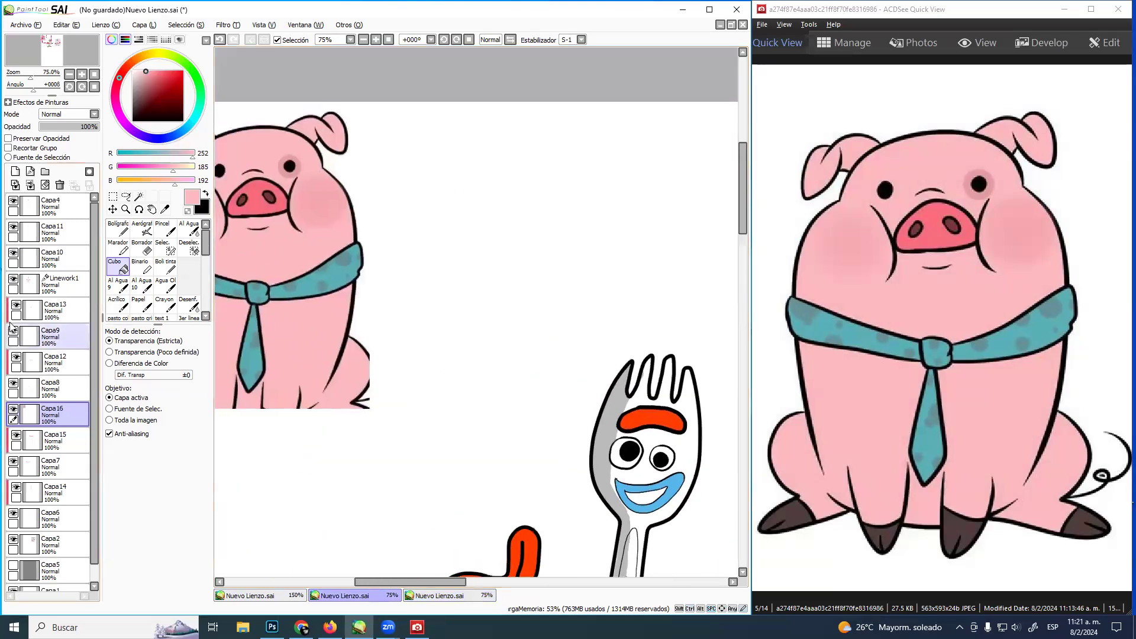
alt+click(261, 196)
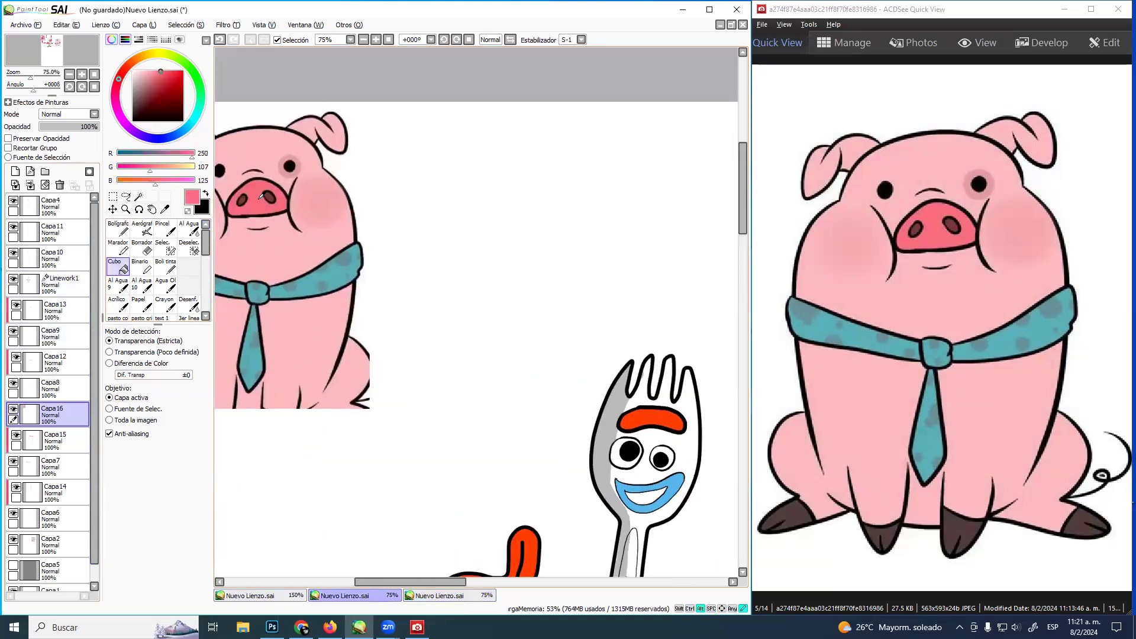
Return to the pig drawing, fill the selected snout with the sampled pink and clear the selection
click(455, 596)
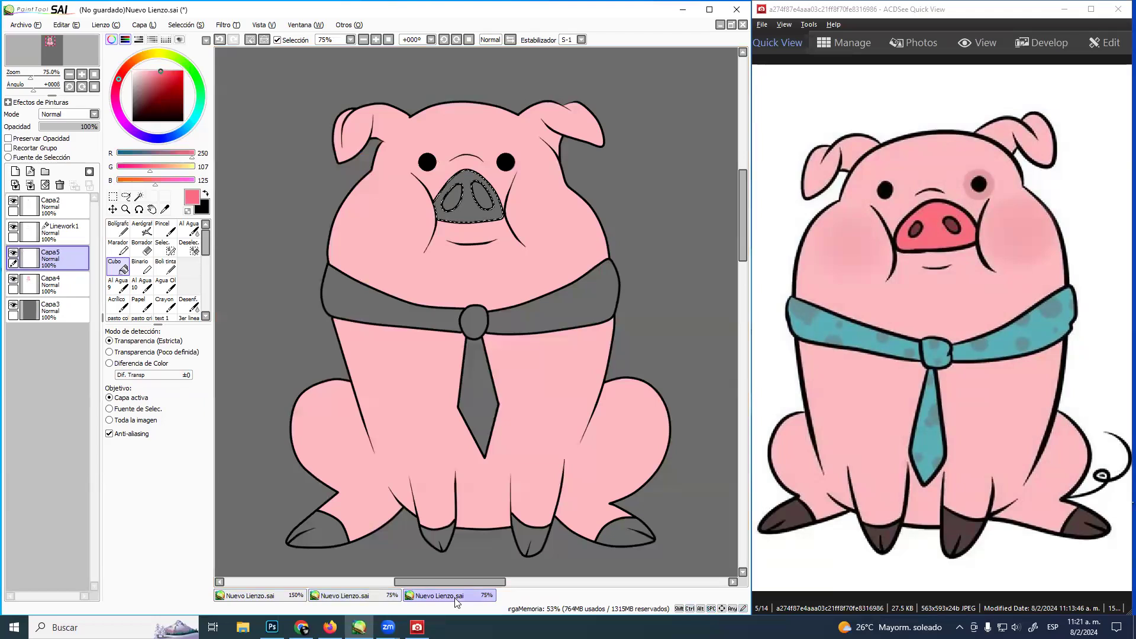
click(462, 220)
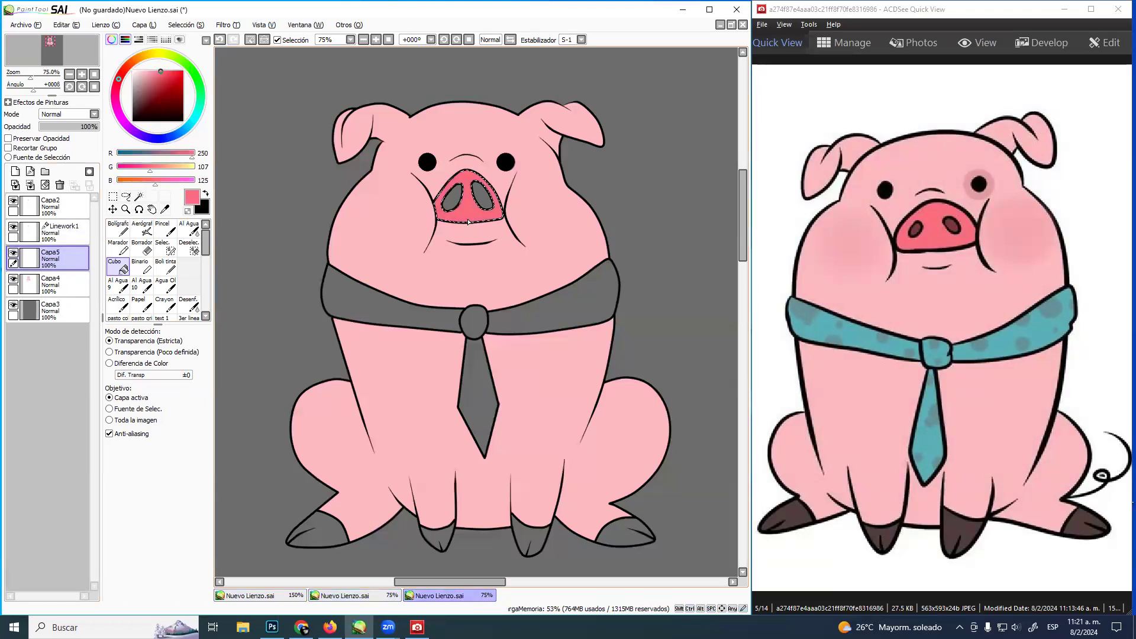
key(ctrl+d)
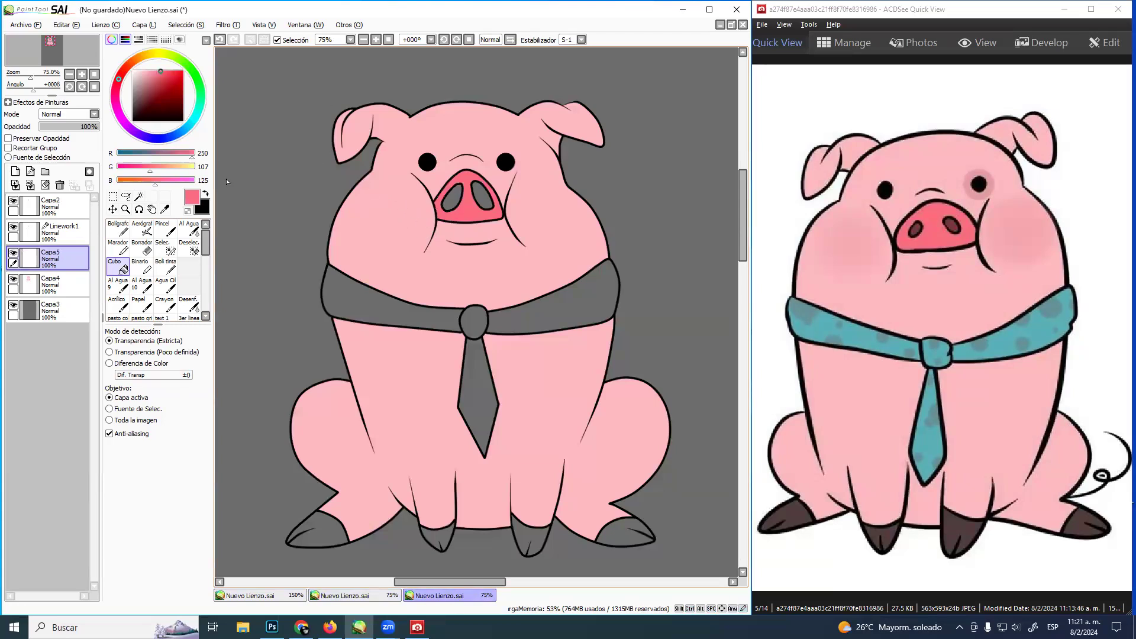
Select both nostrils from the line art layer, without the eye, and add a layer above the snout color
click(59, 232)
click(138, 196)
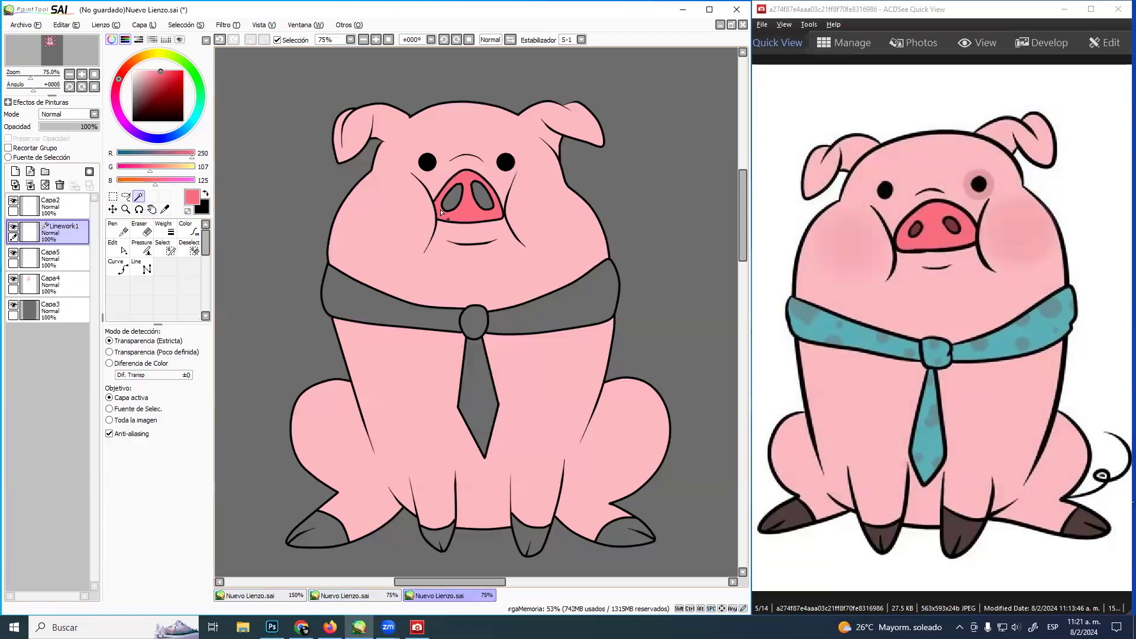
click(445, 204)
click(482, 197)
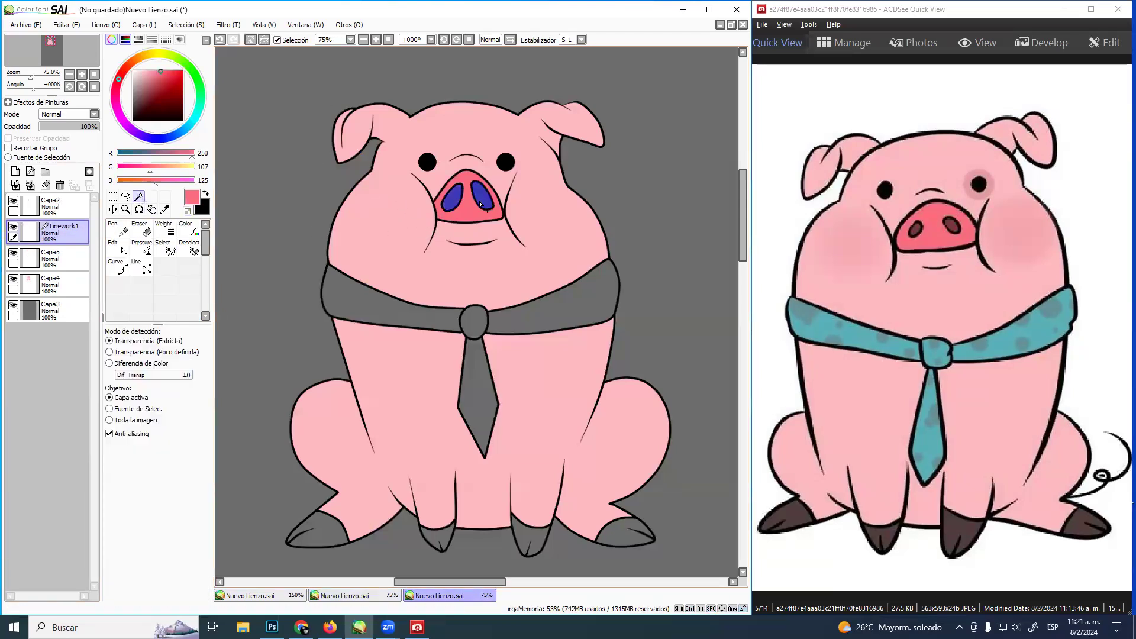
click(428, 167)
key(ctrl+z)
click(59, 258)
click(16, 171)
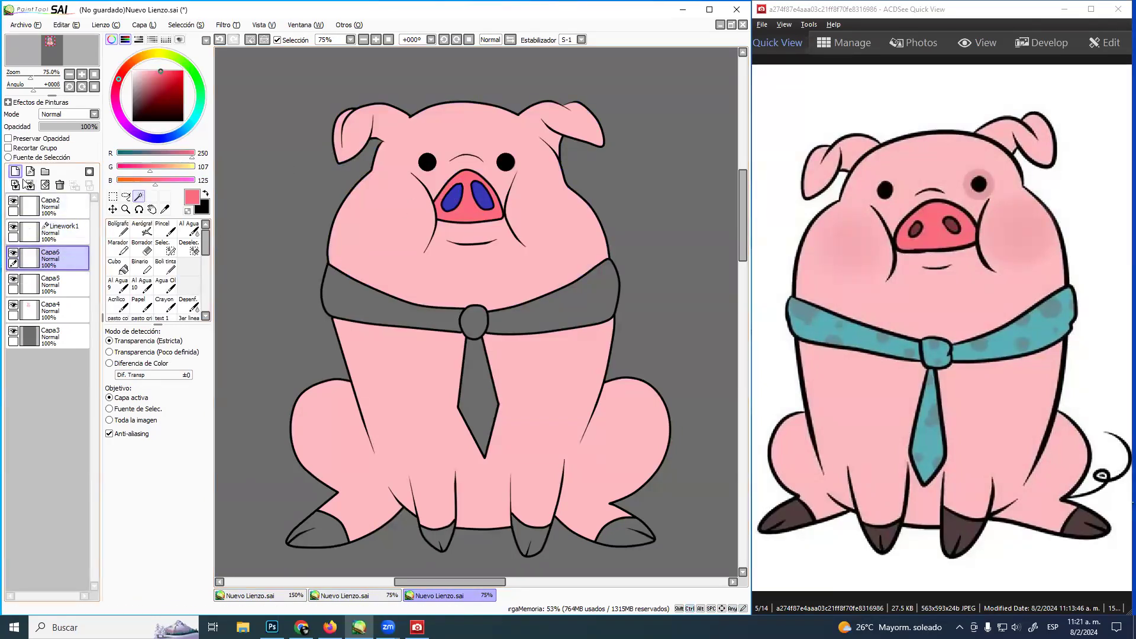
Sample the nostril's dark red (RGB 123, 54, 57) from the pasted reference, undo the stray fill there and return to the drawing
click(355, 595)
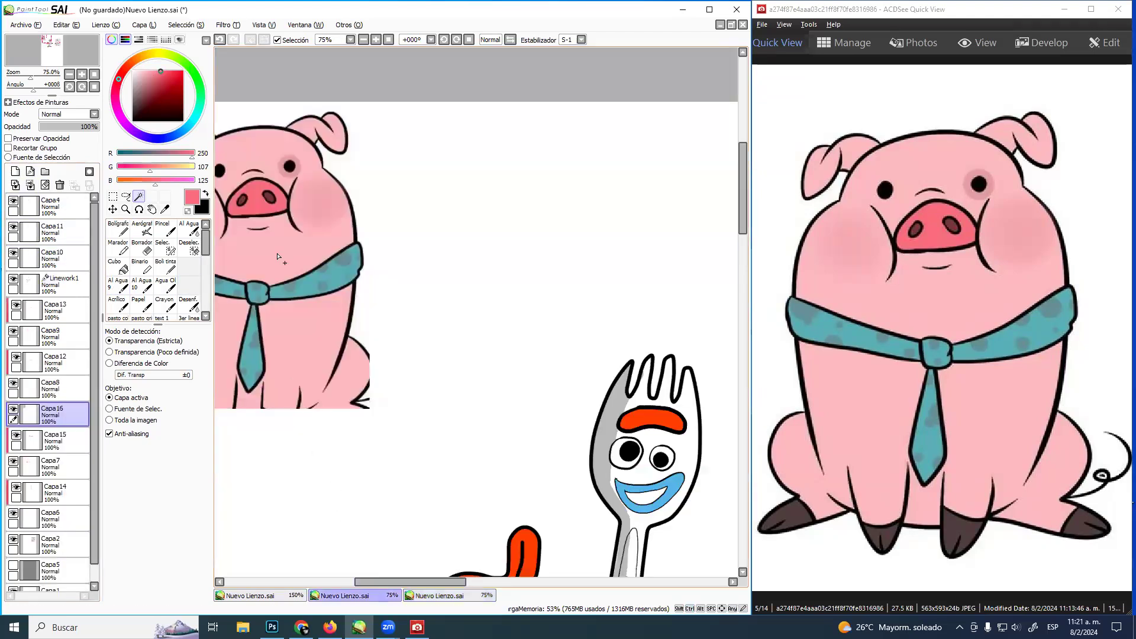
click(120, 268)
alt+click(271, 194)
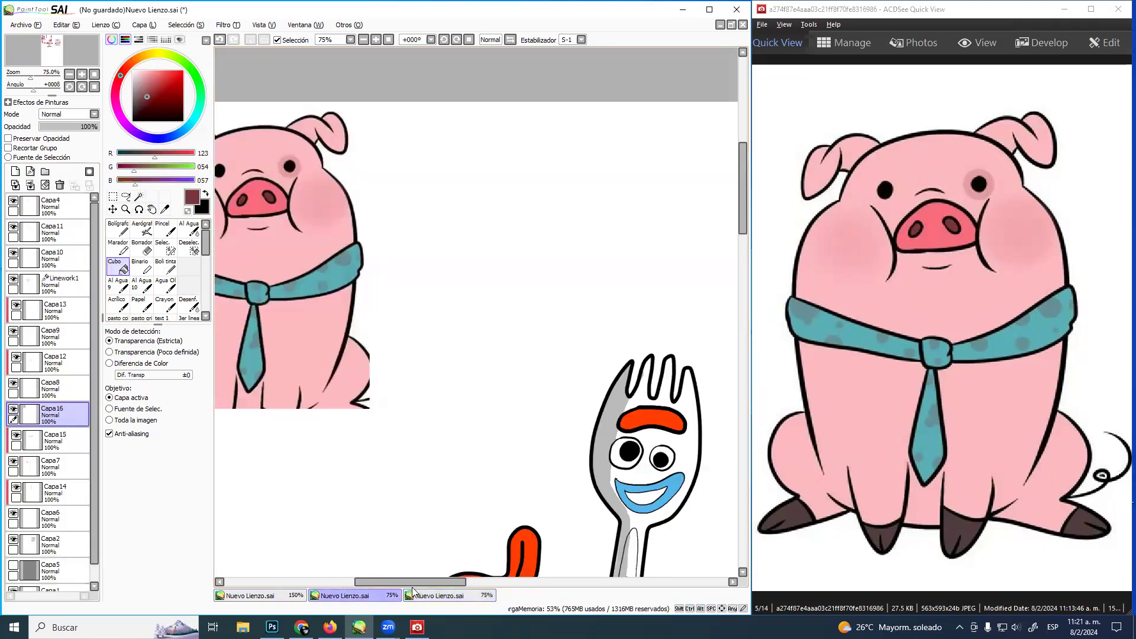
click(364, 565)
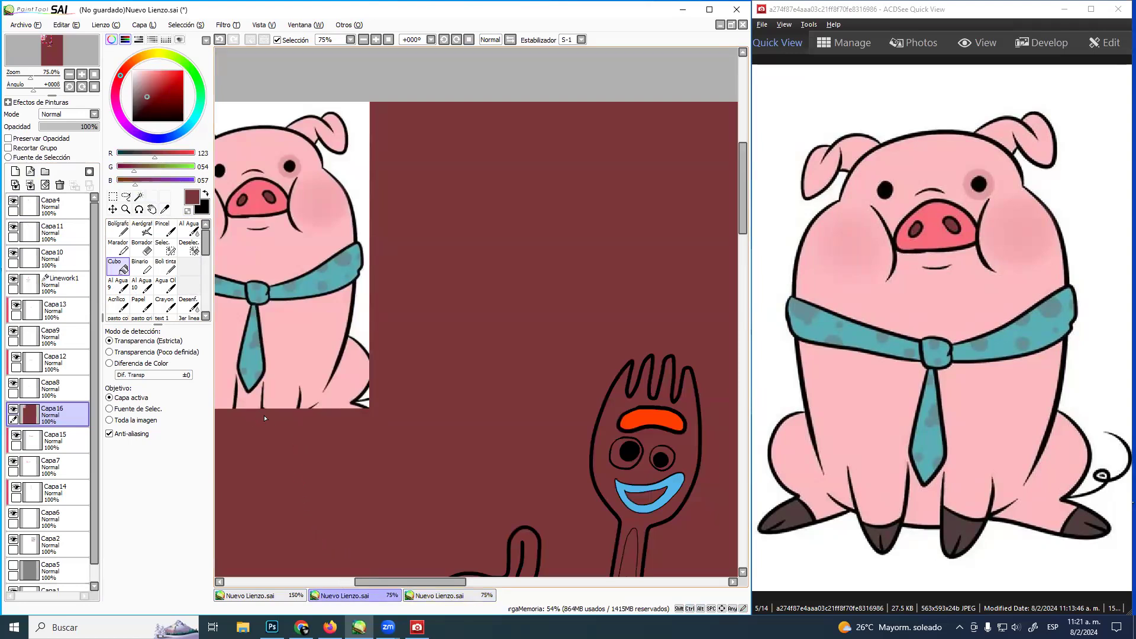
key(ctrl+z)
click(441, 596)
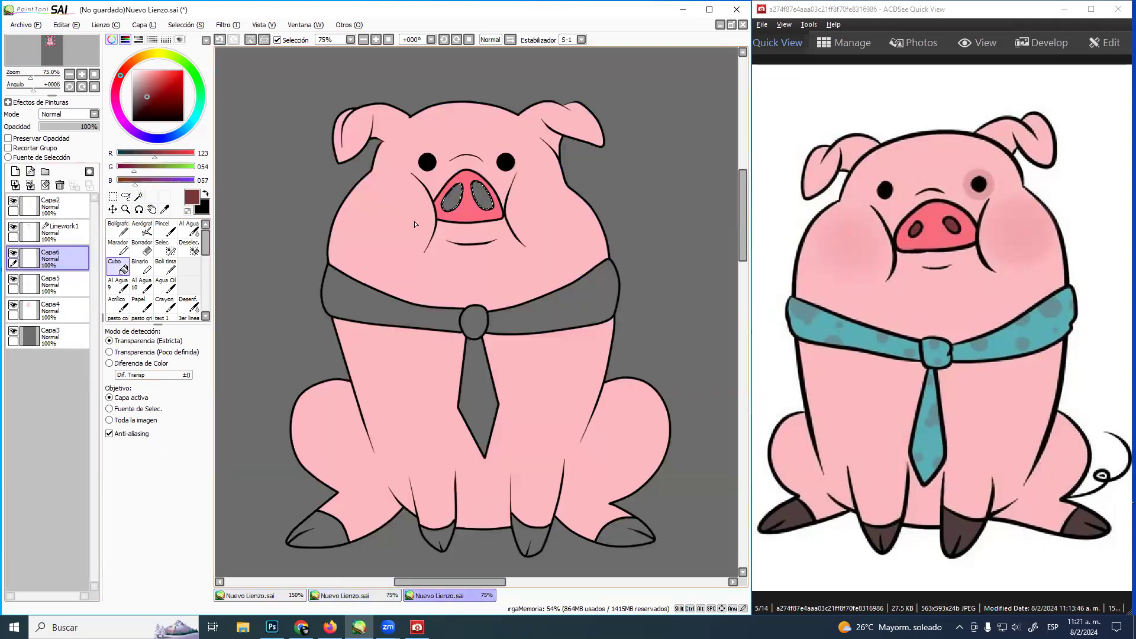
Fill both nostrils with the sampled dark red and deselect
click(459, 198)
click(482, 197)
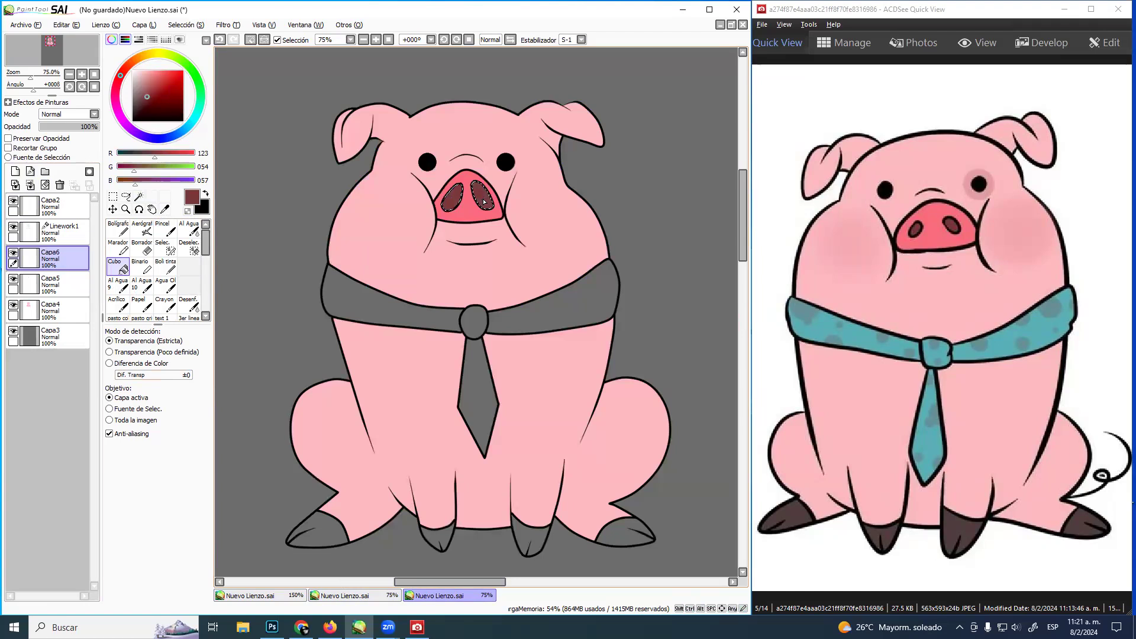
key(ctrl+d)
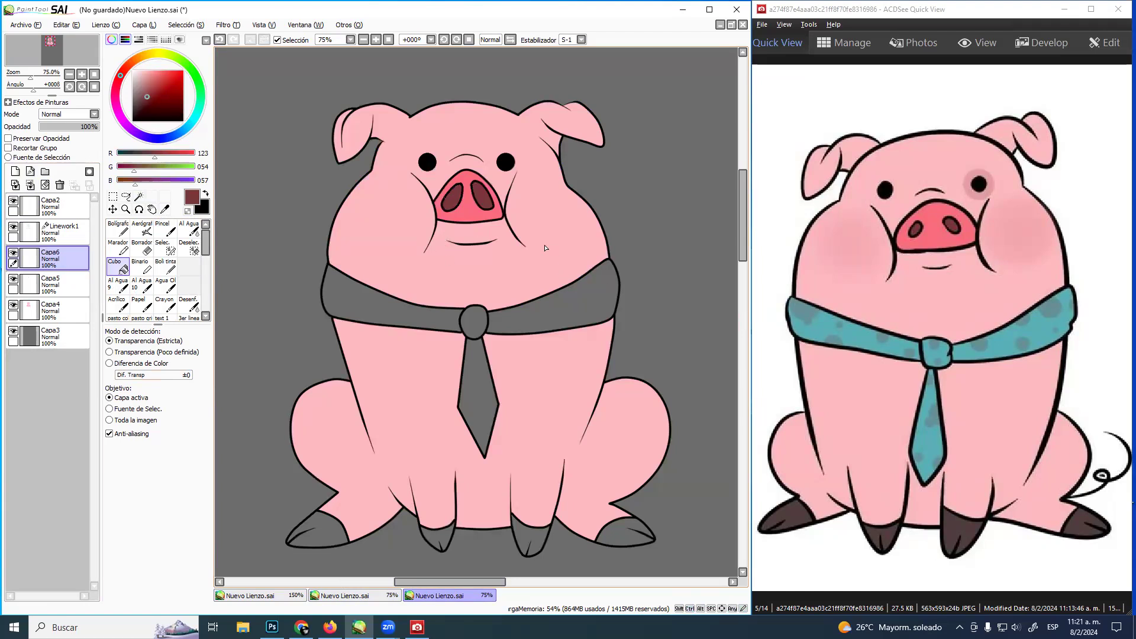
Select both scarf bands, the knot and the hanging end from the line art layer with the Magic Wand
click(59, 233)
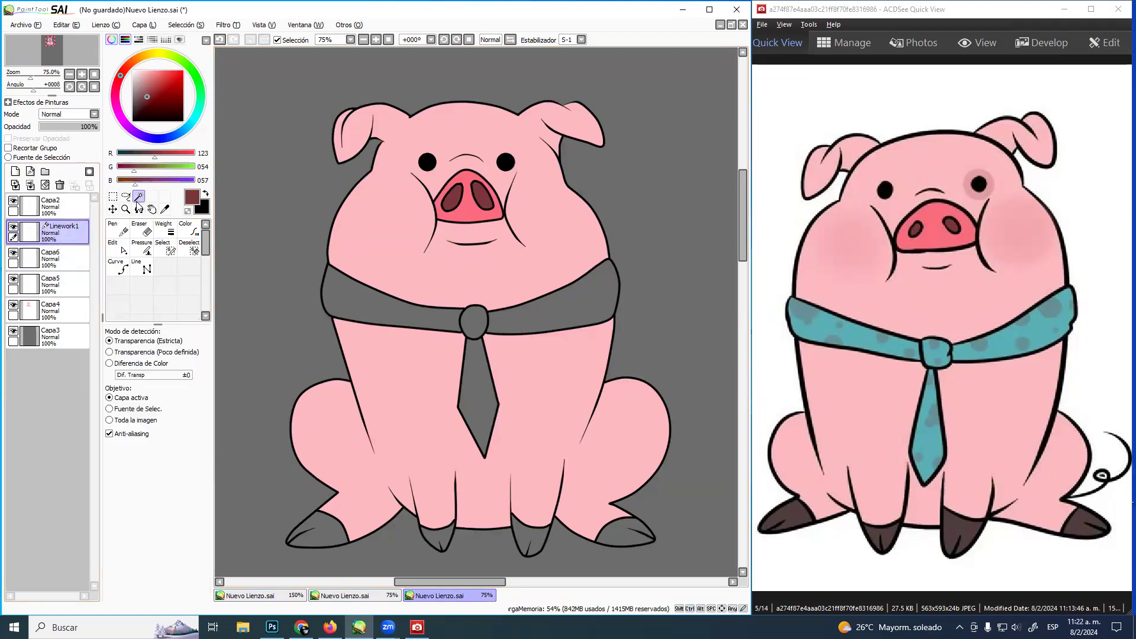
click(373, 294)
click(556, 296)
click(473, 320)
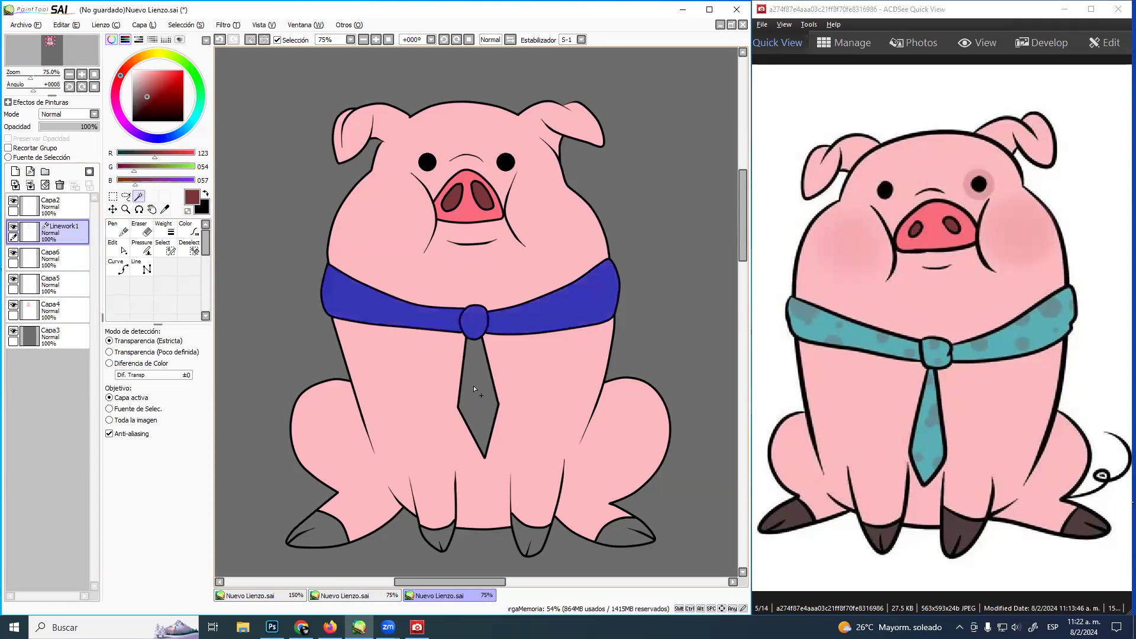
click(489, 408)
Examine the edges of the scarf selection up close along the knot and band
click(125, 209)
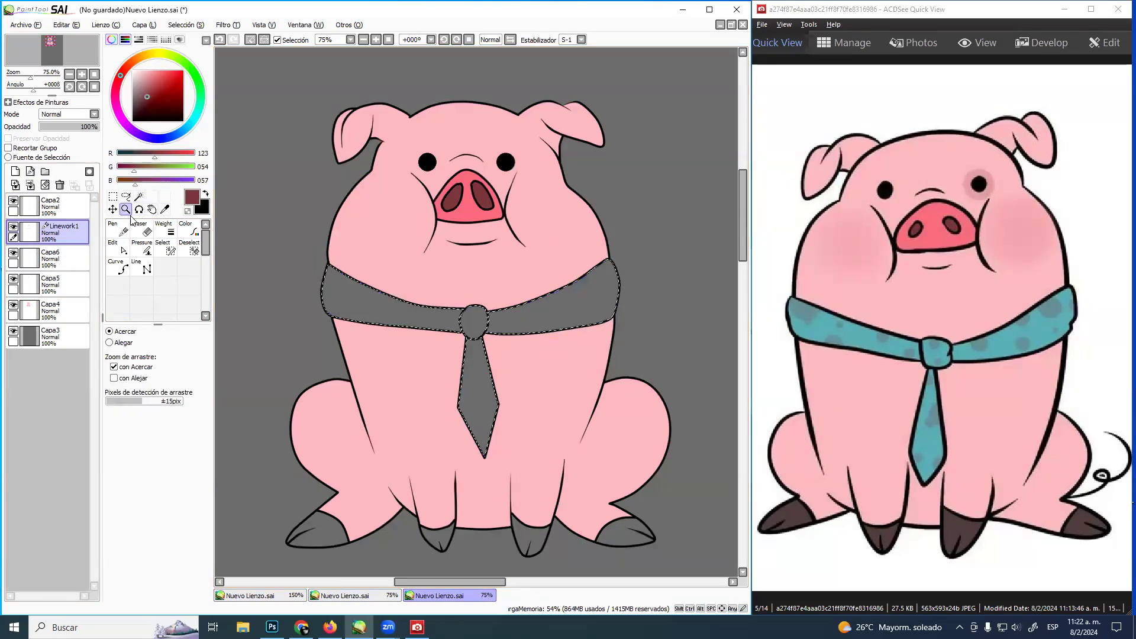
click(456, 300)
click(464, 307)
click(463, 308)
click(463, 307)
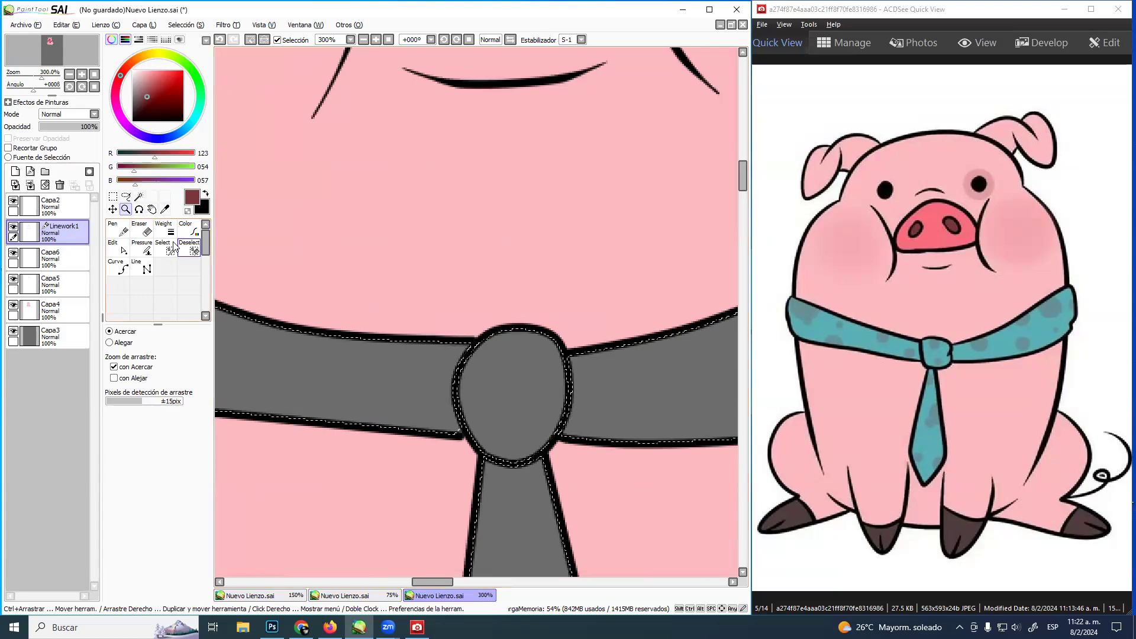
click(166, 249)
drag(482, 325, 597, 294)
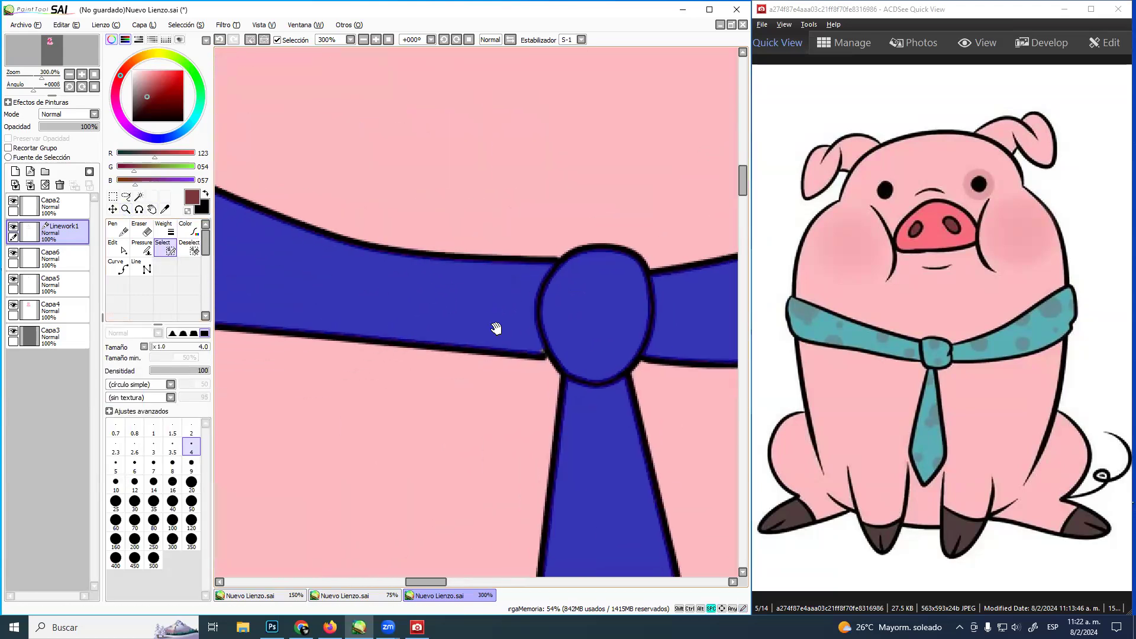
drag(506, 310, 581, 325)
drag(331, 291, 514, 334)
click(126, 209)
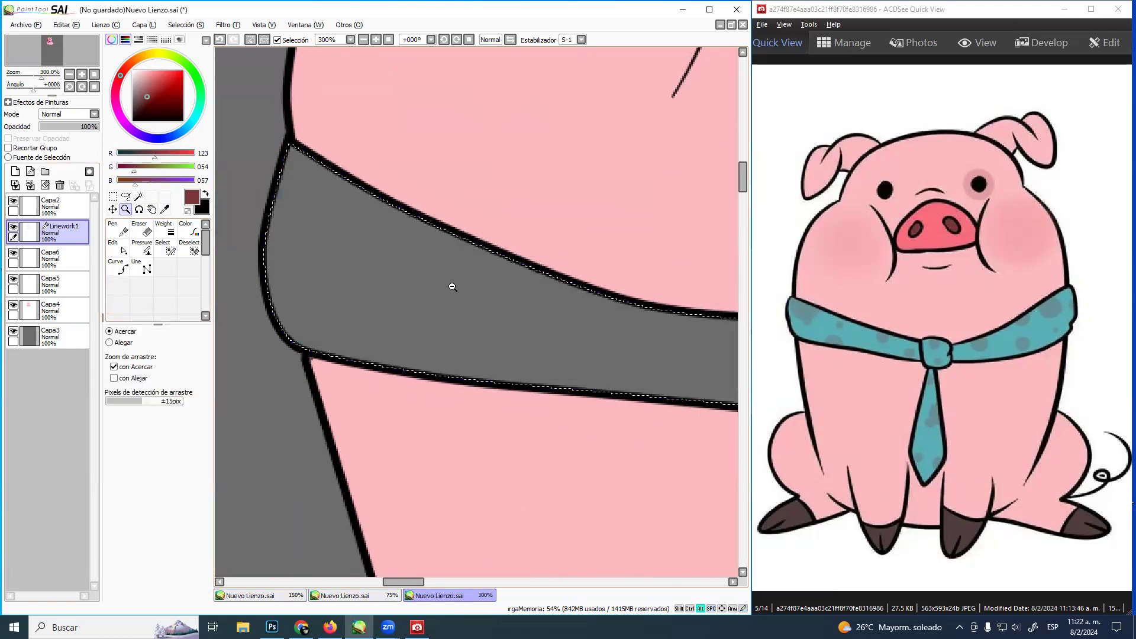
scroll(459, 312, down, 5)
scroll(467, 310, up, 2)
scroll(509, 315, down, 1)
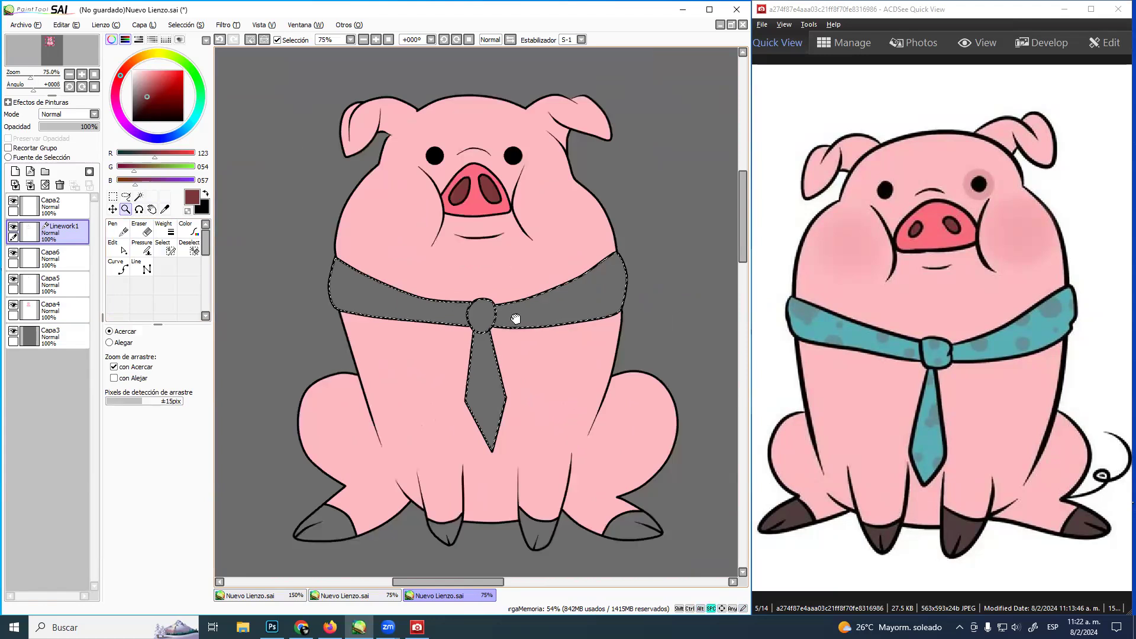
Add a layer above the nostril color and fill the selected scarf with light blue (RGB 121, 206, 249)
click(61, 257)
click(15, 171)
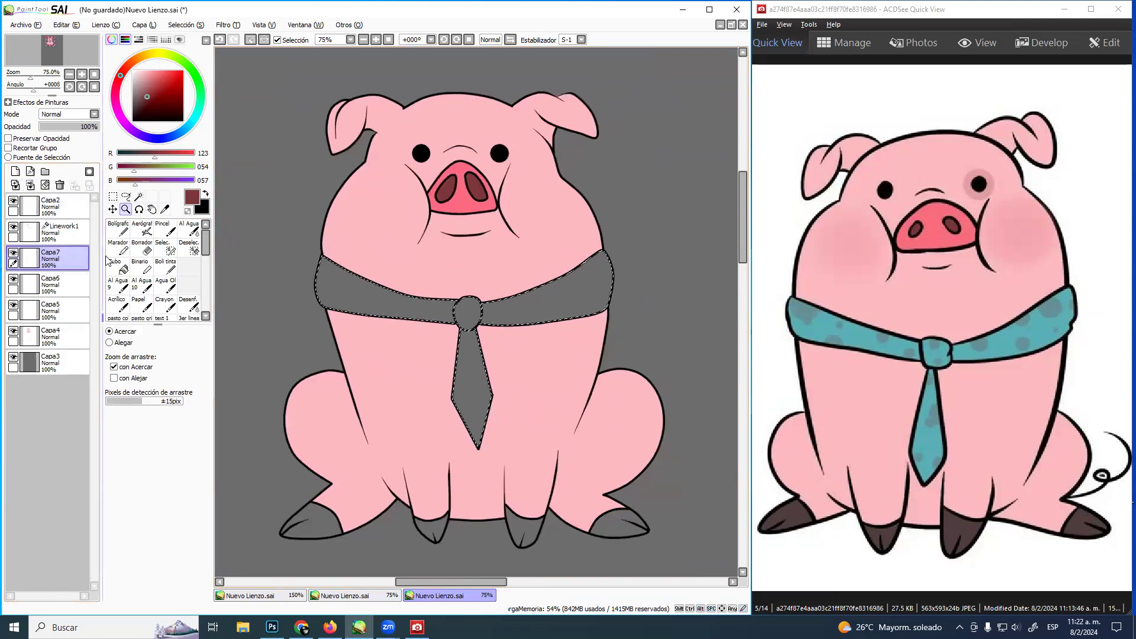
click(118, 266)
click(185, 130)
click(158, 71)
click(388, 307)
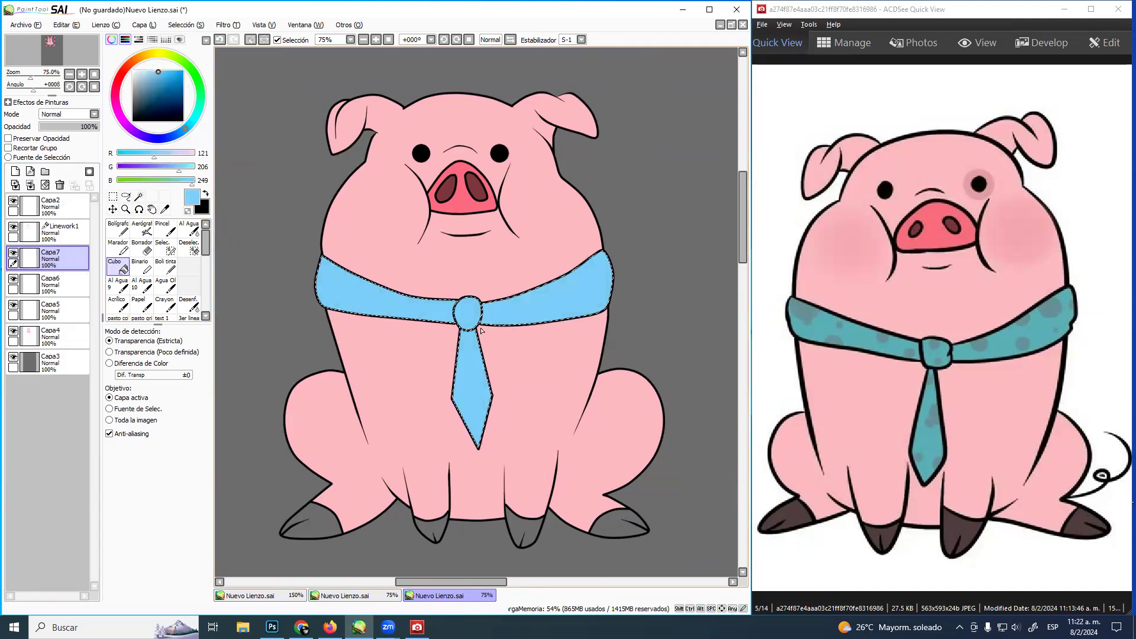
Refill the scarf bands, knot and hanging end with a deeper blue (RGB 0, 130, 204) and deselect
click(182, 71)
click(183, 80)
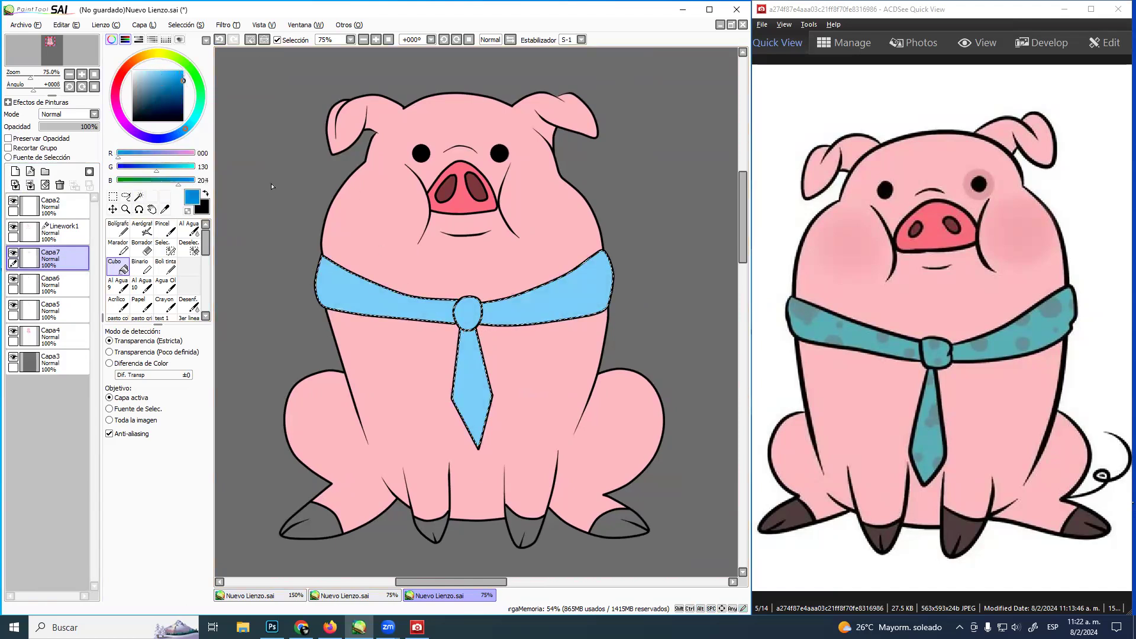
click(465, 314)
click(591, 304)
click(471, 357)
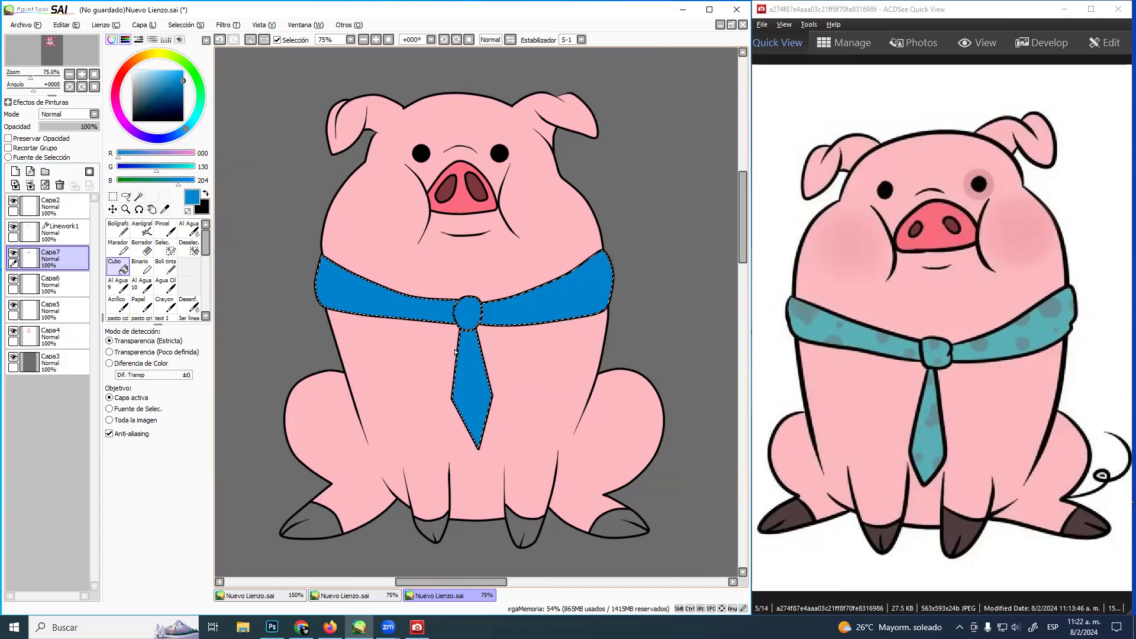
key(ctrl+d)
Select all four hooves from the line art layer with the Magic Wand
click(56, 232)
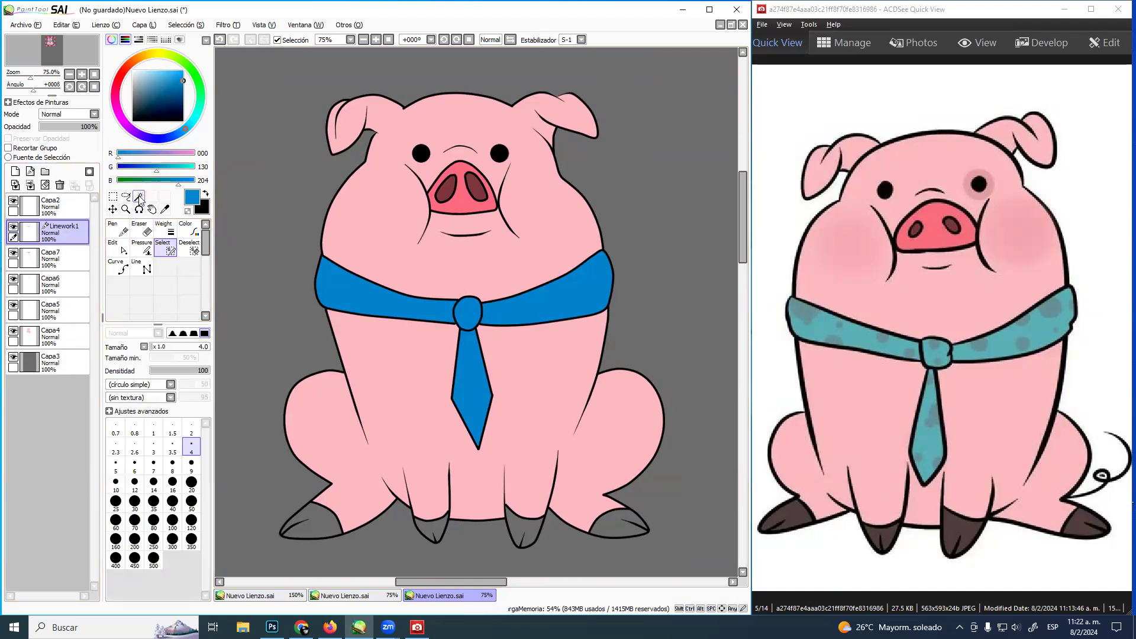
click(139, 196)
click(331, 521)
click(425, 526)
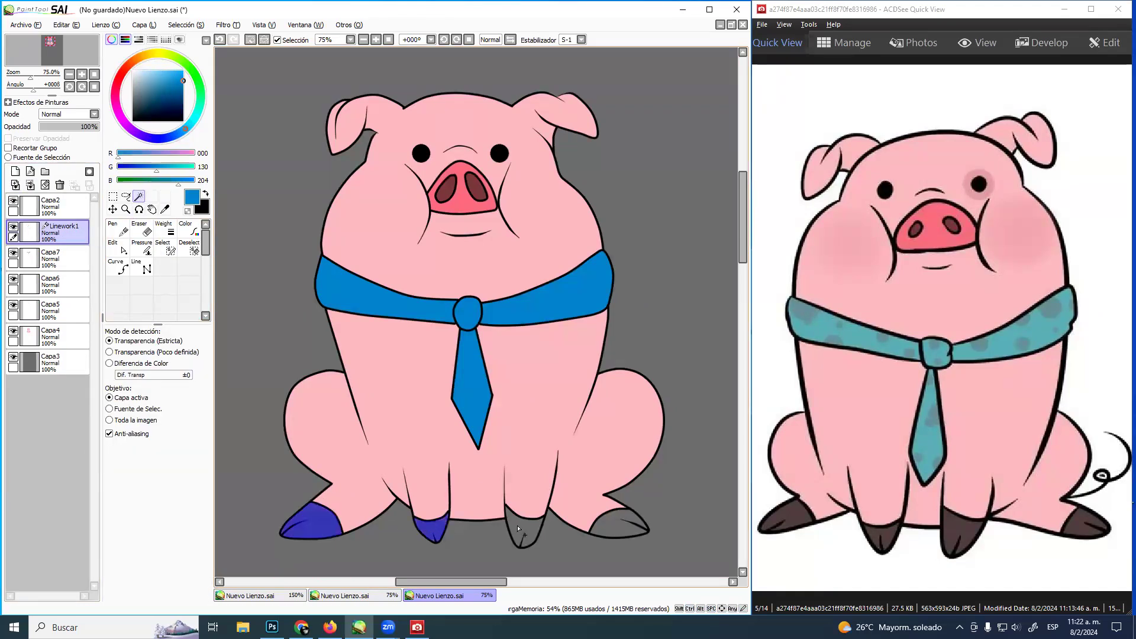
click(523, 528)
click(613, 525)
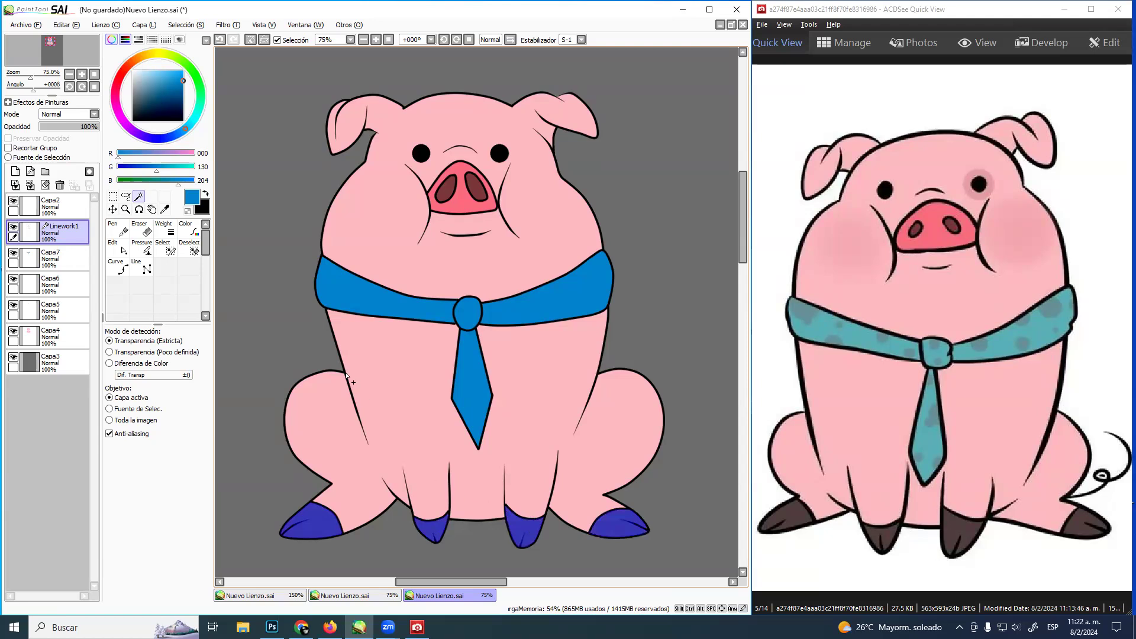
Inspect the hoof selection edges up close and touch up gaps at the hoof corners with the Select brush
click(127, 211)
drag(344, 496, 381, 355)
scroll(382, 355, up, 8)
drag(263, 515, 376, 344)
scroll(376, 344, down, 6)
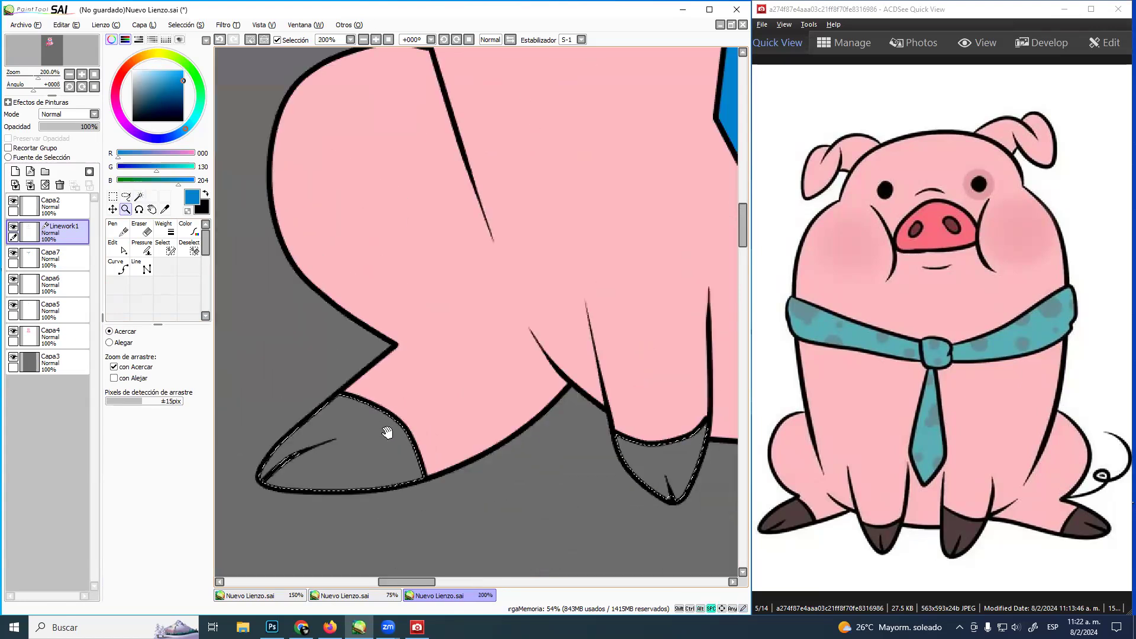
click(164, 249)
drag(507, 320, 423, 305)
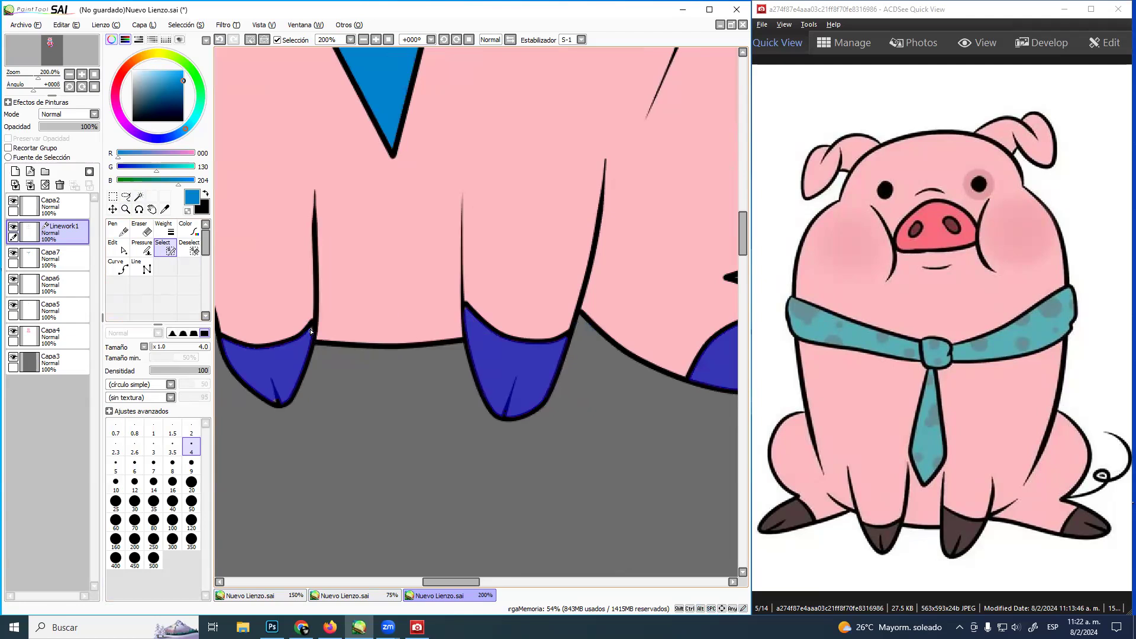
drag(681, 326, 425, 316)
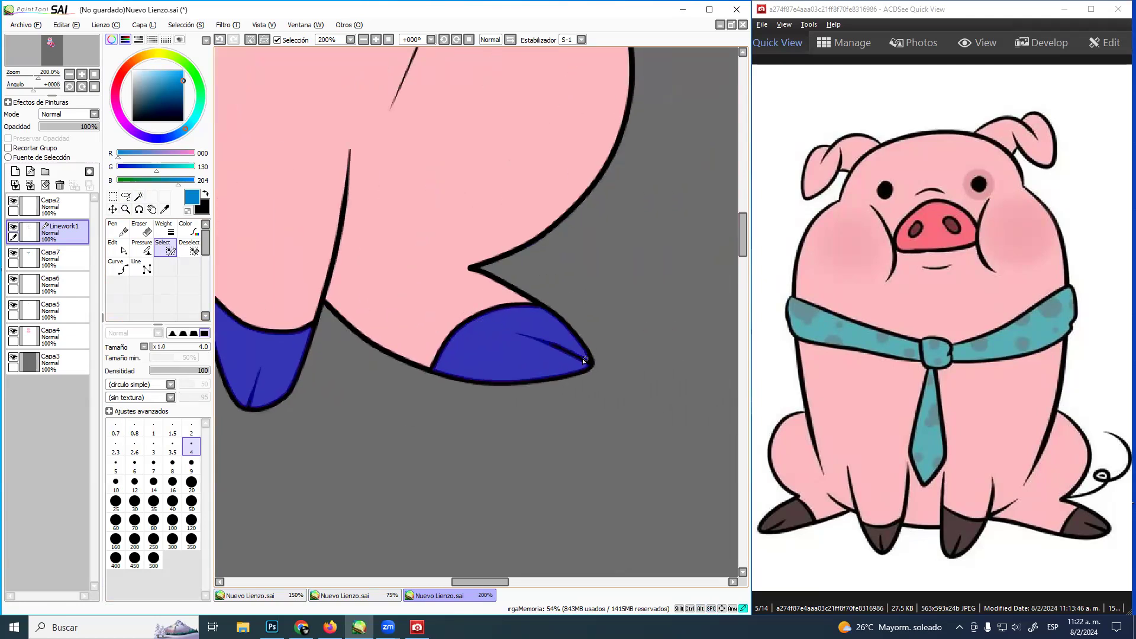
drag(374, 294, 496, 336)
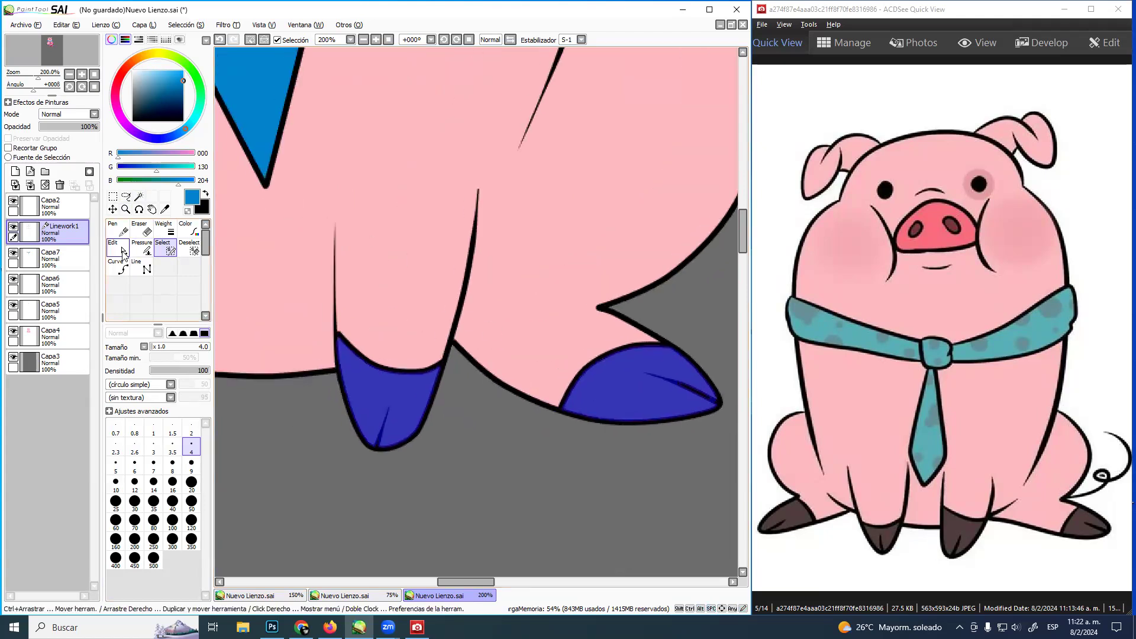
click(126, 196)
click(126, 209)
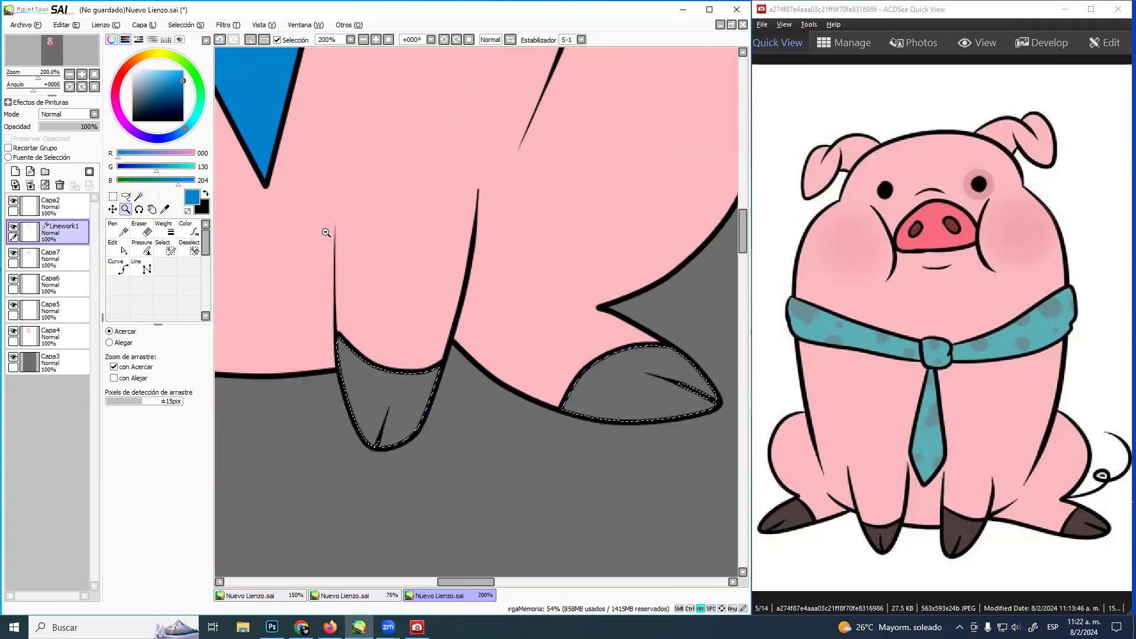
alt+click(371, 245)
alt+click(374, 237)
mouse_move(355, 183)
mouse_down()
mouse_move(471, 408)
mouse_move(492, 416)
mouse_move(483, 422)
mouse_up()
alt+click(481, 407)
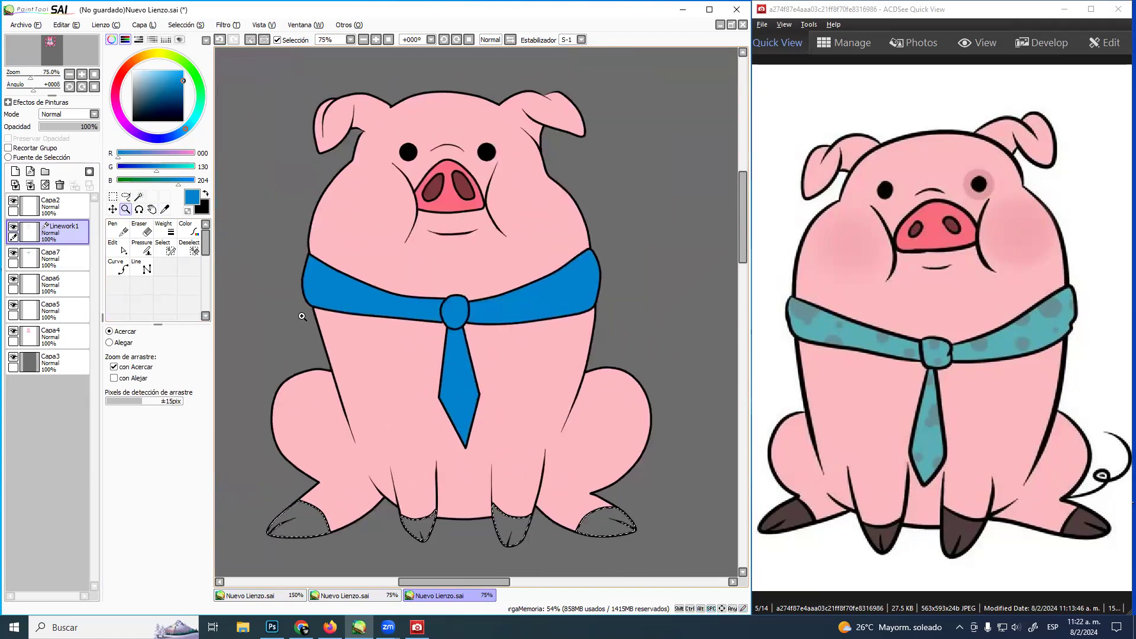
Add a layer above the scarf color, fill the four selected hooves with dark grey (RGB 39, 39, 39) and deselect
click(64, 261)
click(16, 171)
click(118, 267)
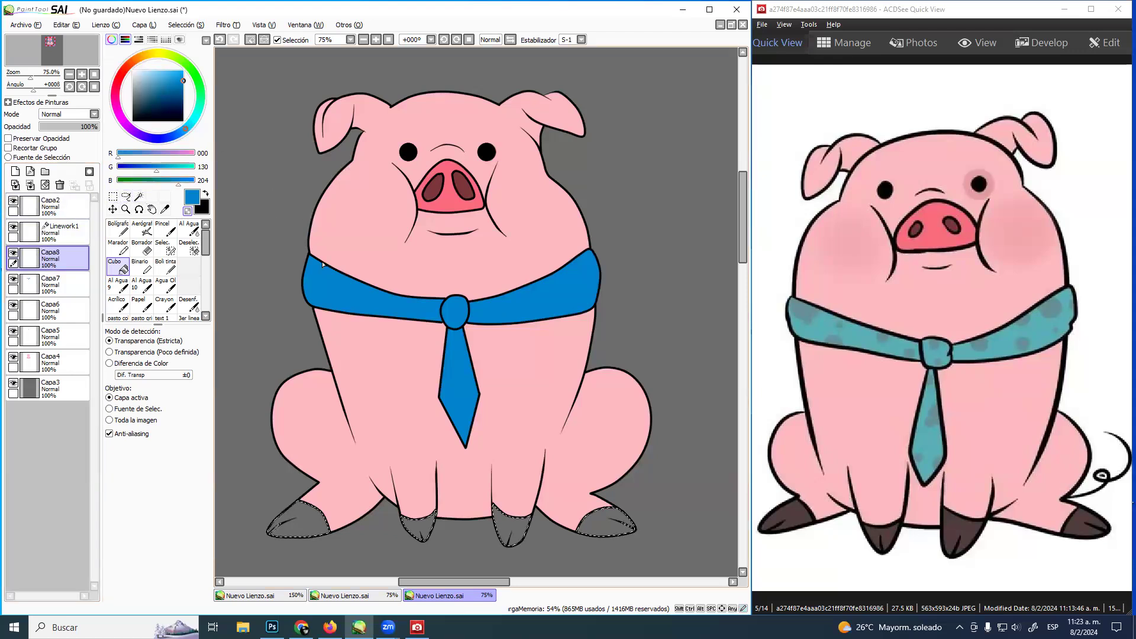
click(131, 108)
click(133, 114)
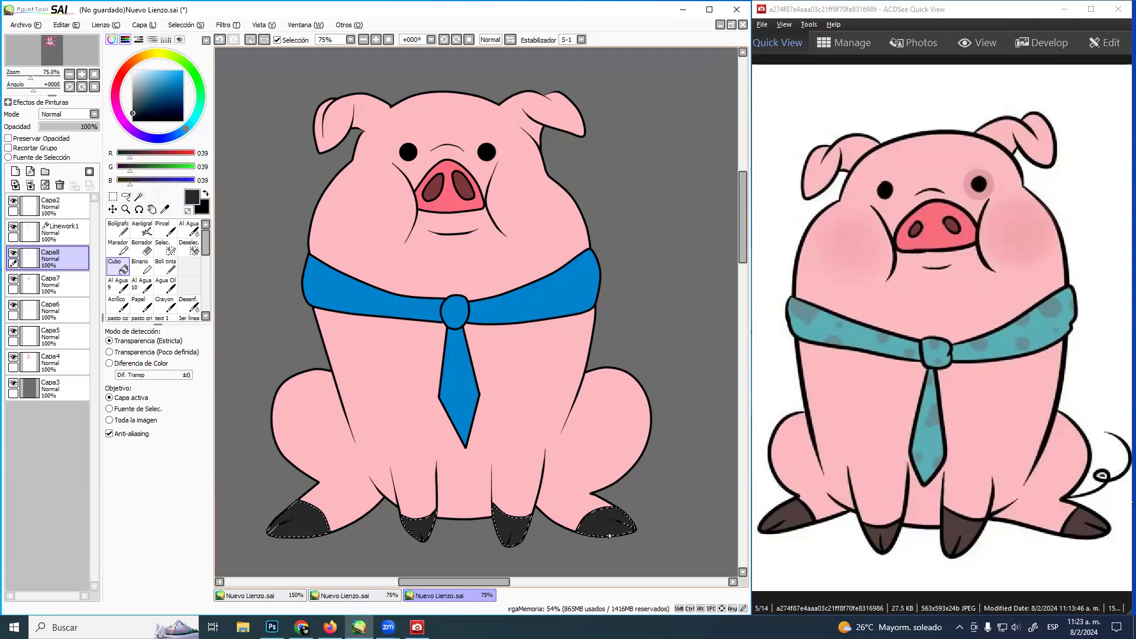
key(ctrl+d)
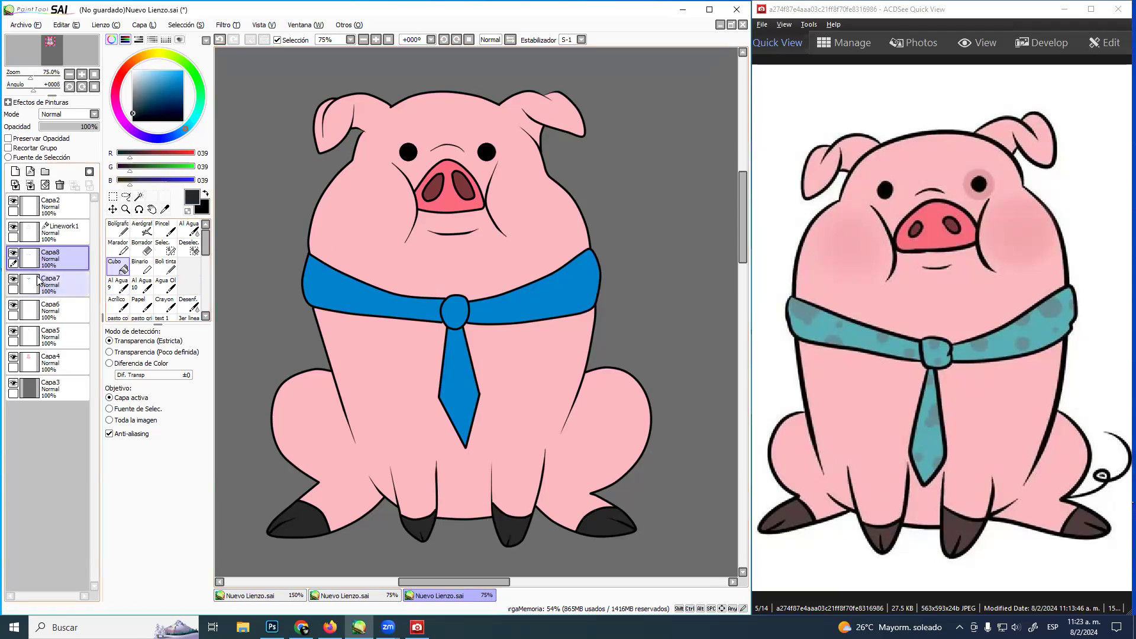
Add a new layer directly above the scarf color layer and ready the Boli tinta brush with white
click(12, 283)
click(13, 279)
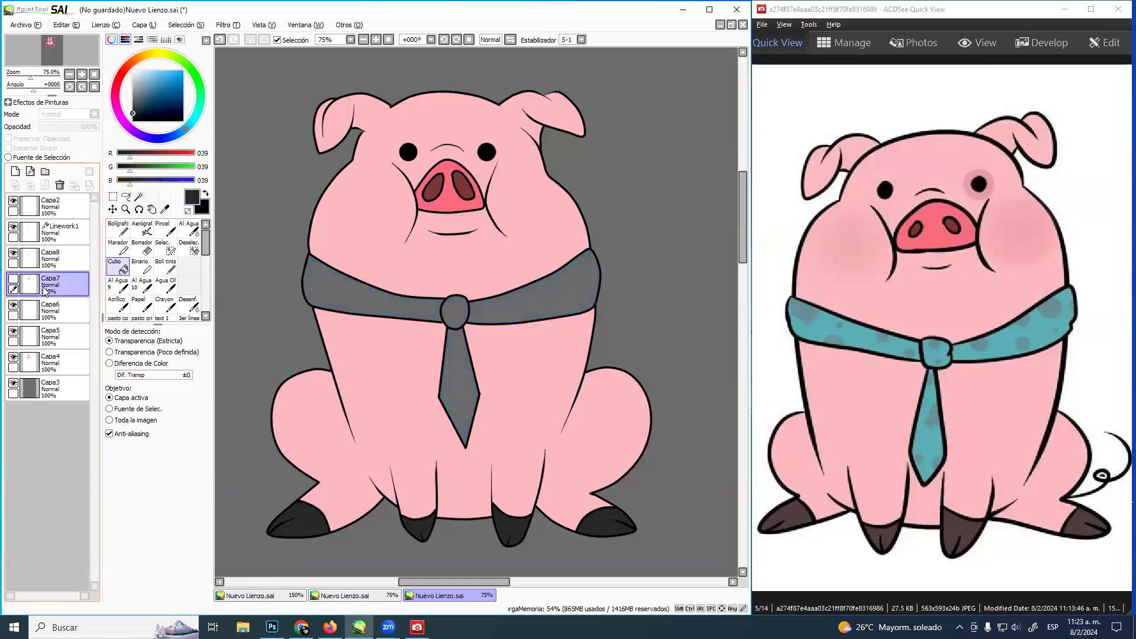
click(13, 281)
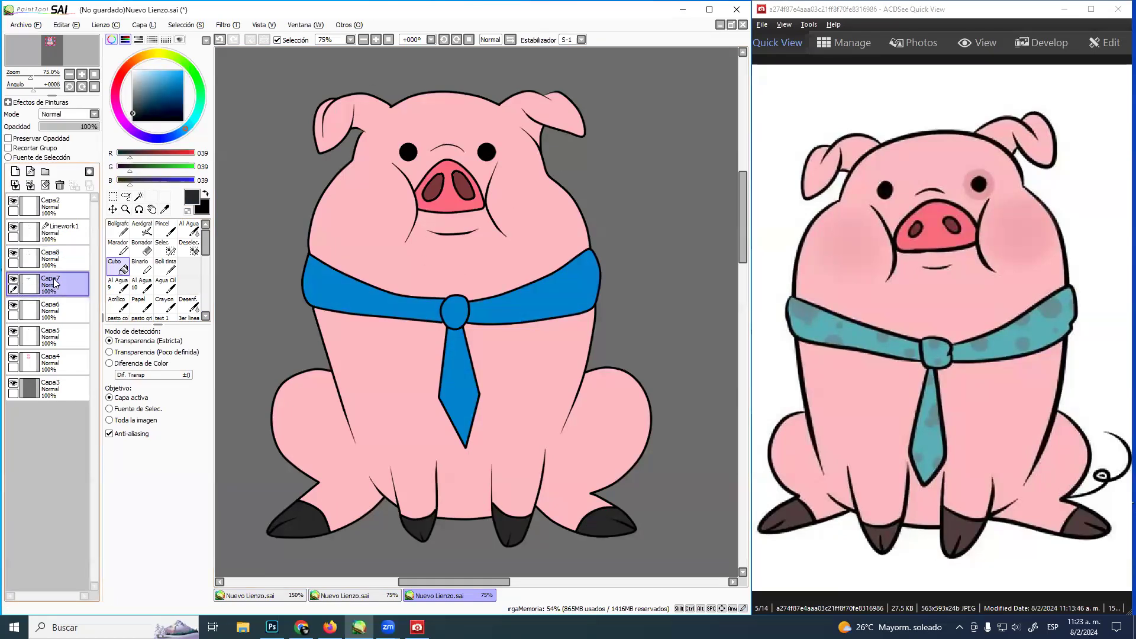
click(15, 173)
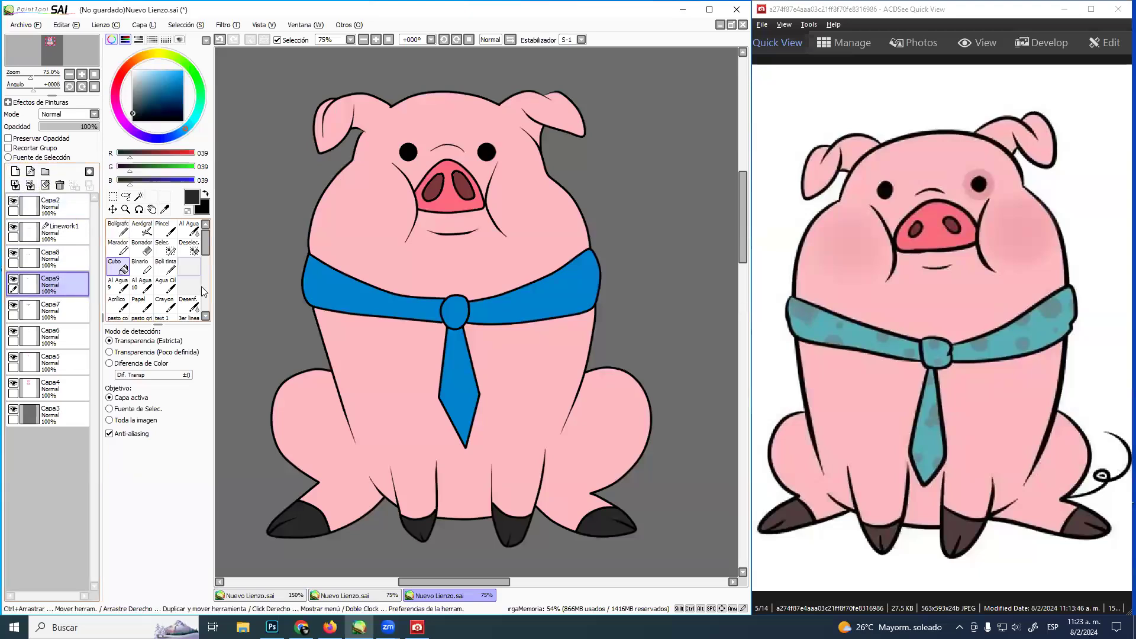
click(165, 266)
click(133, 71)
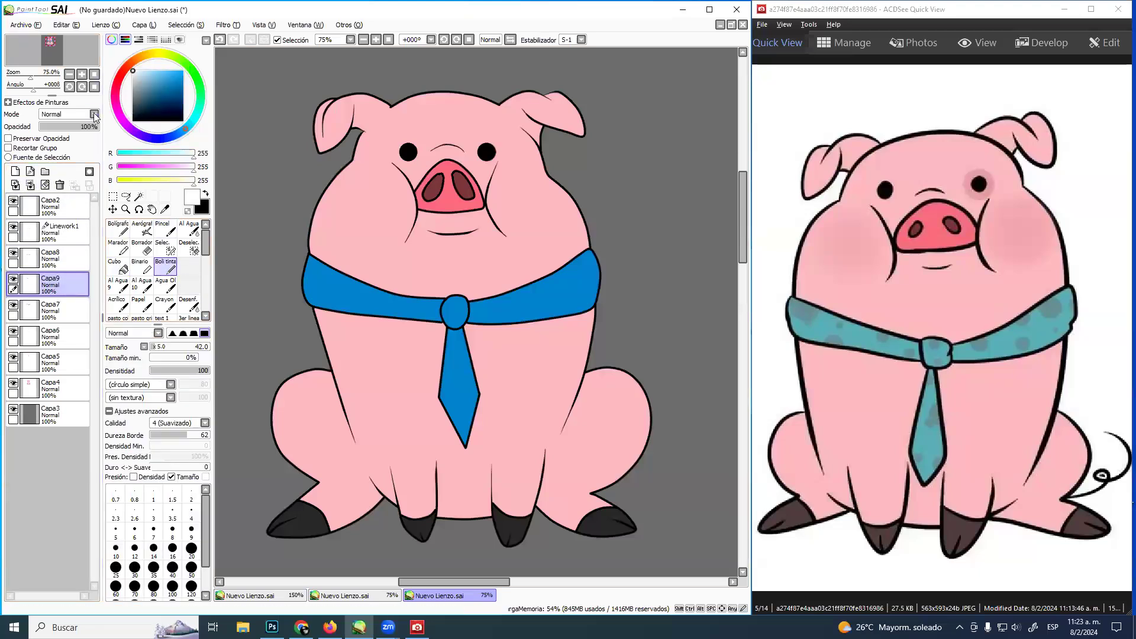
Paint white size-49 dots on the scarf's left band, clipping the new layer to the scarf color
mouse_move(331, 270)
mouse_down()
mouse_move(322, 276)
mouse_move(372, 275)
mouse_up()
click(353, 280)
click(354, 280)
key(ctrl+z)
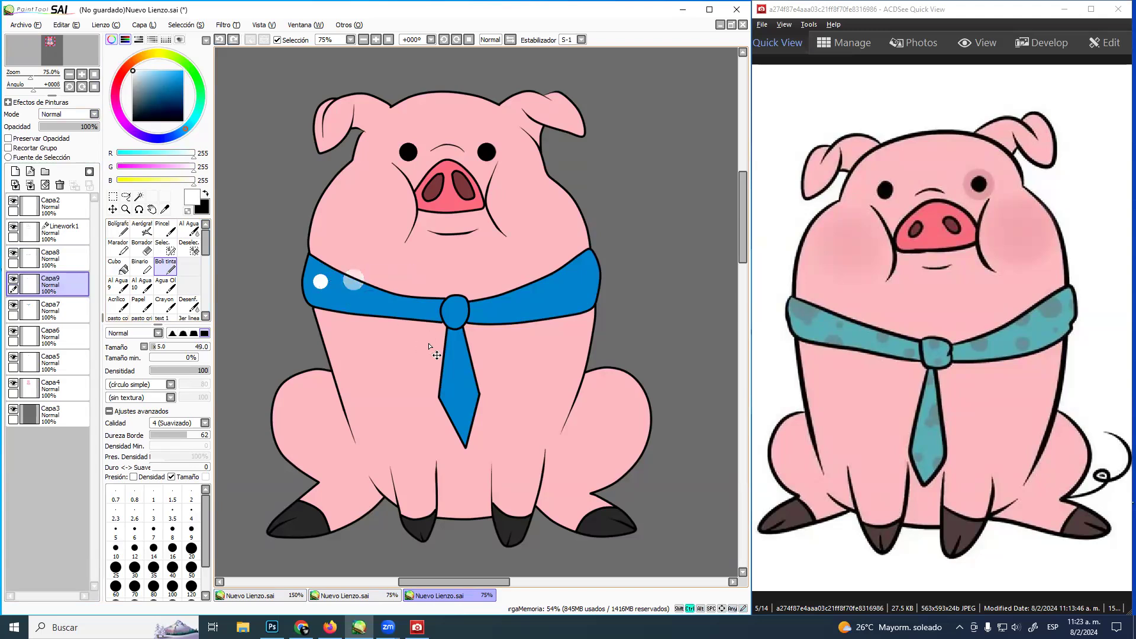
click(8, 148)
click(361, 284)
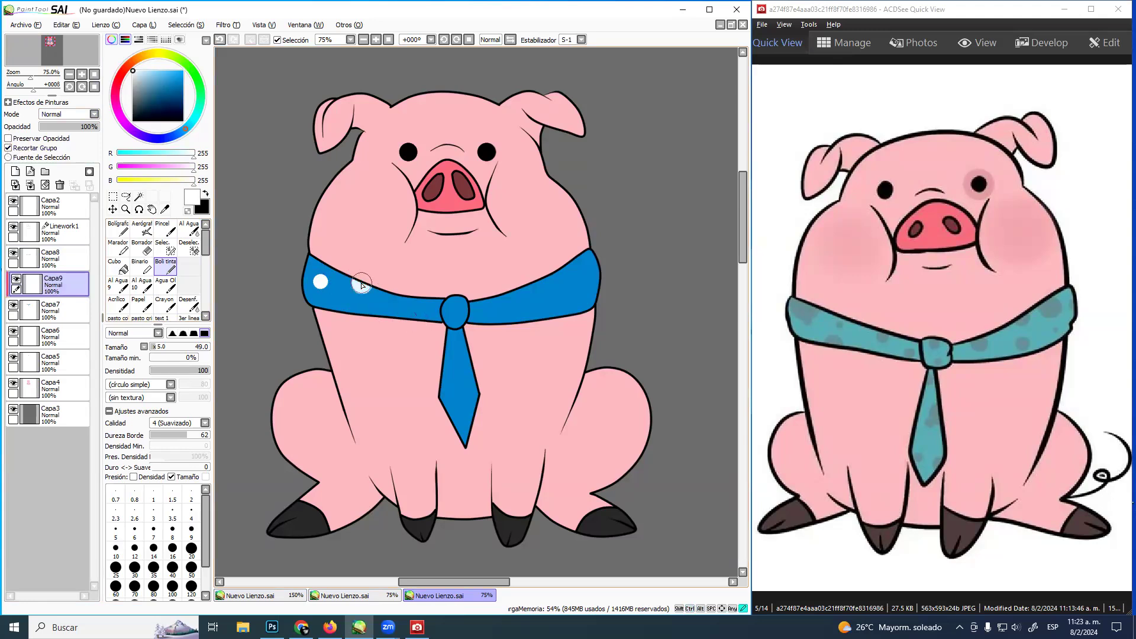
Paint more white dots of varied sizes along the scarf band on both sides of the knot
ctrl+alt+drag(400, 349, 417, 347)
ctrl+alt+drag(422, 308, 392, 308)
click(427, 312)
ctrl+alt+drag(497, 309, 518, 309)
click(498, 305)
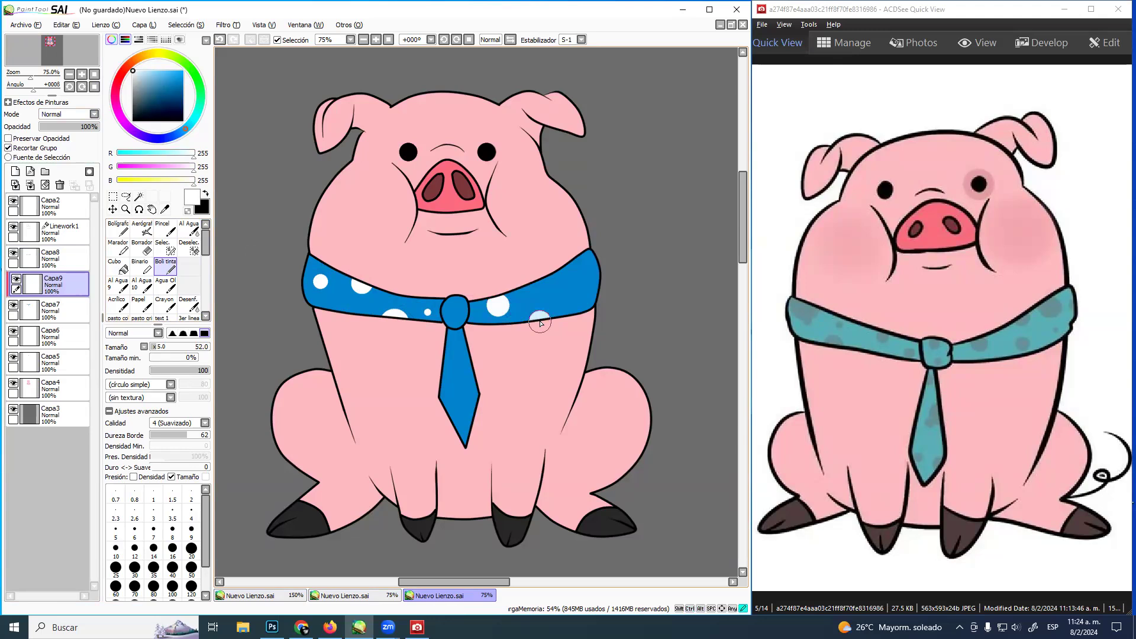
mouse_move(549, 263)
ctrl+alt+mouse_down()
mouse_move(583, 263)
mouse_move(579, 300)
mouse_move(593, 278)
ctrl+alt+mouse_up()
click(552, 277)
click(552, 277)
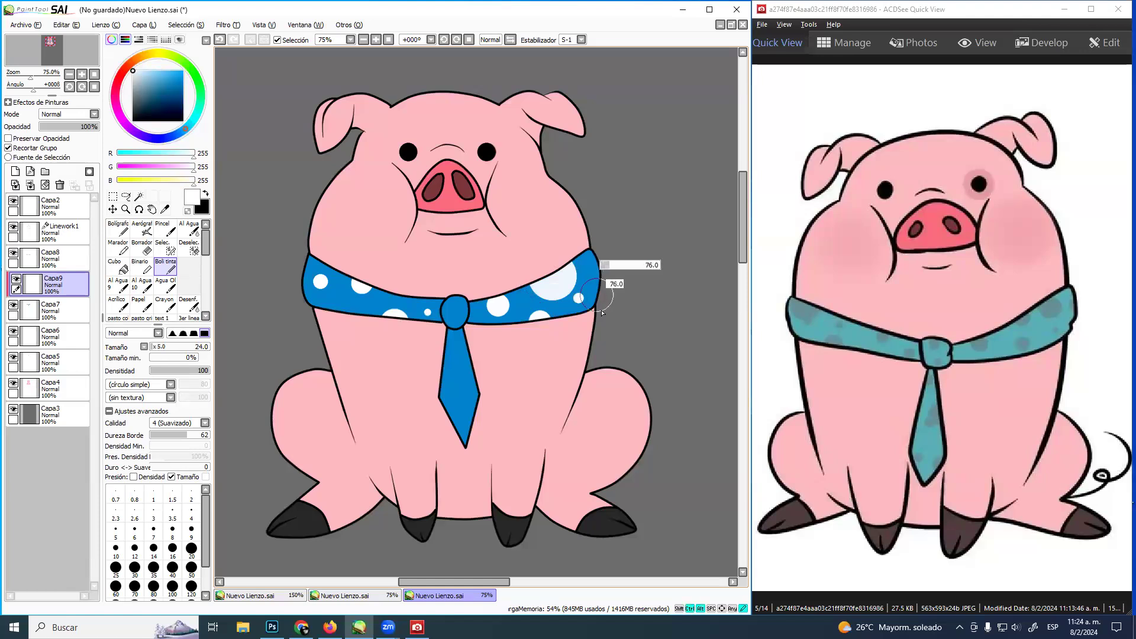
Add white size-43 dots on the left band and knot, and paint white diagonal stripes down the hanging end at size 26
ctrl+alt+drag(386, 293, 366, 307)
click(338, 311)
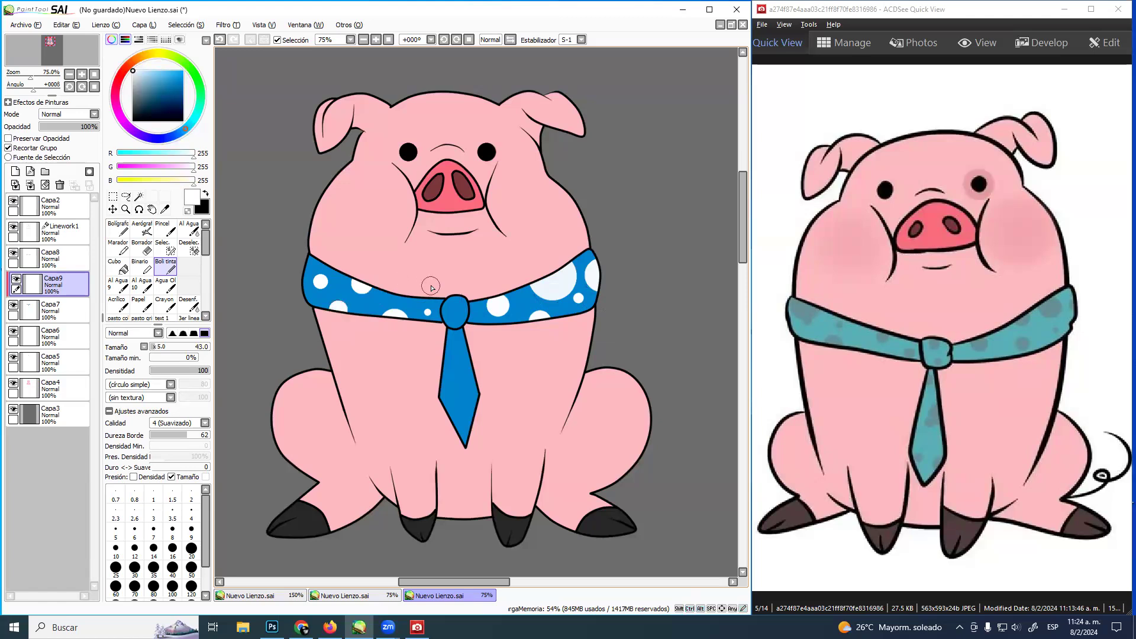
click(459, 312)
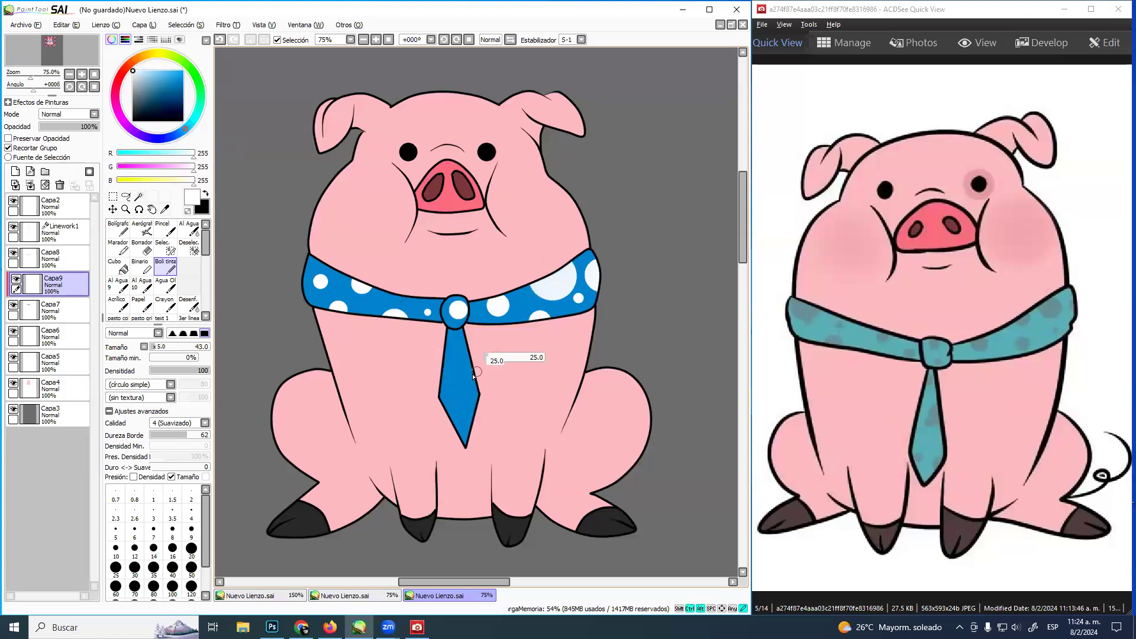
mouse_move(480, 354)
mouse_down()
mouse_move(437, 392)
mouse_move(448, 428)
mouse_up()
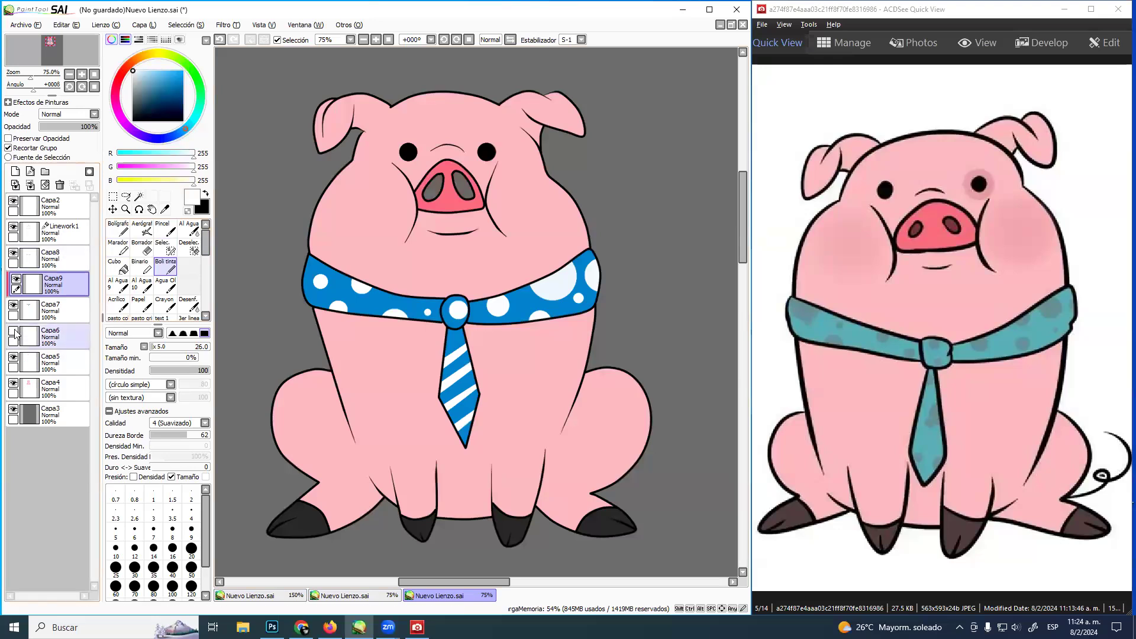
Find the body color layer by toggling layer visibility, and add a new layer clipped to it for shading
click(13, 357)
click(13, 357)
click(53, 389)
click(13, 383)
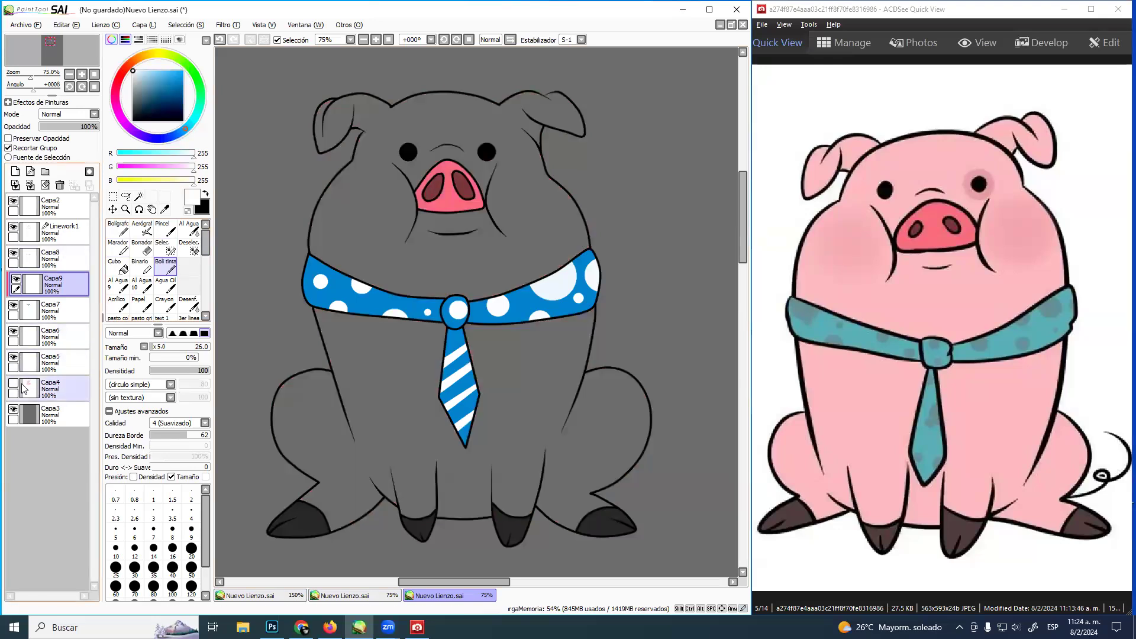
click(13, 383)
click(14, 171)
click(8, 148)
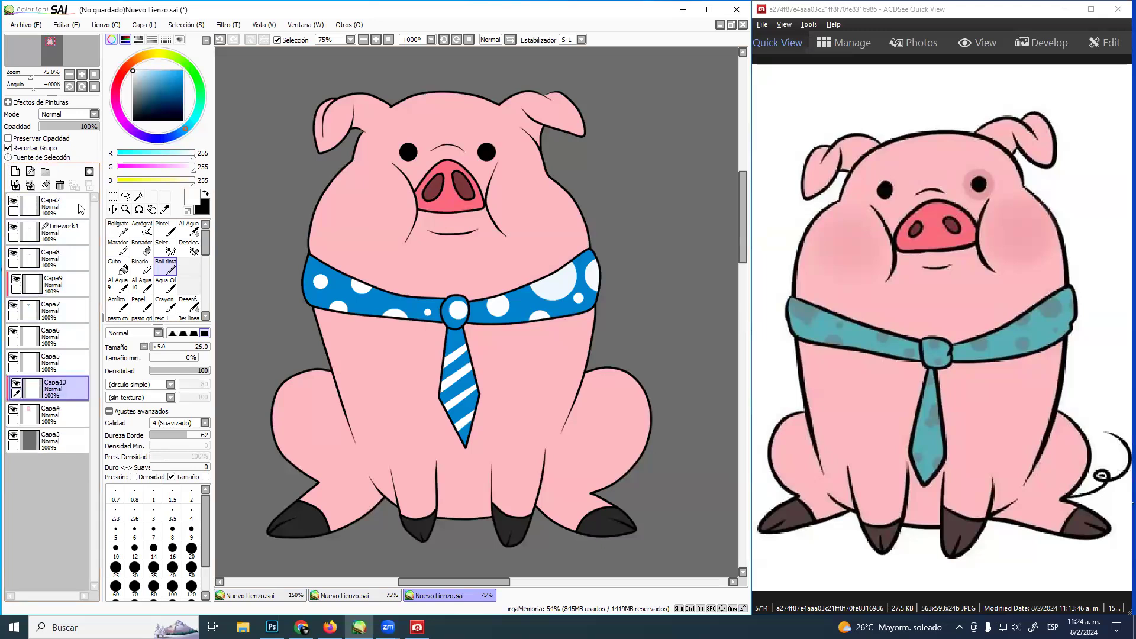
Try shading the left side of the face with a dark pink (RGB 213, 113, 122) at brush size 75, and undo it
alt+click(392, 252)
drag(147, 71, 153, 78)
ctrl+alt+drag(360, 226, 370, 227)
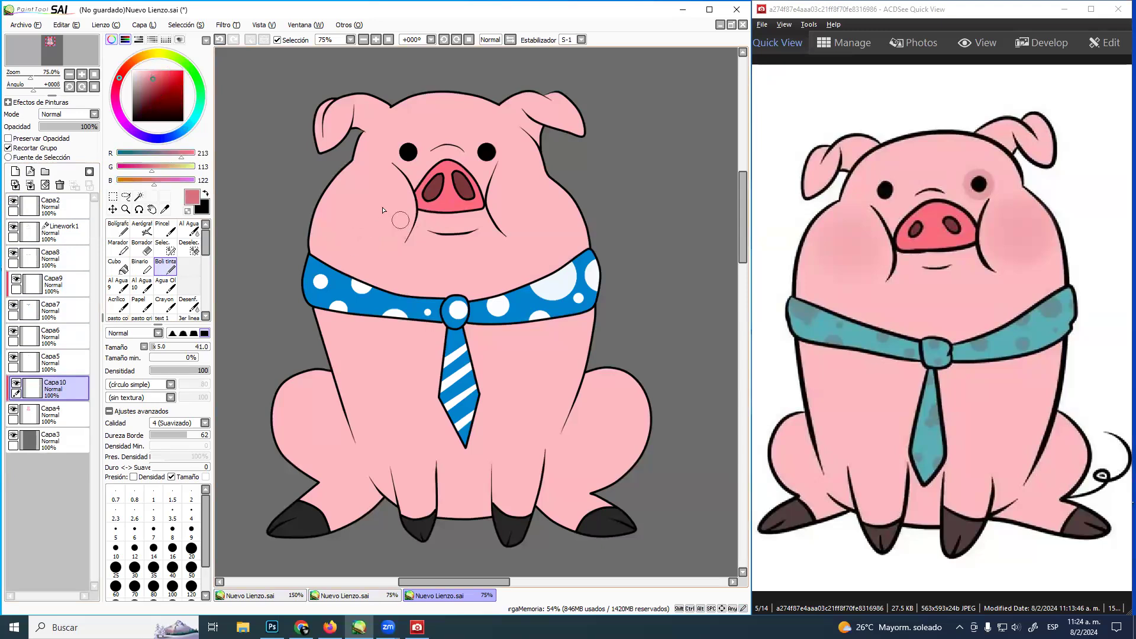
ctrl+alt+drag(371, 200, 390, 200)
mouse_move(362, 283)
mouse_down()
mouse_move(337, 225)
mouse_move(353, 167)
mouse_up()
key(ctrl+z)
Choose a softer shading pink (RGB 234, 154, 161) and shade the upper haunch and inner edge of the left hind leg
alt+click(428, 219)
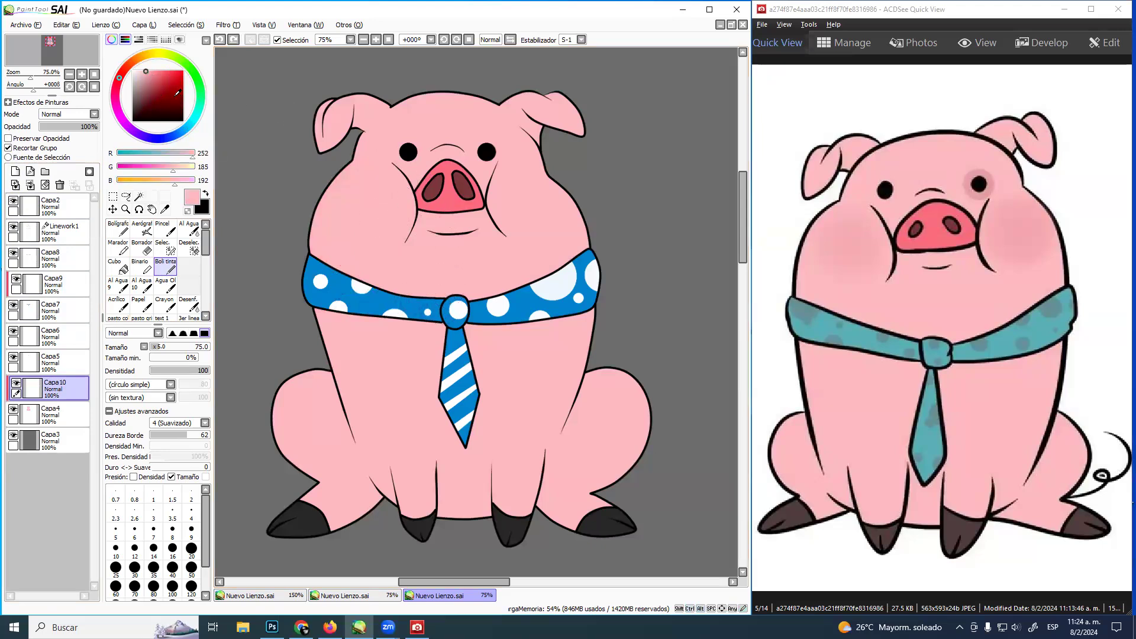
click(149, 74)
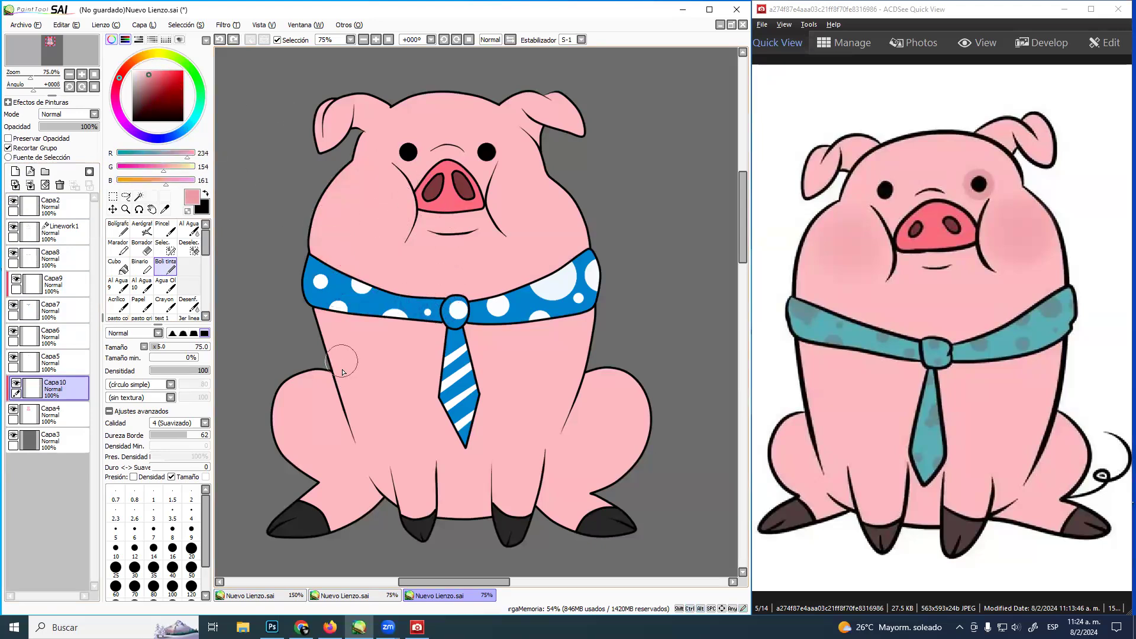
mouse_move(324, 379)
mouse_down()
mouse_move(332, 401)
mouse_move(301, 376)
mouse_move(282, 386)
mouse_move(296, 372)
mouse_move(326, 383)
mouse_move(348, 425)
mouse_move(330, 418)
mouse_move(345, 431)
mouse_move(290, 412)
mouse_move(279, 391)
mouse_move(328, 391)
mouse_move(346, 432)
mouse_move(278, 417)
mouse_move(273, 404)
mouse_move(343, 393)
mouse_move(303, 371)
mouse_up()
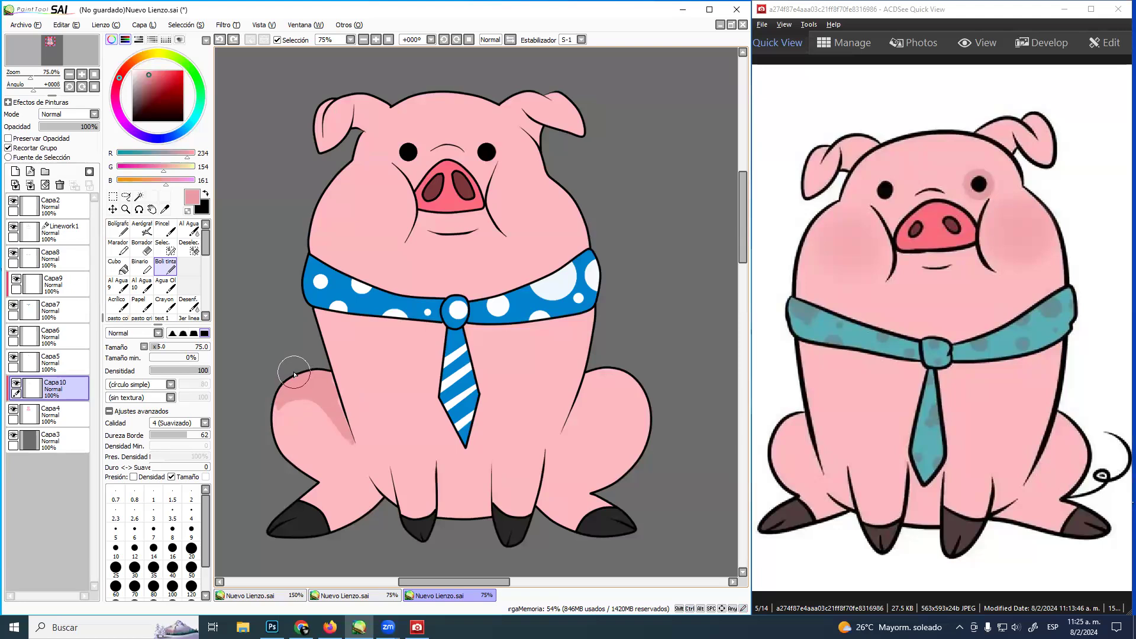
drag(291, 379, 276, 384)
mouse_move(272, 411)
mouse_down()
mouse_move(316, 415)
mouse_move(350, 451)
mouse_up()
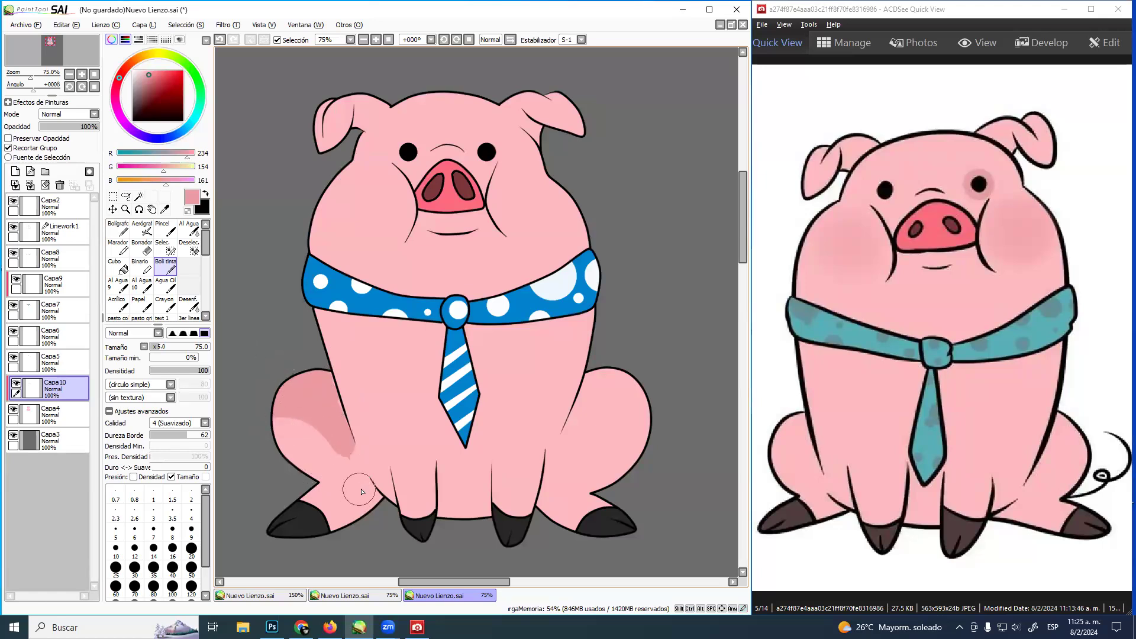
drag(368, 478, 303, 528)
mouse_move(378, 491)
mouse_down()
mouse_move(346, 438)
mouse_move(351, 496)
mouse_up()
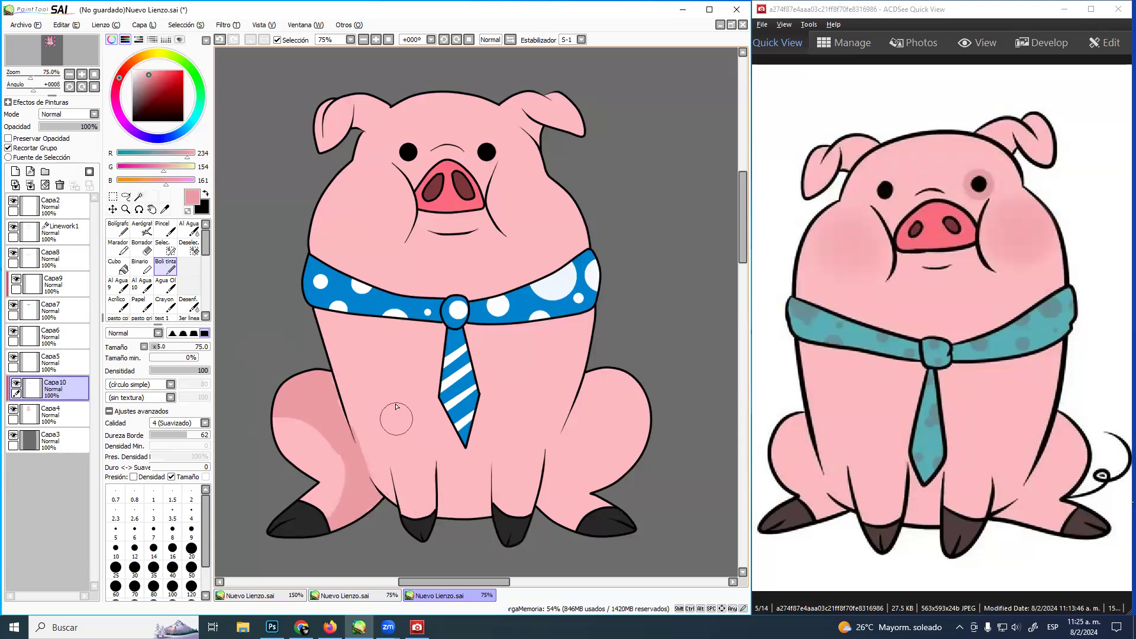
Shade the torso's left side and the belly's underside between the front legs, erasing the overflow on the left front leg
mouse_move(375, 468)
mouse_down()
mouse_move(326, 293)
mouse_move(350, 396)
mouse_move(399, 507)
mouse_move(393, 451)
mouse_move(398, 474)
mouse_move(379, 468)
mouse_up()
key(ctrl+z)
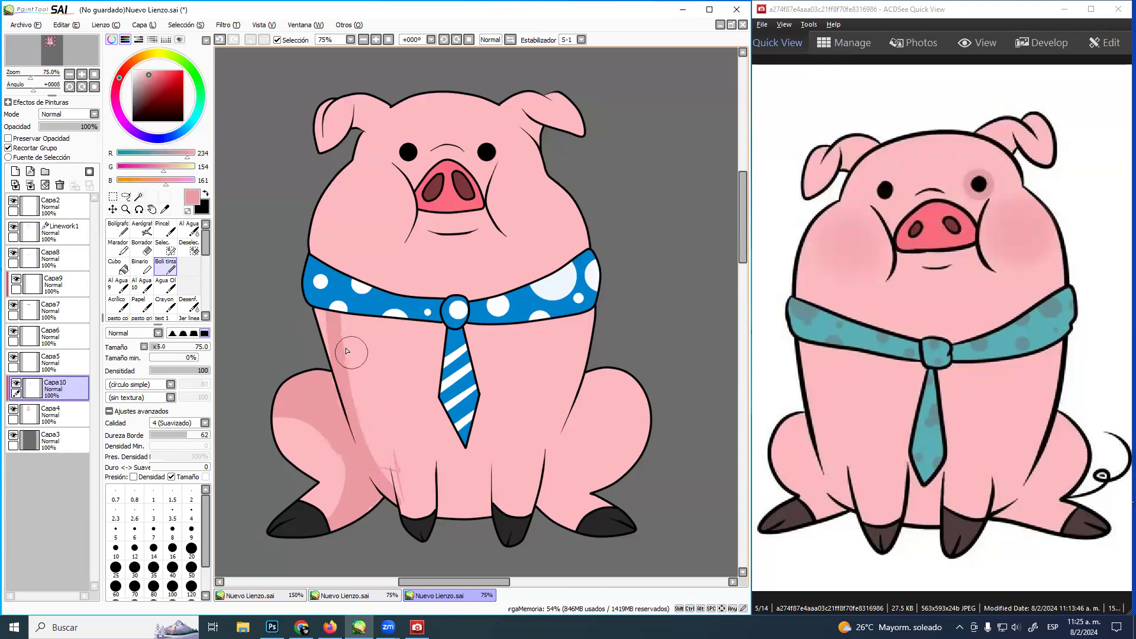
mouse_move(331, 308)
mouse_down()
mouse_move(328, 334)
mouse_move(312, 304)
mouse_move(346, 389)
mouse_up()
key(e)
mouse_move(421, 459)
ctrl+alt+mouse_down()
mouse_move(407, 490)
mouse_move(388, 458)
mouse_move(399, 488)
mouse_move(447, 511)
ctrl+alt+mouse_up()
click(165, 266)
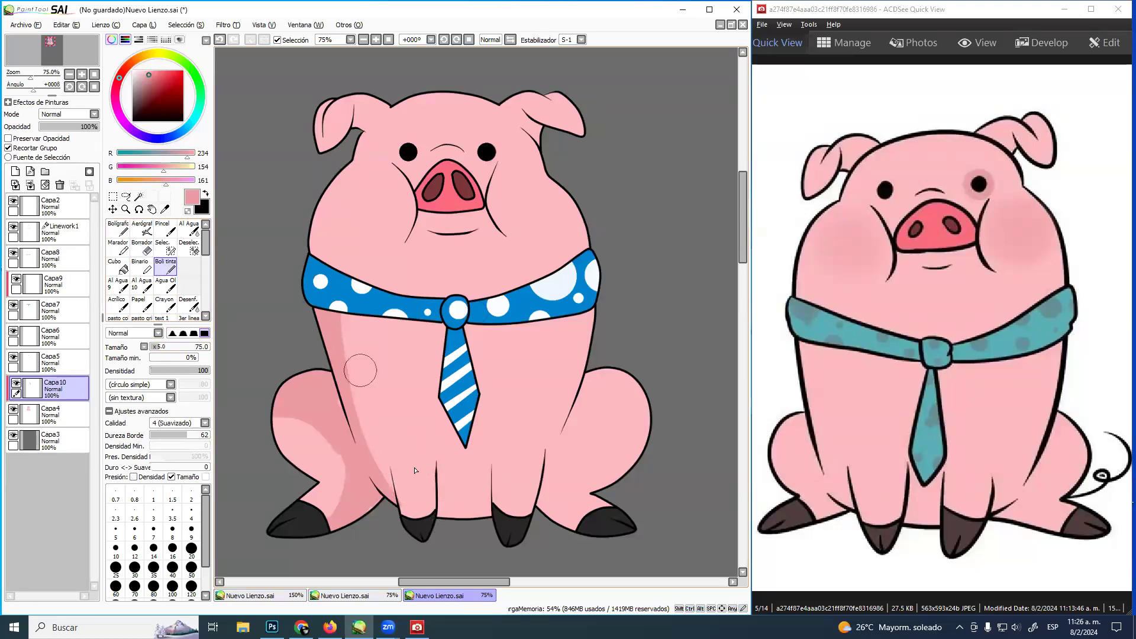
drag(447, 506, 460, 512)
drag(482, 514, 499, 500)
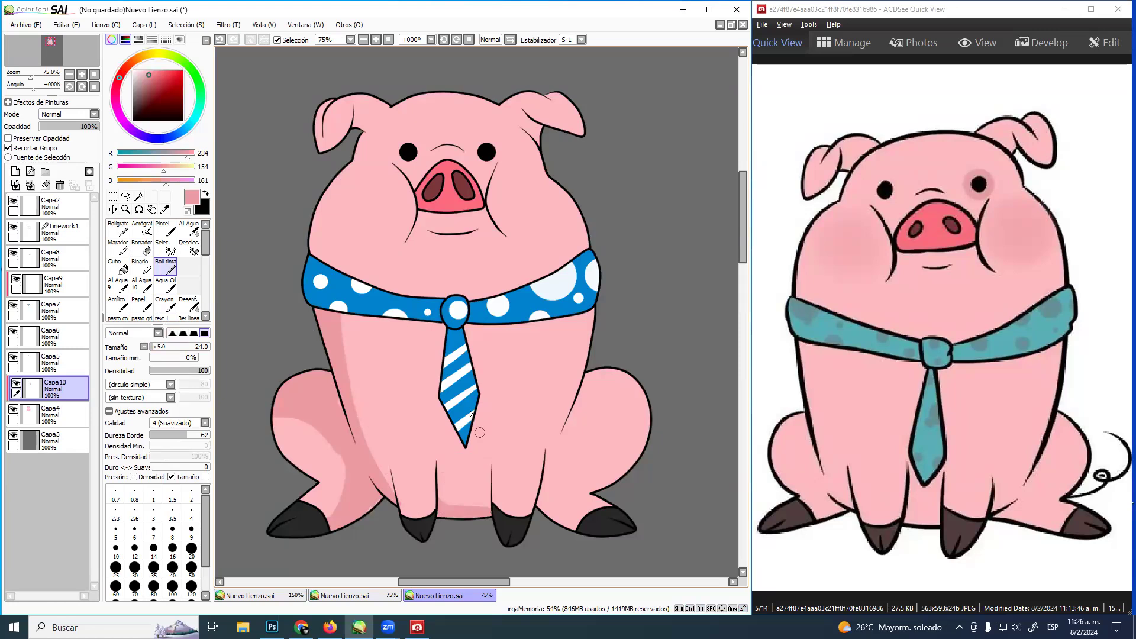
Shade the left side of the head, its top edge and the ears with the brush at size 49
mouse_move(347, 262)
ctrl+alt+mouse_down()
mouse_move(362, 284)
mouse_move(330, 257)
mouse_move(338, 178)
mouse_move(320, 262)
mouse_move(333, 183)
mouse_move(327, 262)
mouse_move(332, 207)
mouse_move(397, 105)
mouse_move(368, 131)
mouse_move(365, 102)
mouse_move(346, 126)
mouse_move(327, 100)
ctrl+alt+mouse_up()
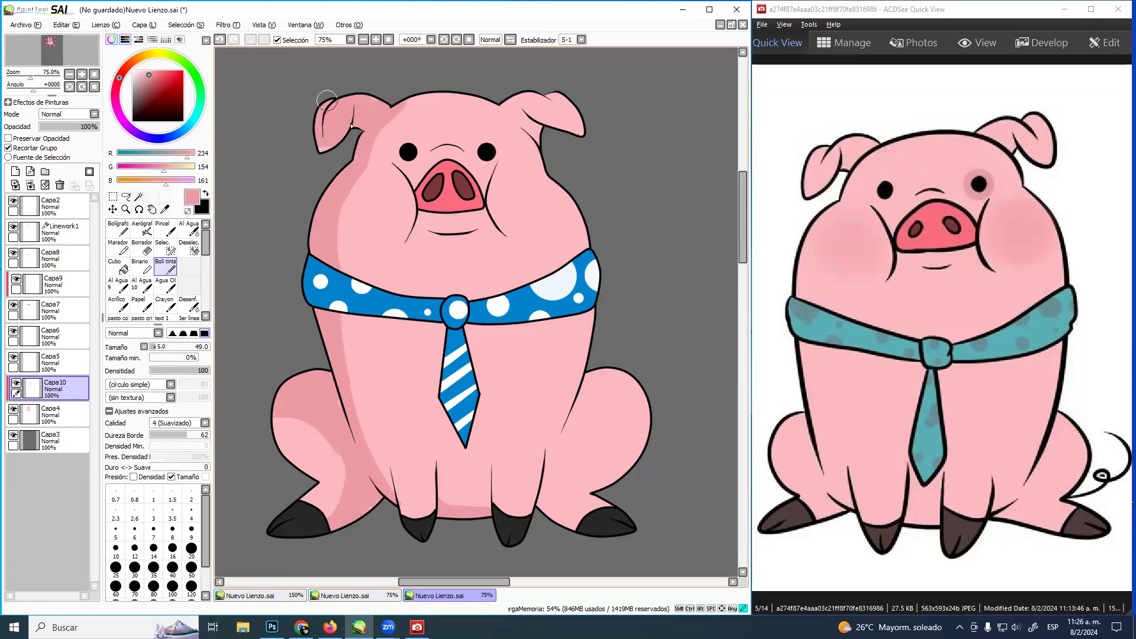
key(ctrl+z)
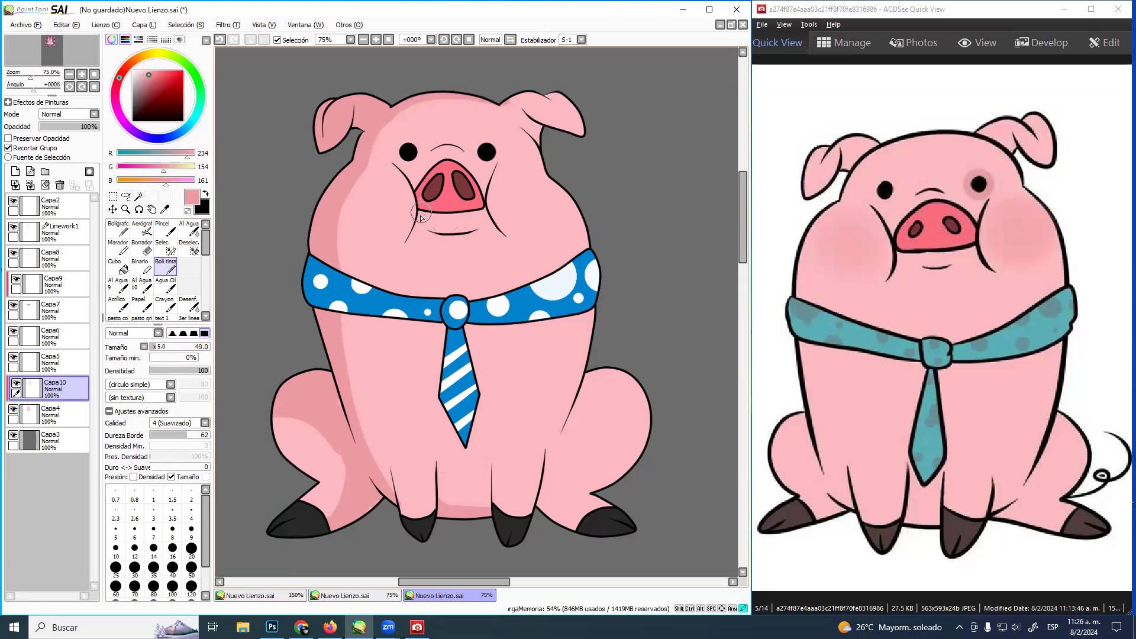
Paint shadows on the skin around the snout and along the torso directly beneath the scarf band
drag(419, 212, 471, 215)
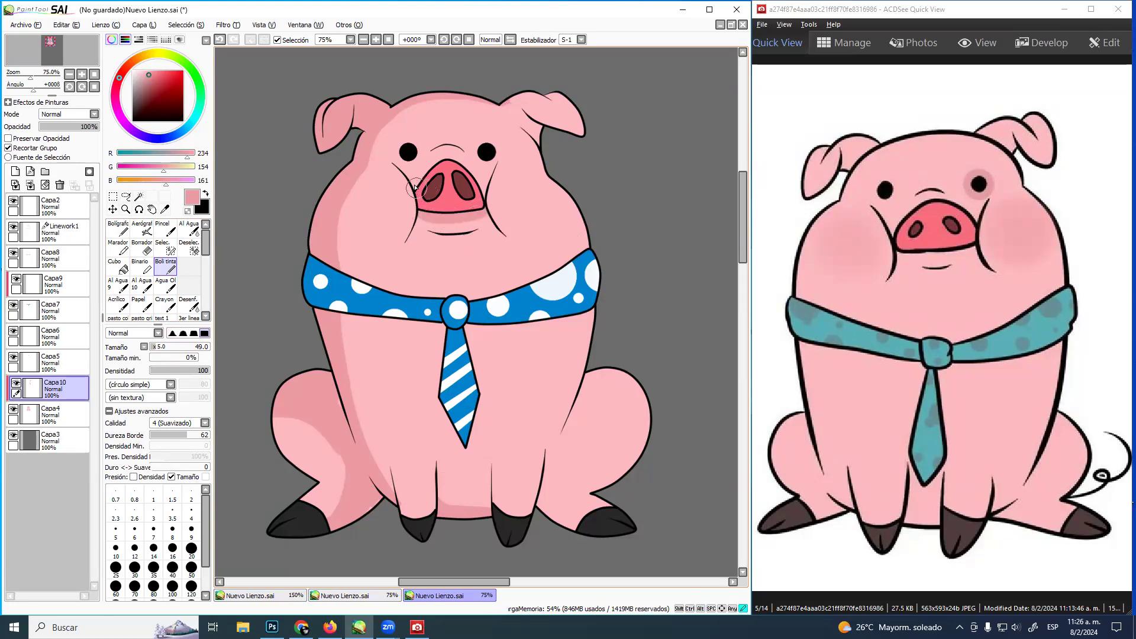
drag(414, 182, 441, 160)
mouse_move(314, 306)
mouse_down()
mouse_move(394, 327)
mouse_move(503, 328)
mouse_move(591, 305)
mouse_up()
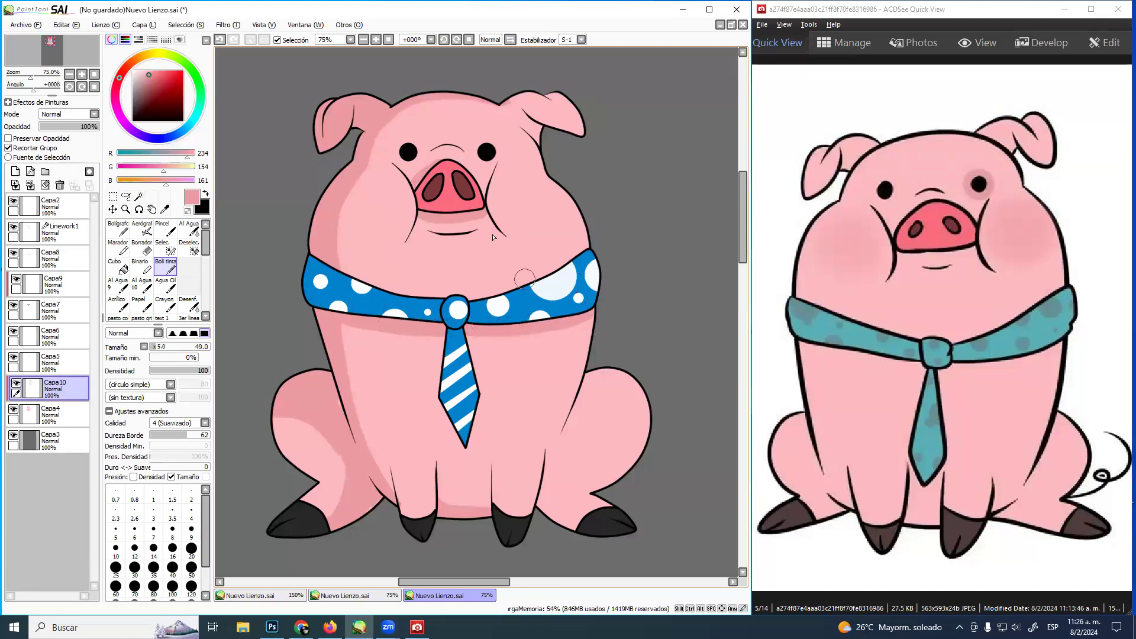
Shade the skin along the left side of the hanging tie and beneath the fold of the right ear
mouse_move(435, 322)
mouse_down()
mouse_move(438, 389)
mouse_move(459, 434)
mouse_up()
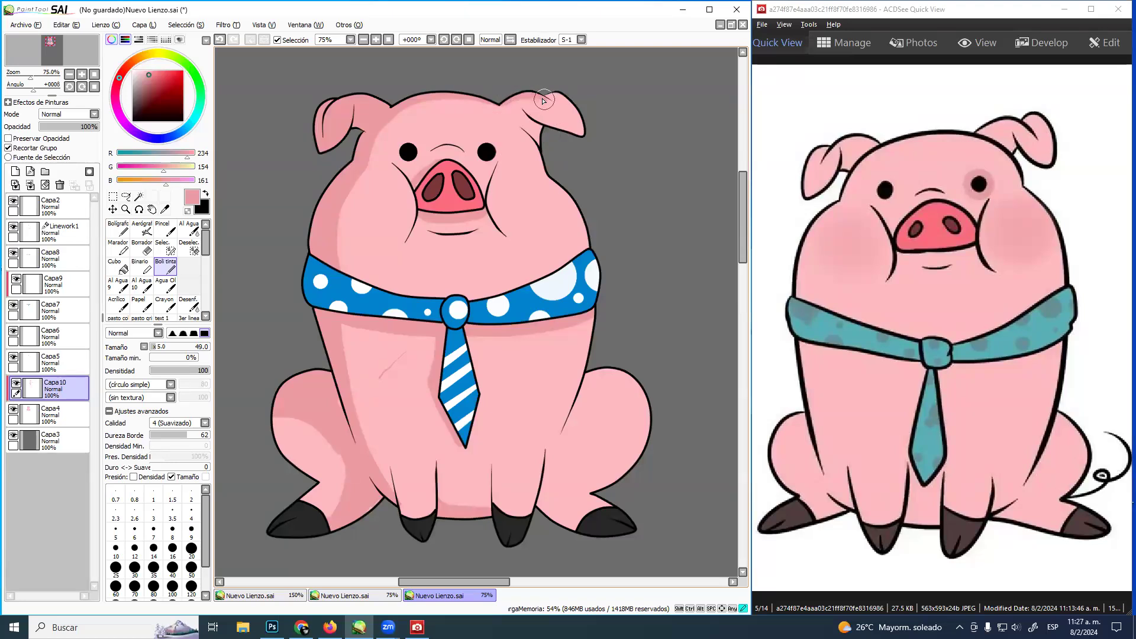
mouse_move(538, 96)
mouse_down()
mouse_move(560, 112)
mouse_move(547, 100)
mouse_move(558, 129)
mouse_move(528, 145)
mouse_up()
key(ctrl+z)
mouse_move(565, 130)
mouse_down()
mouse_move(526, 112)
mouse_move(542, 143)
mouse_move(531, 153)
mouse_up()
Hide the gray background layer and trim the overflowing shadow beside the right ear with the eraser at size 26
key(e)
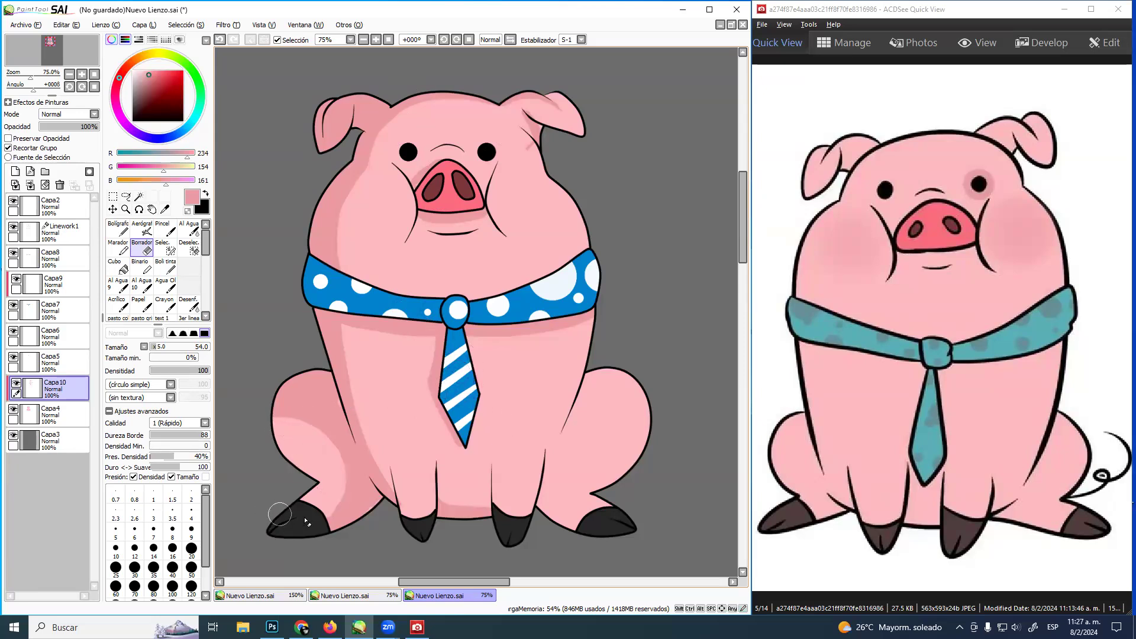
click(13, 435)
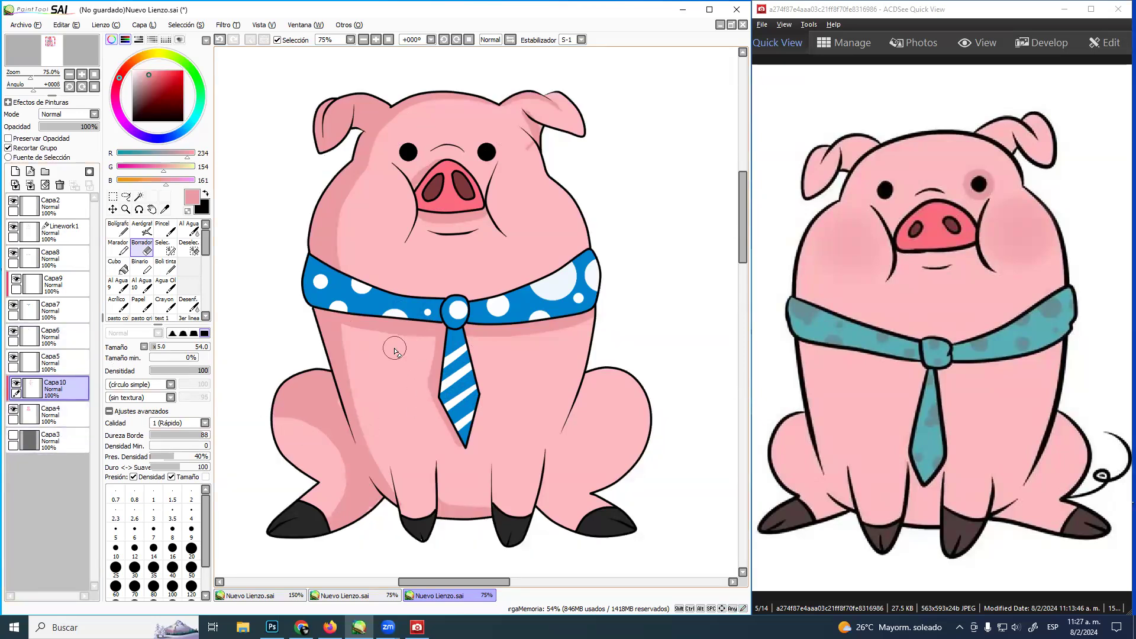
ctrl+alt+drag(533, 153, 524, 153)
drag(524, 153, 533, 151)
Capture a screenshot of the canvas area around the whole pig and switch to Photoshop
key(super+shift+s)
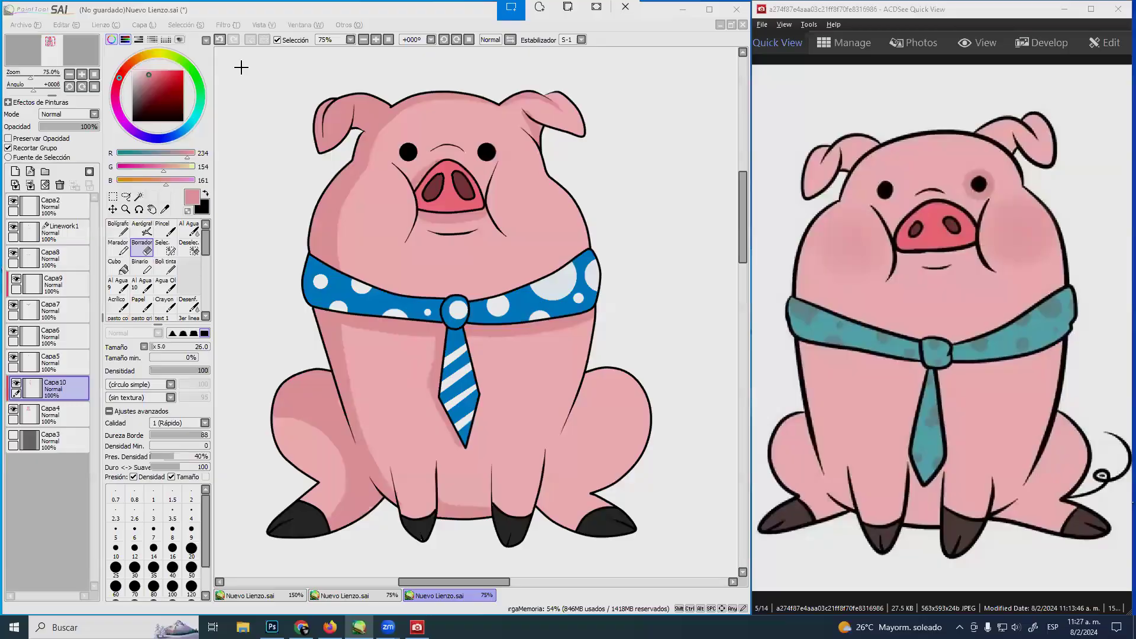
drag(227, 57, 674, 562)
click(272, 627)
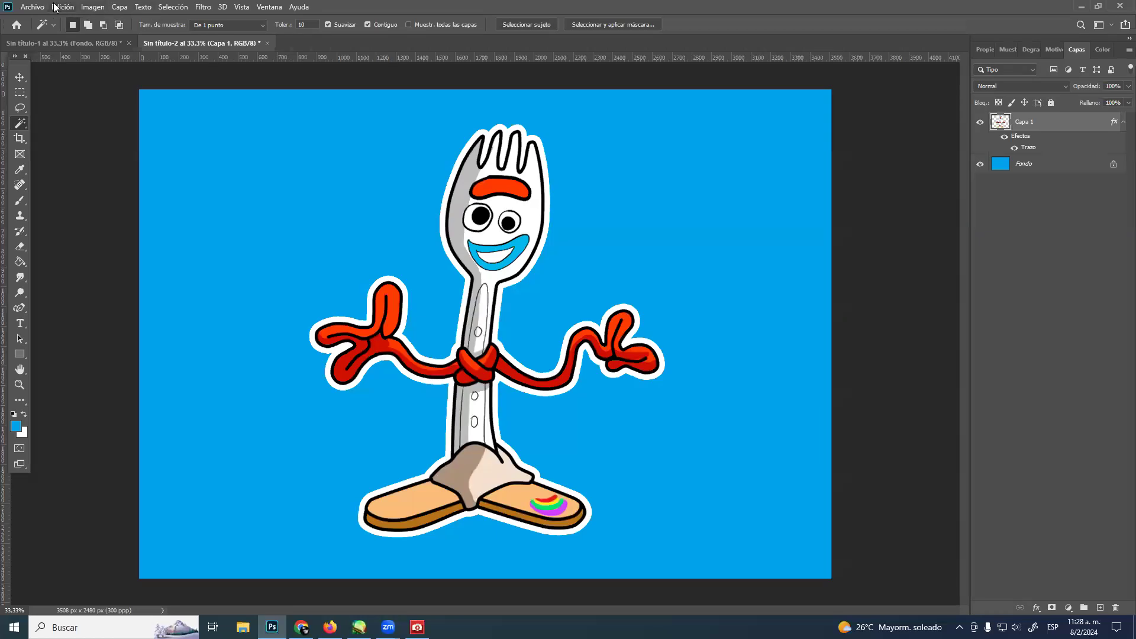
Create a new document from the Carta print preset in landscape orientation, 11 x 8 inches at 300 ppi
click(32, 7)
click(35, 20)
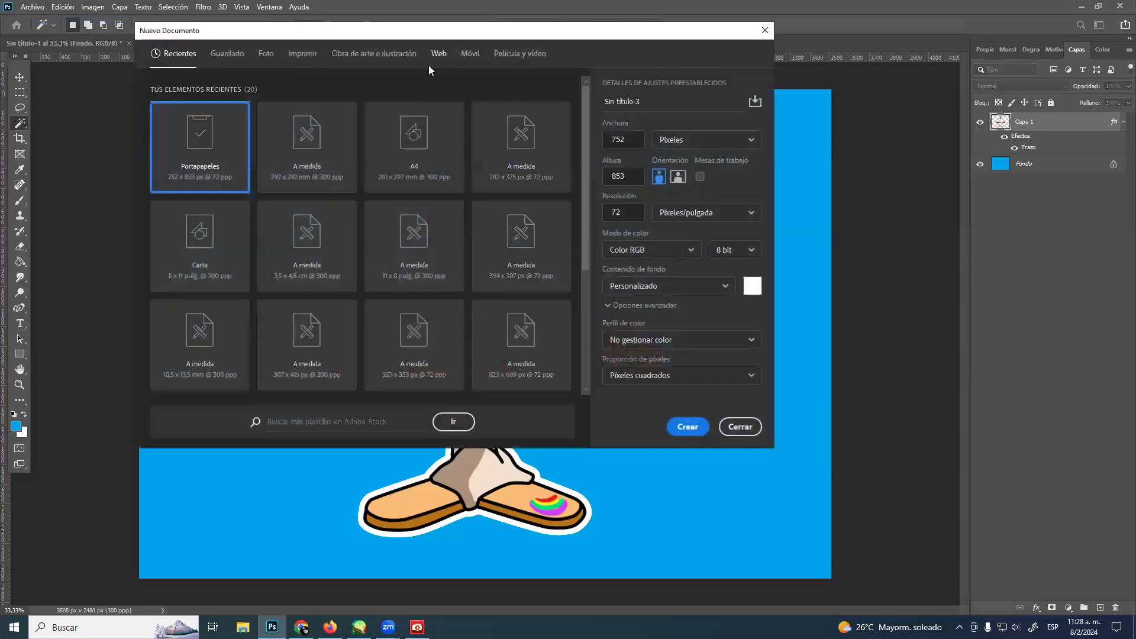
click(303, 53)
click(679, 177)
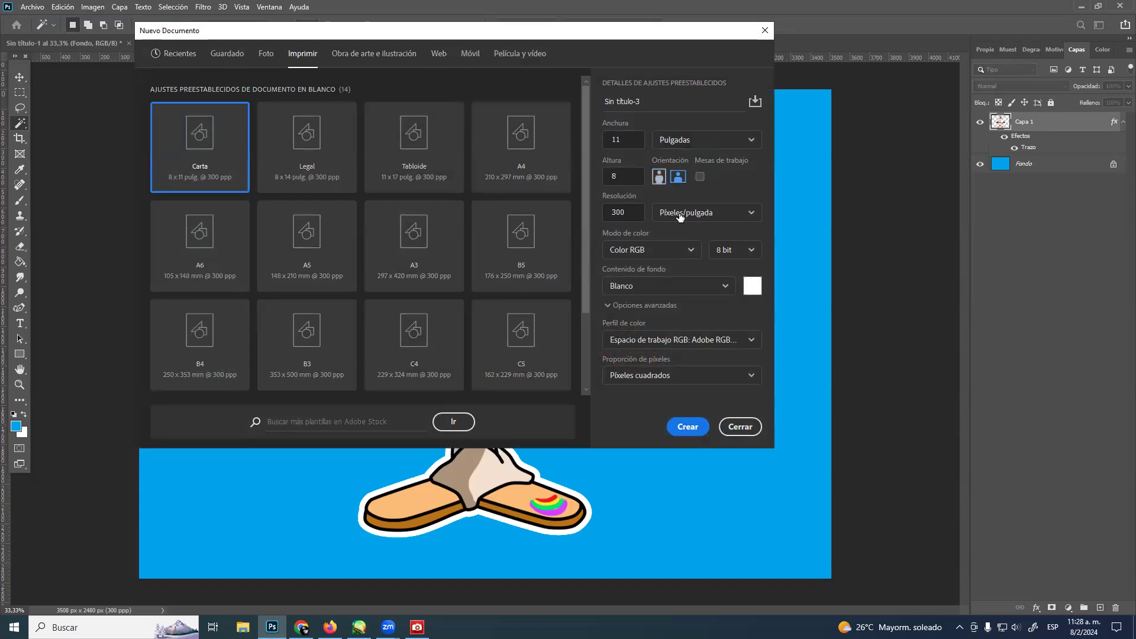
click(686, 426)
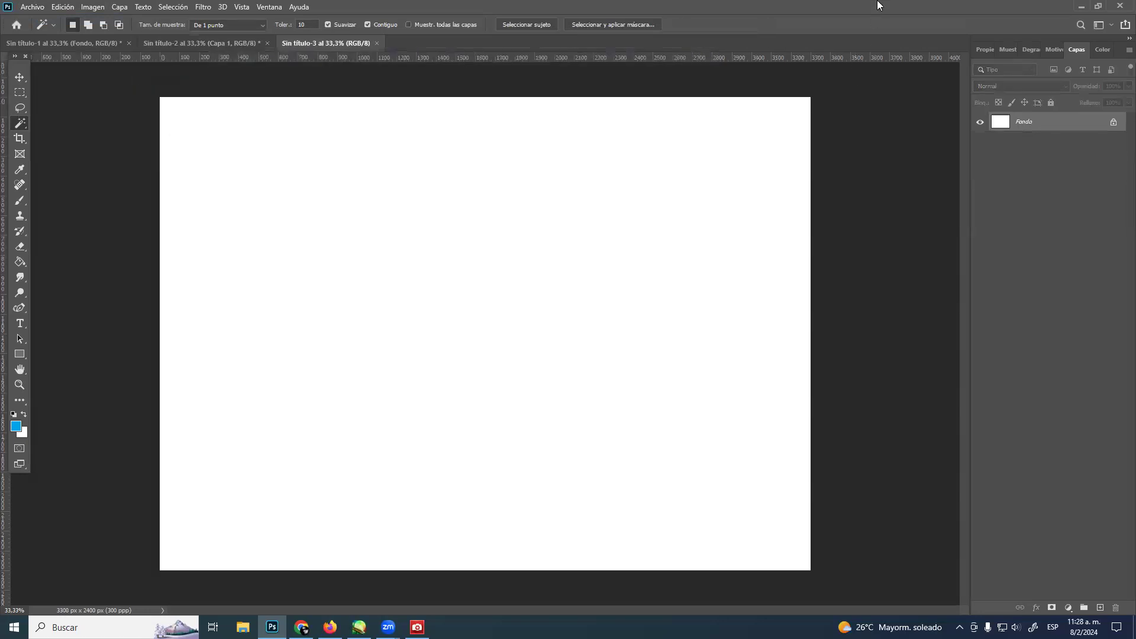
Paste the captured pig, enlarge it to nearly fill the page height and center it on the canvas
key(ctrl+v)
key(ctrl+t)
drag(477, 295, 376, 174)
drag(458, 295, 765, 516)
drag(606, 406, 591, 391)
key(Return)
key(w)
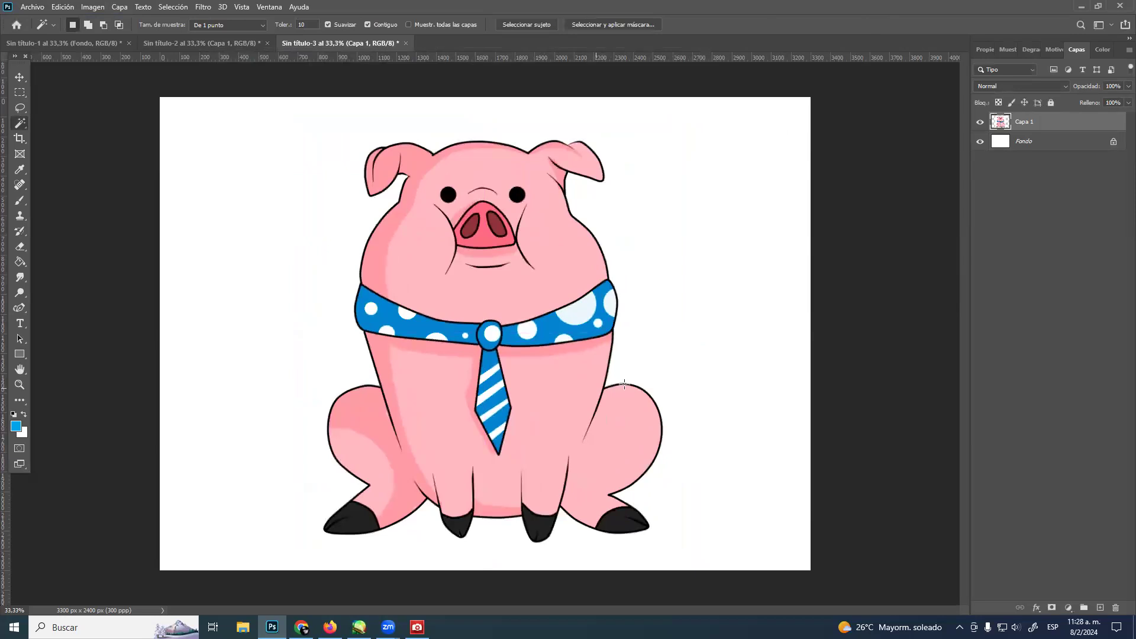
Fill the Fondo background layer with green, RGB 10, 145, 102
click(1045, 142)
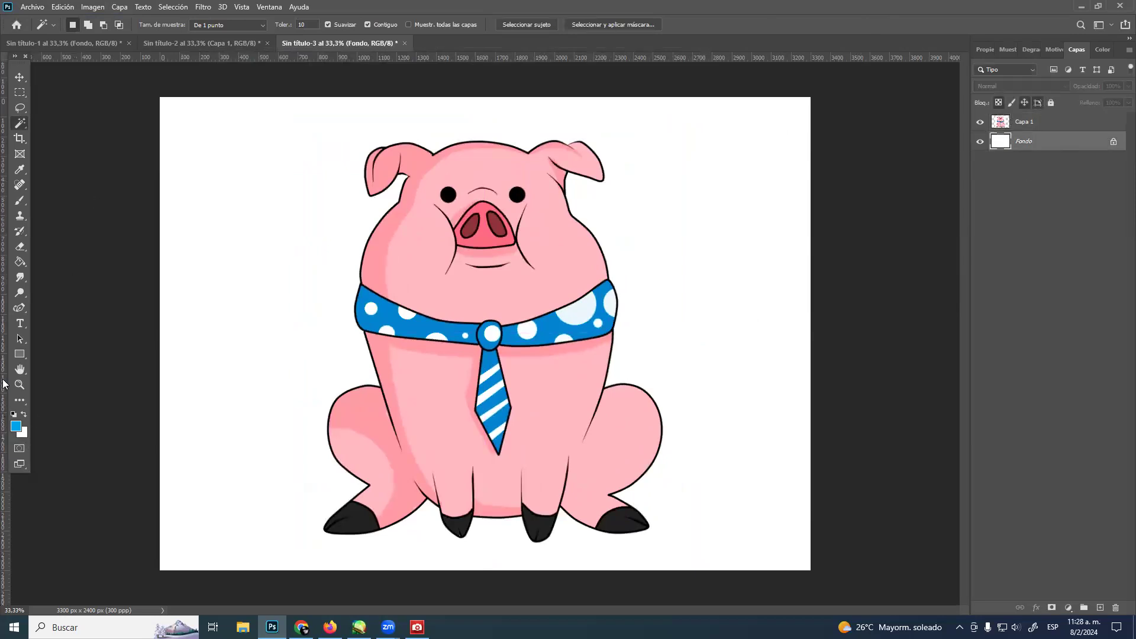
click(21, 264)
click(14, 426)
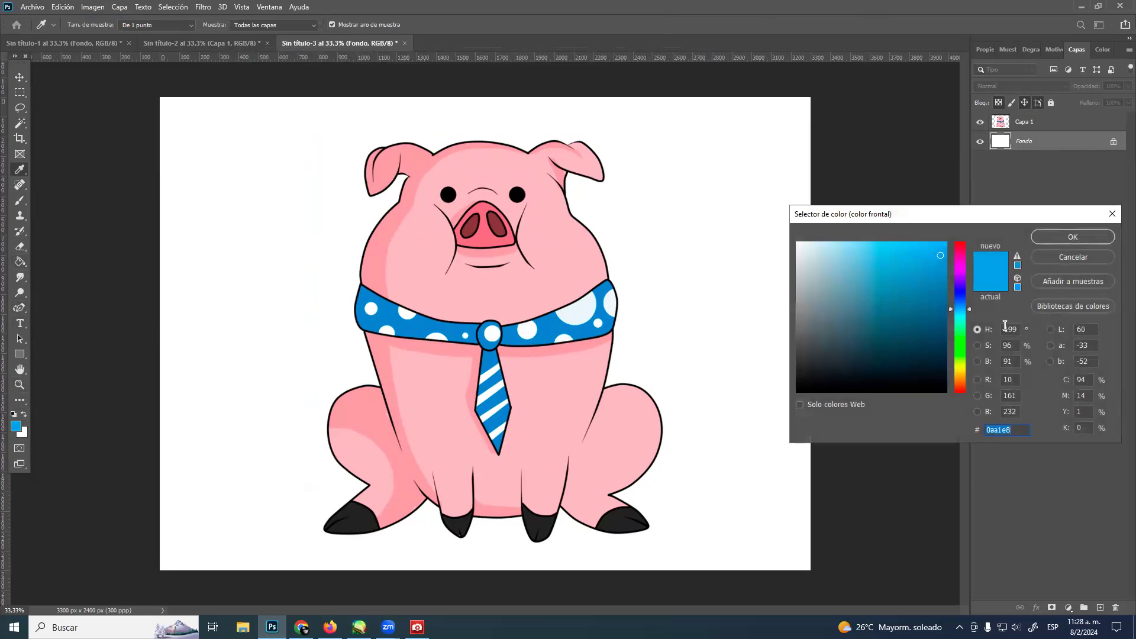
click(960, 324)
mouse_move(928, 268)
mouse_down()
mouse_move(939, 277)
mouse_move(937, 306)
mouse_up()
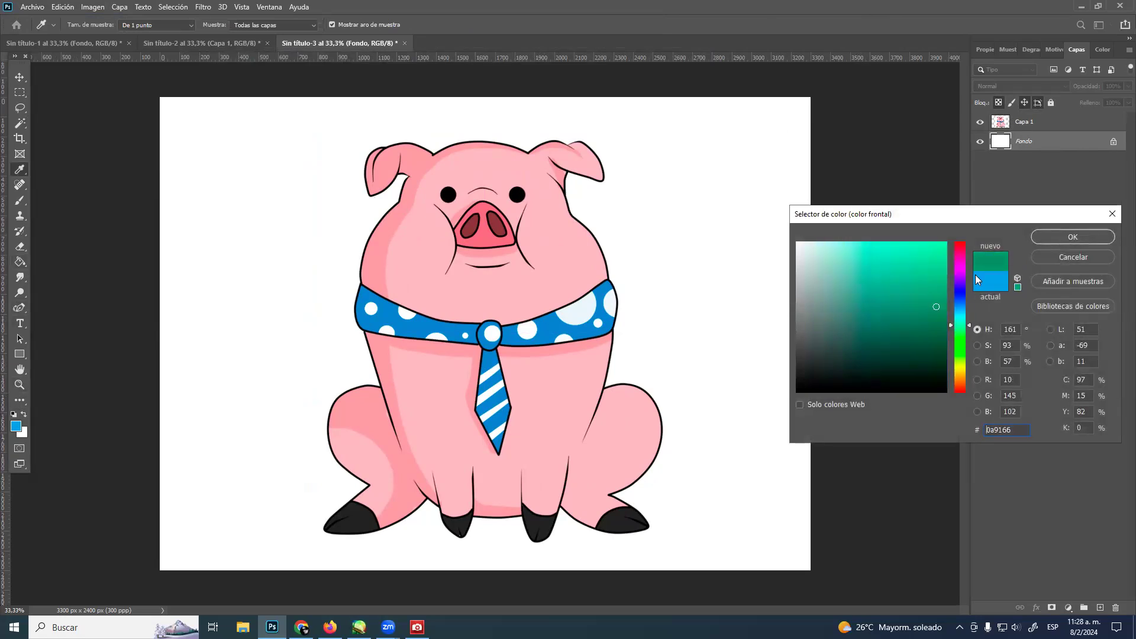
click(1077, 232)
click(803, 220)
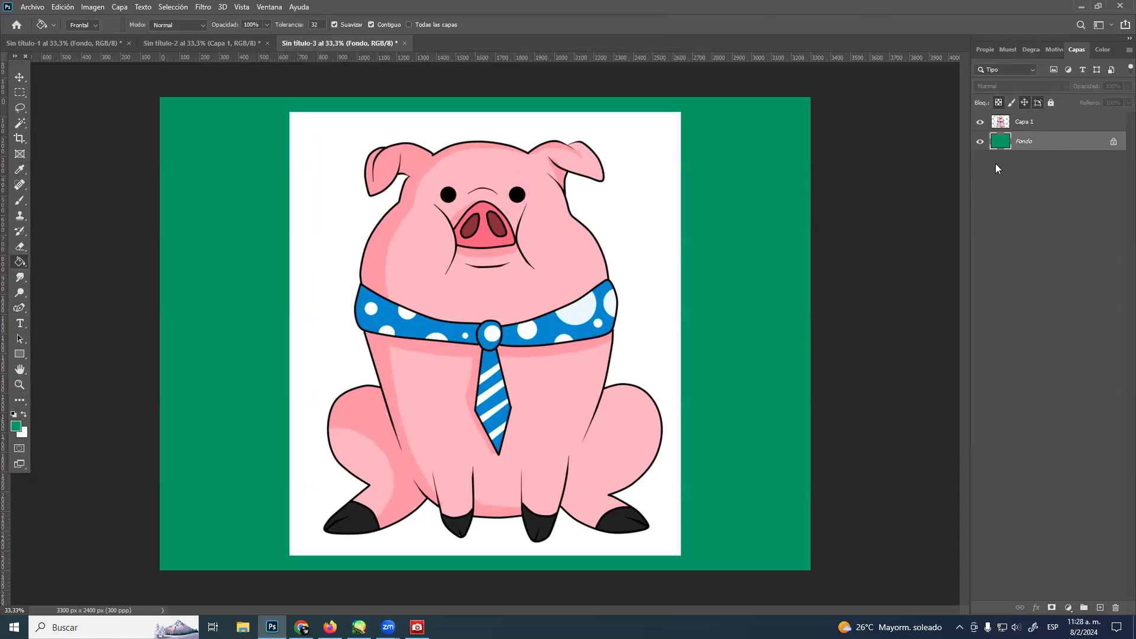
Select the white area around the pig on Capa 1 with the Magic Wand, delete it and deselect
click(1033, 124)
click(19, 123)
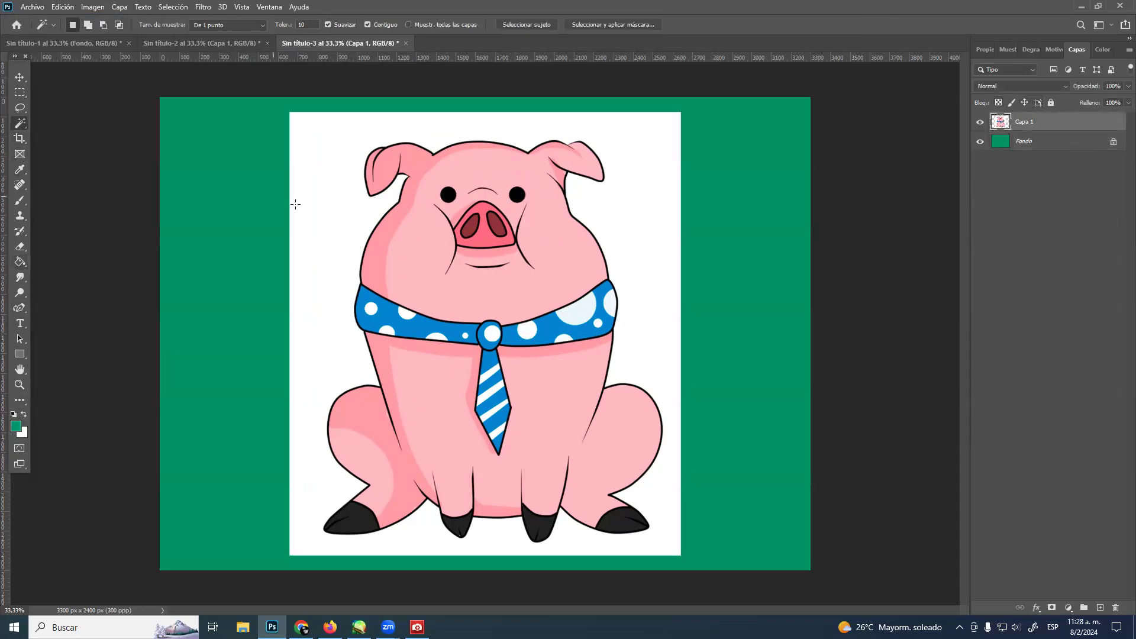
click(324, 232)
key(Delete)
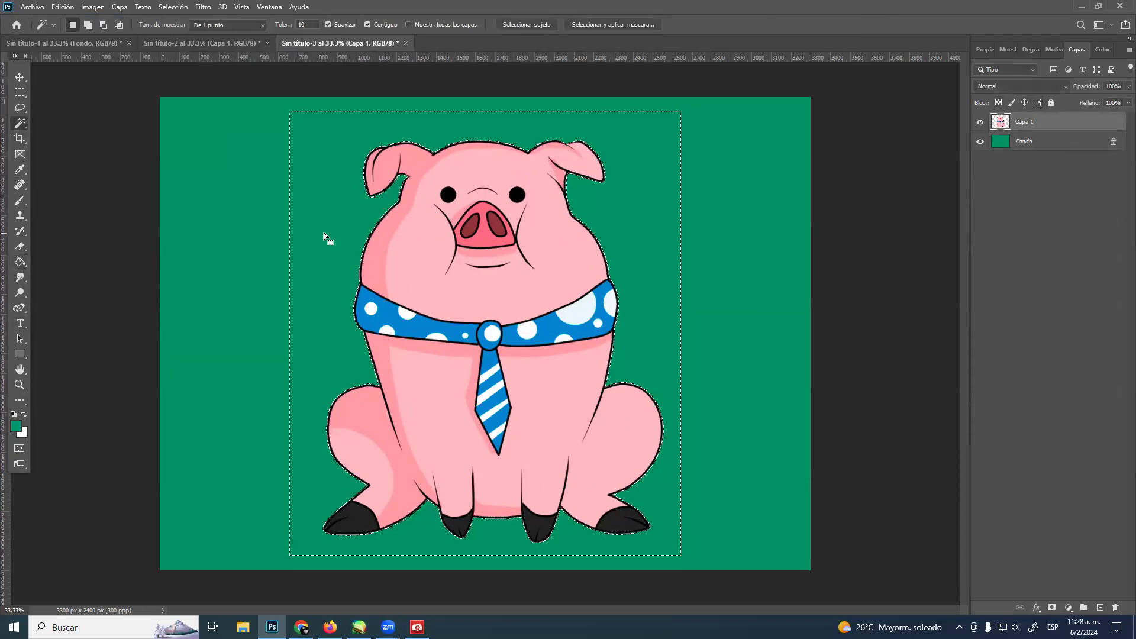
key(ctrl+d)
Add a white 27 px exterior stroke (Trazo) around the pig on Capa 1
right_click(1065, 120)
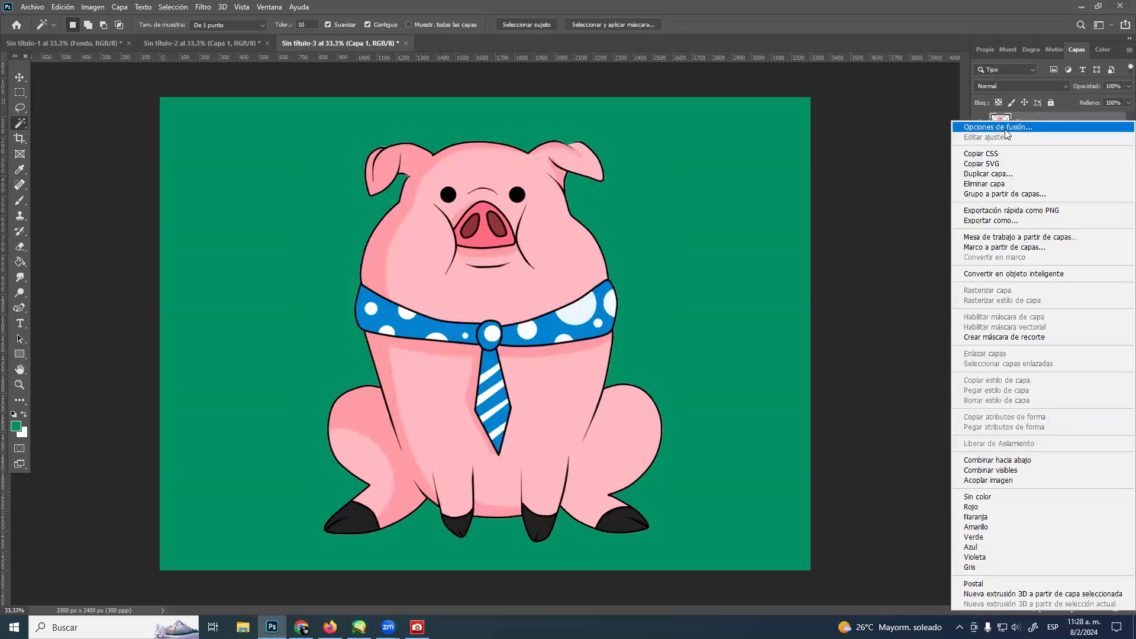
key(Return)
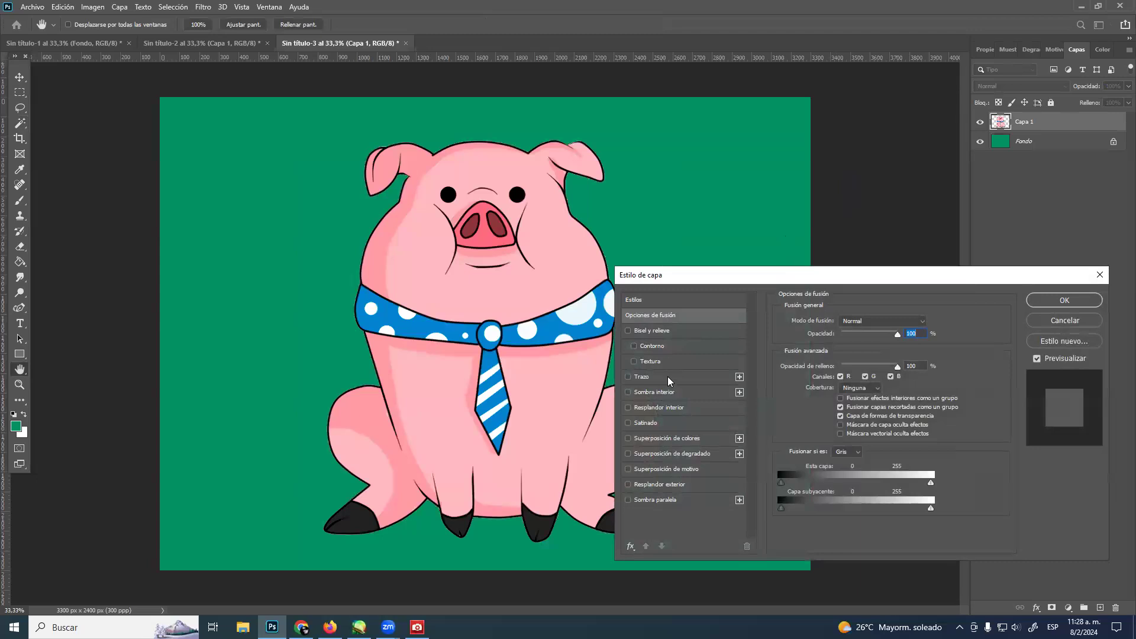
click(668, 377)
click(1064, 303)
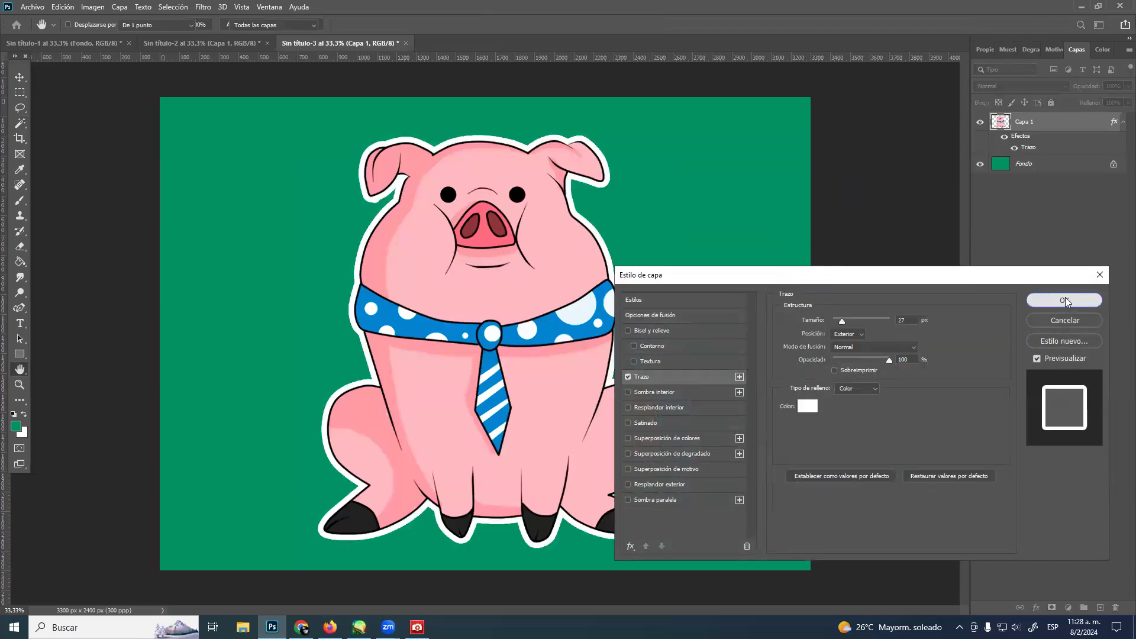
Recolor the Fondo layer orange-brown with Hue/Saturation, setting the hue to -130
click(1063, 170)
key(ctrl+u)
drag(871, 416, 825, 420)
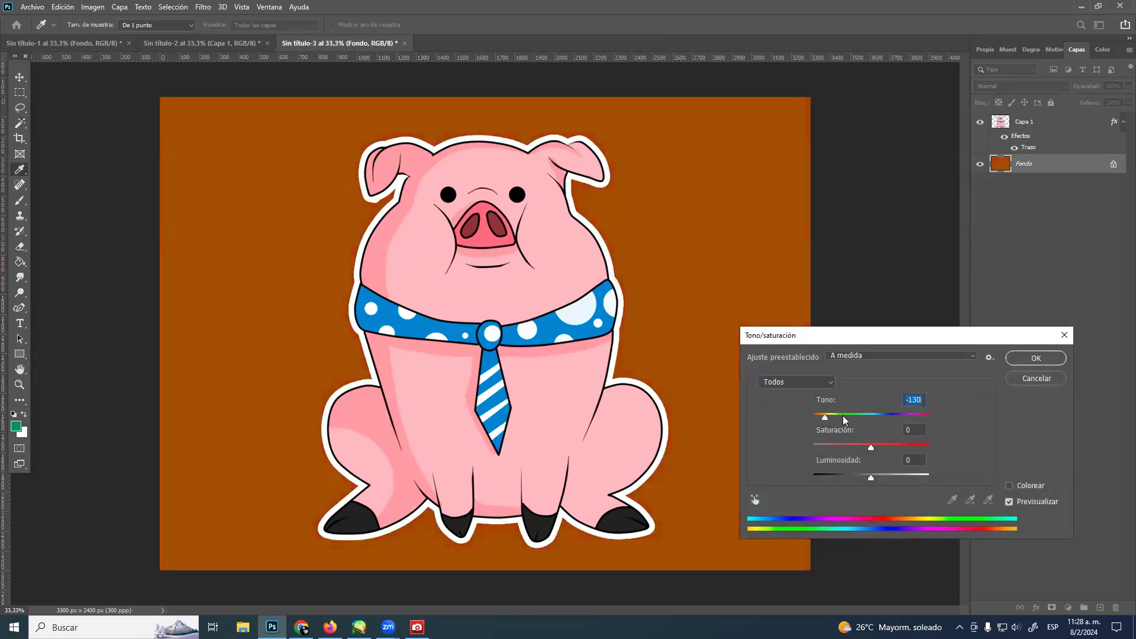
click(1019, 358)
Capture a screenshot of the outlined pig sticker on its colored background
key(w)
key(shift+super+s)
mouse_move(194, 110)
mouse_down()
mouse_move(721, 406)
mouse_move(795, 568)
mouse_move(793, 558)
mouse_up()
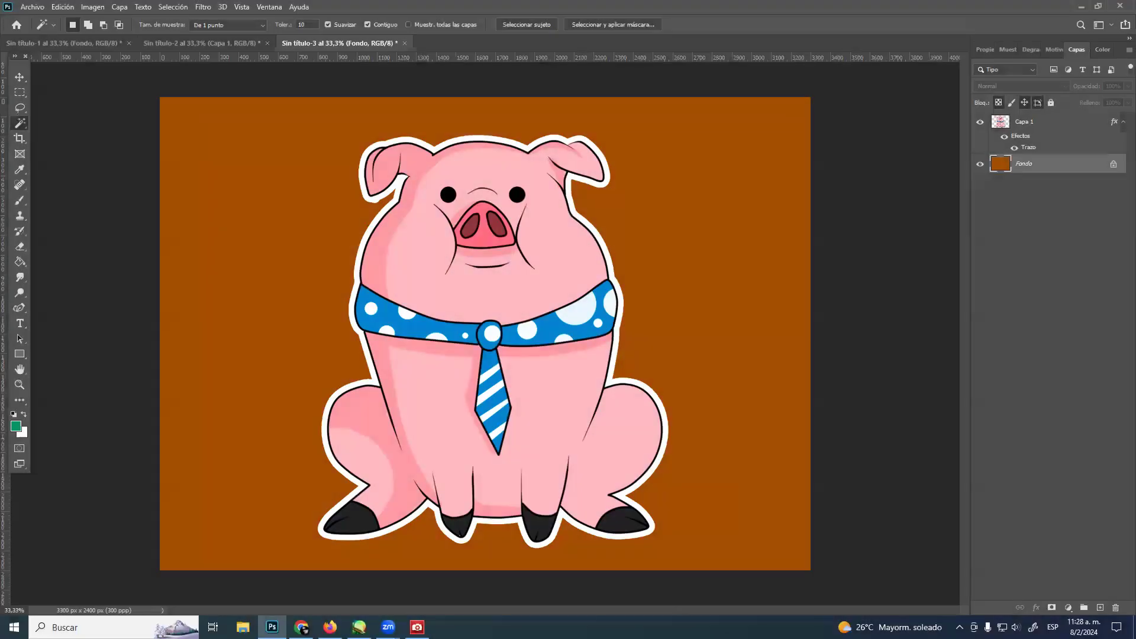
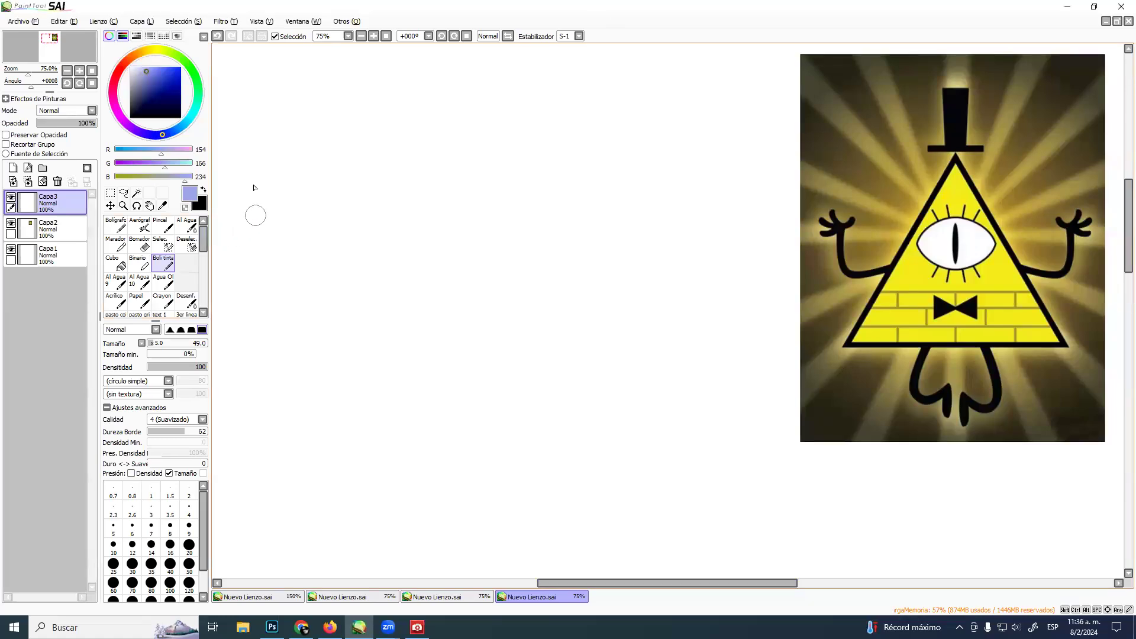
Add a linework layer and draw the character's large closed triangle body with black straight lines at size 9.1
click(27, 168)
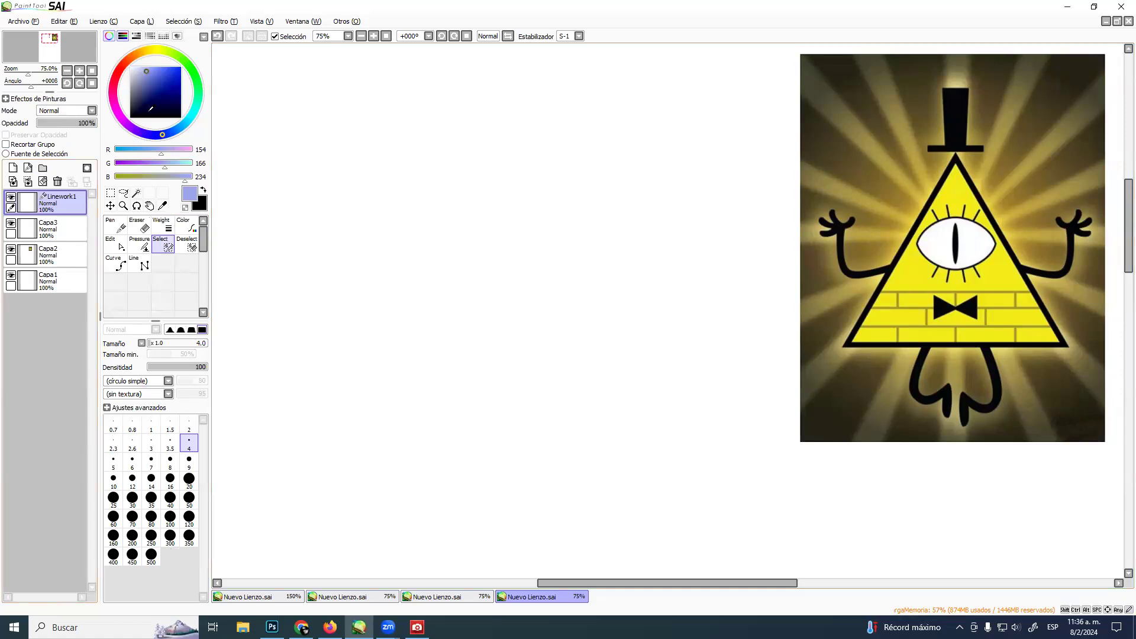
click(145, 263)
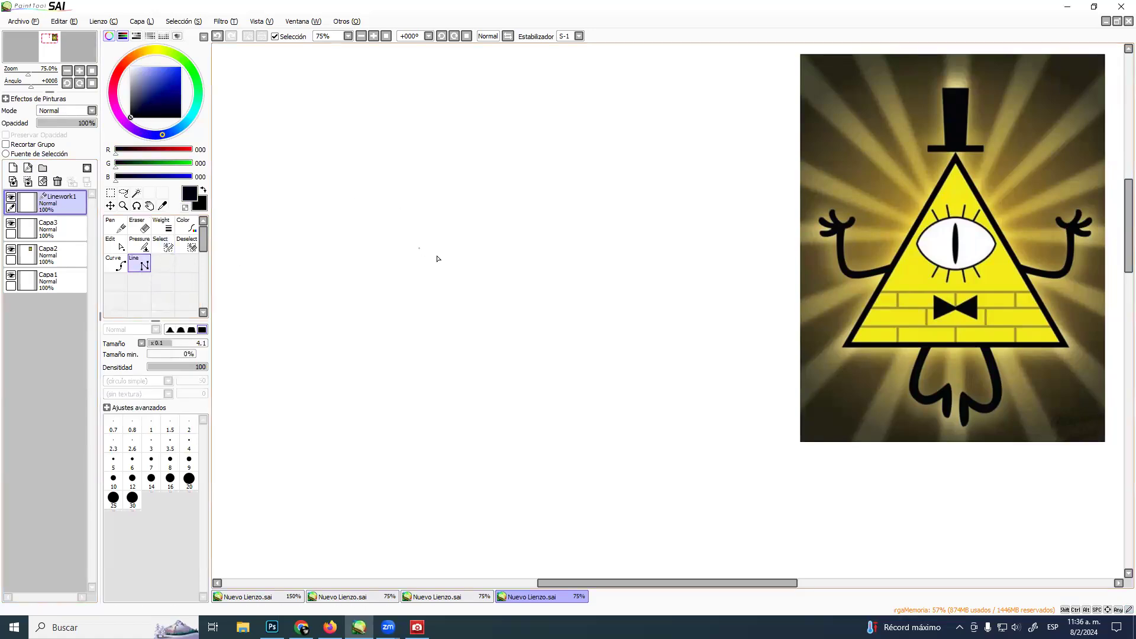
ctrl+alt+drag(468, 269, 473, 270)
click(456, 146)
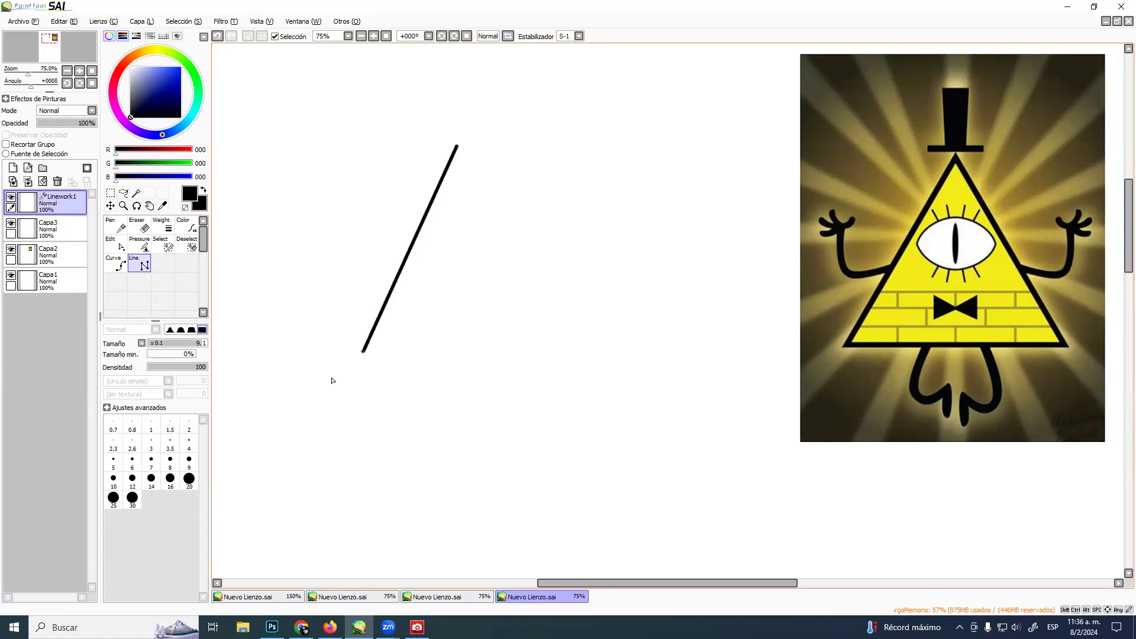
click(441, 161)
click(301, 406)
double_click(469, 421)
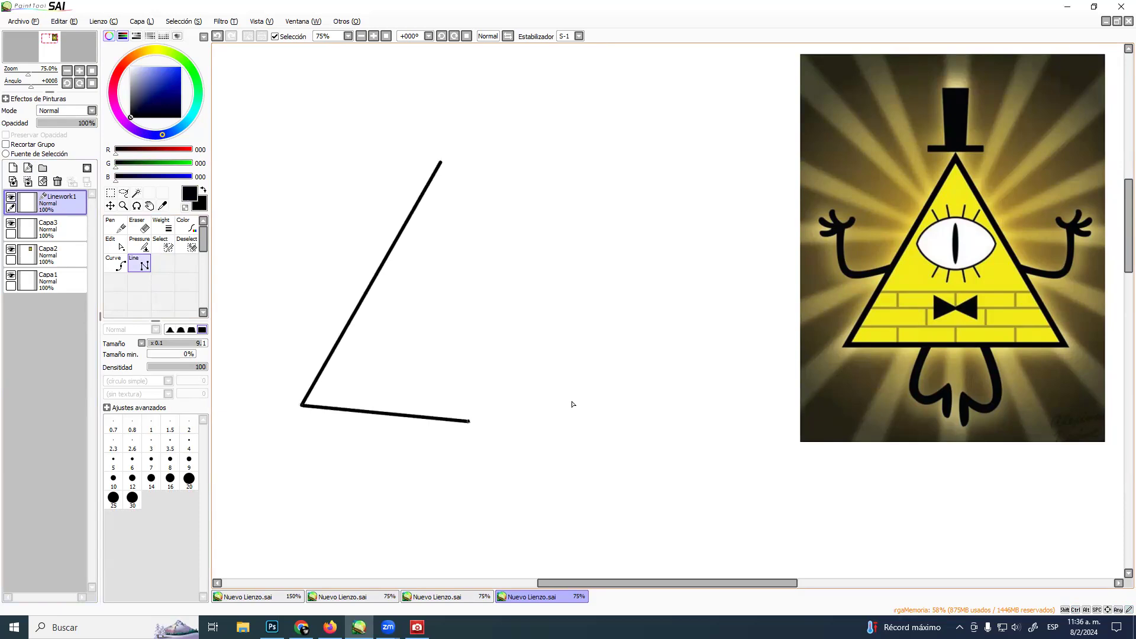
drag(591, 406, 441, 164)
click(441, 163)
key(Return)
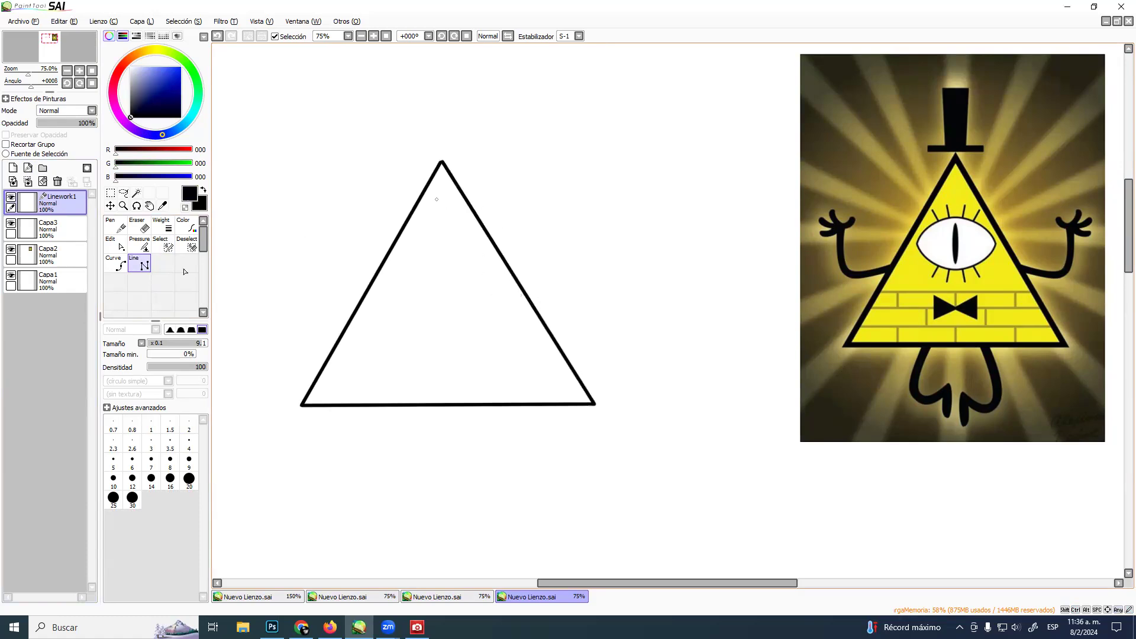
Examine up close how the two sides meet at the triangle's apex
click(123, 205)
click(464, 157)
mouse_move(434, 171)
mouse_down()
mouse_move(529, 203)
mouse_move(529, 214)
mouse_up()
click(464, 178)
click(116, 242)
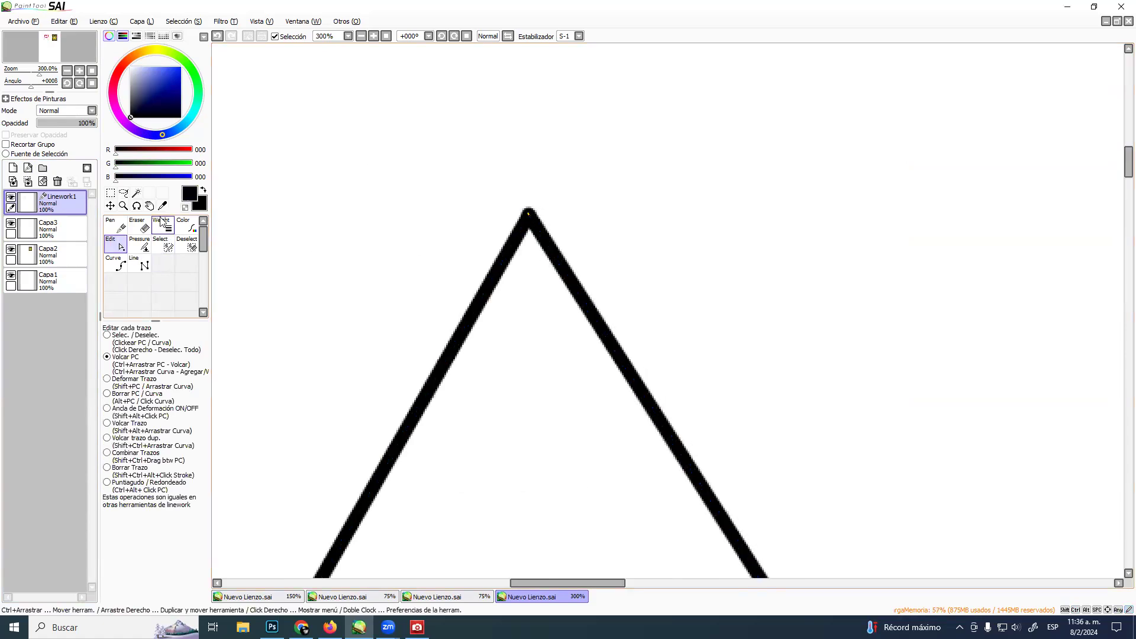
click(123, 206)
scroll(477, 274, down, 4)
drag(495, 350, 487, 264)
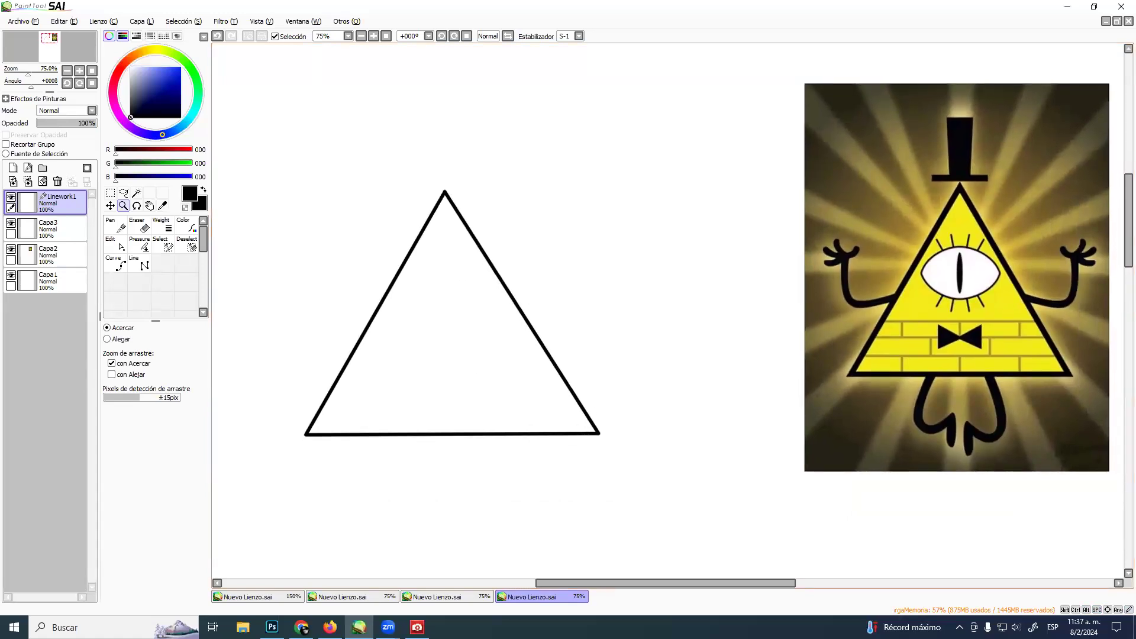
key(alt+Tab)
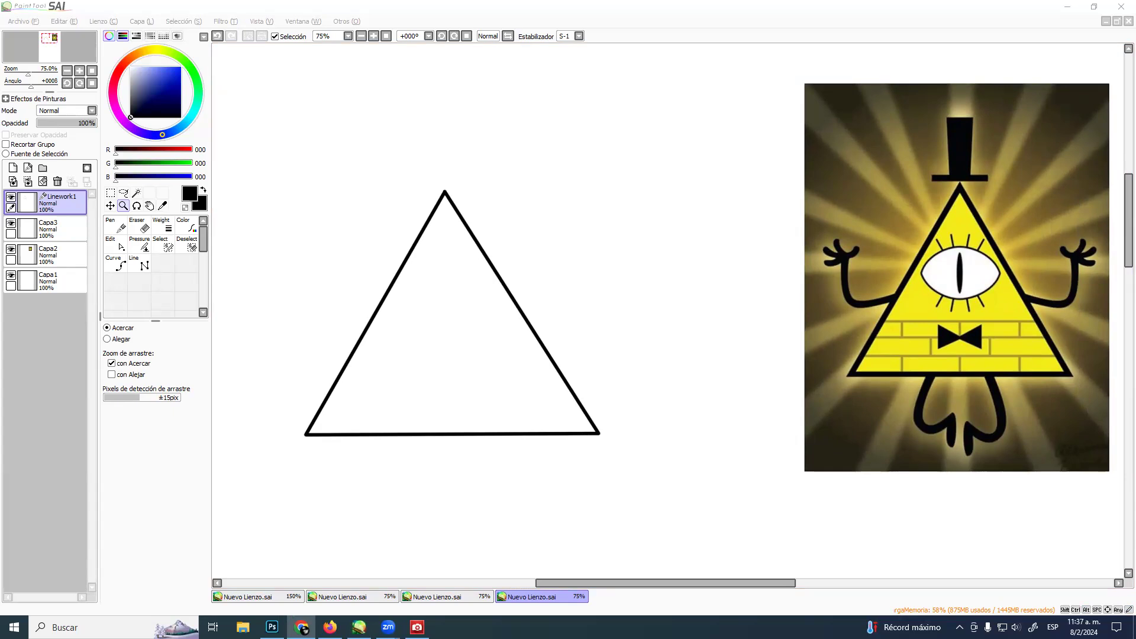
click(246, 185)
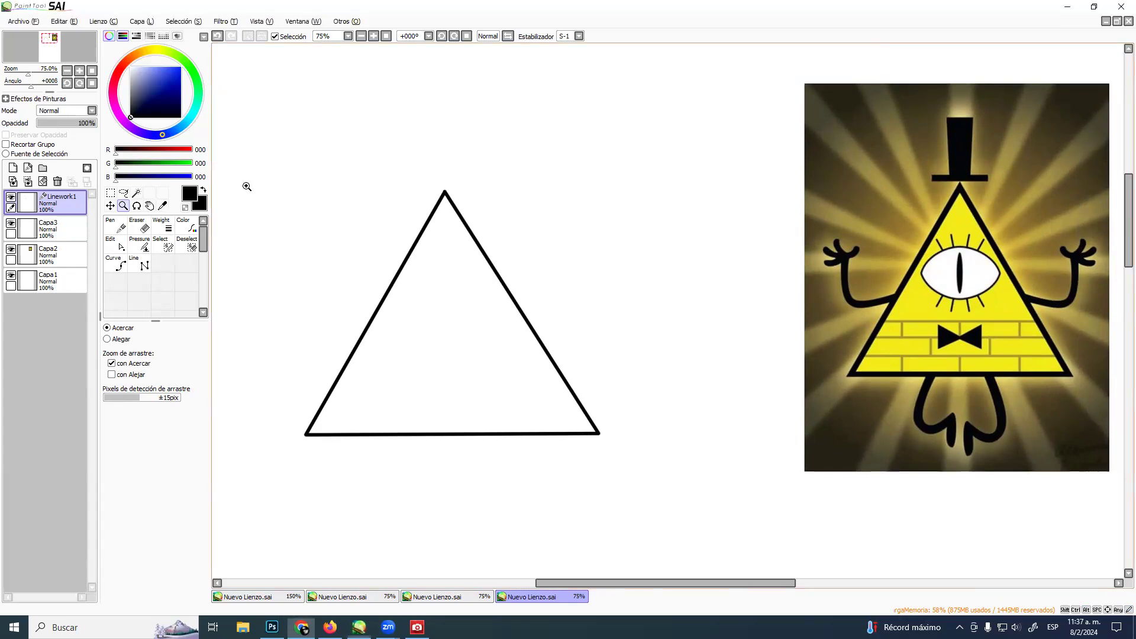
alt+click(476, 251)
mouse_move(520, 250)
mouse_down()
mouse_move(525, 267)
mouse_move(540, 261)
mouse_up()
Draw the top hat's outline above the triangle's apex with connected straight lines, including a narrow brim and tall crown
click(138, 262)
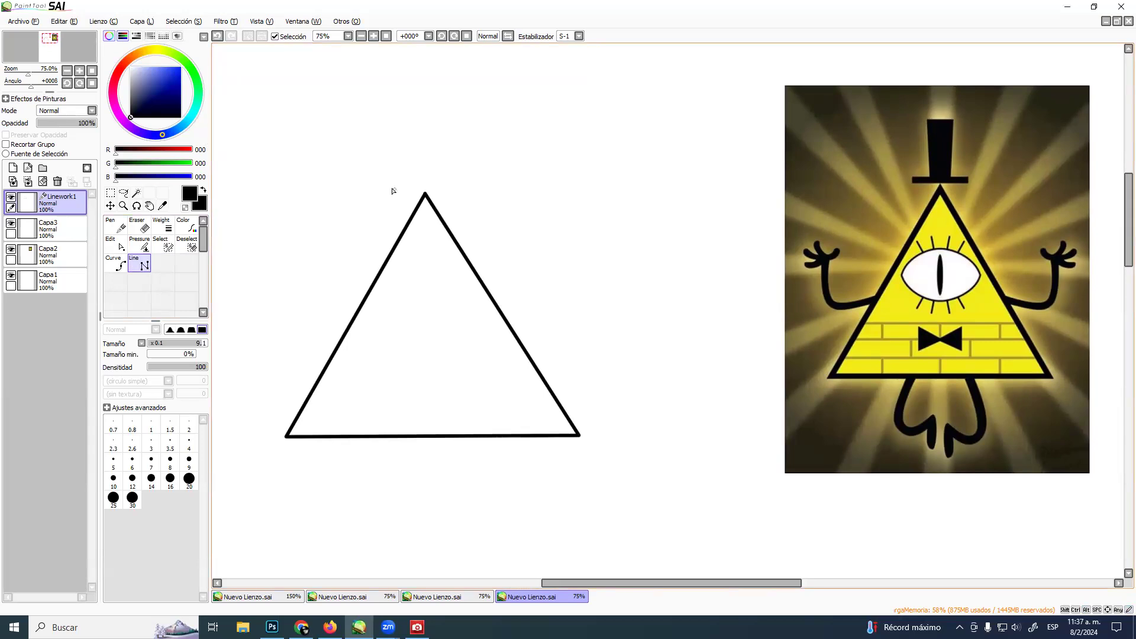
drag(433, 197, 457, 194)
click(461, 193)
click(462, 181)
click(445, 181)
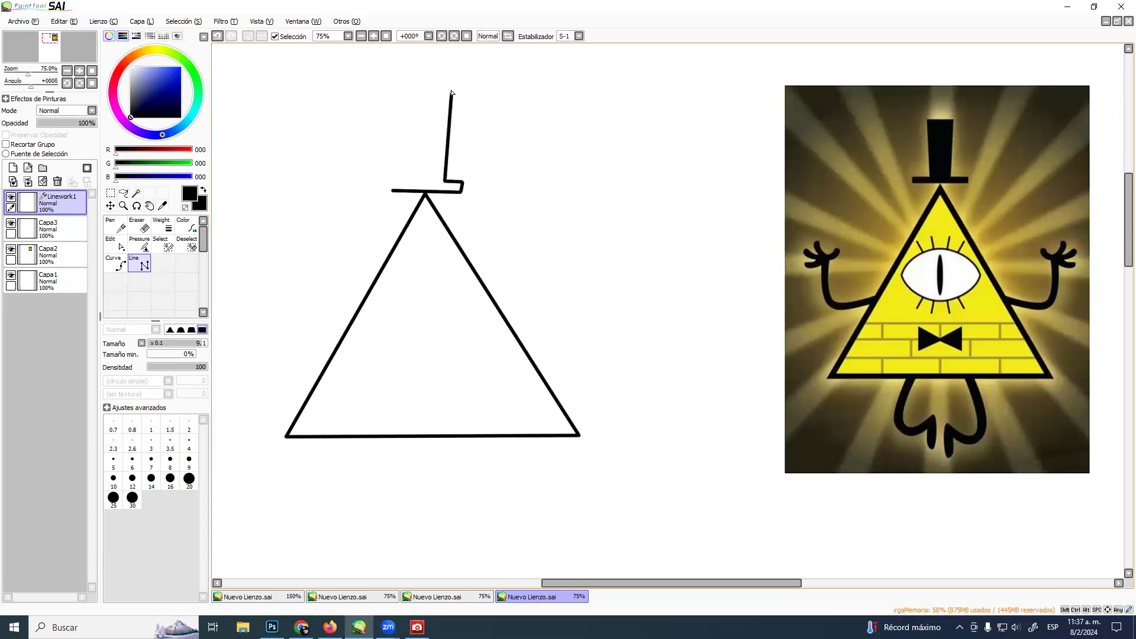
click(451, 87)
click(406, 88)
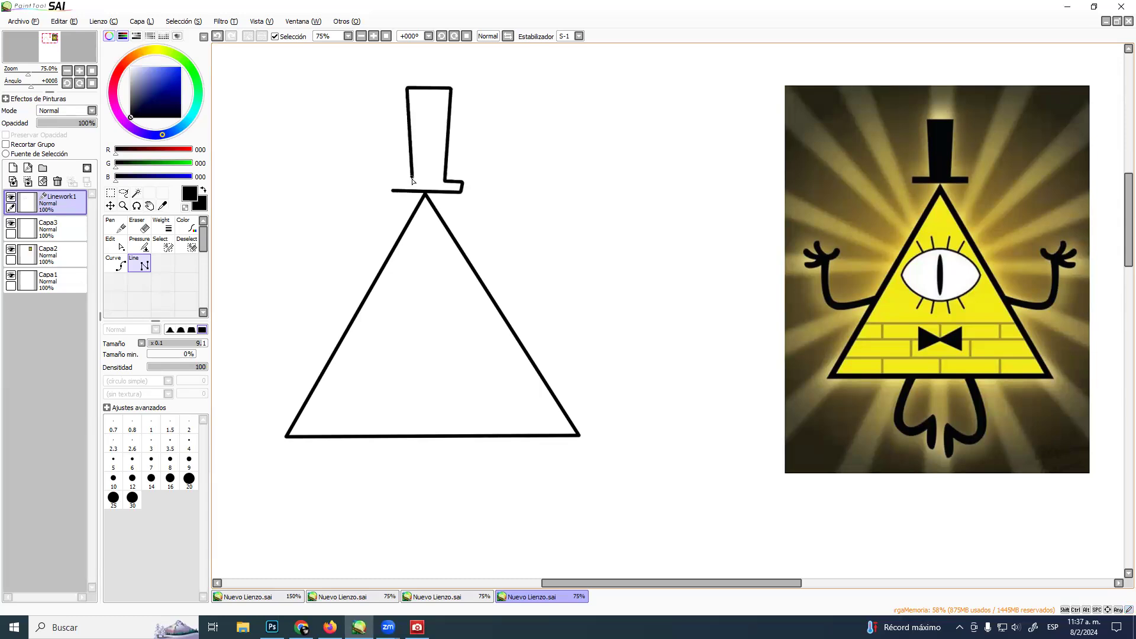
click(413, 178)
click(391, 190)
key(Return)
Try moving the left corner points of the hat's crown outward with linework editing, and undo the changes
click(117, 243)
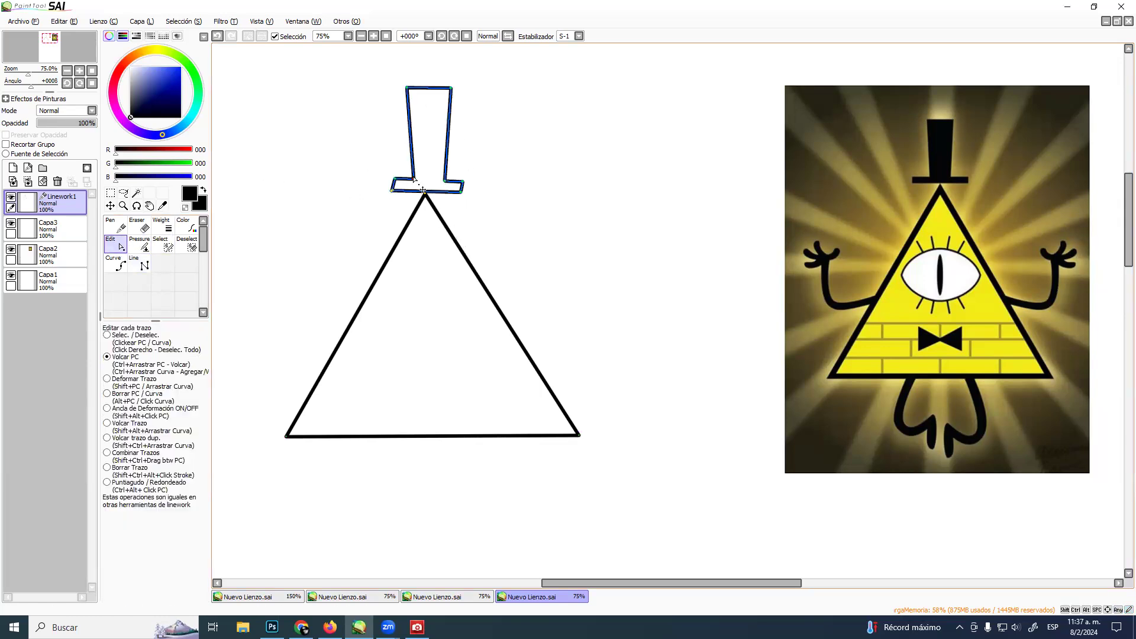
drag(413, 179, 405, 178)
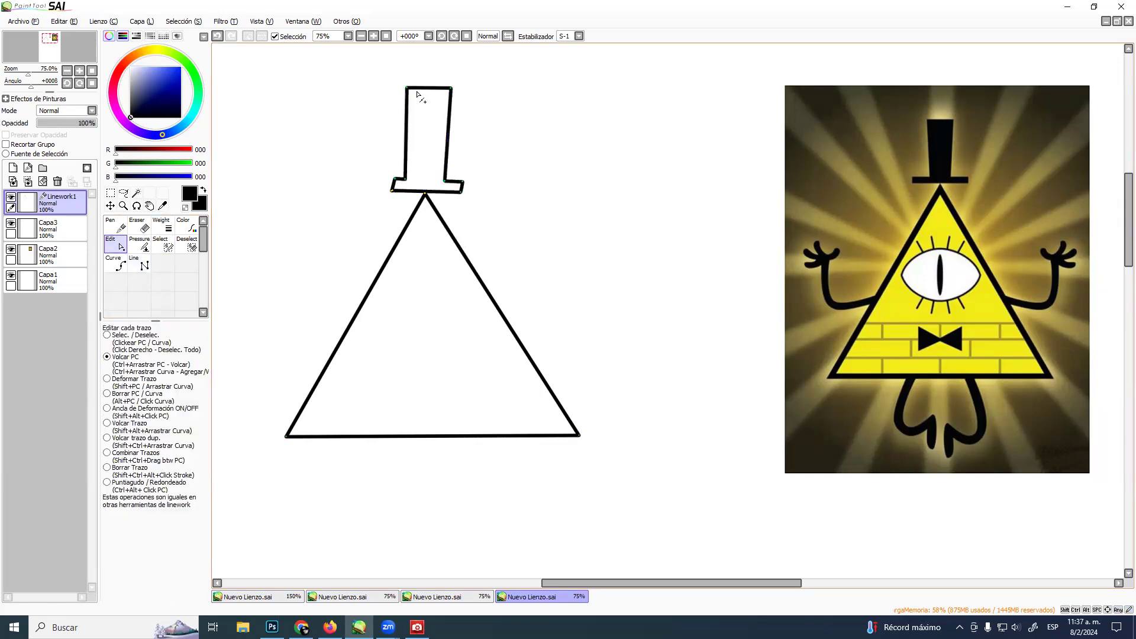
mouse_move(407, 87)
mouse_down()
mouse_move(394, 77)
mouse_move(400, 84)
mouse_up()
key(ctrl+z)
key(ctrl+z)
key(ctrl+z)
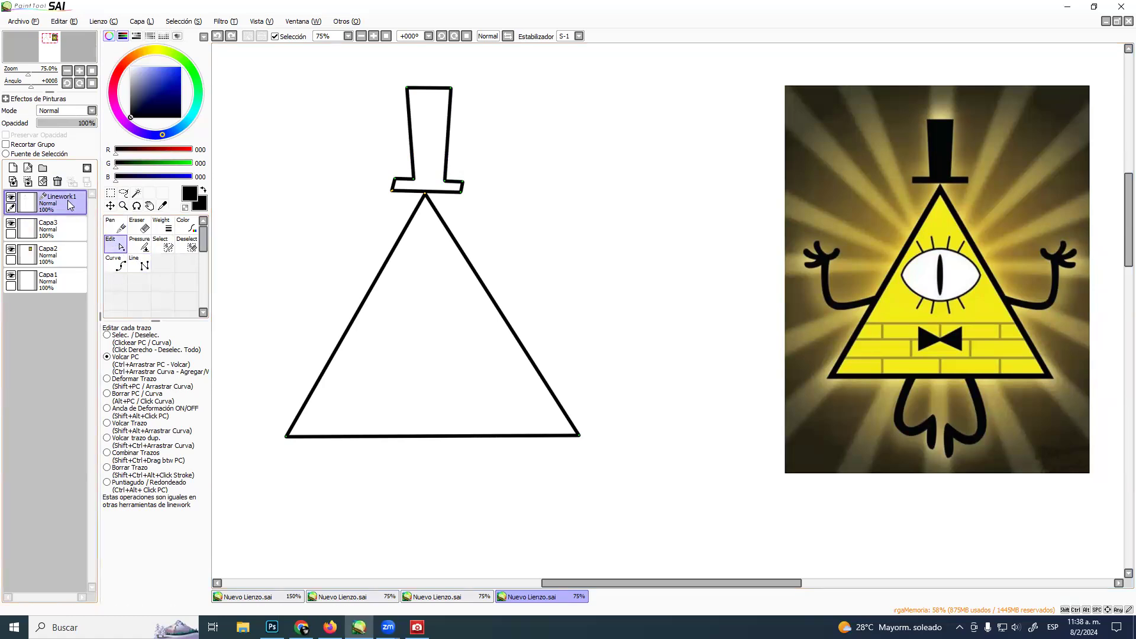
Add a new layer and draw both raised arms with four-fingered hands, using the black Boli tinta pen at size 20
click(13, 168)
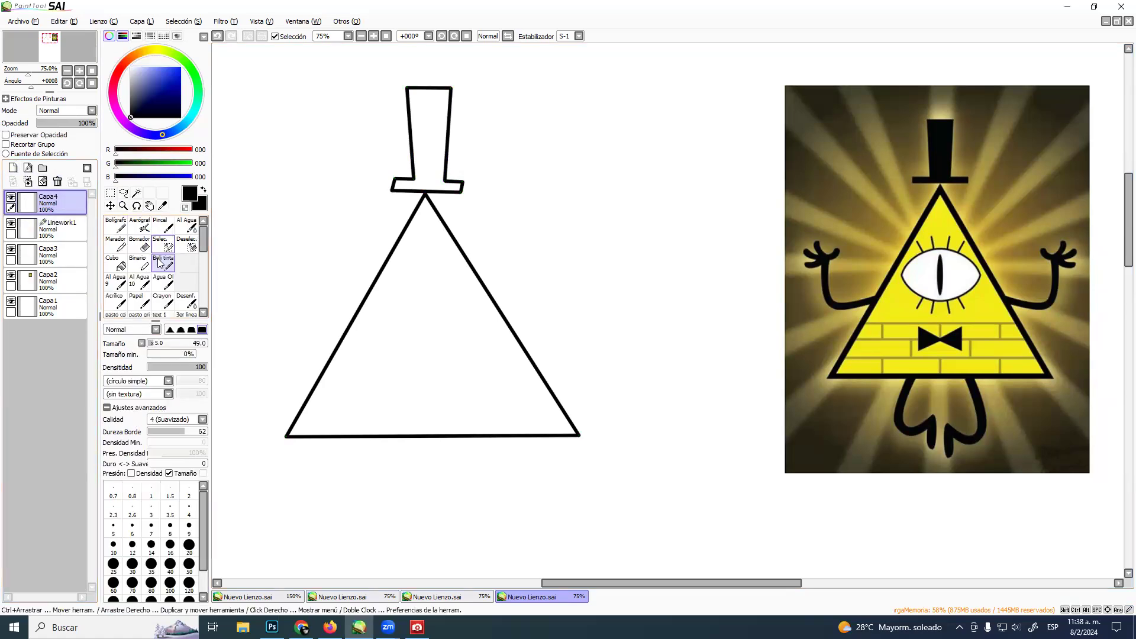
mouse_move(338, 320)
mouse_down()
mouse_move(303, 307)
mouse_move(297, 270)
mouse_up()
key(ctrl+z)
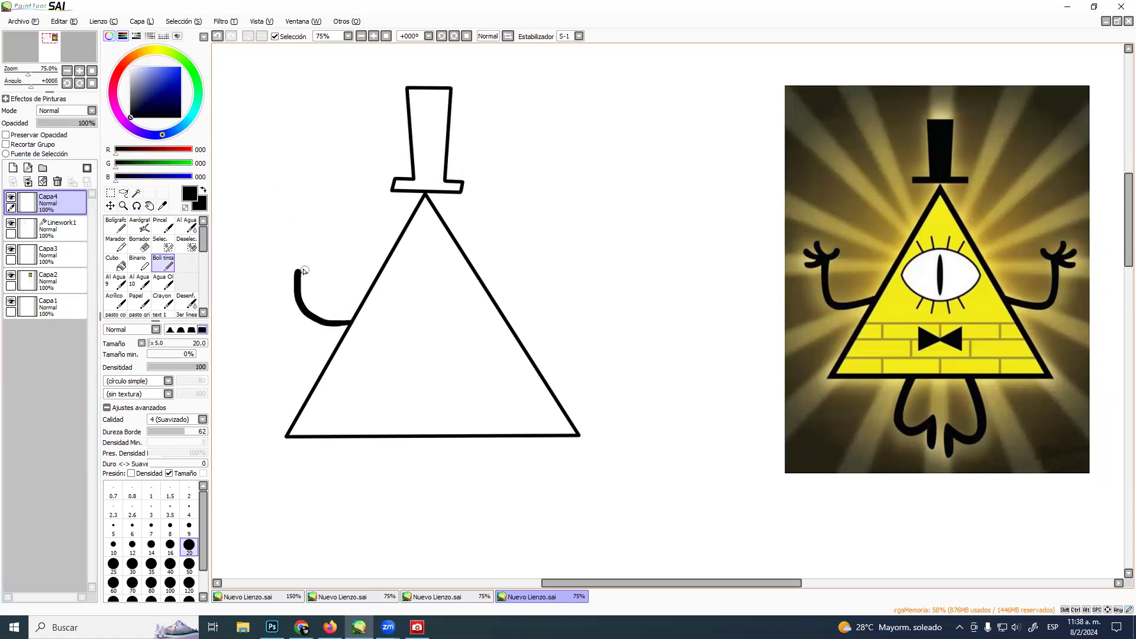
mouse_move(272, 268)
mouse_down()
mouse_move(298, 271)
mouse_move(285, 254)
mouse_move(299, 269)
mouse_move(302, 247)
mouse_move(290, 269)
mouse_up()
mouse_move(516, 327)
mouse_down()
mouse_move(557, 269)
mouse_move(541, 254)
mouse_move(554, 265)
mouse_move(562, 249)
mouse_move(560, 265)
mouse_move(582, 256)
mouse_move(556, 266)
mouse_move(585, 274)
mouse_up()
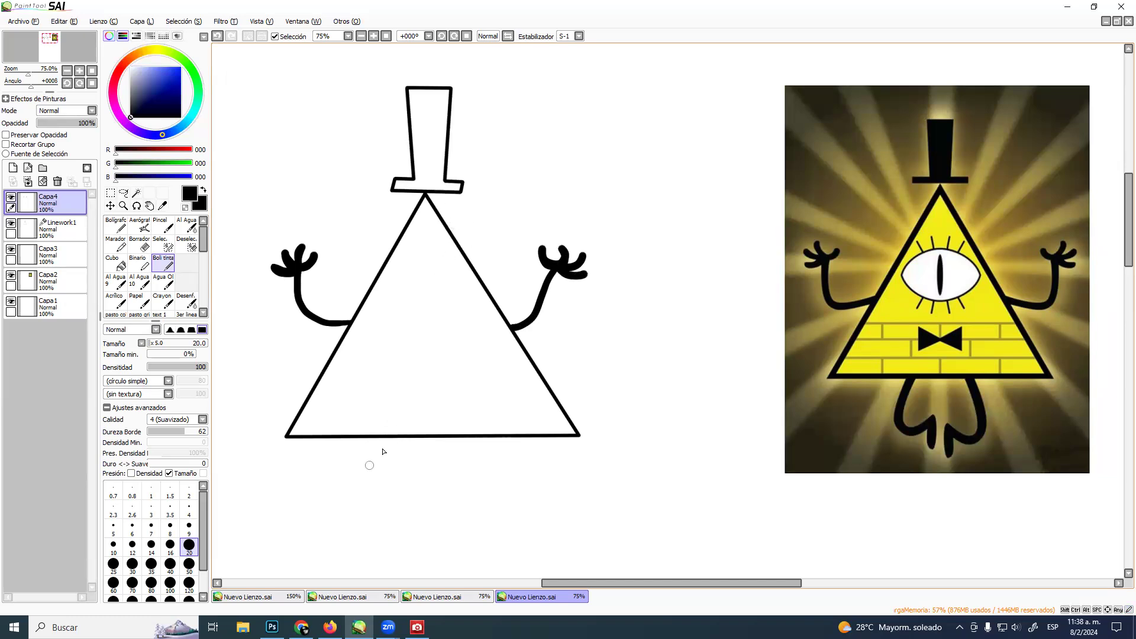
Draw two curved legs with solid black feet hanging below the triangle's base
mouse_move(396, 438)
mouse_down()
mouse_move(392, 492)
mouse_move(423, 495)
mouse_move(422, 533)
mouse_move(425, 493)
mouse_move(424, 532)
mouse_move(428, 495)
mouse_move(400, 494)
mouse_move(386, 467)
mouse_move(390, 440)
mouse_move(412, 439)
mouse_up()
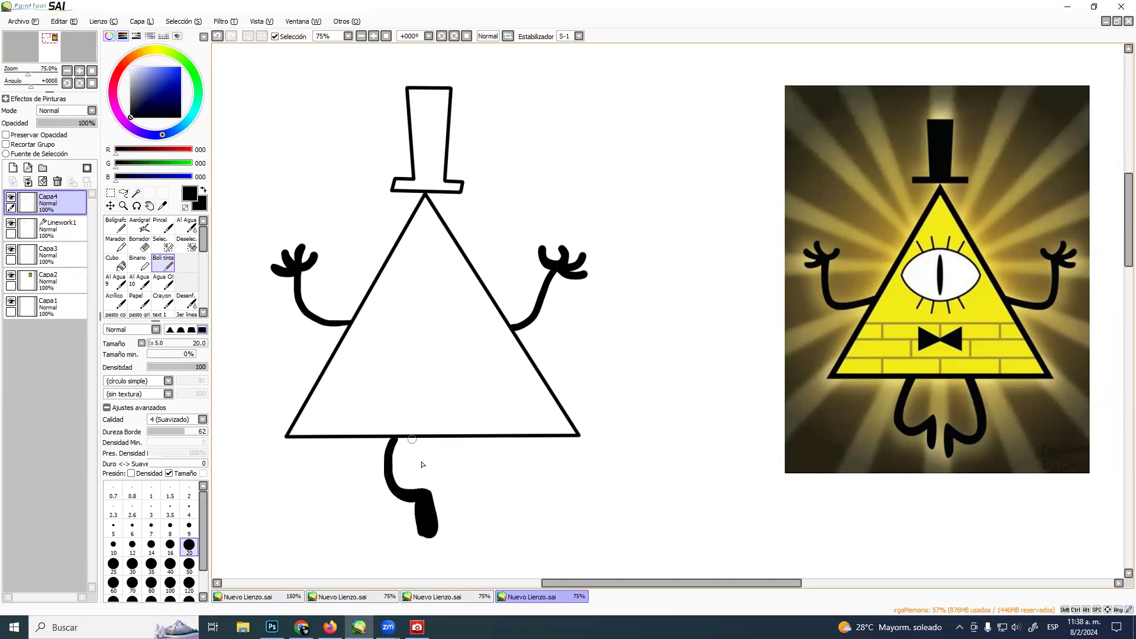
mouse_move(420, 530)
mouse_down()
mouse_move(418, 503)
mouse_move(418, 523)
mouse_move(432, 522)
mouse_up()
drag(468, 438, 469, 532)
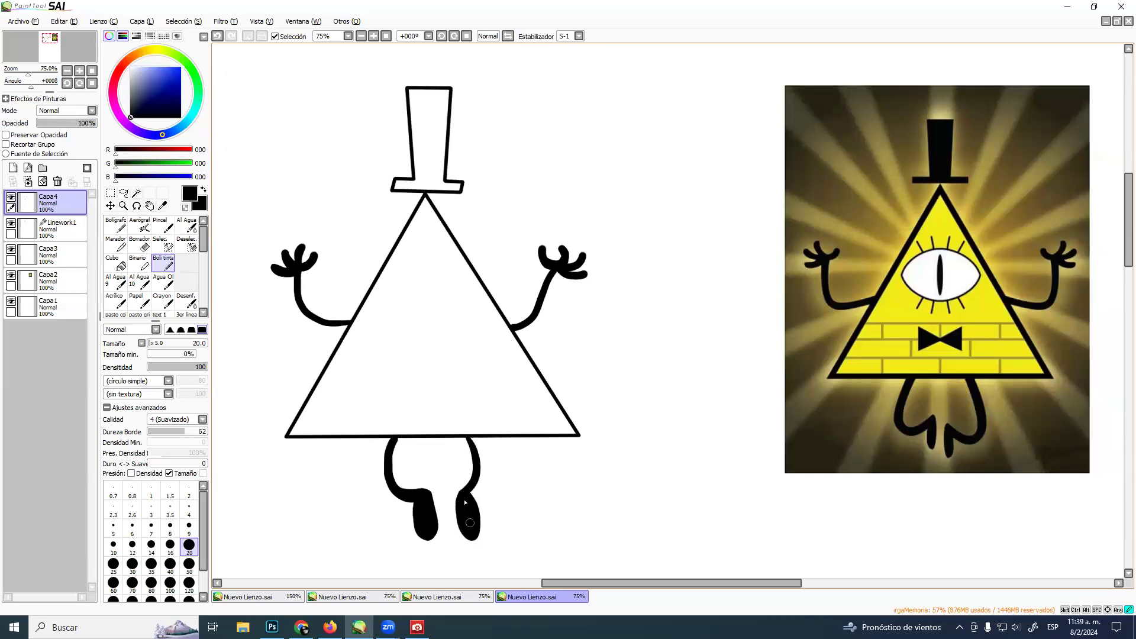
drag(469, 489, 473, 441)
Draw an almond-shaped eye outline inside the triangle on the linework layer with the Curve tool at size 6.5
click(57, 229)
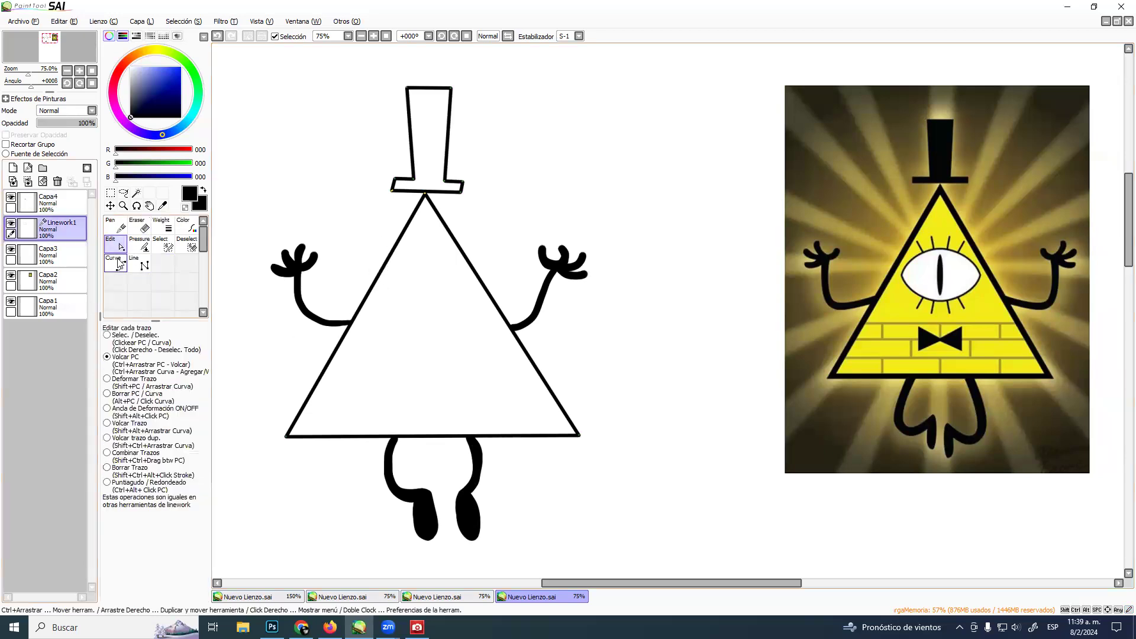
click(118, 262)
mouse_move(410, 303)
mouse_down()
mouse_move(399, 281)
mouse_move(423, 273)
mouse_move(472, 292)
mouse_move(439, 328)
mouse_move(388, 292)
mouse_up()
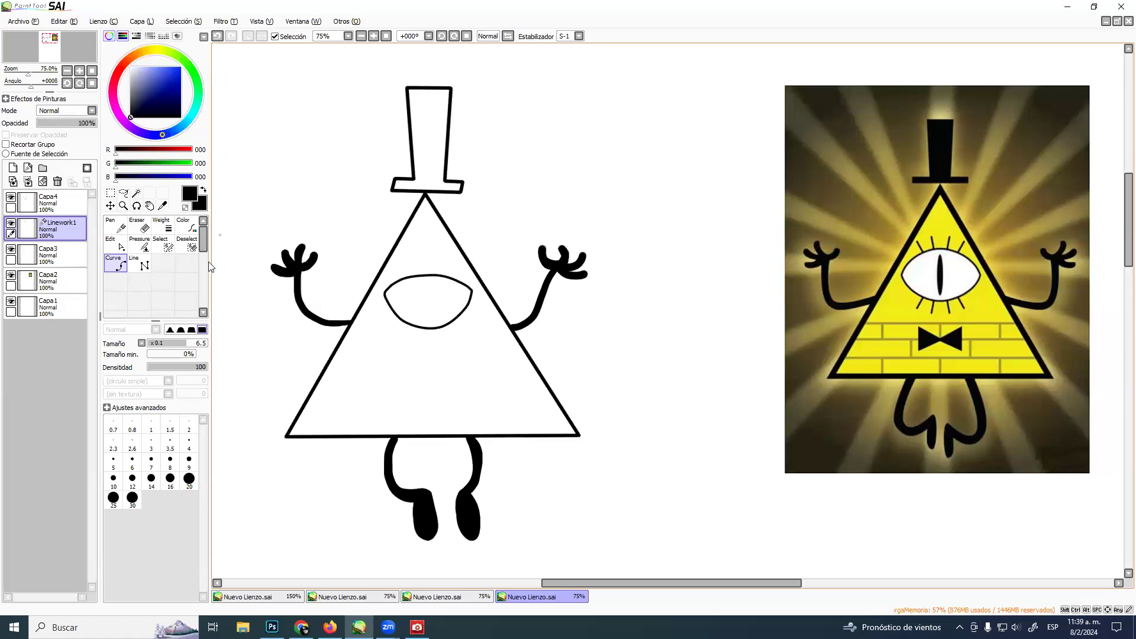
Reshape the linework eye into a rounder outline by adjusting its control points along the upper and lower edges
click(116, 244)
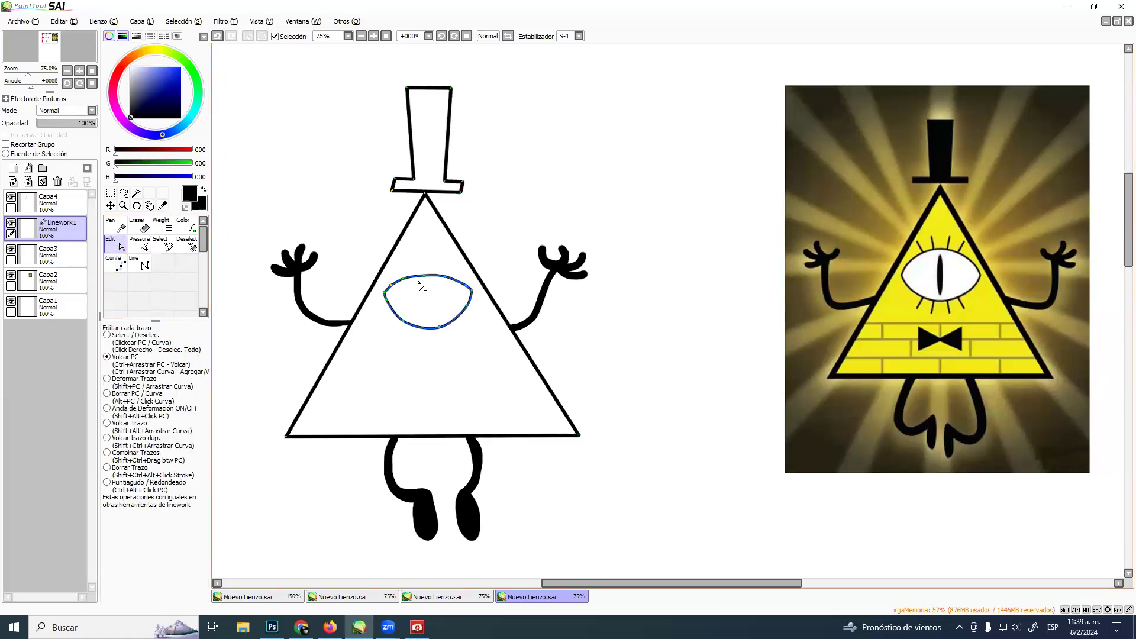
drag(404, 278, 426, 270)
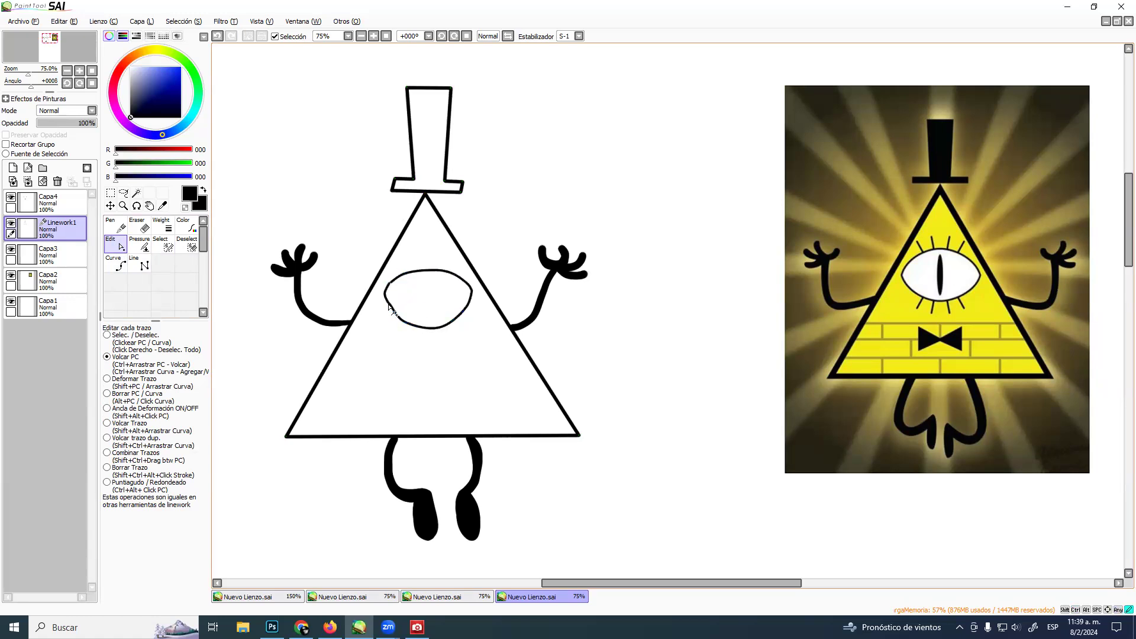
key(ctrl+z)
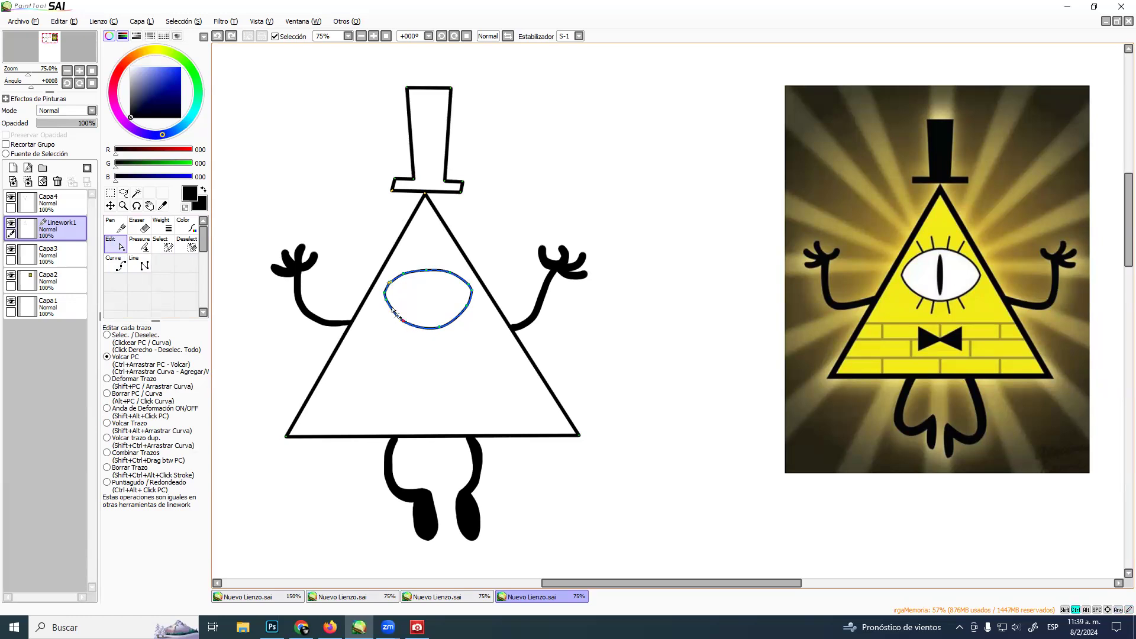
click(388, 307)
click(440, 329)
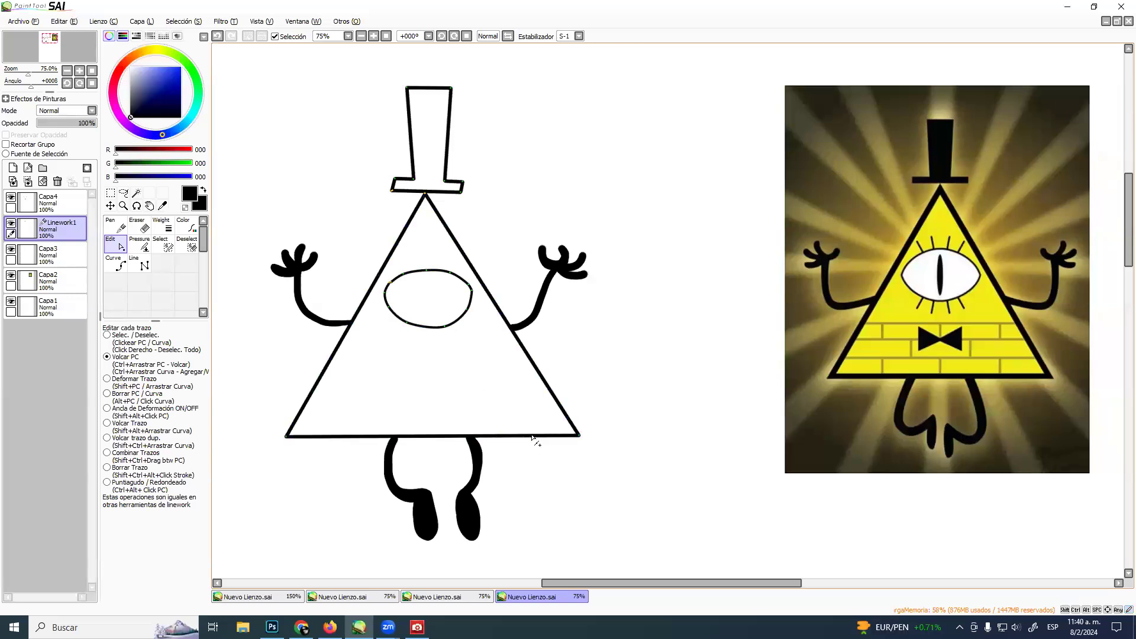
Erase the whole curved eye outline from the linework layer
click(138, 226)
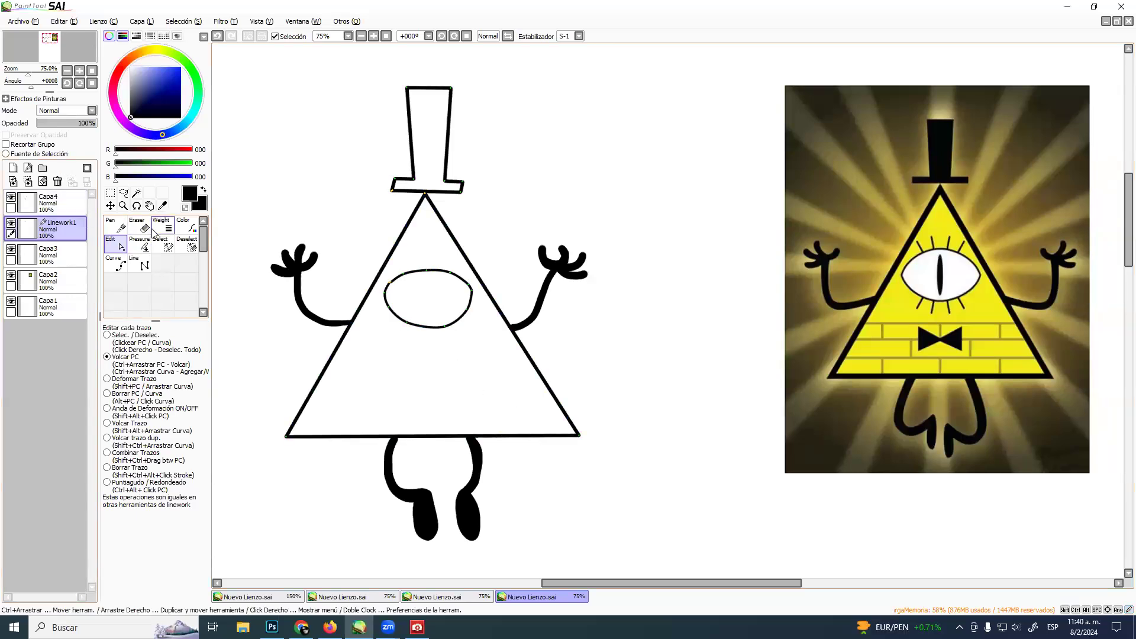
drag(425, 292, 450, 292)
mouse_move(414, 282)
mouse_down()
mouse_move(398, 296)
mouse_move(411, 326)
mouse_move(420, 274)
mouse_move(410, 331)
mouse_move(456, 300)
mouse_move(446, 314)
mouse_up()
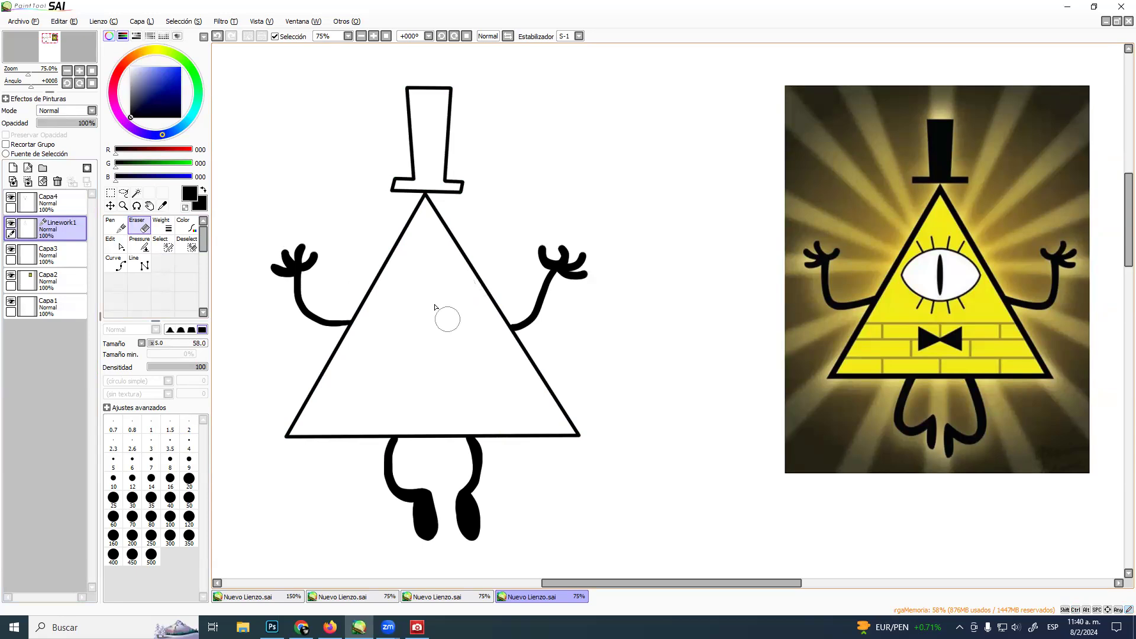
Draw the eye outline freehand inside the triangle on layer Capa4 with the Boli tinta pen at size 19, redoing strokes until it closes cleanly
click(47, 201)
click(163, 262)
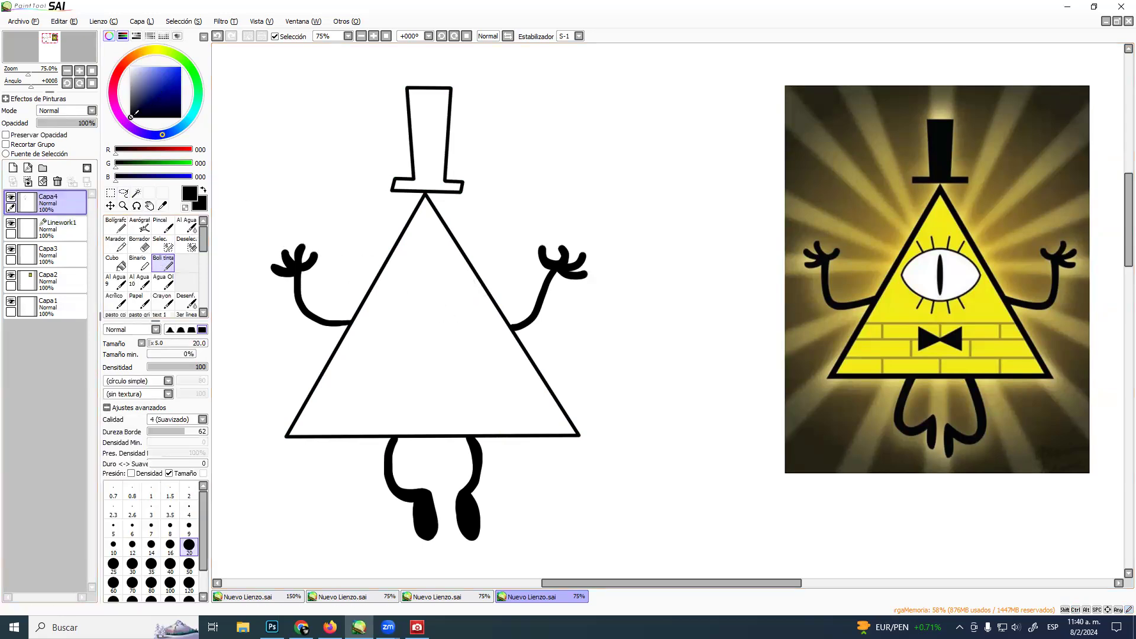
mouse_move(418, 300)
ctrl+alt+mouse_down()
mouse_move(401, 283)
mouse_move(432, 274)
mouse_move(470, 290)
mouse_move(482, 313)
ctrl+alt+mouse_up()
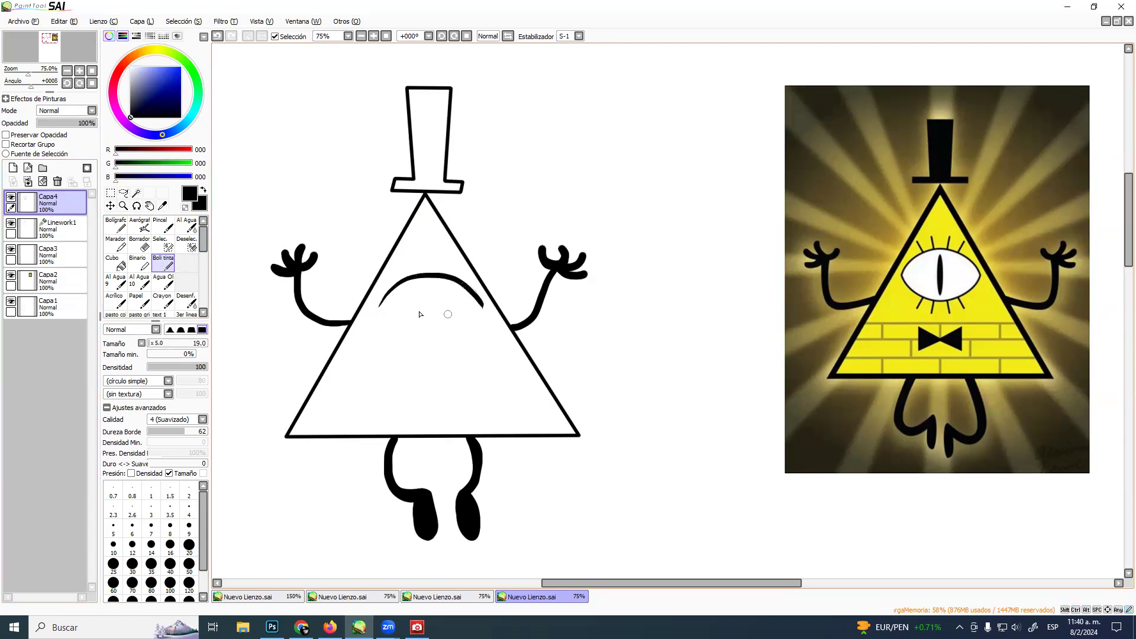
key(ctrl+z)
mouse_move(380, 306)
mouse_down()
mouse_move(392, 286)
mouse_move(437, 270)
mouse_move(472, 309)
mouse_move(387, 299)
mouse_move(414, 273)
mouse_move(465, 285)
mouse_move(479, 312)
mouse_up()
key(ctrl+z)
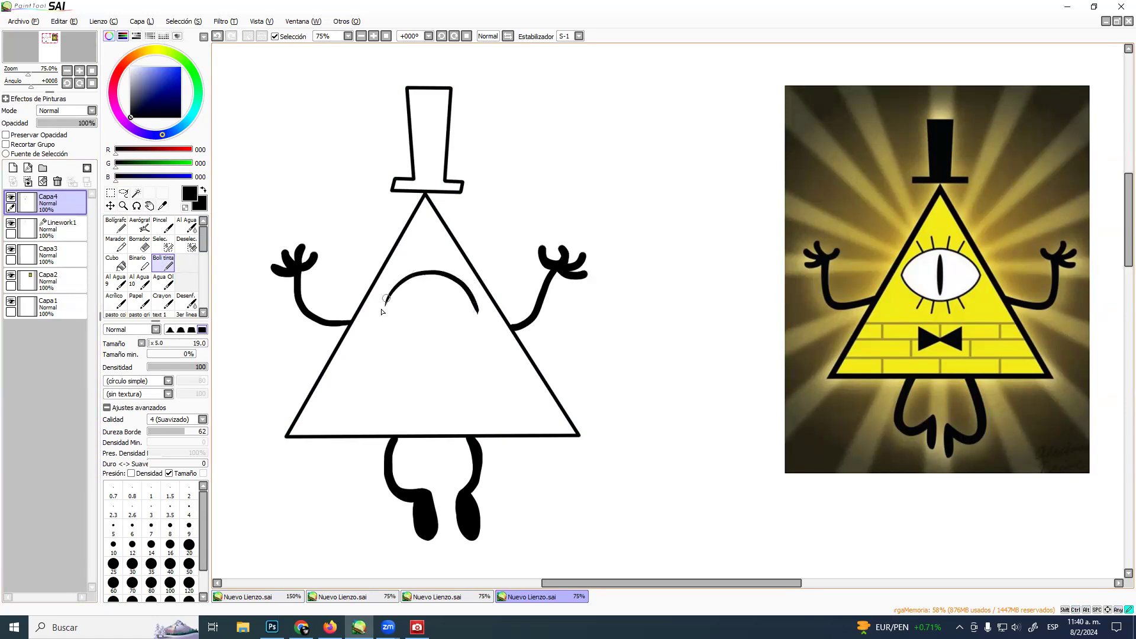
mouse_move(384, 308)
mouse_down()
mouse_move(420, 344)
mouse_move(447, 344)
mouse_move(473, 306)
mouse_up()
key(ctrl+z)
mouse_move(385, 307)
mouse_down()
mouse_move(427, 343)
mouse_move(456, 341)
mouse_move(474, 304)
mouse_up()
key(ctrl+z)
click(391, 304)
key(ctrl+z)
mouse_move(386, 309)
mouse_down()
mouse_move(443, 337)
mouse_move(476, 308)
mouse_up()
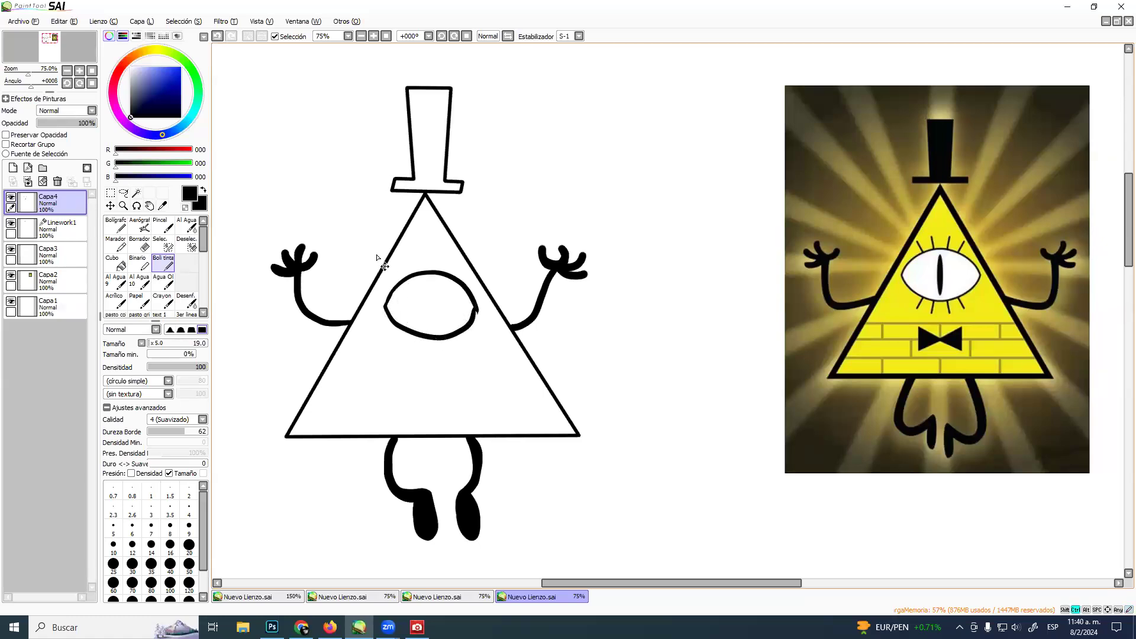
key(ctrl+z)
mouse_move(383, 306)
mouse_down()
mouse_move(405, 328)
mouse_move(467, 324)
mouse_move(477, 310)
mouse_up()
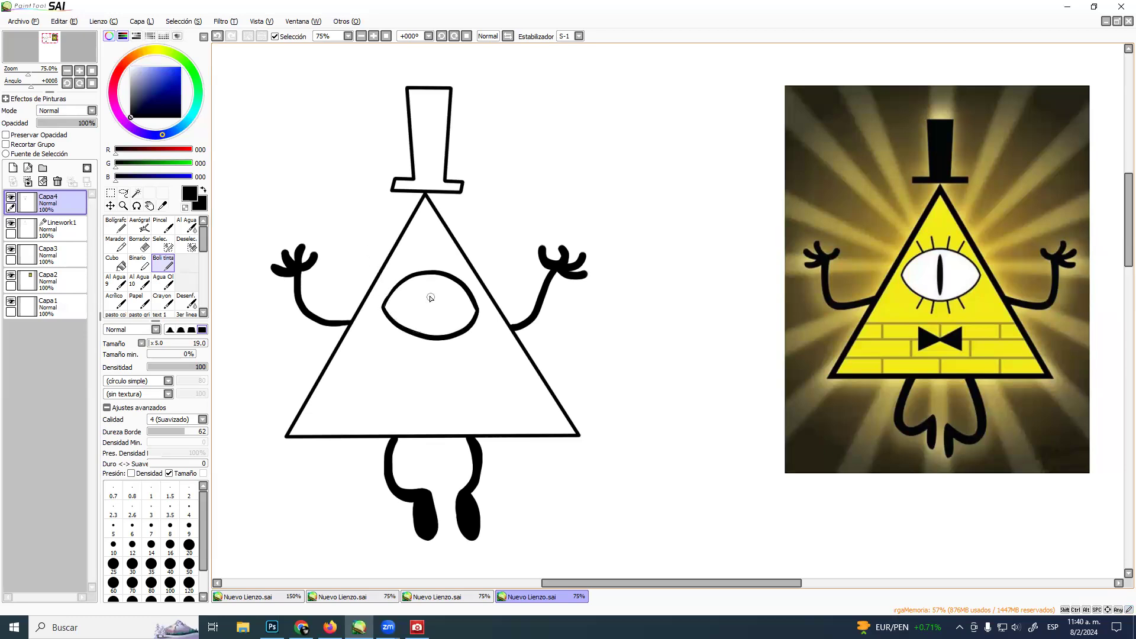
Draw a narrow vertical slit pupil inside the eye and fill it with black
drag(426, 283, 424, 320)
key(ctrl+z)
mouse_move(425, 281)
mouse_down()
mouse_move(428, 321)
mouse_move(426, 277)
mouse_up()
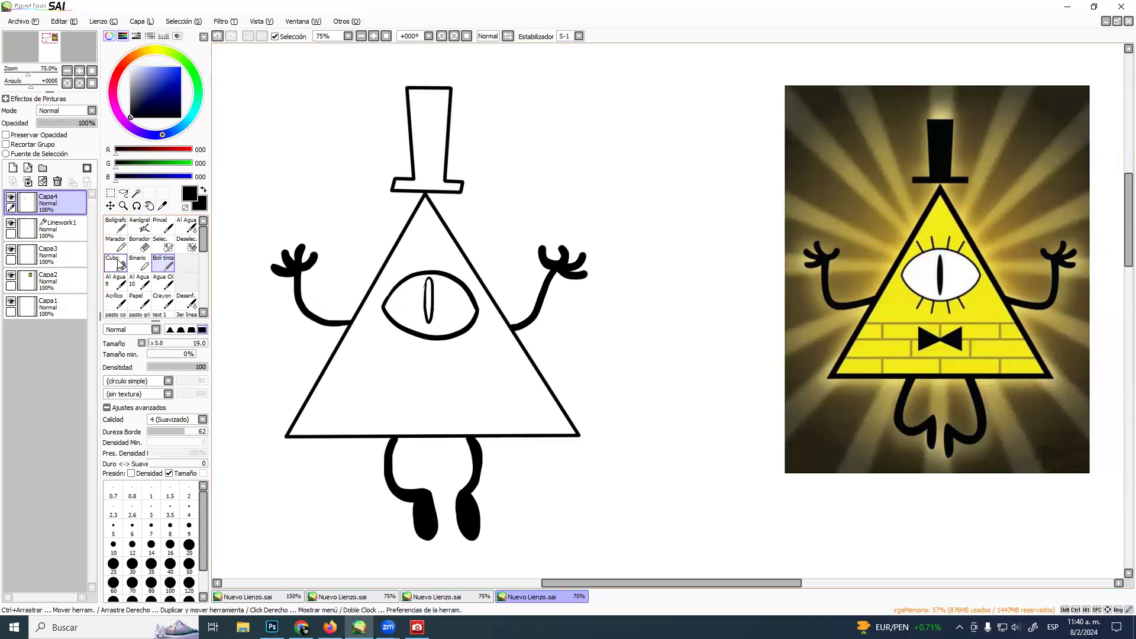
click(116, 262)
click(431, 308)
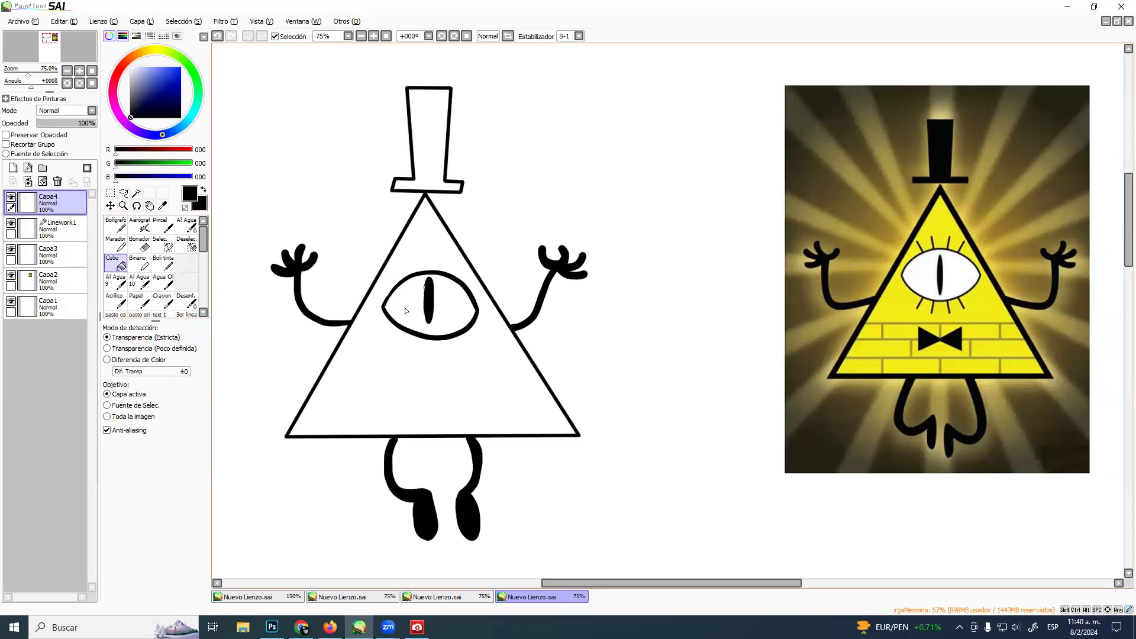
Erase the stray ink along the pupil's upper left edge with the eraser at size 5
click(163, 263)
click(140, 246)
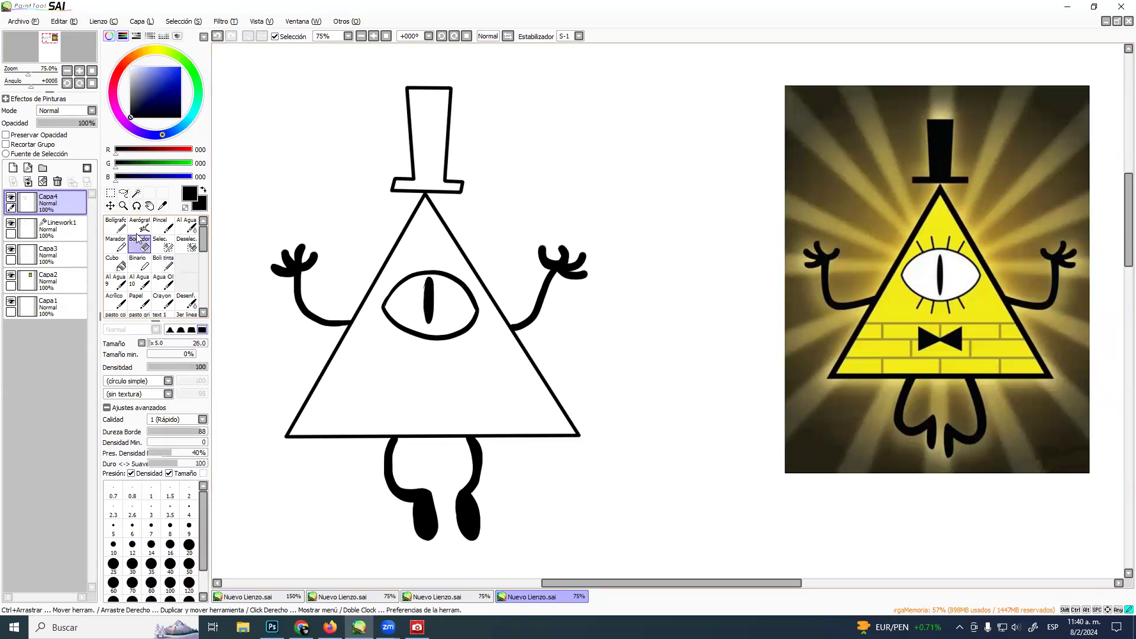
click(123, 206)
click(429, 295)
click(428, 297)
drag(425, 305, 415, 316)
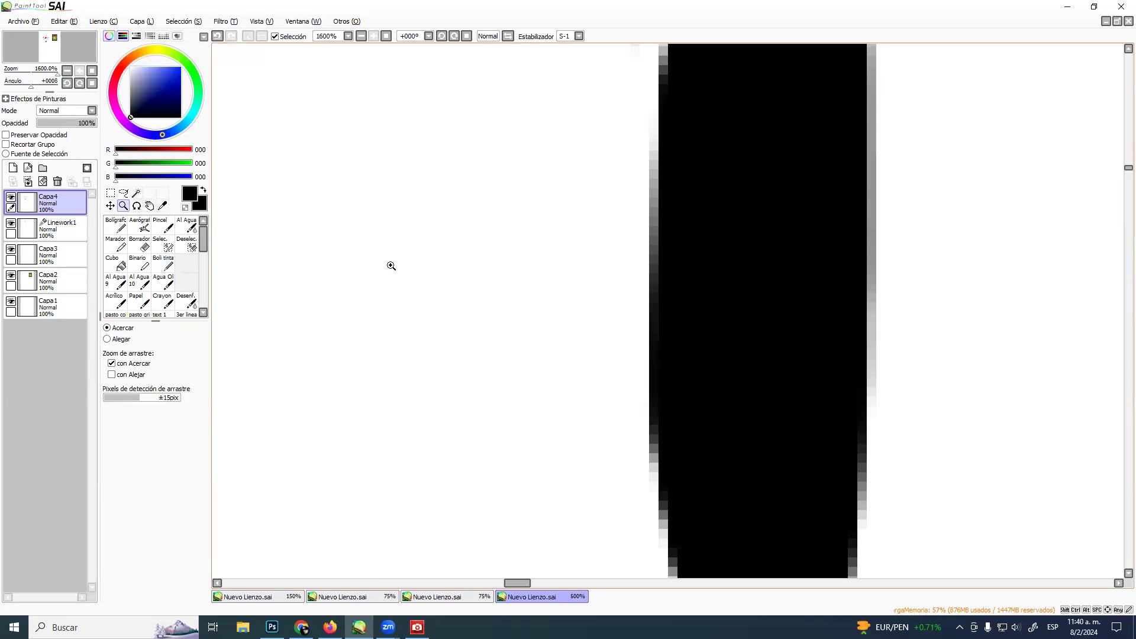
alt+click(555, 342)
alt+click(555, 343)
alt+click(555, 349)
alt+click(556, 356)
alt+click(555, 355)
drag(618, 345, 564, 307)
alt+click(548, 282)
key(e)
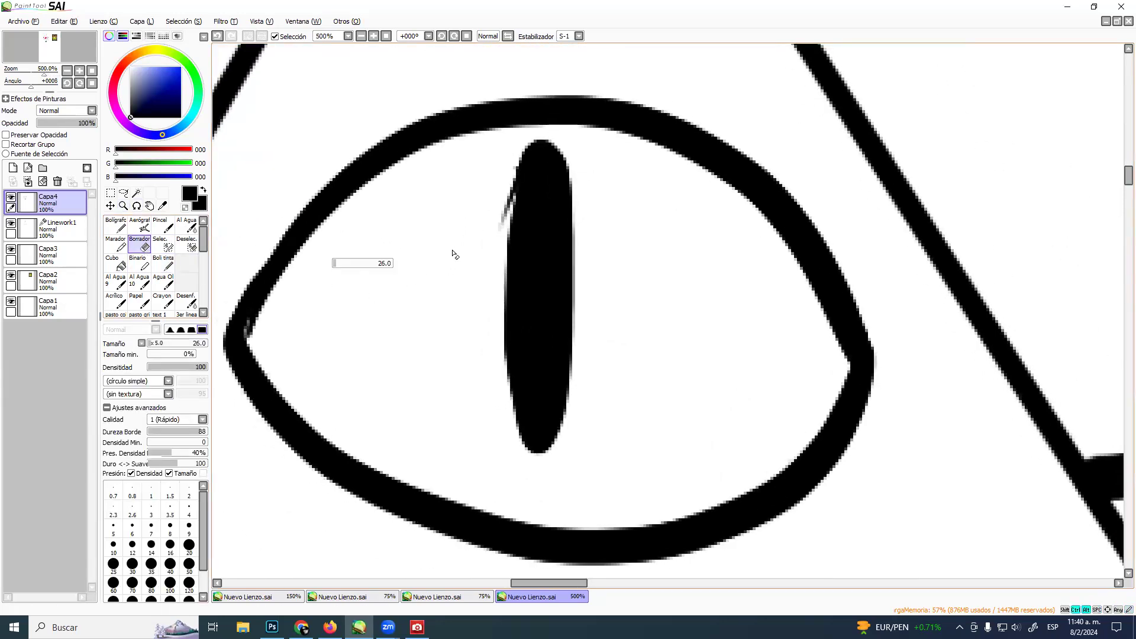
mouse_move(498, 202)
mouse_down()
mouse_move(499, 227)
mouse_move(512, 168)
mouse_move(502, 217)
mouse_move(508, 194)
mouse_up()
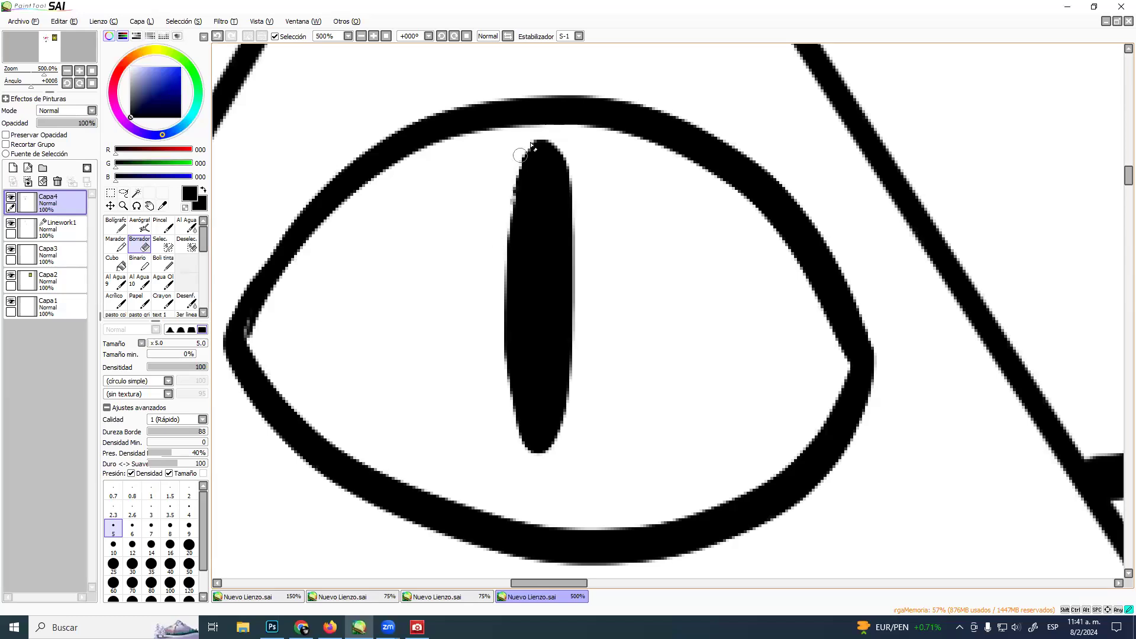
Touch up the gap at the eye outline's left corner with the Boli tinta pen at size 5
click(167, 260)
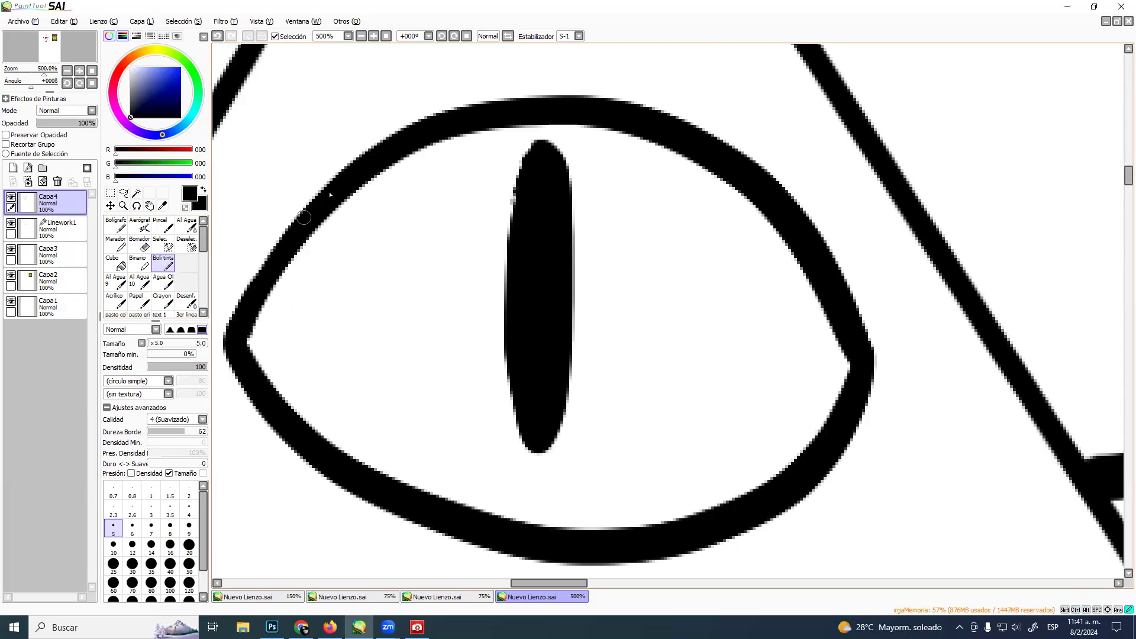
key(space)
drag(472, 194, 691, 294)
click(123, 206)
scroll(419, 259, down, 7)
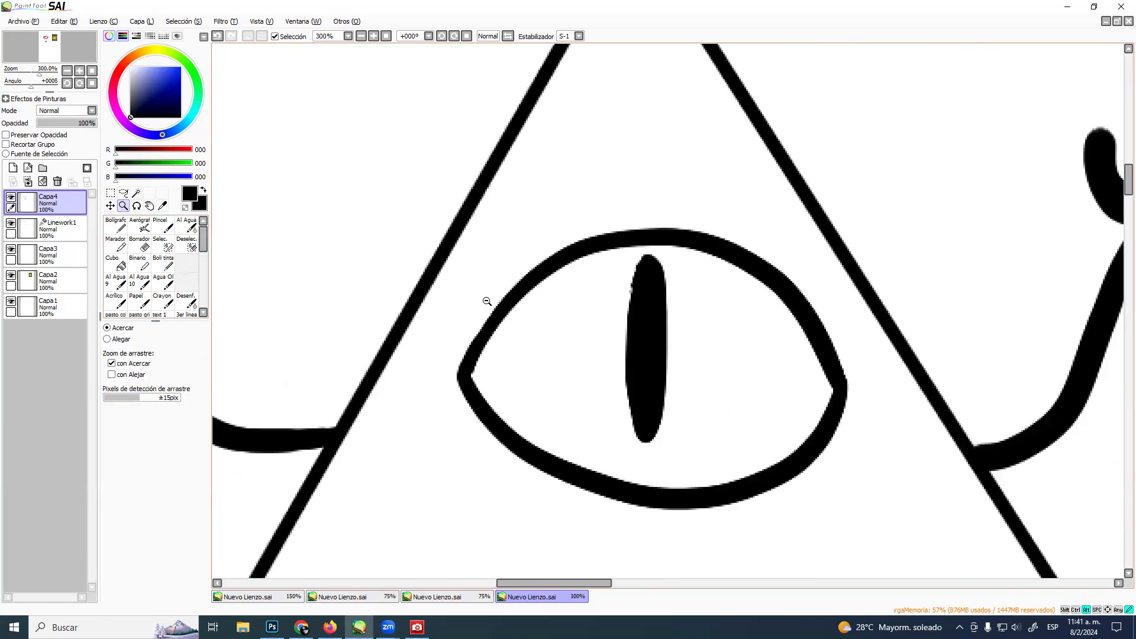
drag(401, 222, 440, 304)
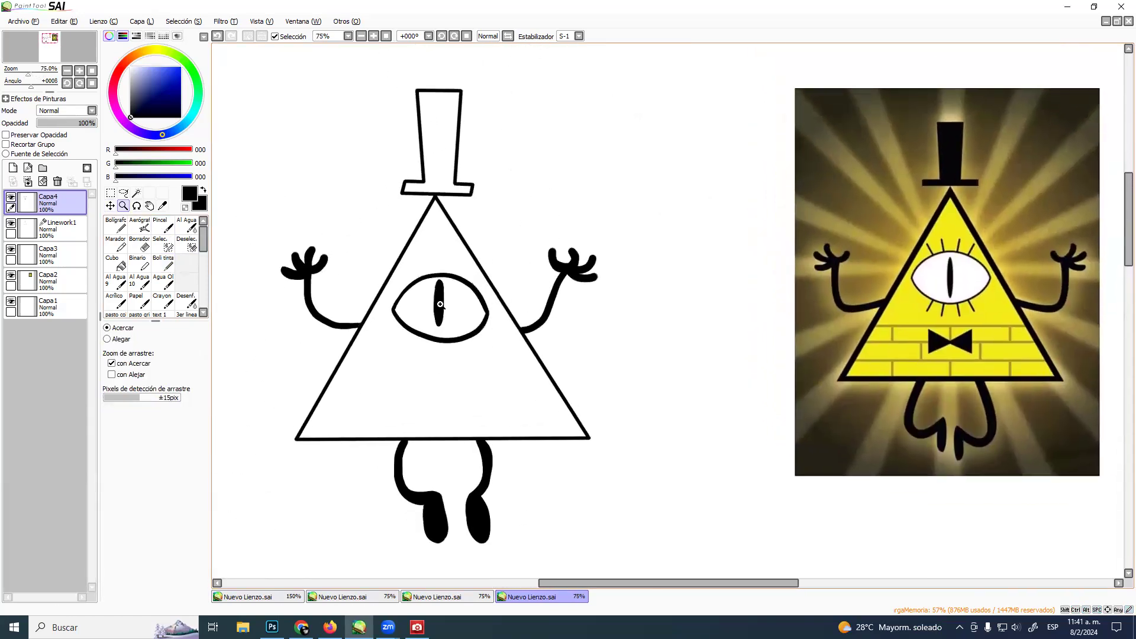
Draw short eyelashes above and below the eye with the Boli tinta pen at size 16
click(164, 262)
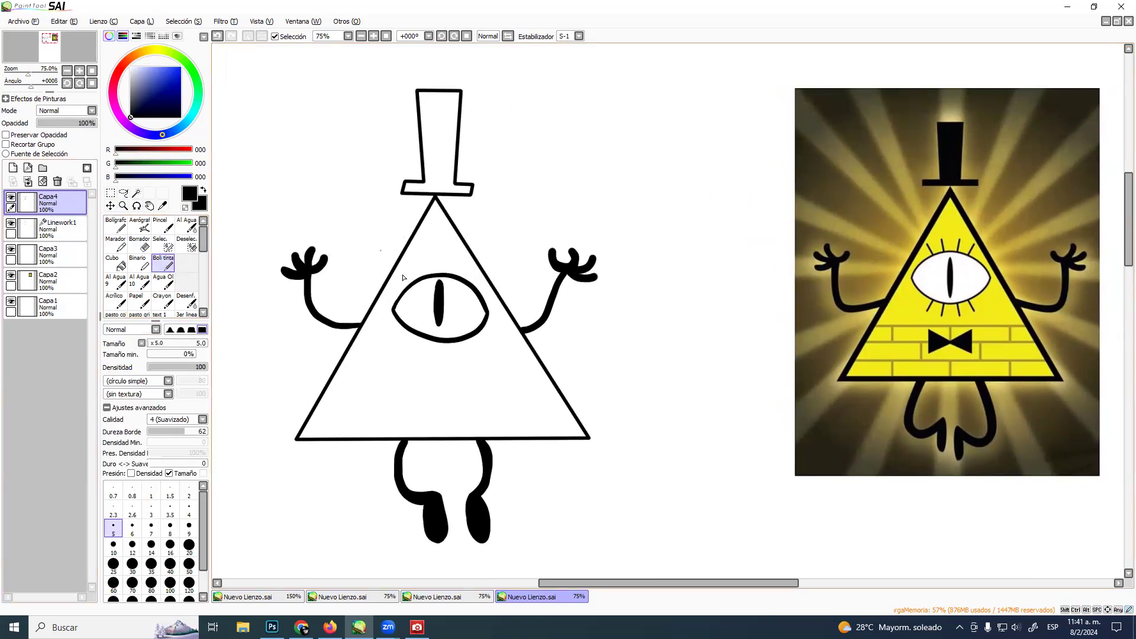
mouse_move(406, 278)
ctrl+alt+mouse_down()
mouse_move(422, 260)
mouse_move(474, 271)
ctrl+alt+mouse_up()
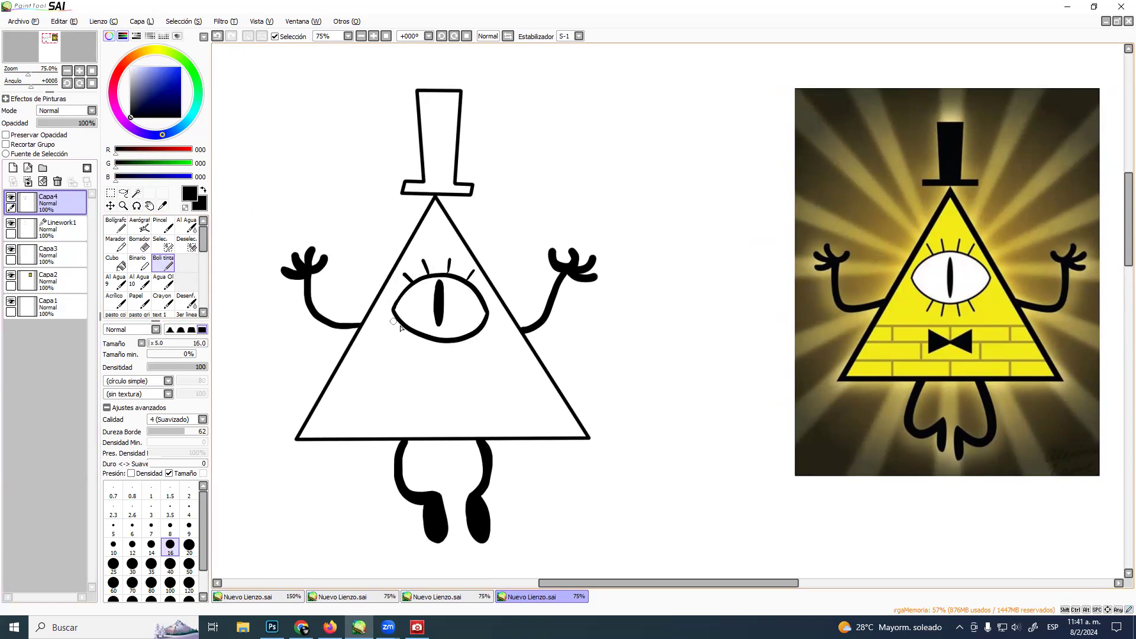
mouse_move(414, 333)
mouse_down()
mouse_move(431, 354)
mouse_move(478, 349)
mouse_up()
Select the top hat's interior with the magic wand on Linework1 and fill it with black on a new layer above Capa3
click(59, 227)
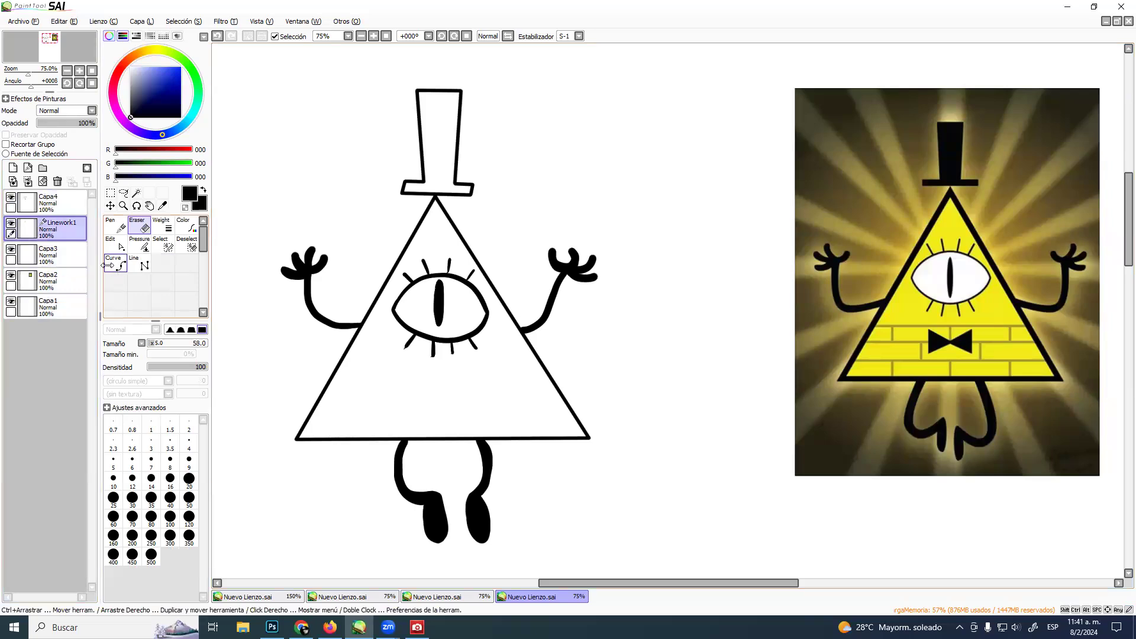
click(136, 193)
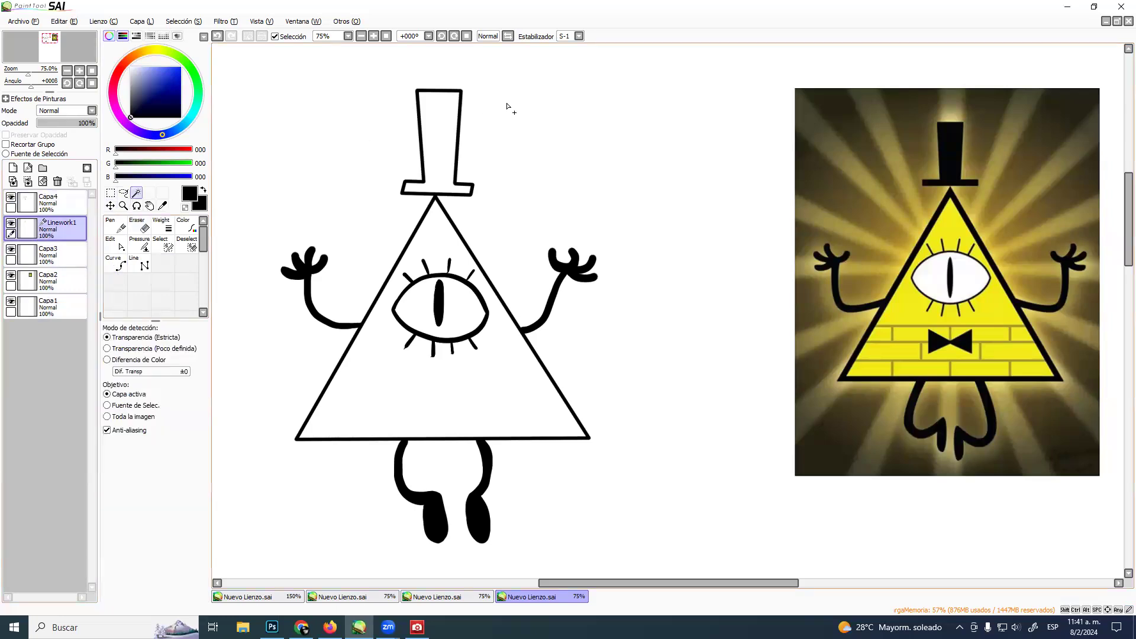
click(433, 120)
click(51, 254)
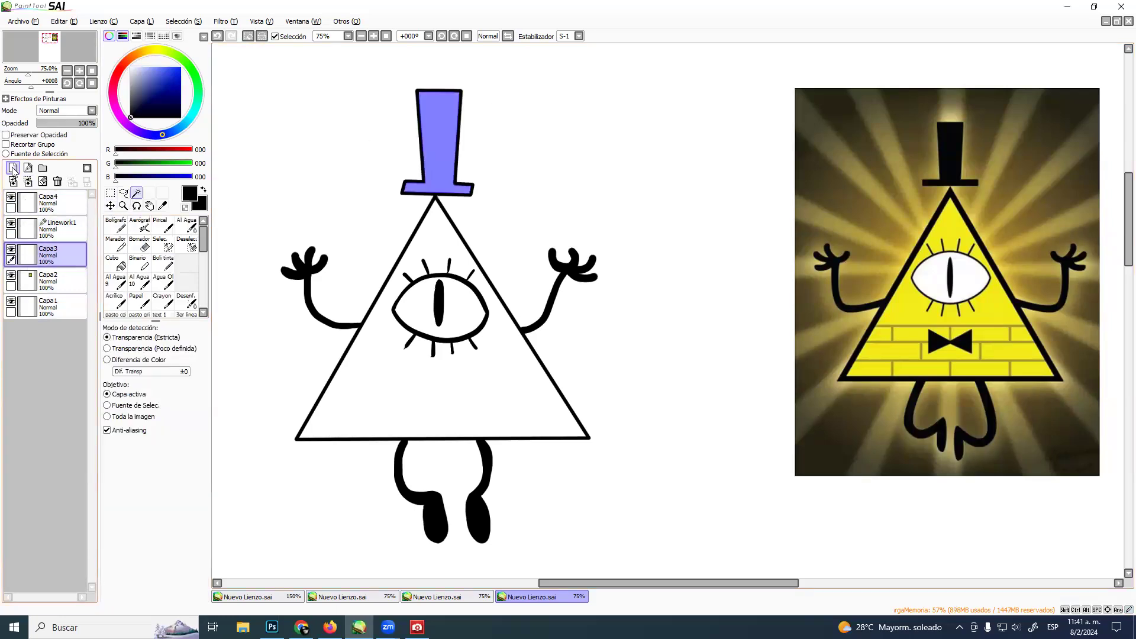
click(13, 168)
click(115, 263)
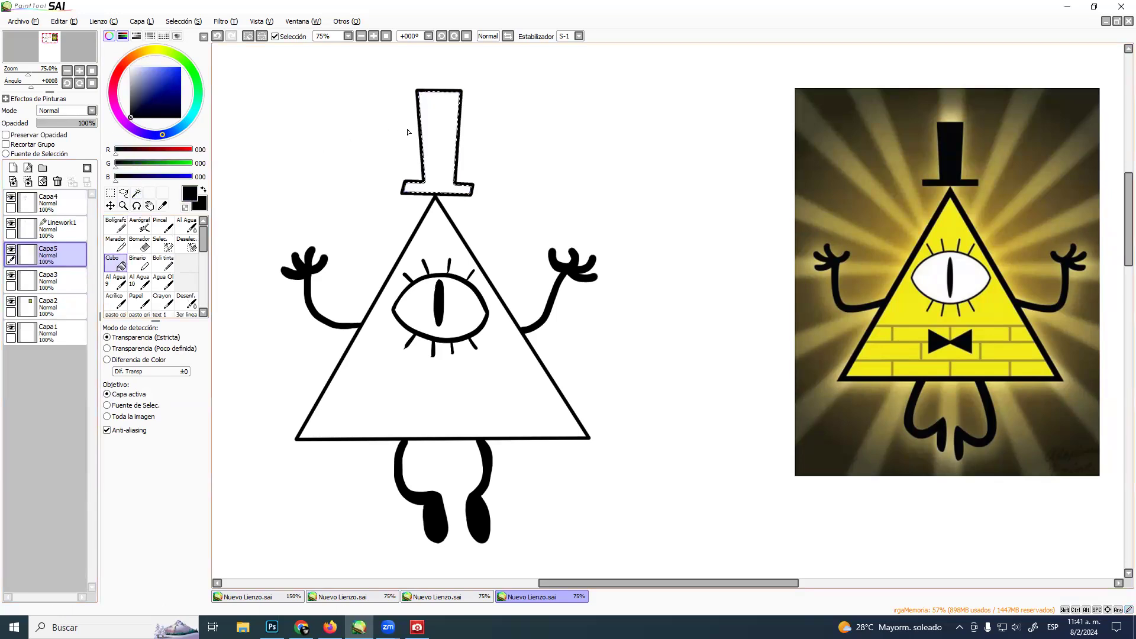
click(430, 134)
key(ctrl+d)
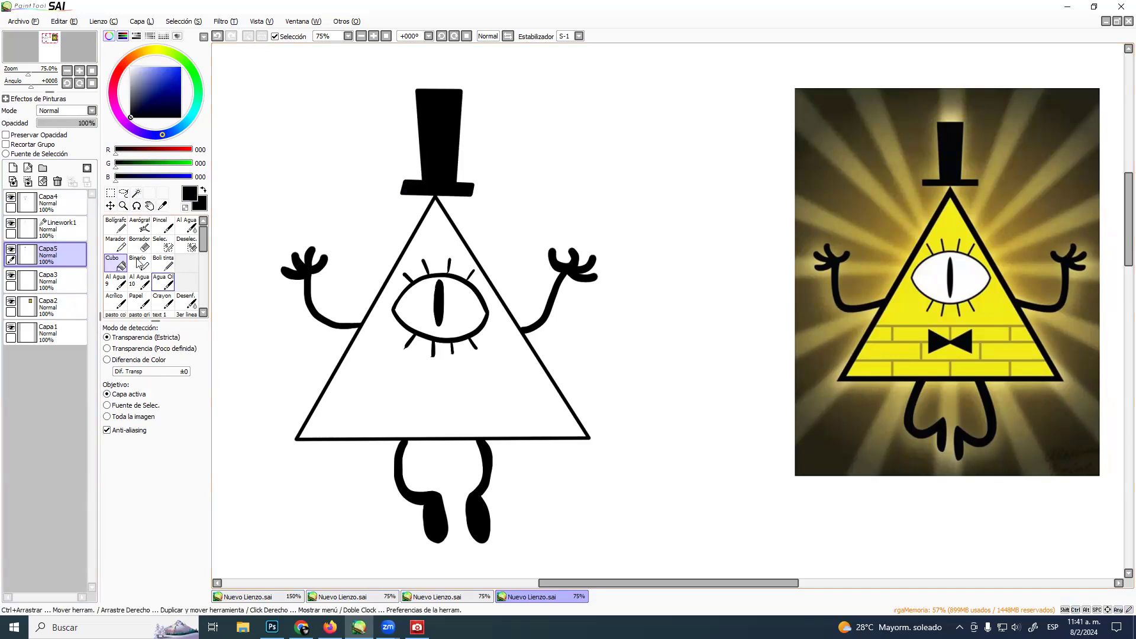
Draw the bow tie's outline below the eye on Linework1 as two triangles meeting at their tips, using the Line tool
click(60, 229)
click(116, 264)
click(141, 265)
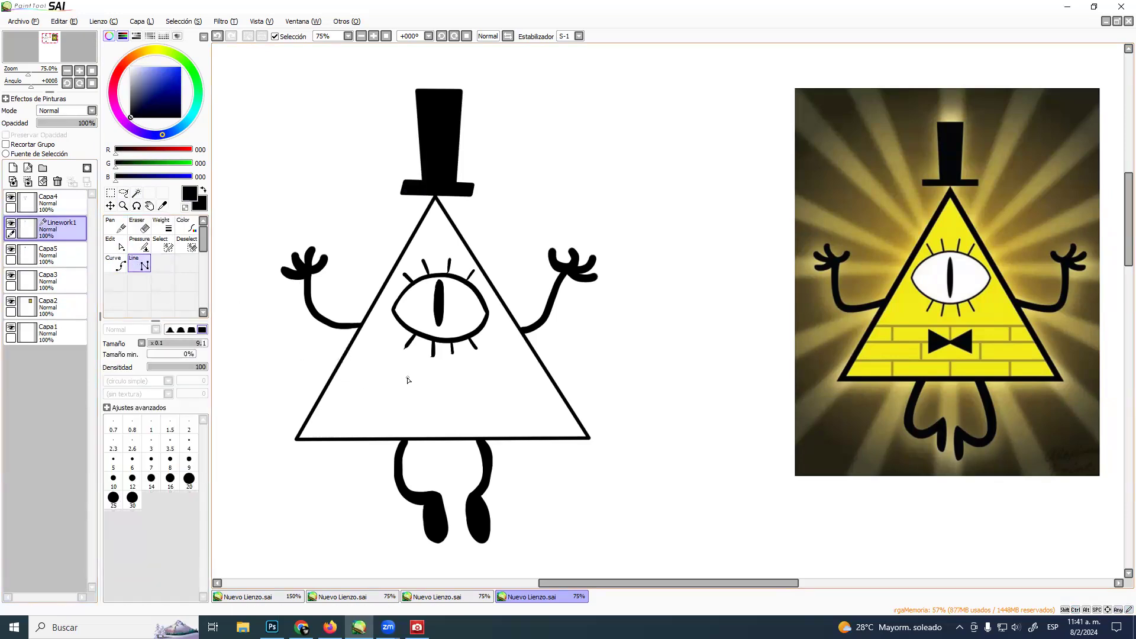
click(408, 408)
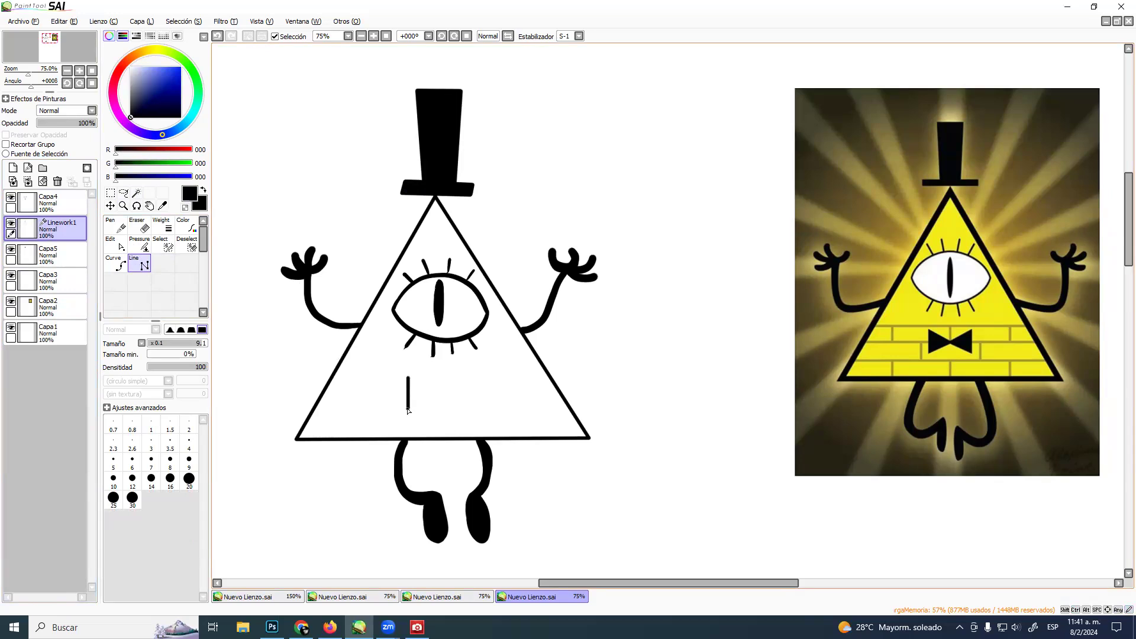
click(474, 376)
click(475, 408)
click(409, 377)
click(36, 256)
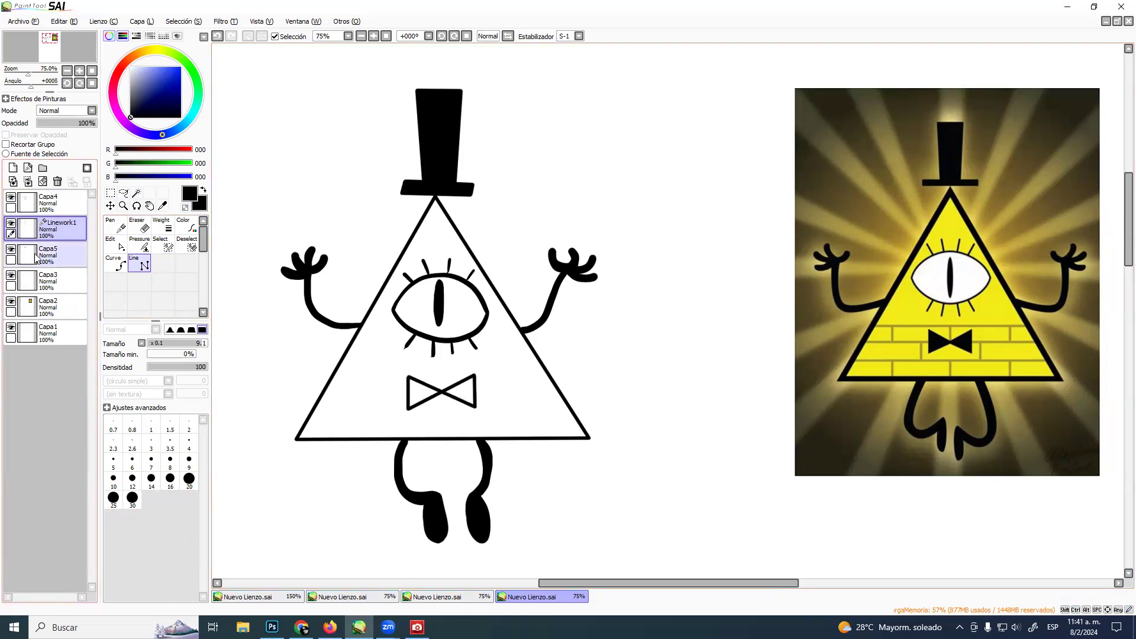
Select both halves of the bow tie with the magic wand on Linework1 and fill them with black on Capa5
click(59, 228)
click(137, 193)
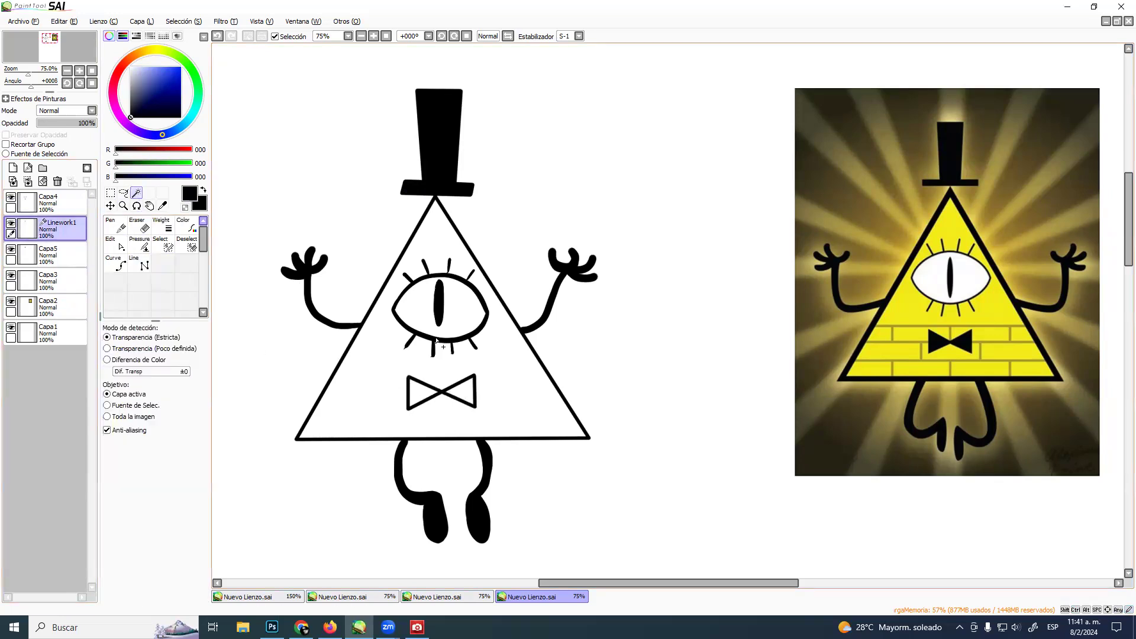
click(423, 388)
click(460, 391)
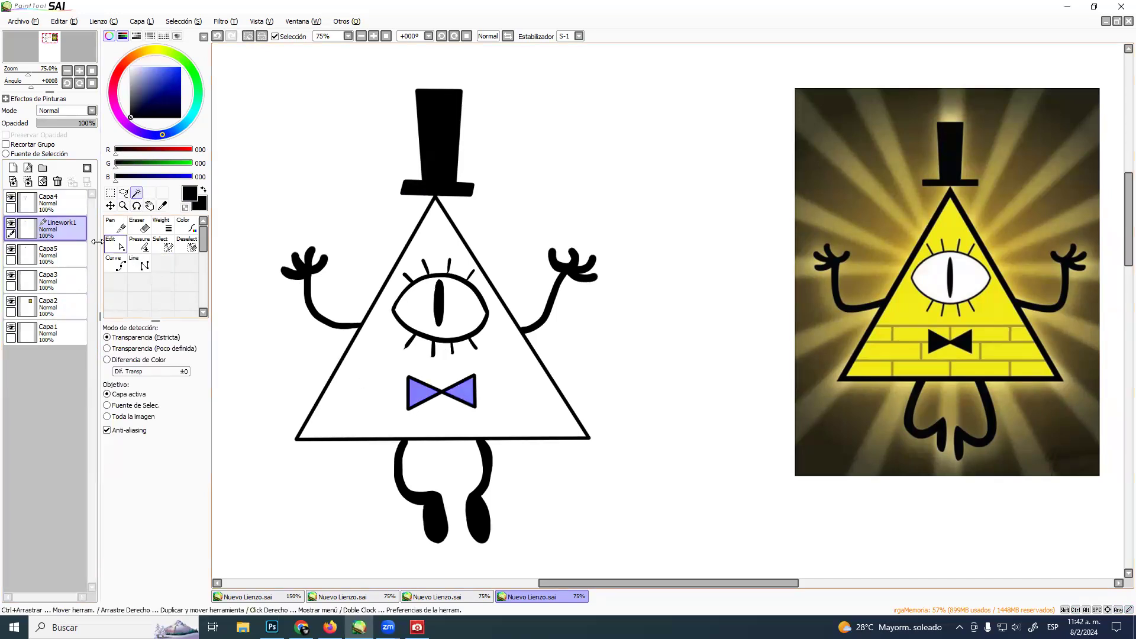
click(75, 251)
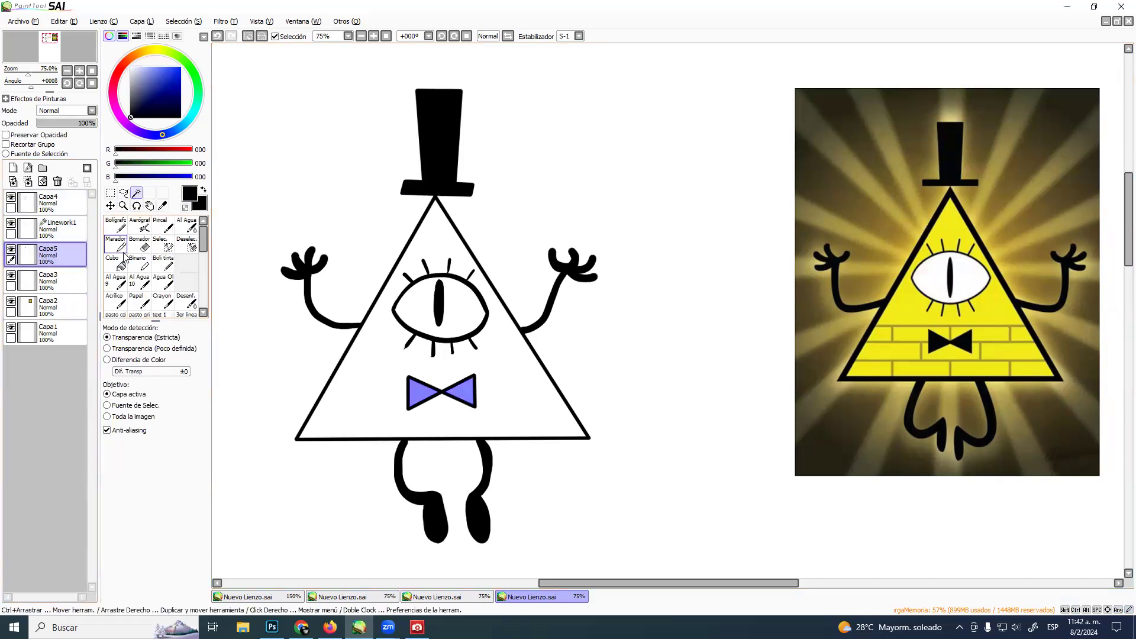
click(145, 103)
click(130, 116)
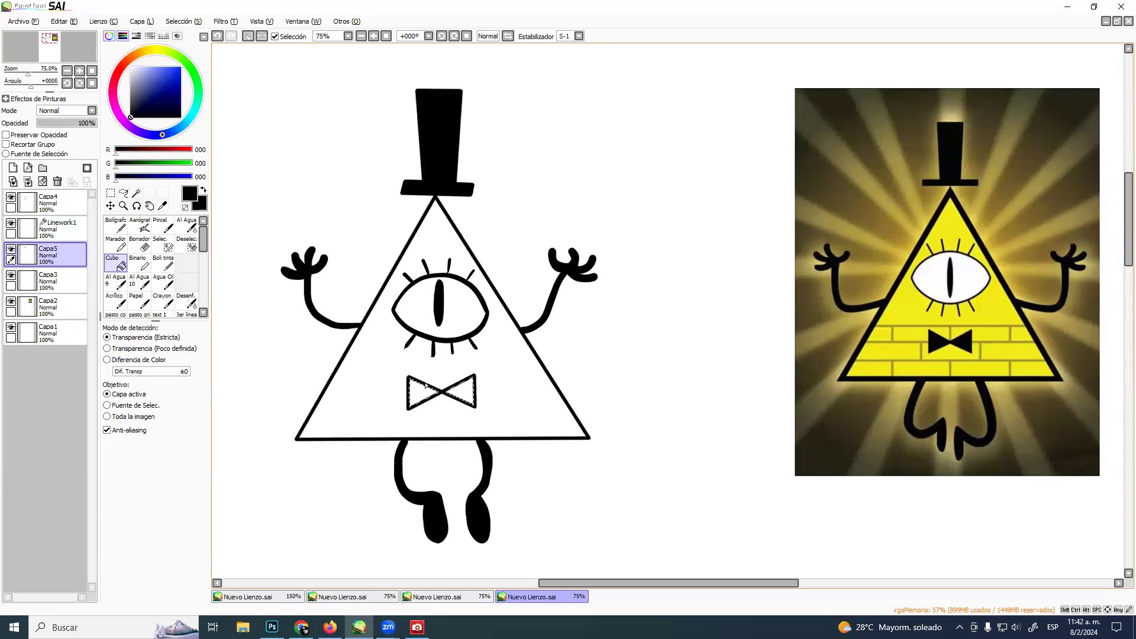
click(424, 392)
click(464, 399)
key(ctrl+d)
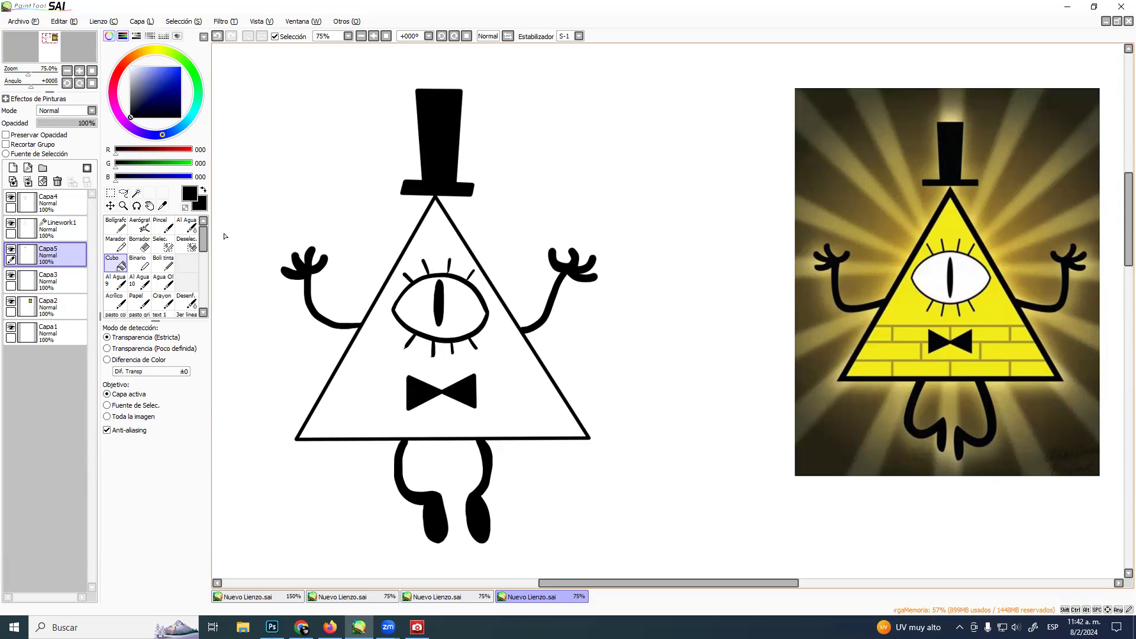
Add a new linework layer directly above Capa3 and choose the Line tool
click(59, 230)
click(141, 264)
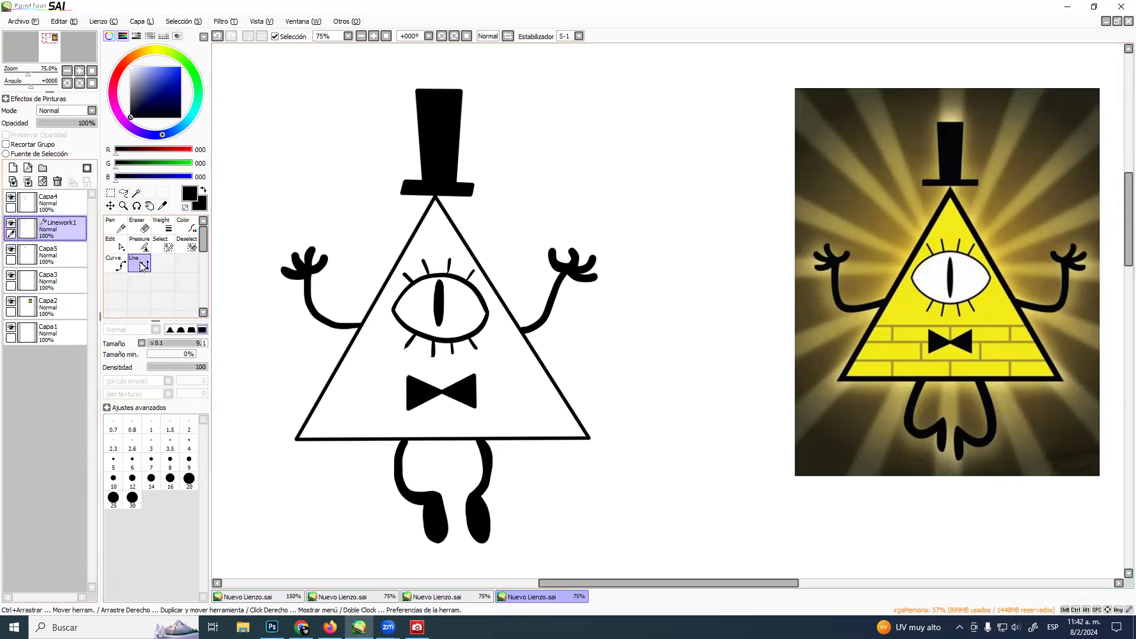
click(57, 256)
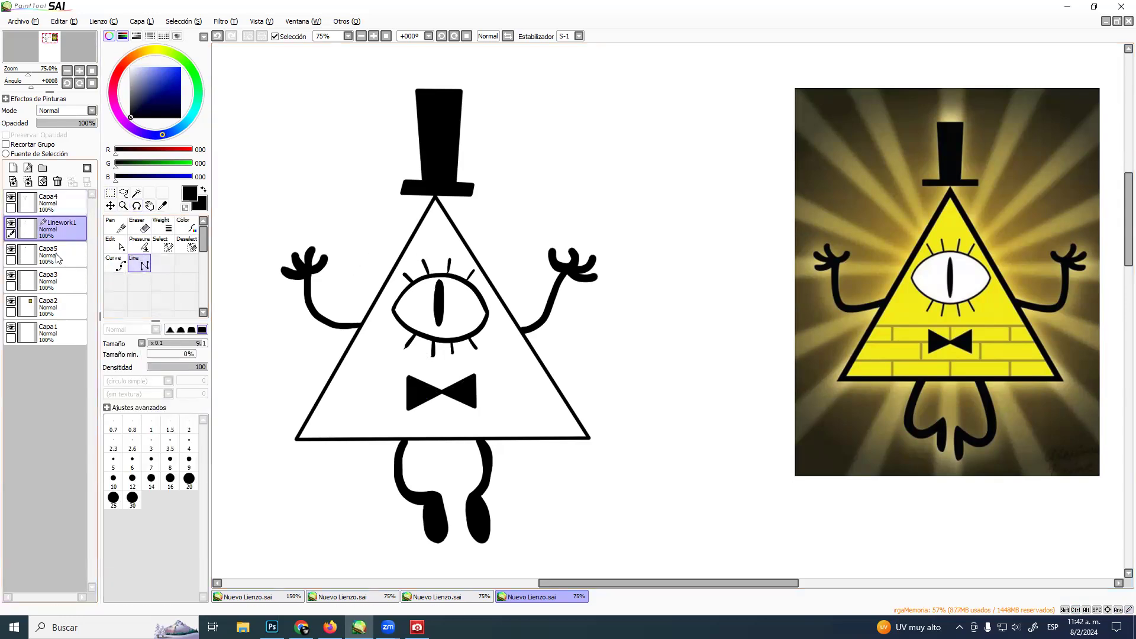
click(55, 284)
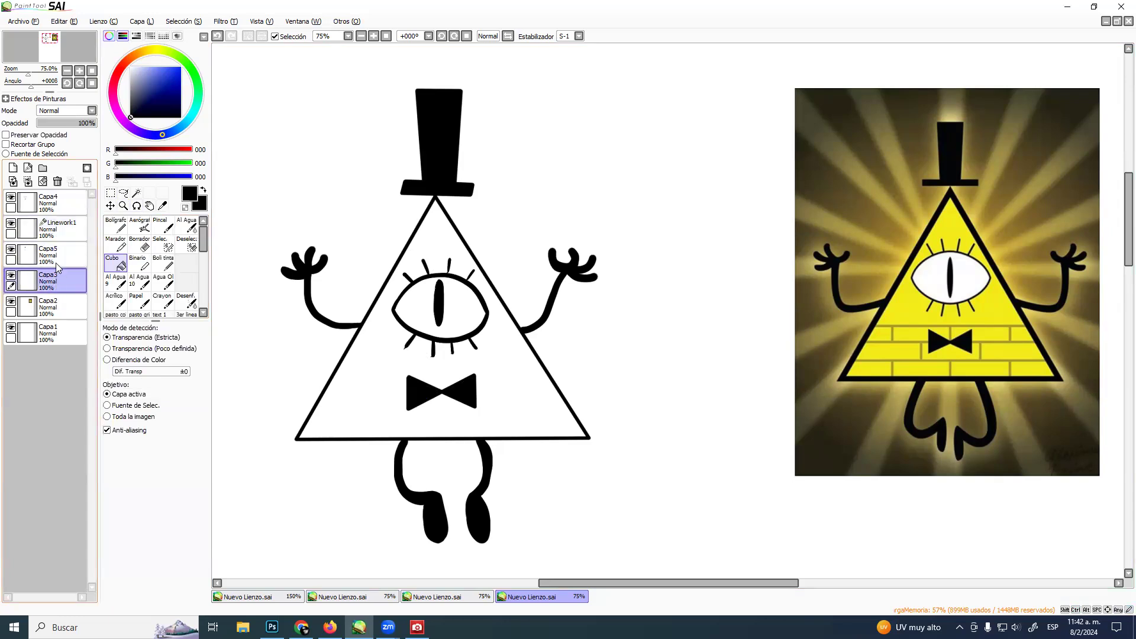
click(28, 168)
click(145, 267)
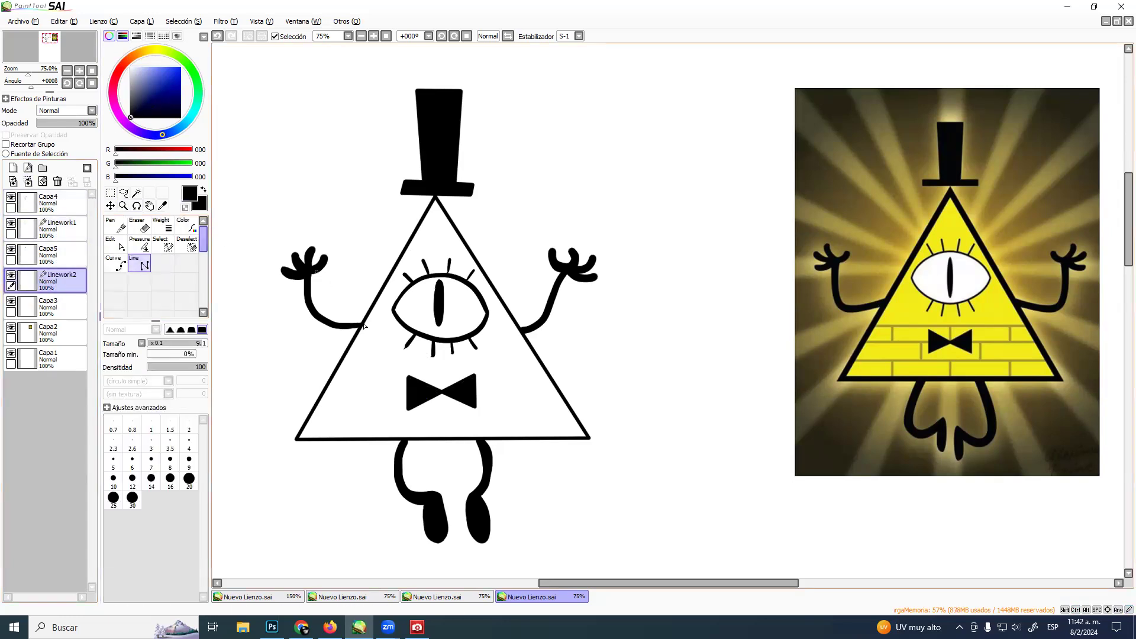
Draw three horizontal brick lines across the lower part of the triangle at density 40
key(4)
click(340, 365)
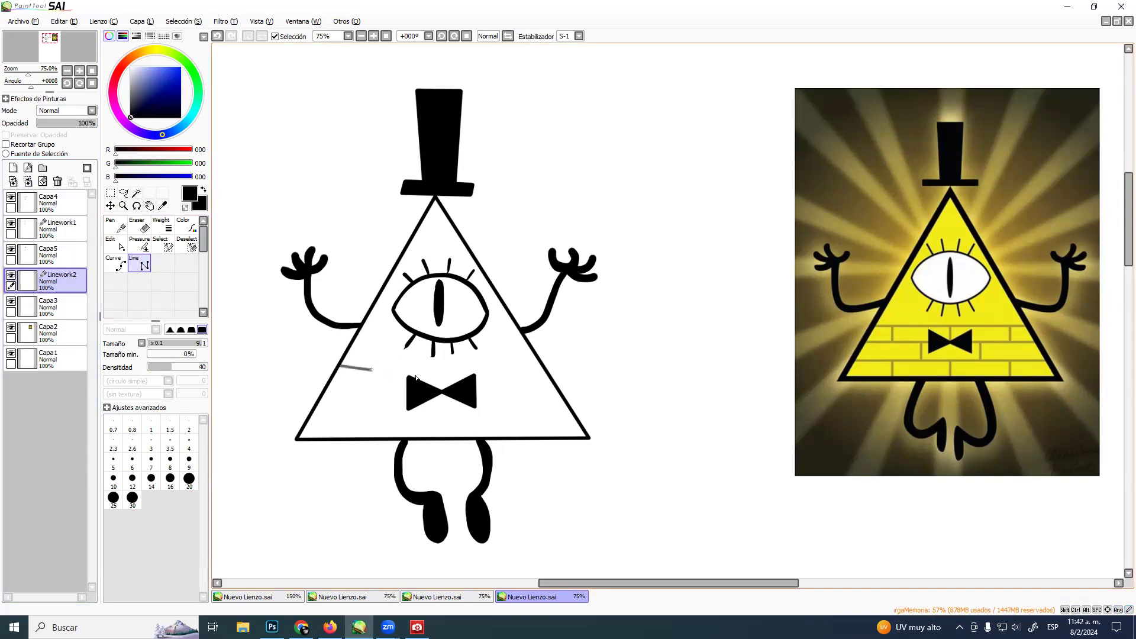
double_click(542, 368)
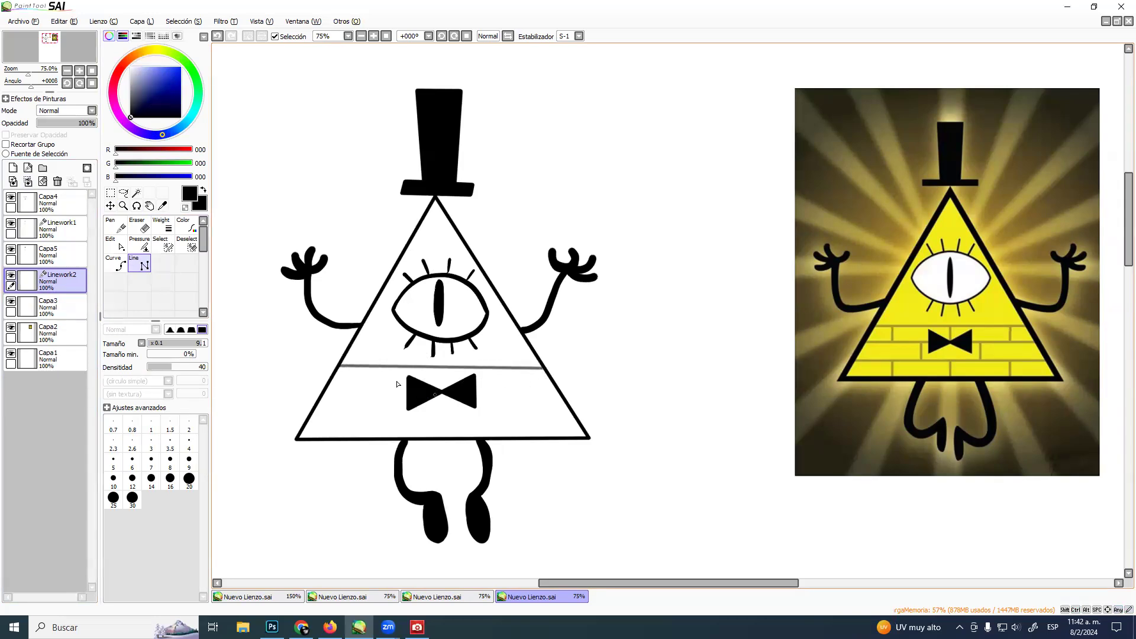
click(325, 388)
double_click(558, 394)
click(312, 412)
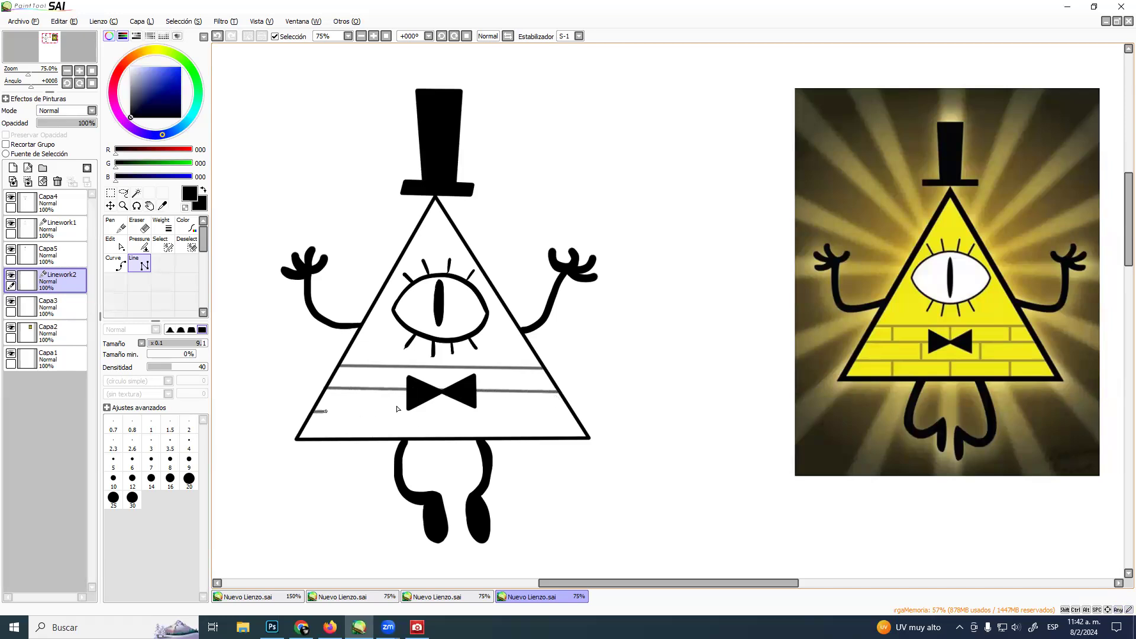
double_click(571, 416)
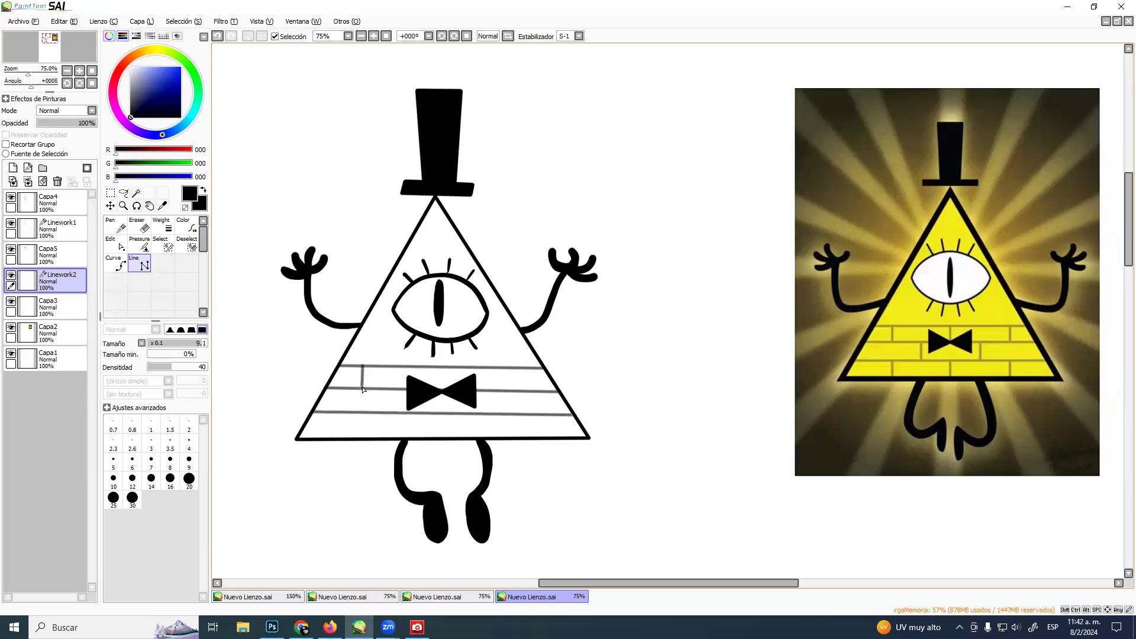
Draw staggered vertical joints between the horizontal lines to complete the brick pattern in the triangle's lower part
double_click(362, 388)
click(361, 414)
double_click(361, 438)
key(Return)
double_click(396, 412)
click(441, 369)
double_click(439, 435)
double_click(443, 436)
click(474, 400)
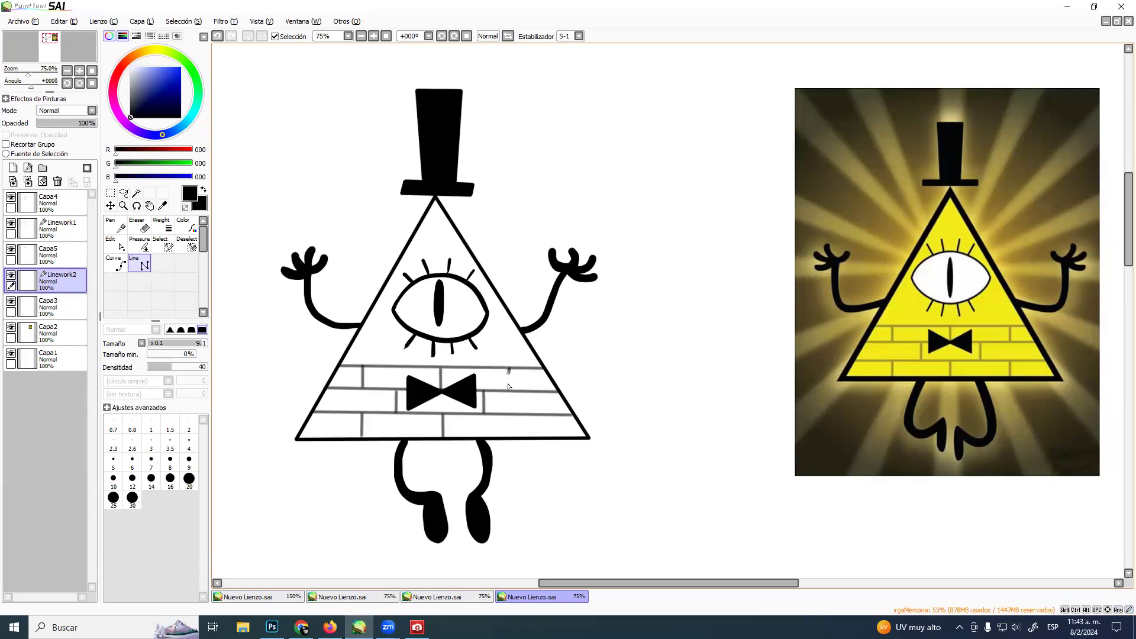
click(510, 418)
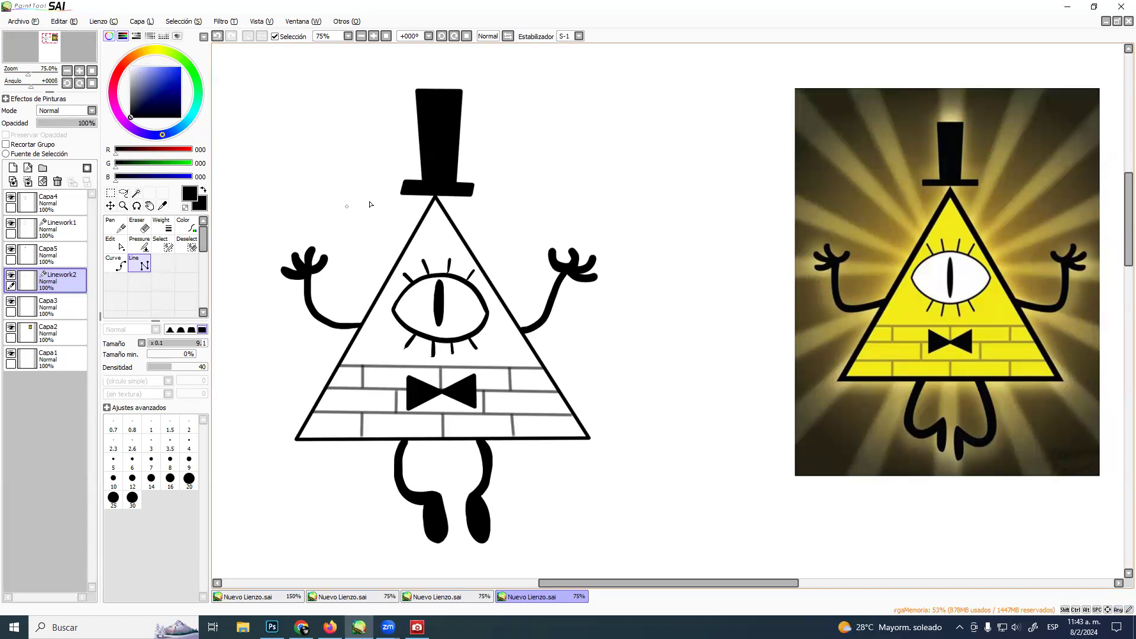
Select the triangle's interior with the magic wand on Linework1 and set the color to bright yellow, RGB 255, 255, 1
click(59, 228)
click(136, 193)
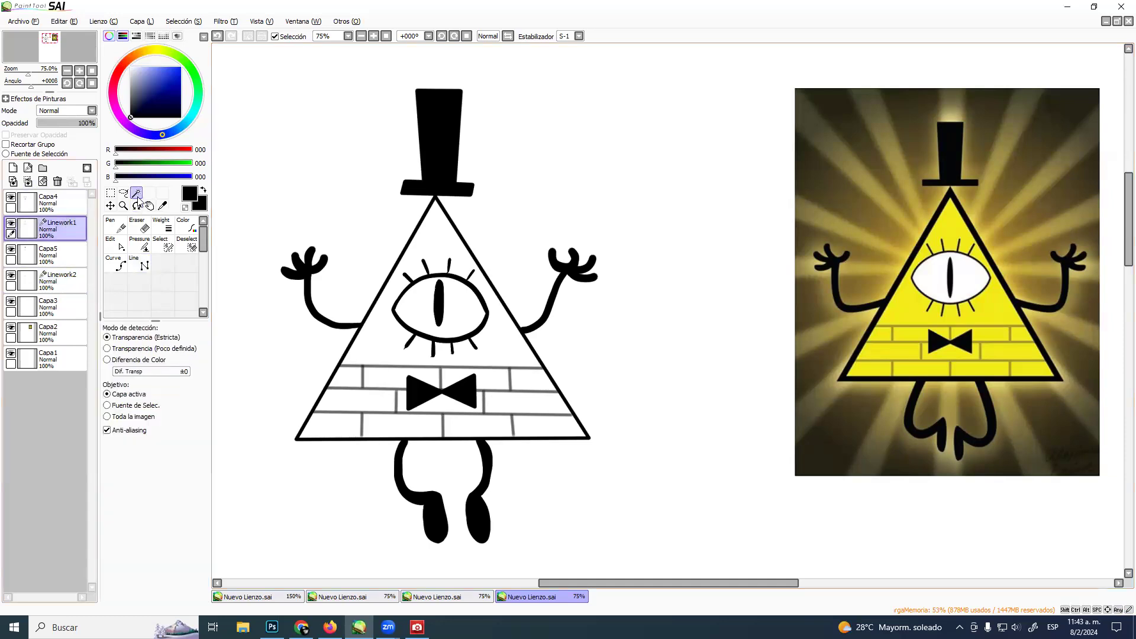
click(441, 251)
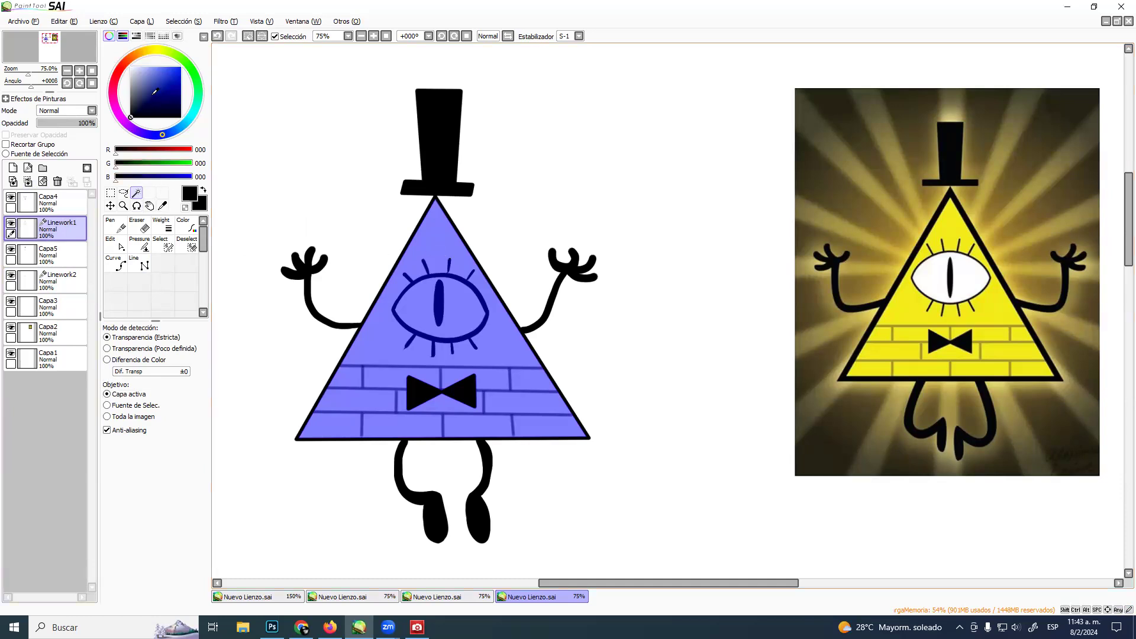
click(156, 53)
click(181, 66)
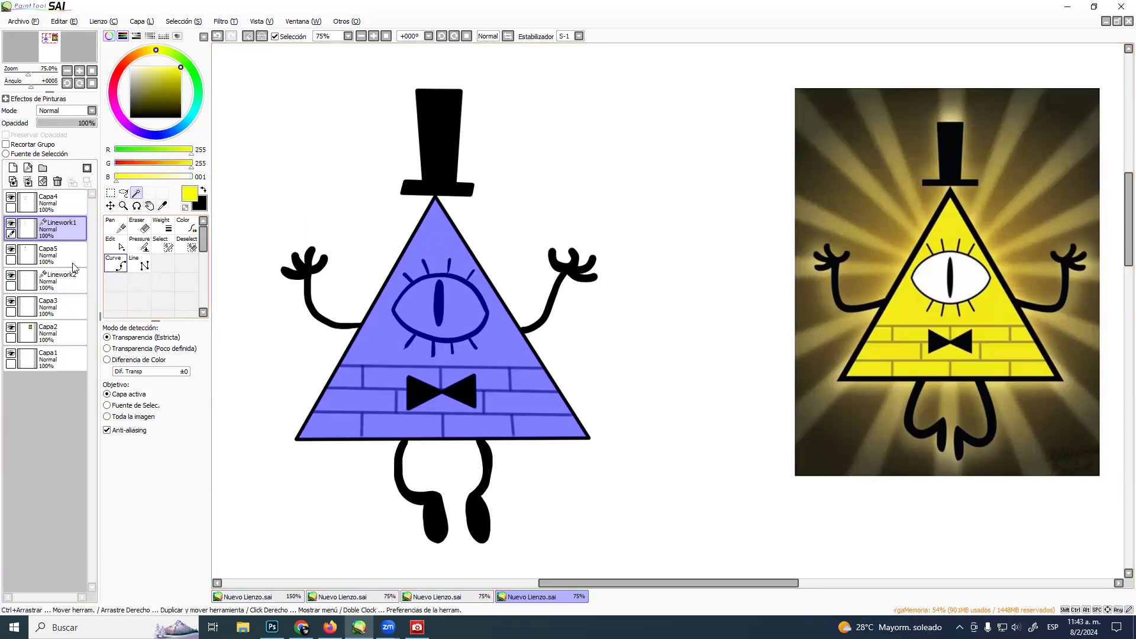
Try to fill the triangle with yellow on a new layer above Capa5
click(46, 259)
click(118, 268)
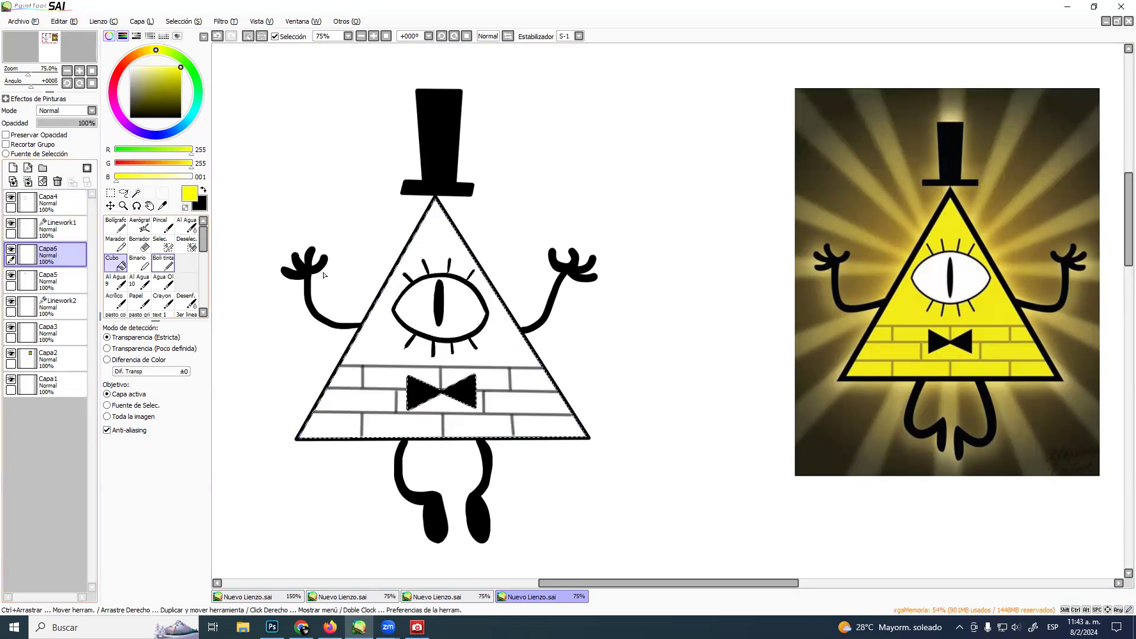
click(394, 272)
key(ctrl+z)
Fill the selected triangle with yellow on a new layer beneath the brick lines and clear the selection
click(59, 333)
click(13, 181)
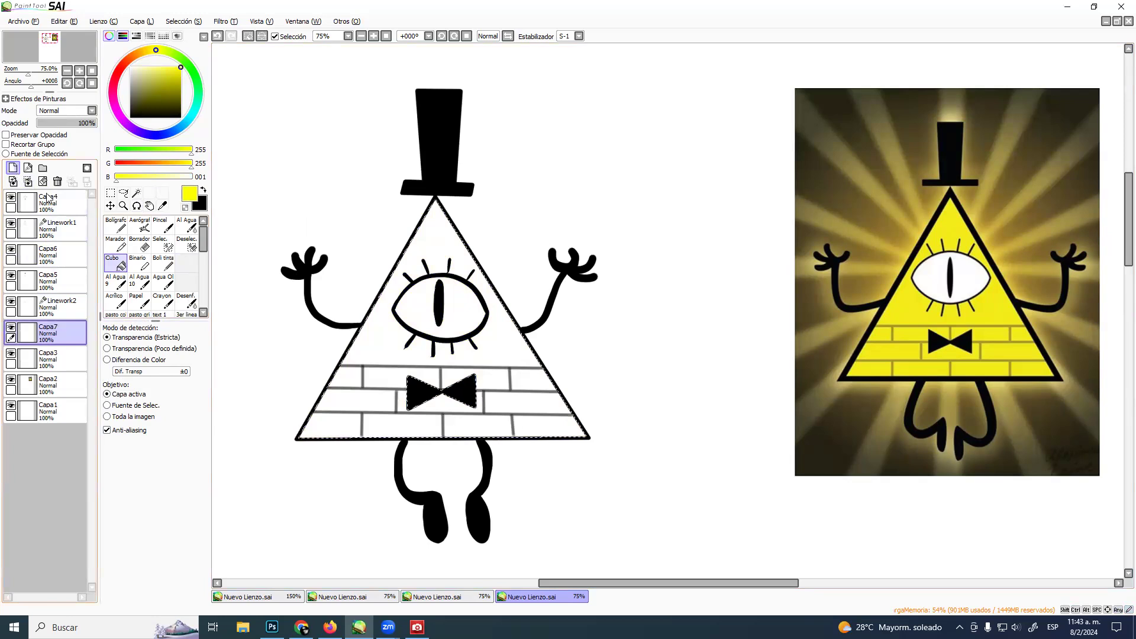
click(374, 348)
key(ctrl+d)
Select the area inside the eye around the pupil from Capa4 and fill it with white on a new layer above Linework1
click(59, 201)
click(136, 193)
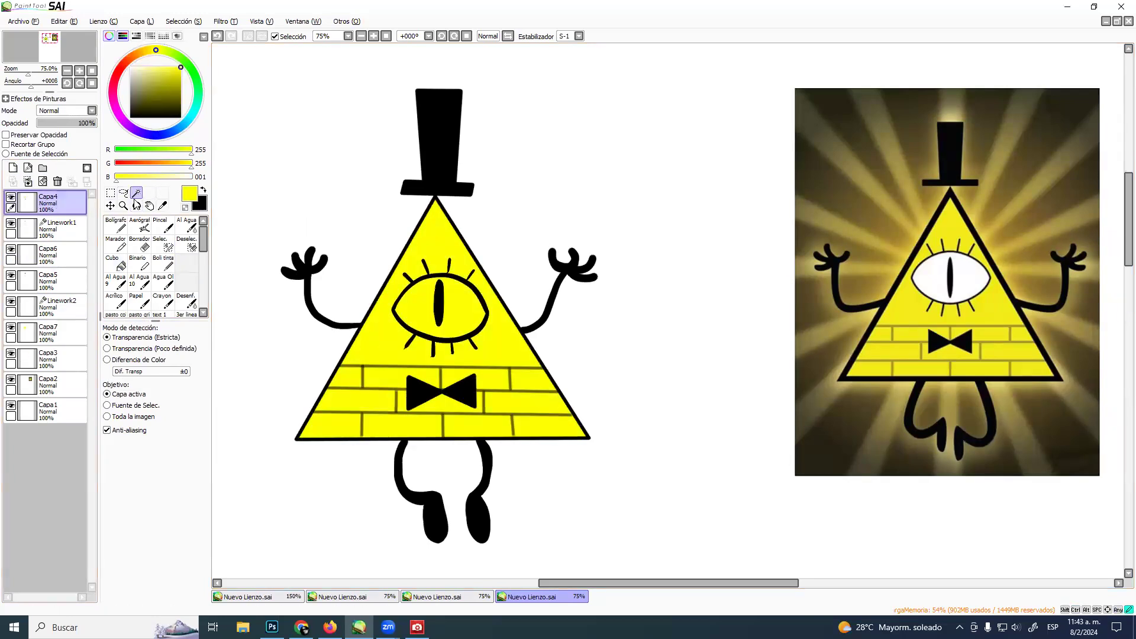
click(414, 309)
click(28, 220)
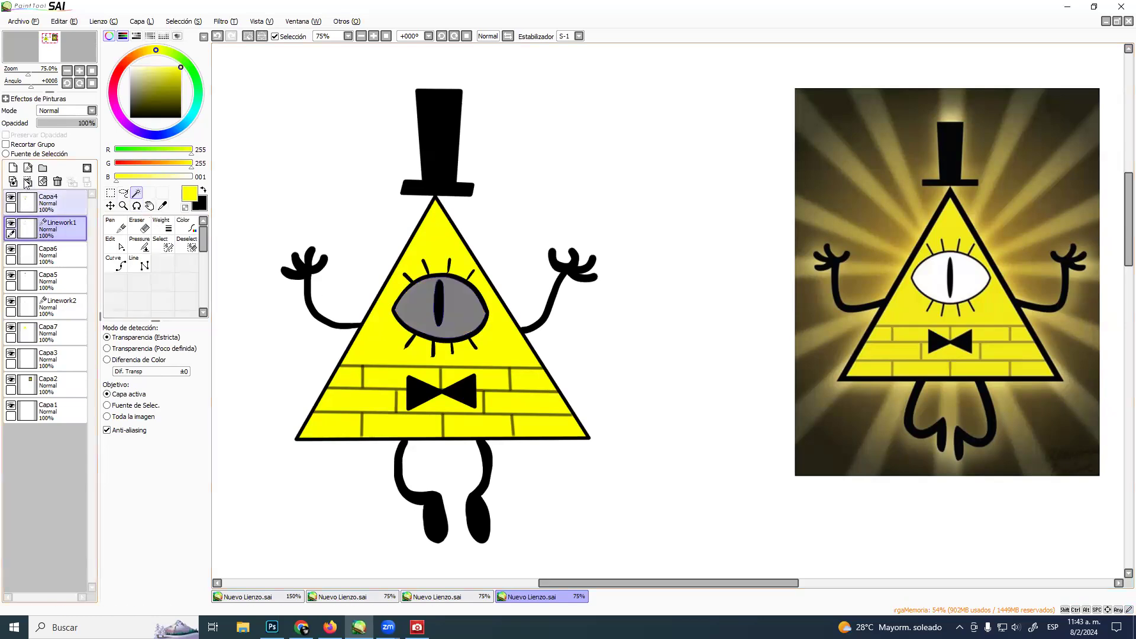
click(13, 167)
click(116, 262)
click(131, 67)
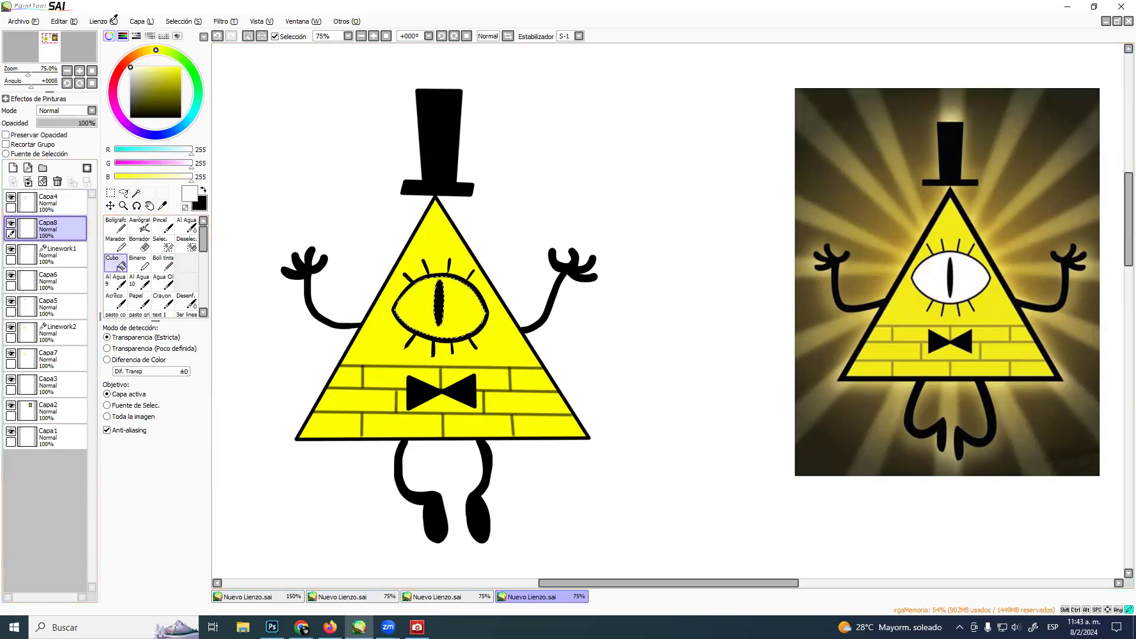
click(470, 327)
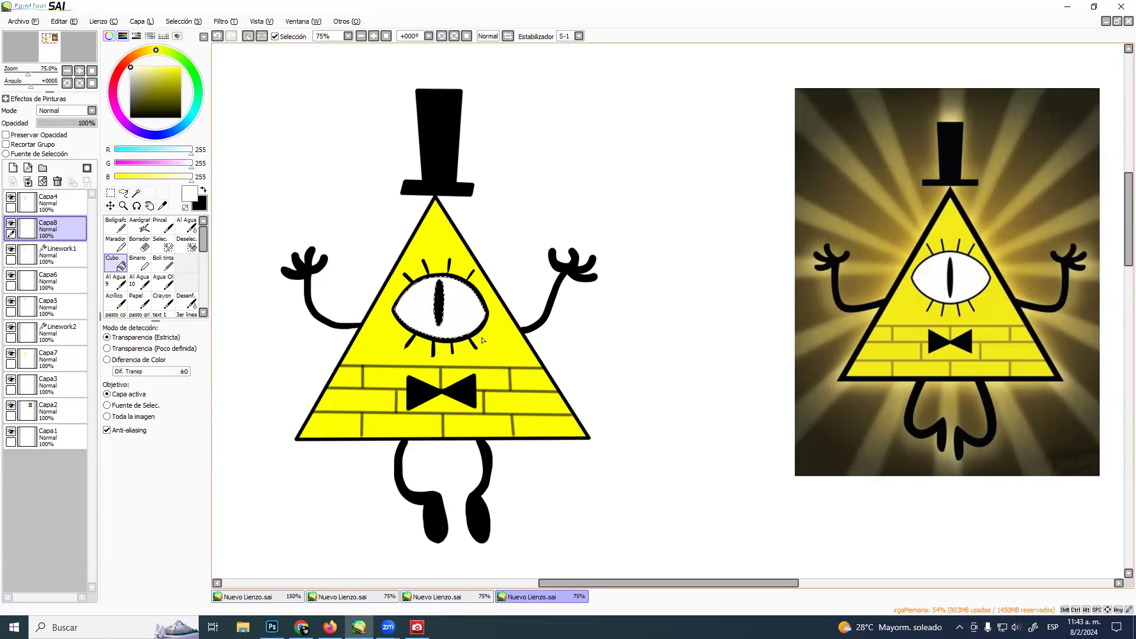
key(ctrl+d)
Capture a screen snip of the colored character, framed from above the hat to below the feet
key(super+shift+s)
drag(256, 61, 615, 563)
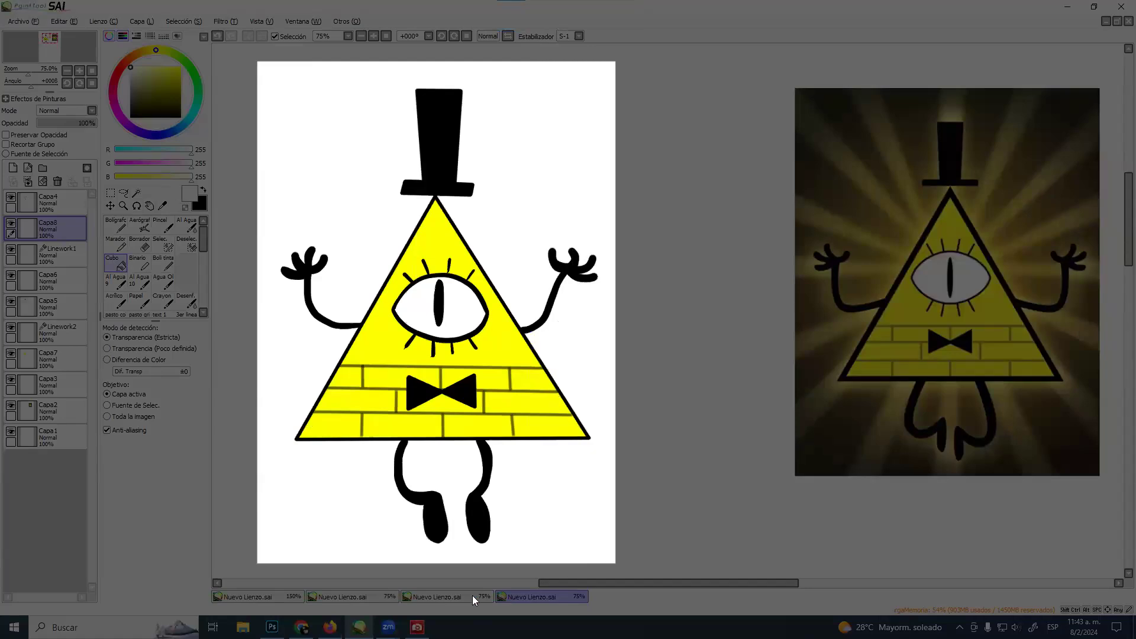
Switch to Photoshop and create a new A4 print document in landscape orientation at 300 ppi with a white background
mouse_move(388, 628)
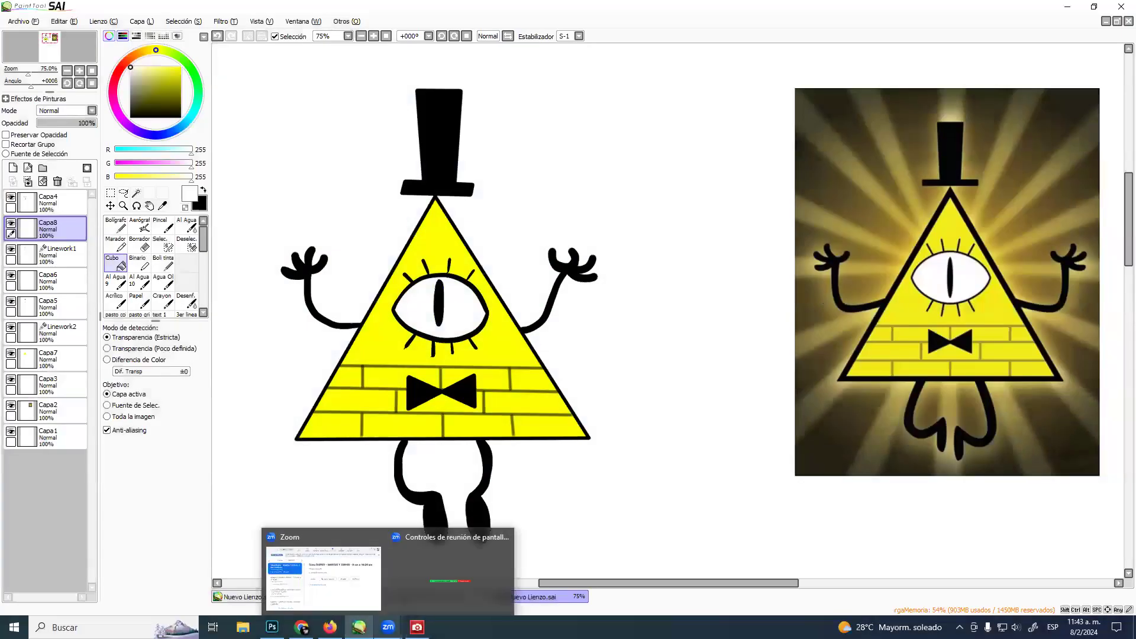
click(273, 627)
click(32, 7)
click(48, 17)
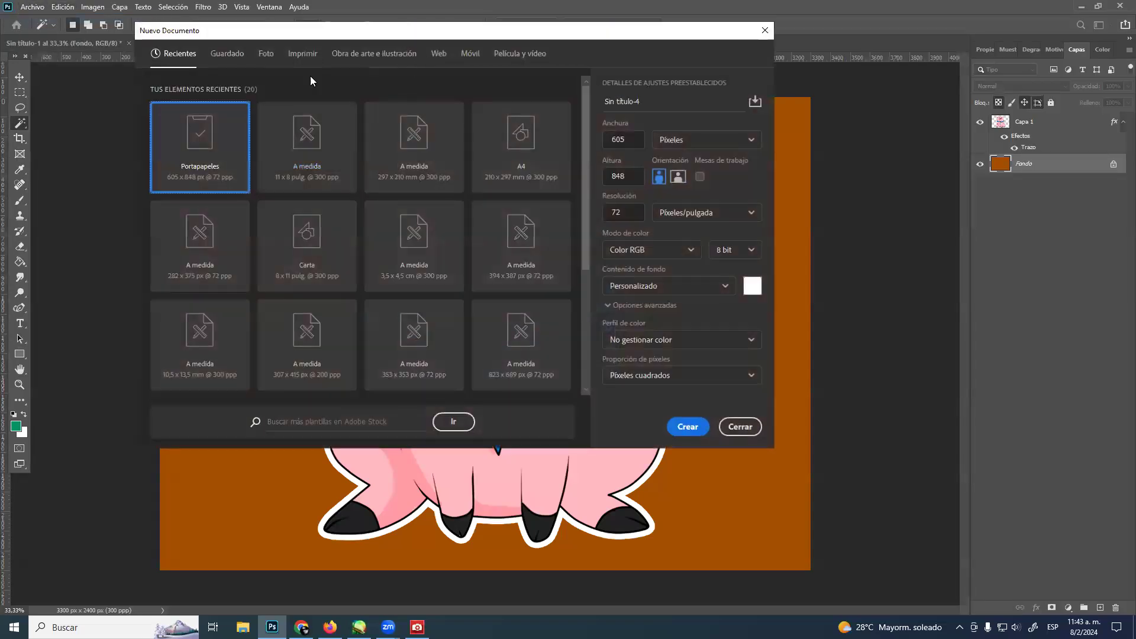
click(302, 54)
click(678, 177)
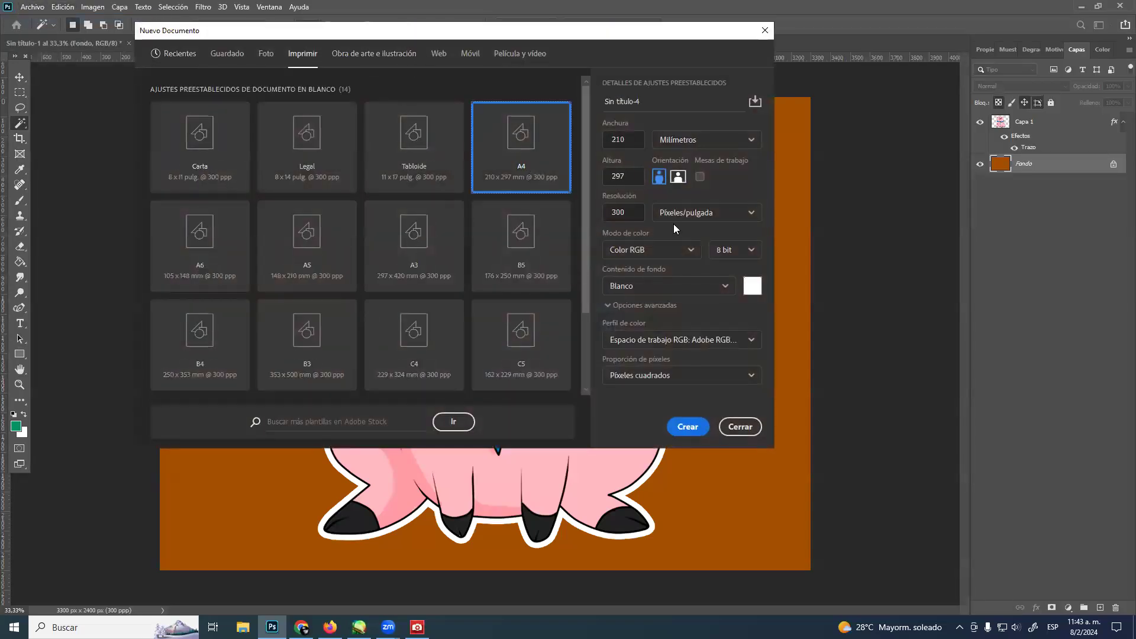
click(688, 427)
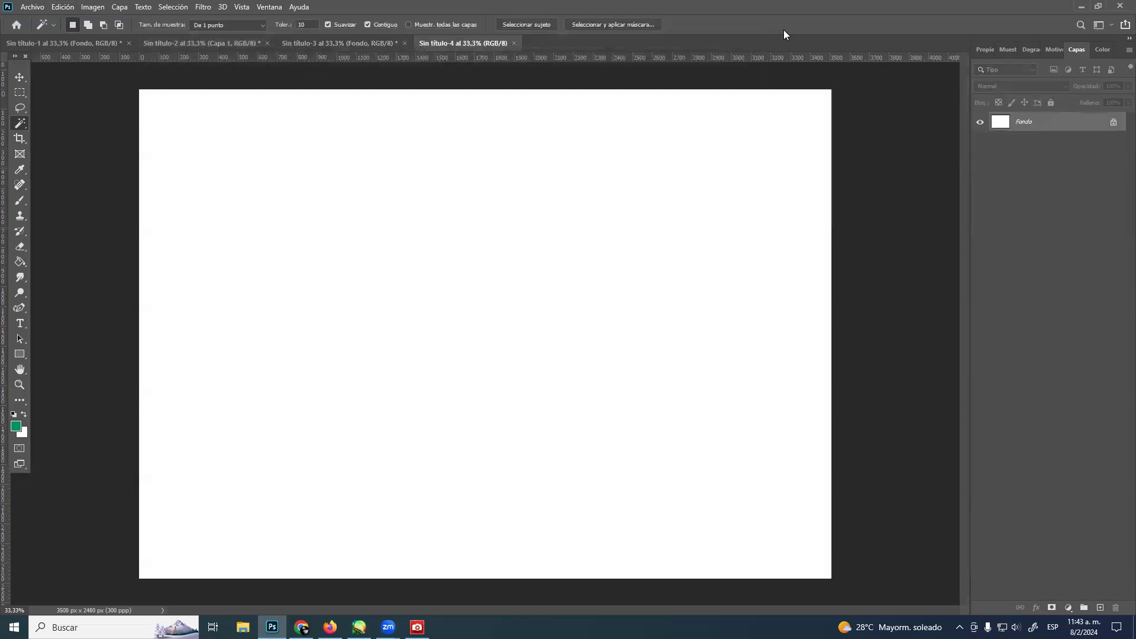
Paste the captured character into the blank document, enlarge it to nearly the page height and centre it
key(ctrl+v)
key(ctrl+t)
drag(484, 266, 393, 129)
drag(453, 279, 657, 484)
drag(497, 340, 495, 334)
key(Return)
key(w)
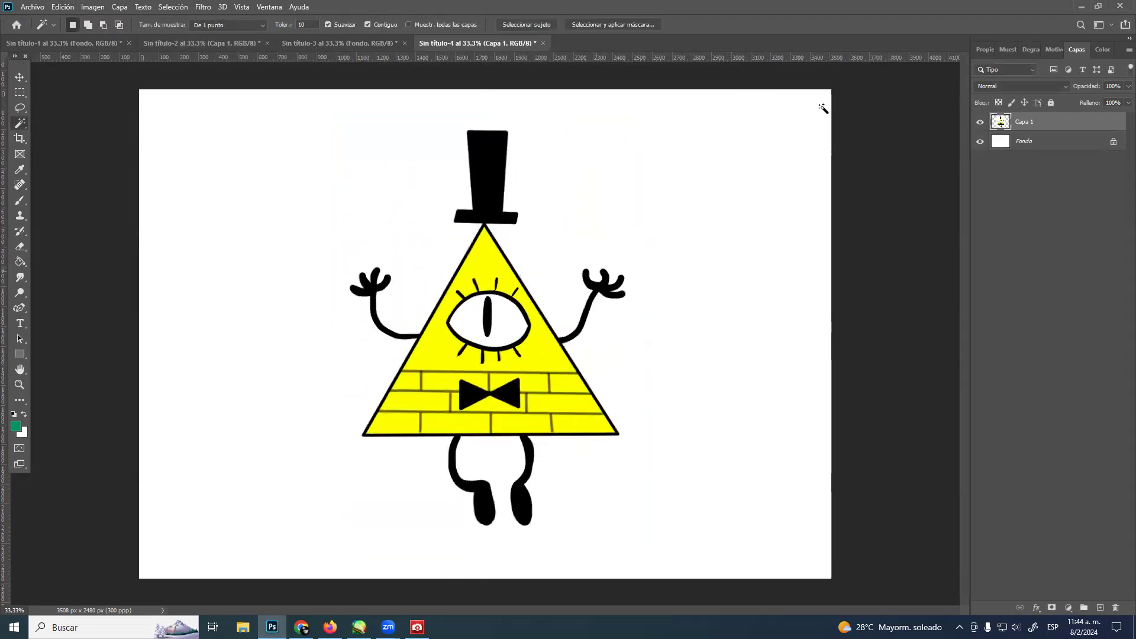
Choose a medium blue as the foreground colour and fill the Fondo background layer with it
double_click(1047, 140)
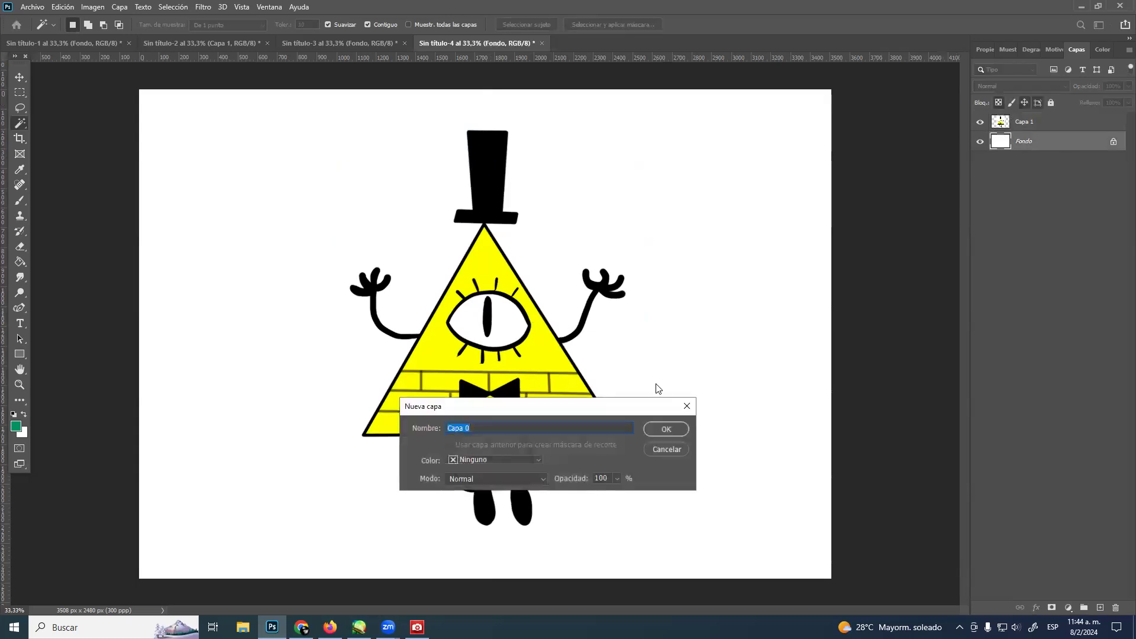
click(674, 450)
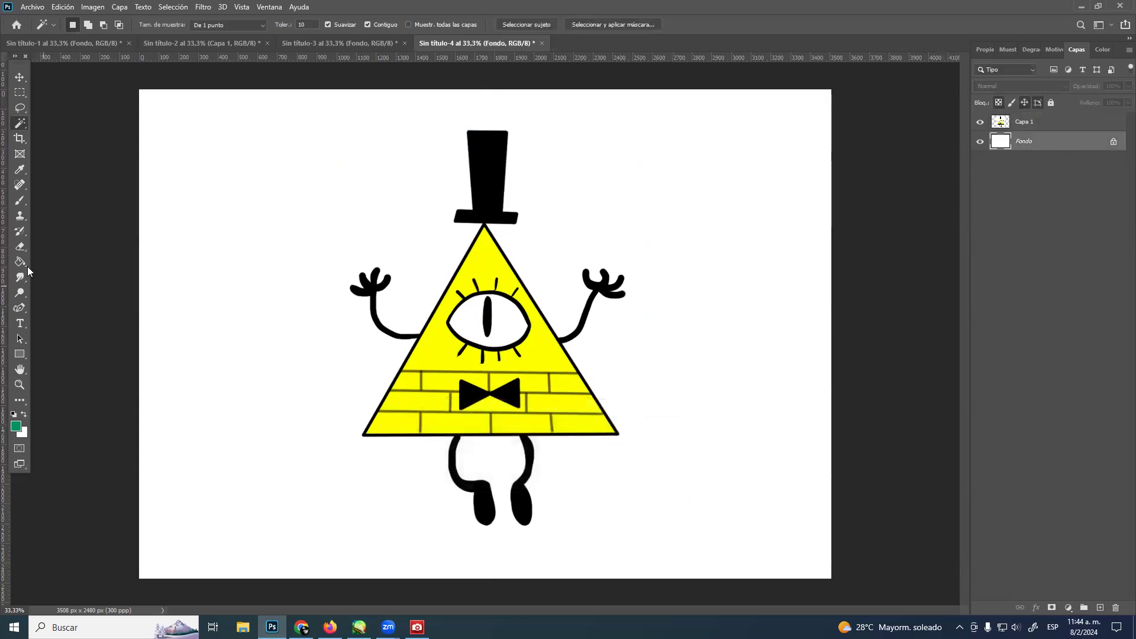
key(i)
click(16, 426)
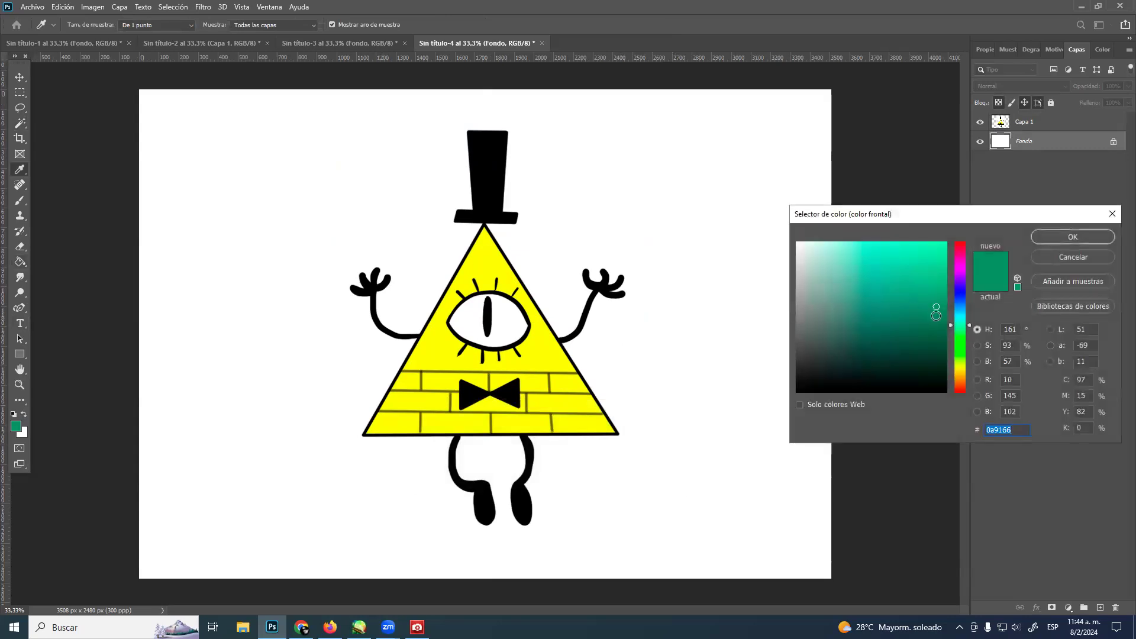
click(959, 306)
click(930, 276)
click(1035, 240)
key(Return)
key(g)
click(766, 162)
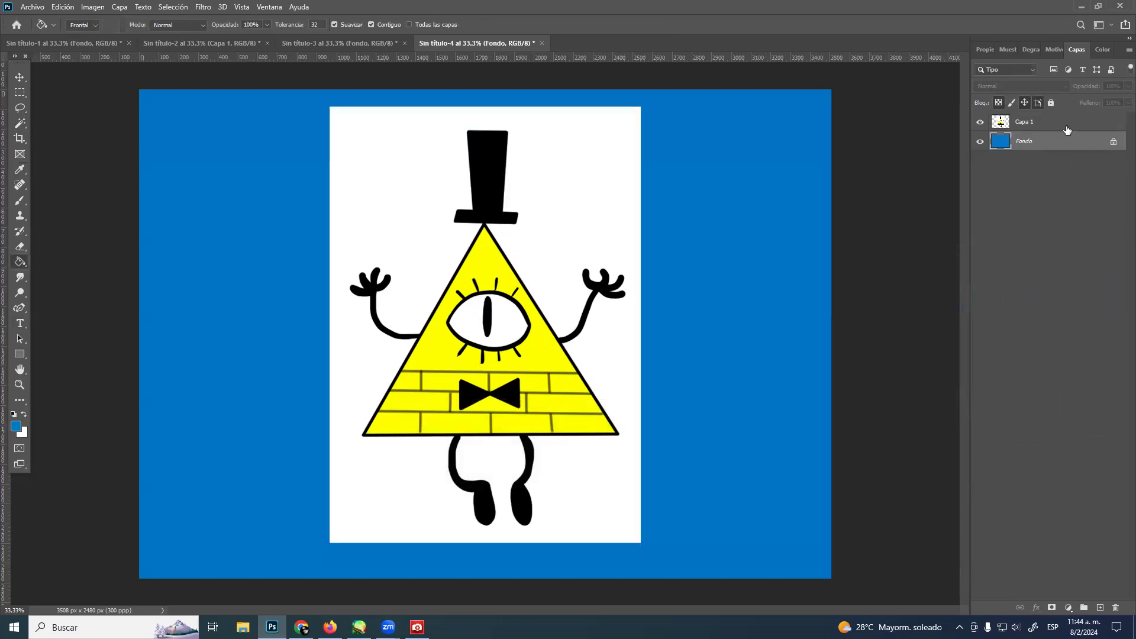
Select the white area surrounding the character on Capa 1 with the Magic Wand, delete it and clear the selection
click(1059, 124)
click(20, 122)
click(389, 220)
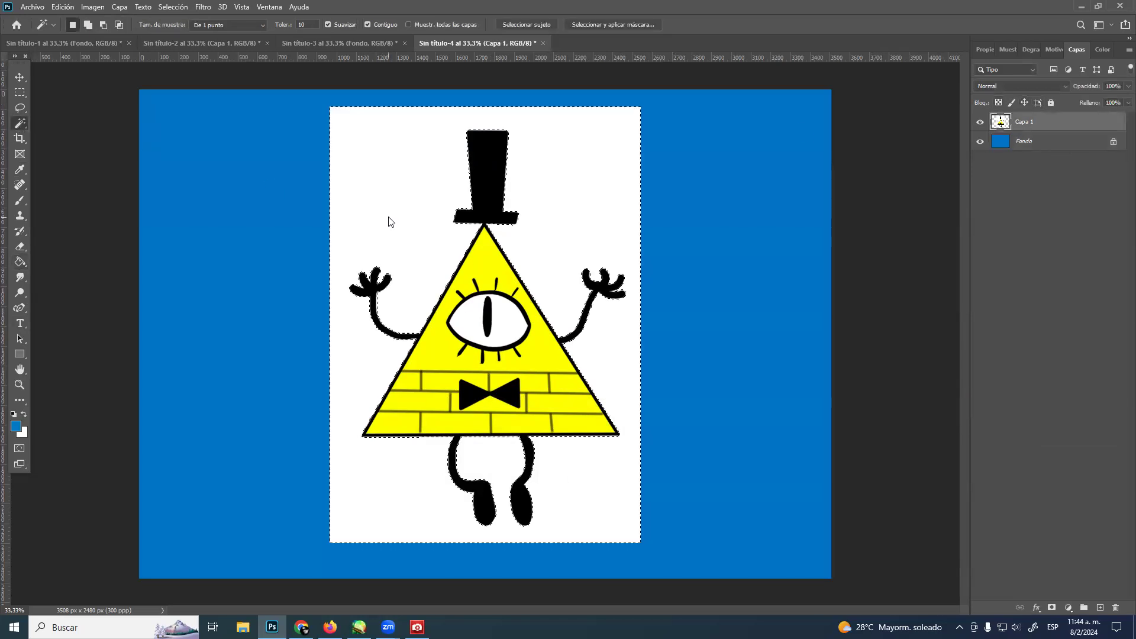
key(Delete)
key(ctrl+d)
Add a white 27 px exterior stroke (Trazo) layer style at 100% opacity to Capa 1
right_click(994, 124)
click(995, 126)
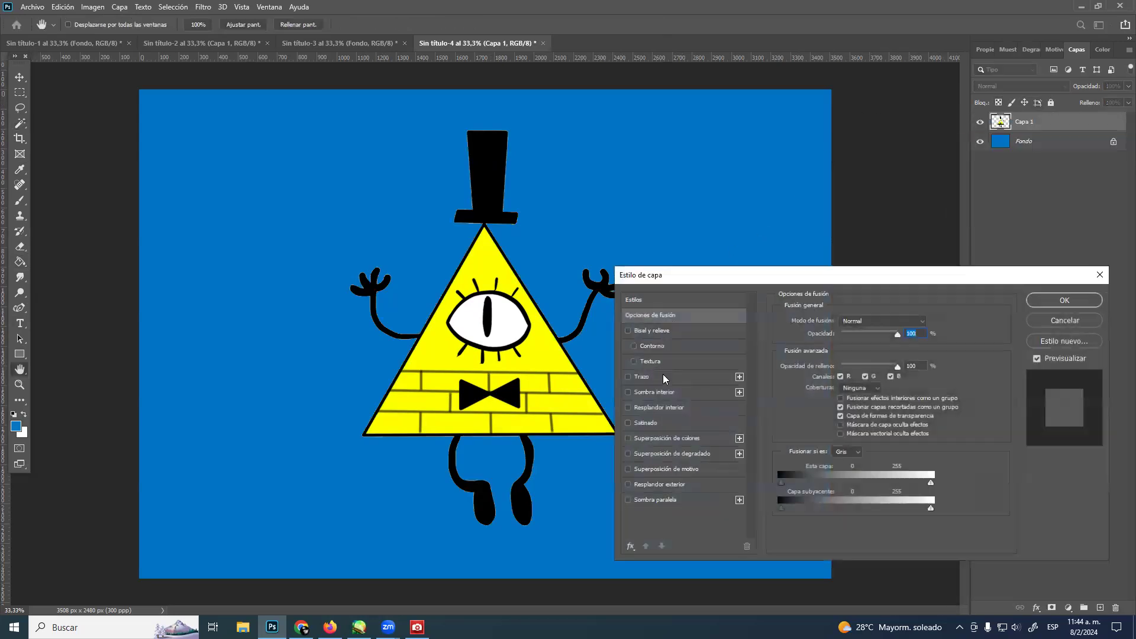
click(663, 377)
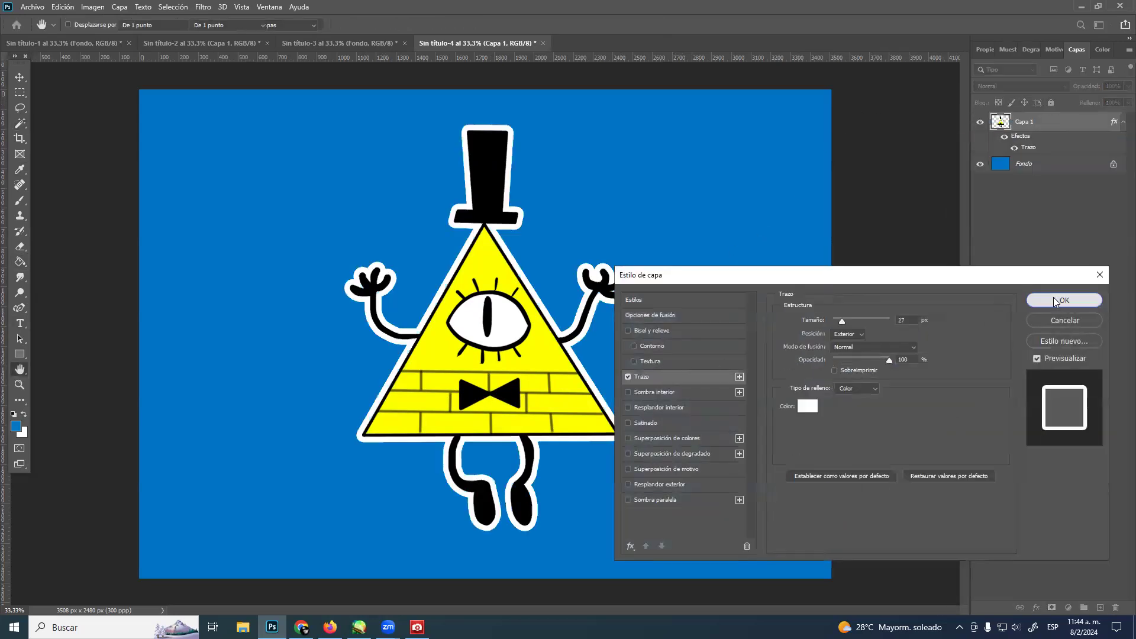
click(1059, 299)
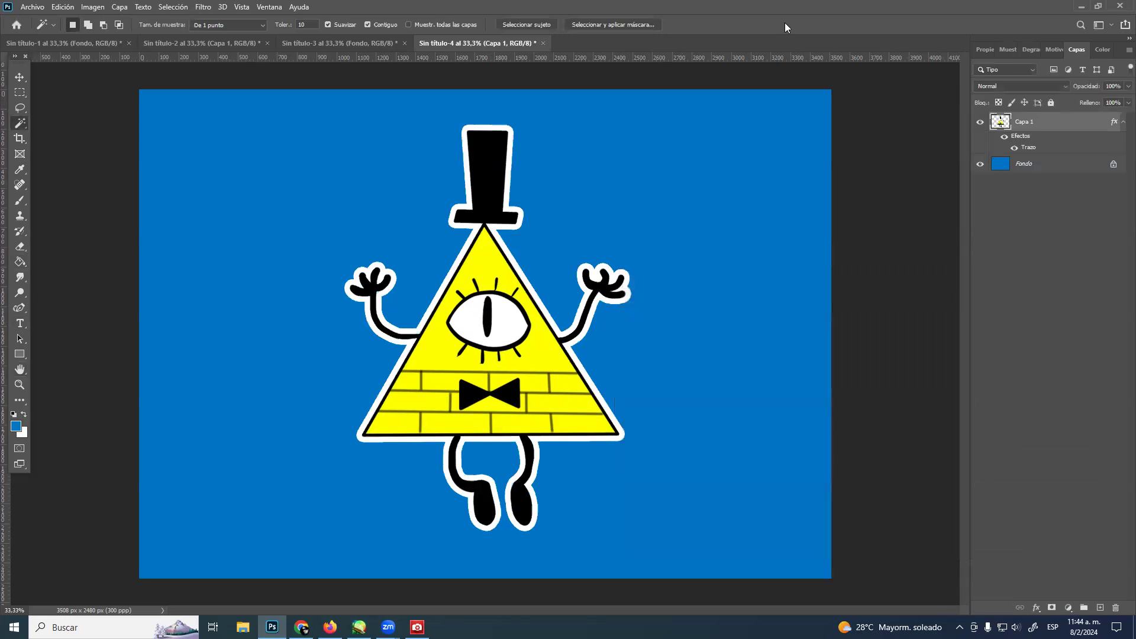
Capture a screen snip of the outlined character on its blue background and switch to the other open application
key(super+shift+s)
mouse_move(187, 94)
mouse_down()
mouse_move(775, 530)
mouse_move(792, 565)
mouse_up()
key(alt+Tab)
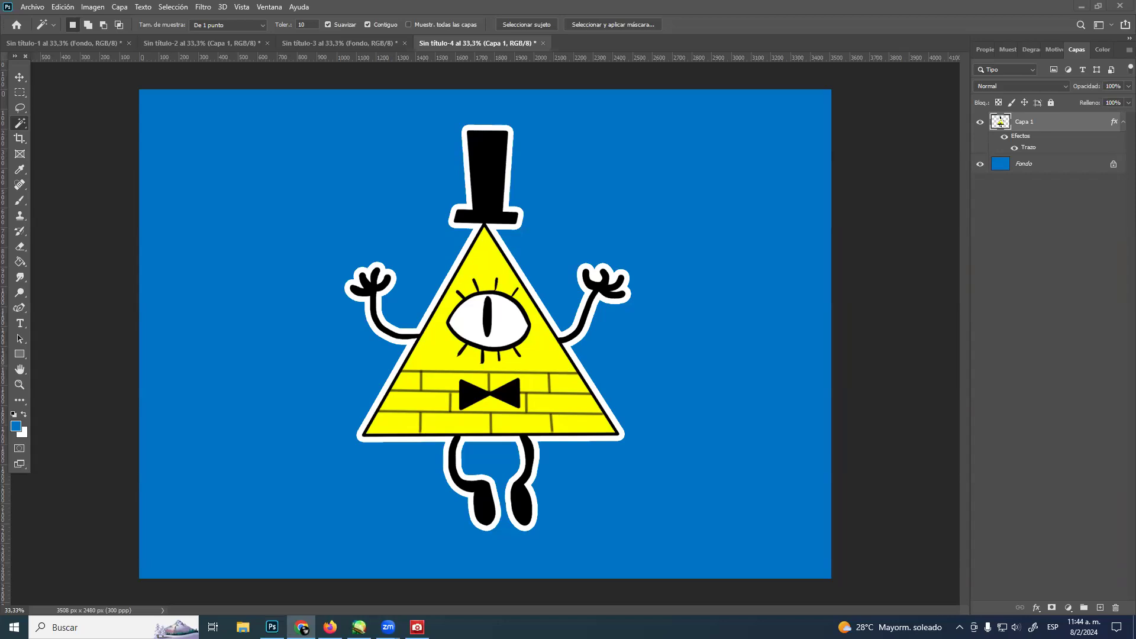
Review the pig illustration in Sin título-3 against the character artwork in Sin título-4
click(364, 45)
click(448, 44)
click(335, 41)
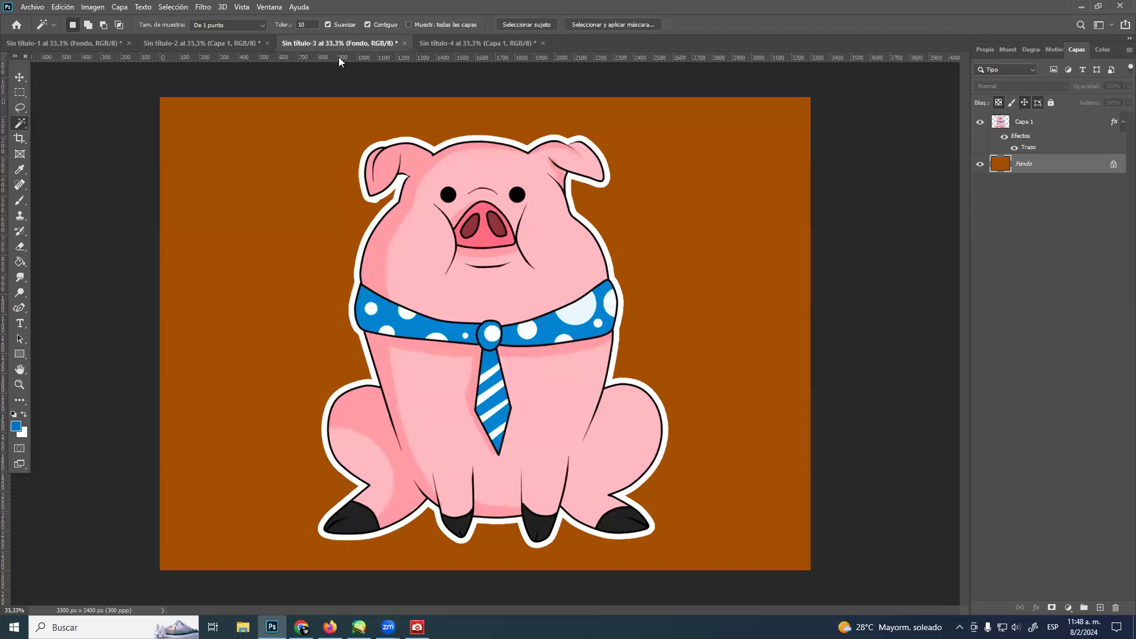
click(505, 40)
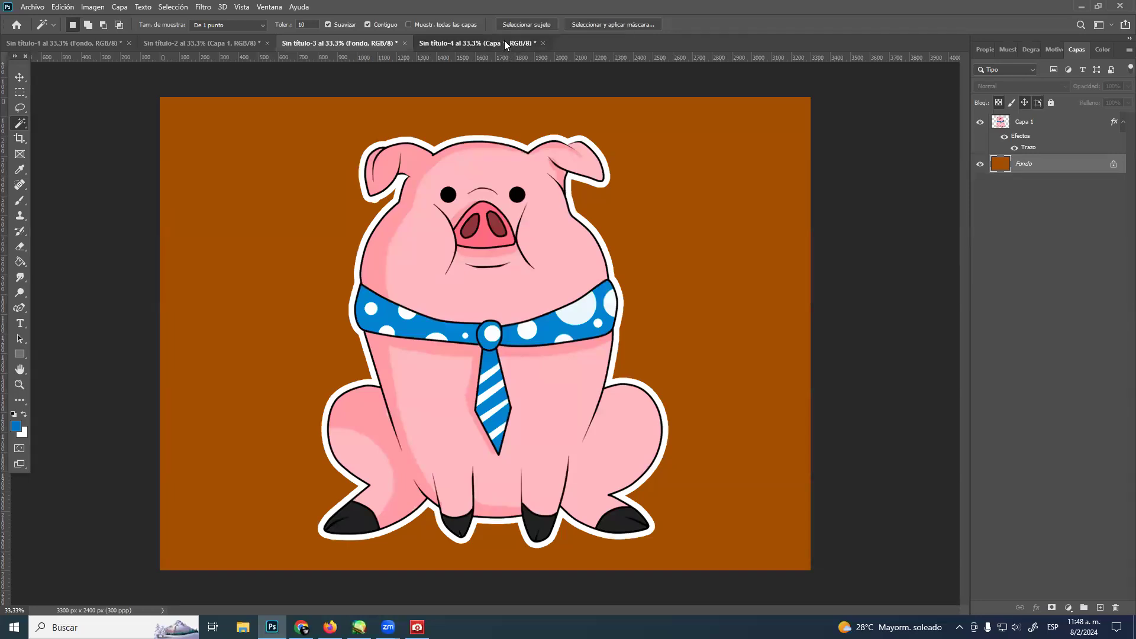